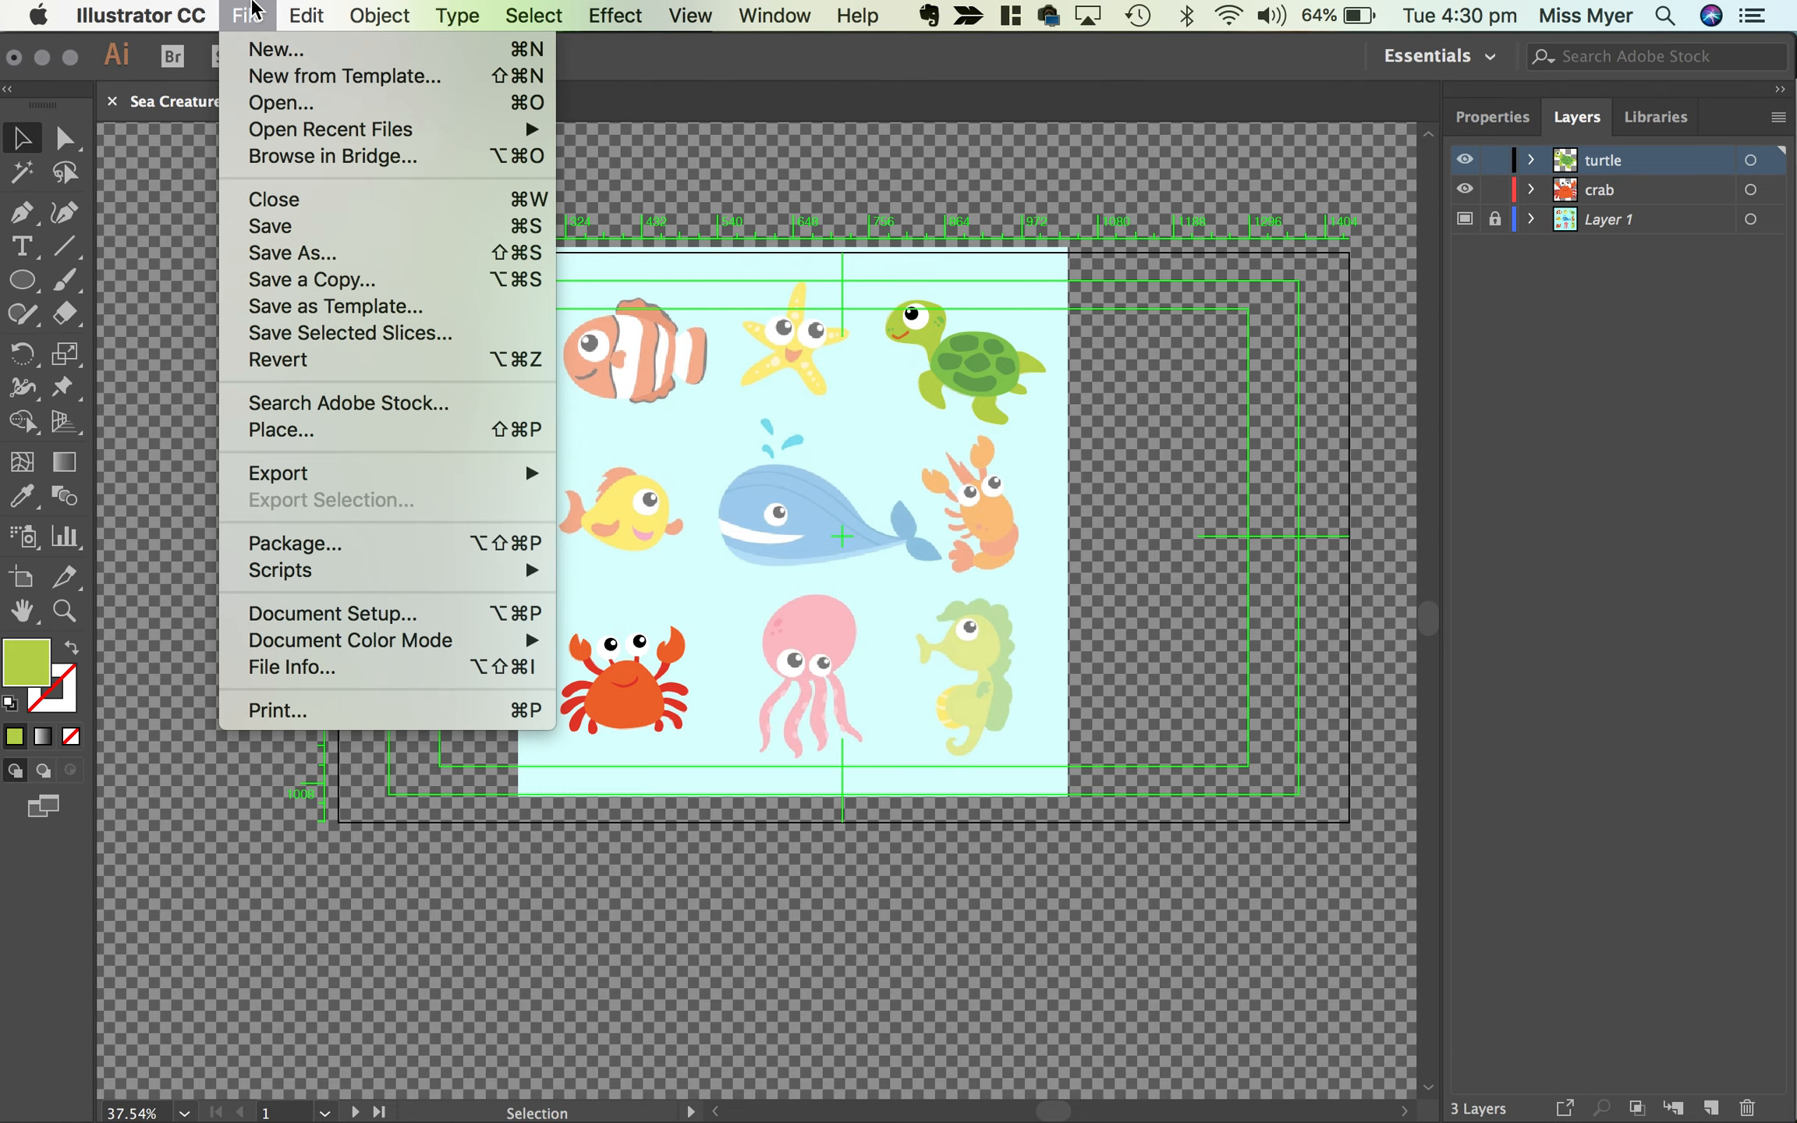
# Step: Create a new film and video document from the HDV/HDTV 1080 preset (1920 x 1080 px), named "Sea Creatues"
pyautogui.click(264, 49)
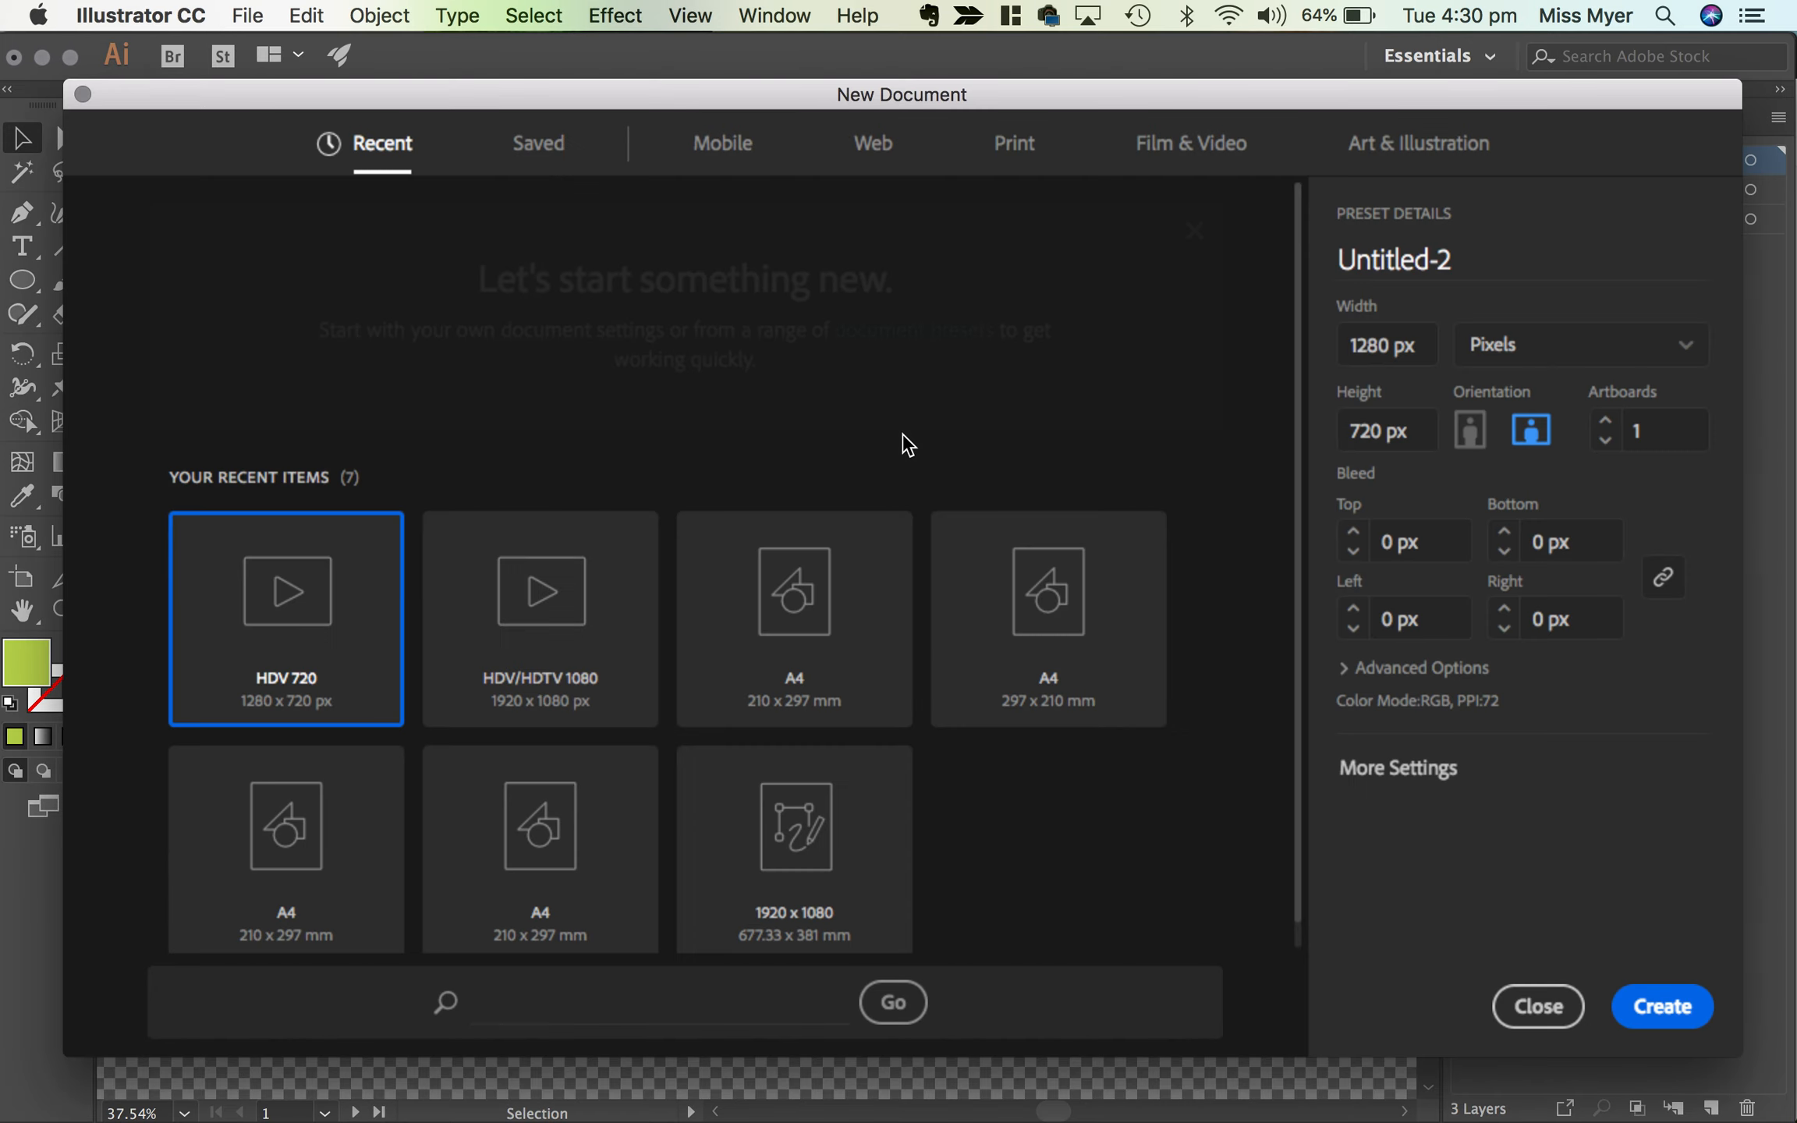
pyautogui.click(1162, 170)
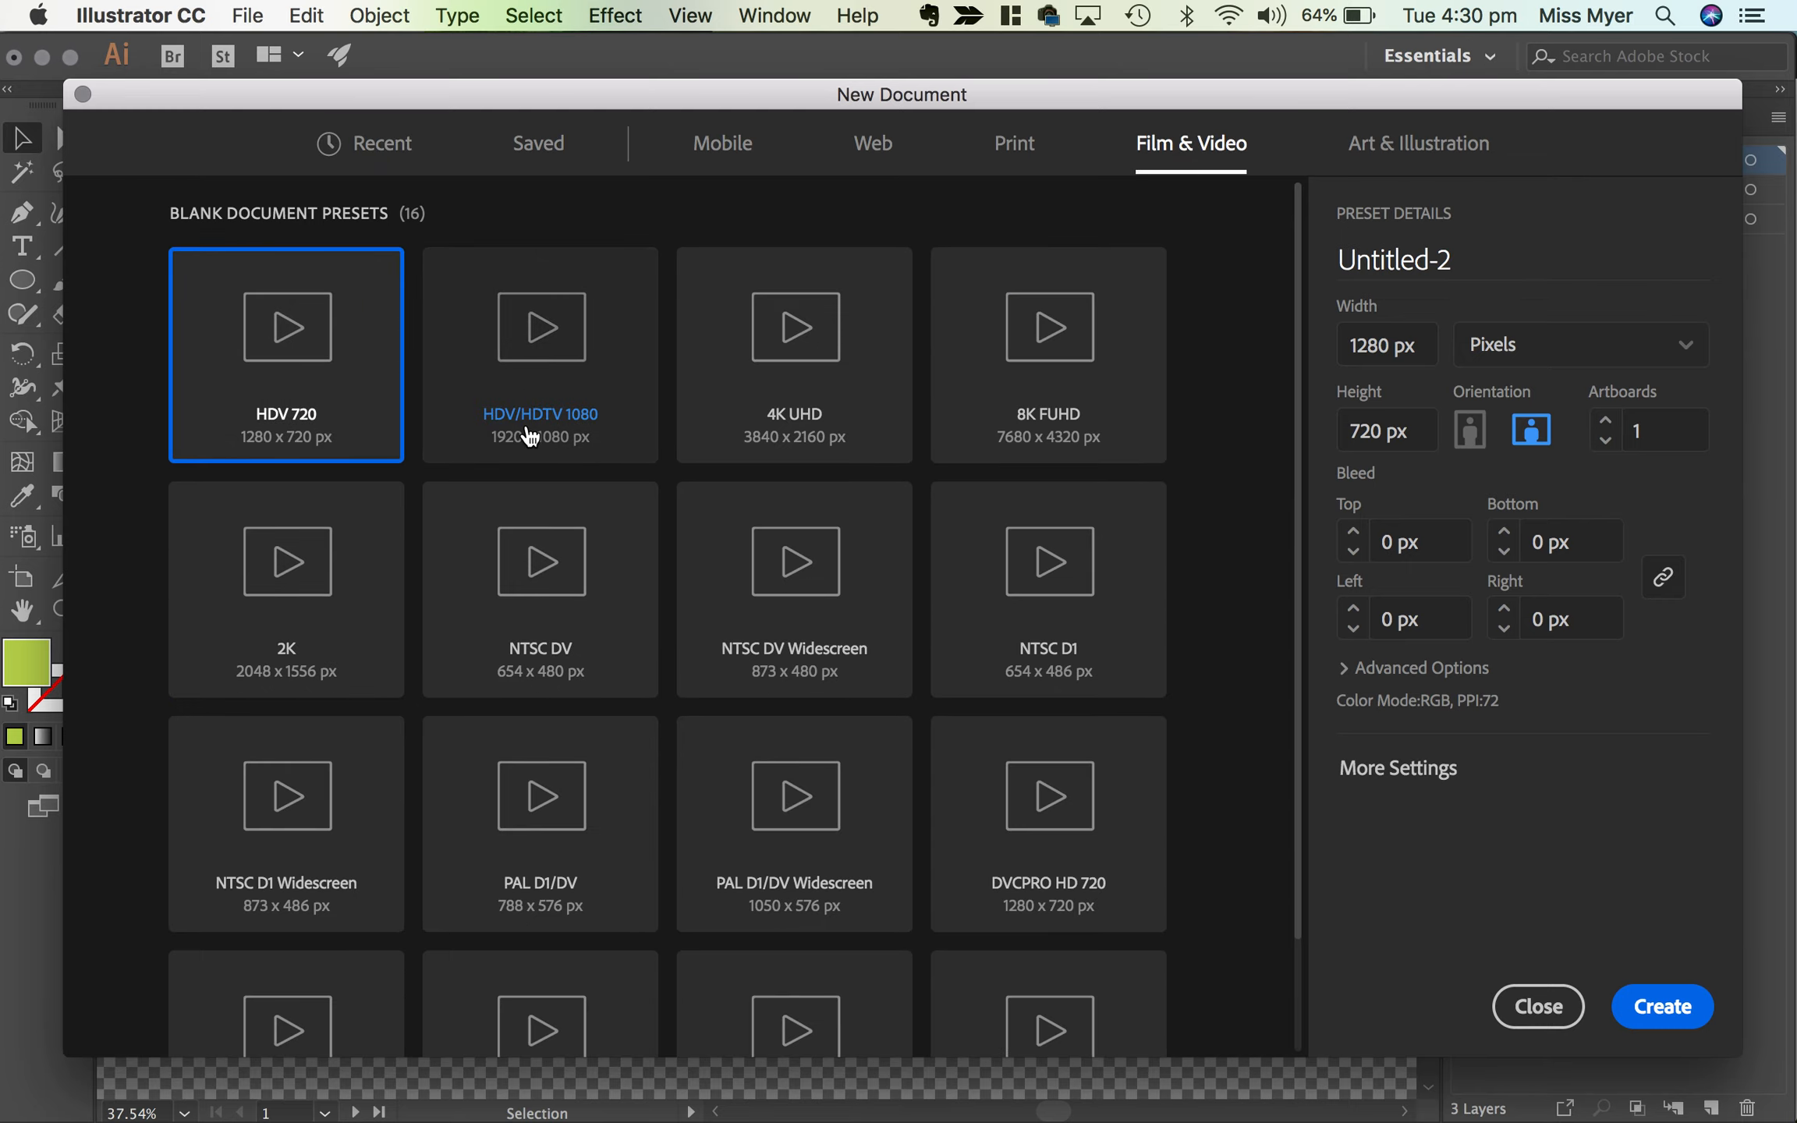
pyautogui.click(545, 370)
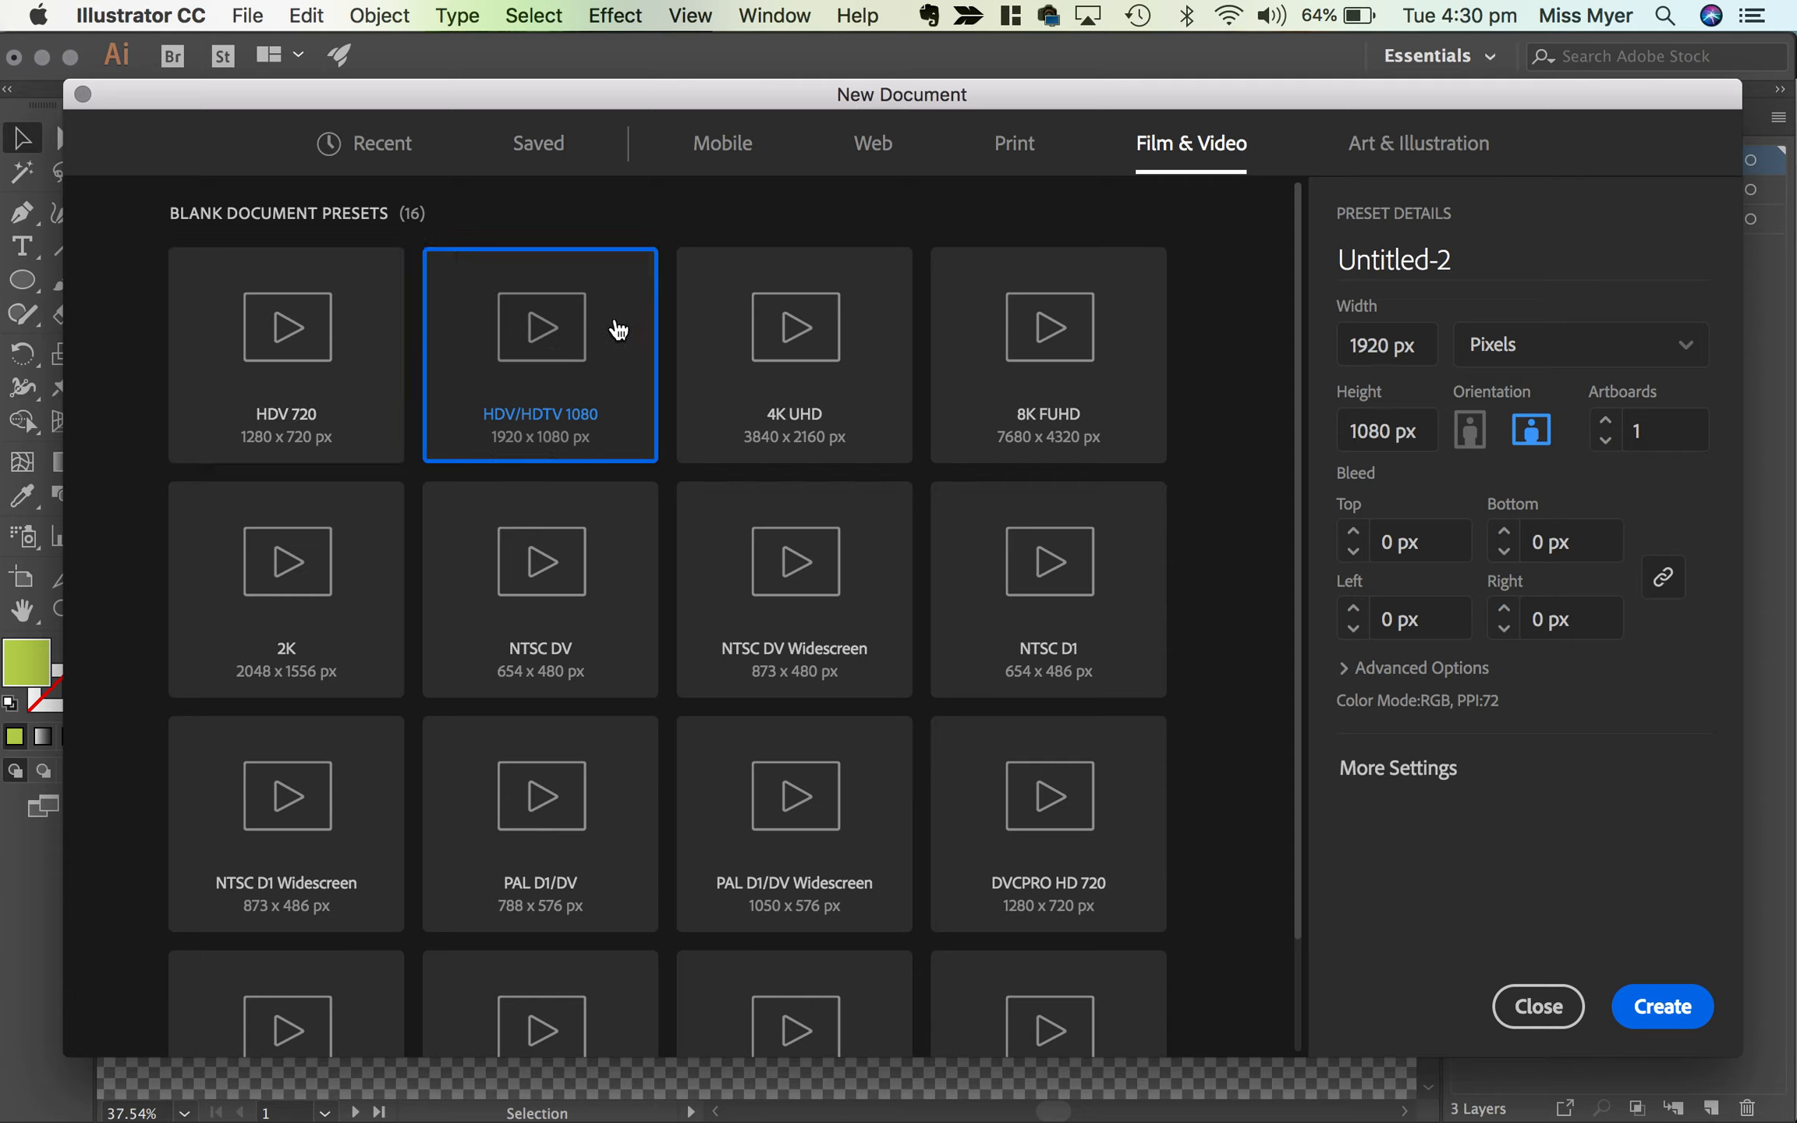
pyautogui.doubleClick(1394, 259)
pyautogui.write('S')
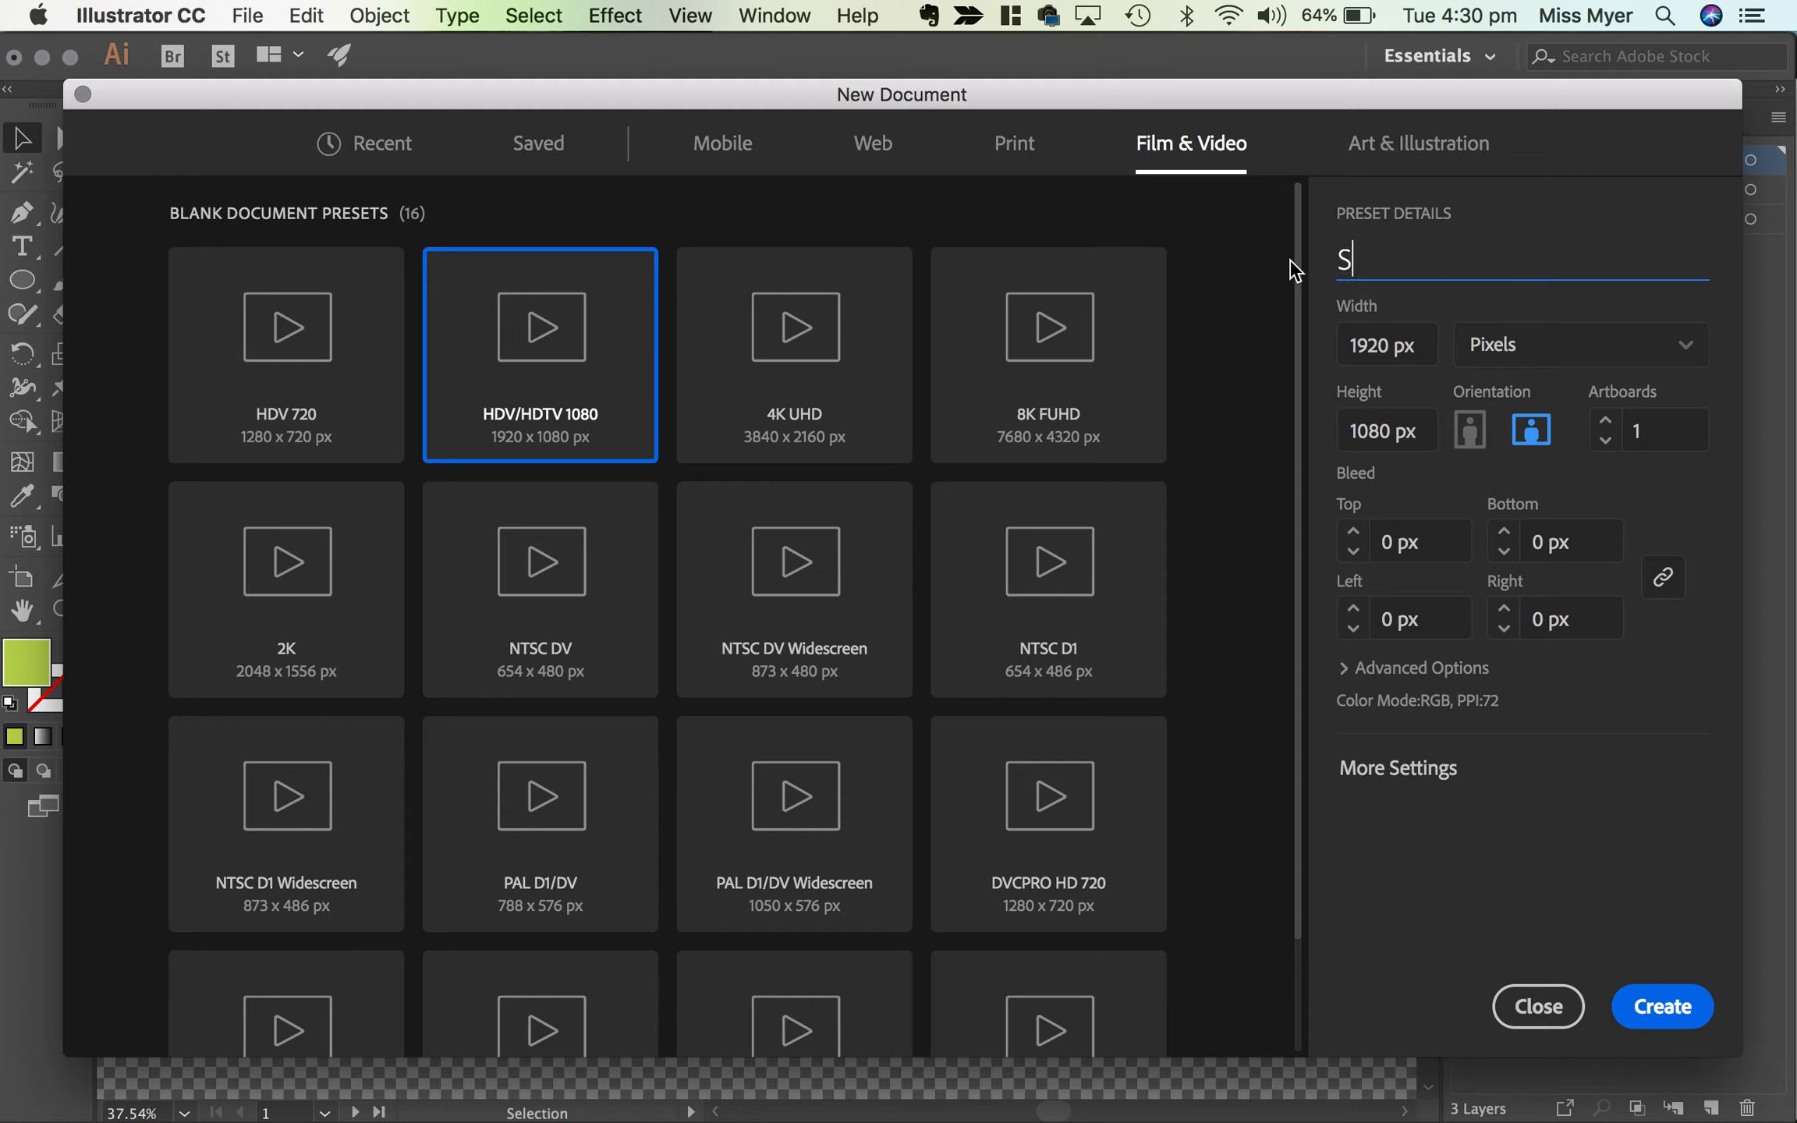
pyautogui.write('ea Creatues')
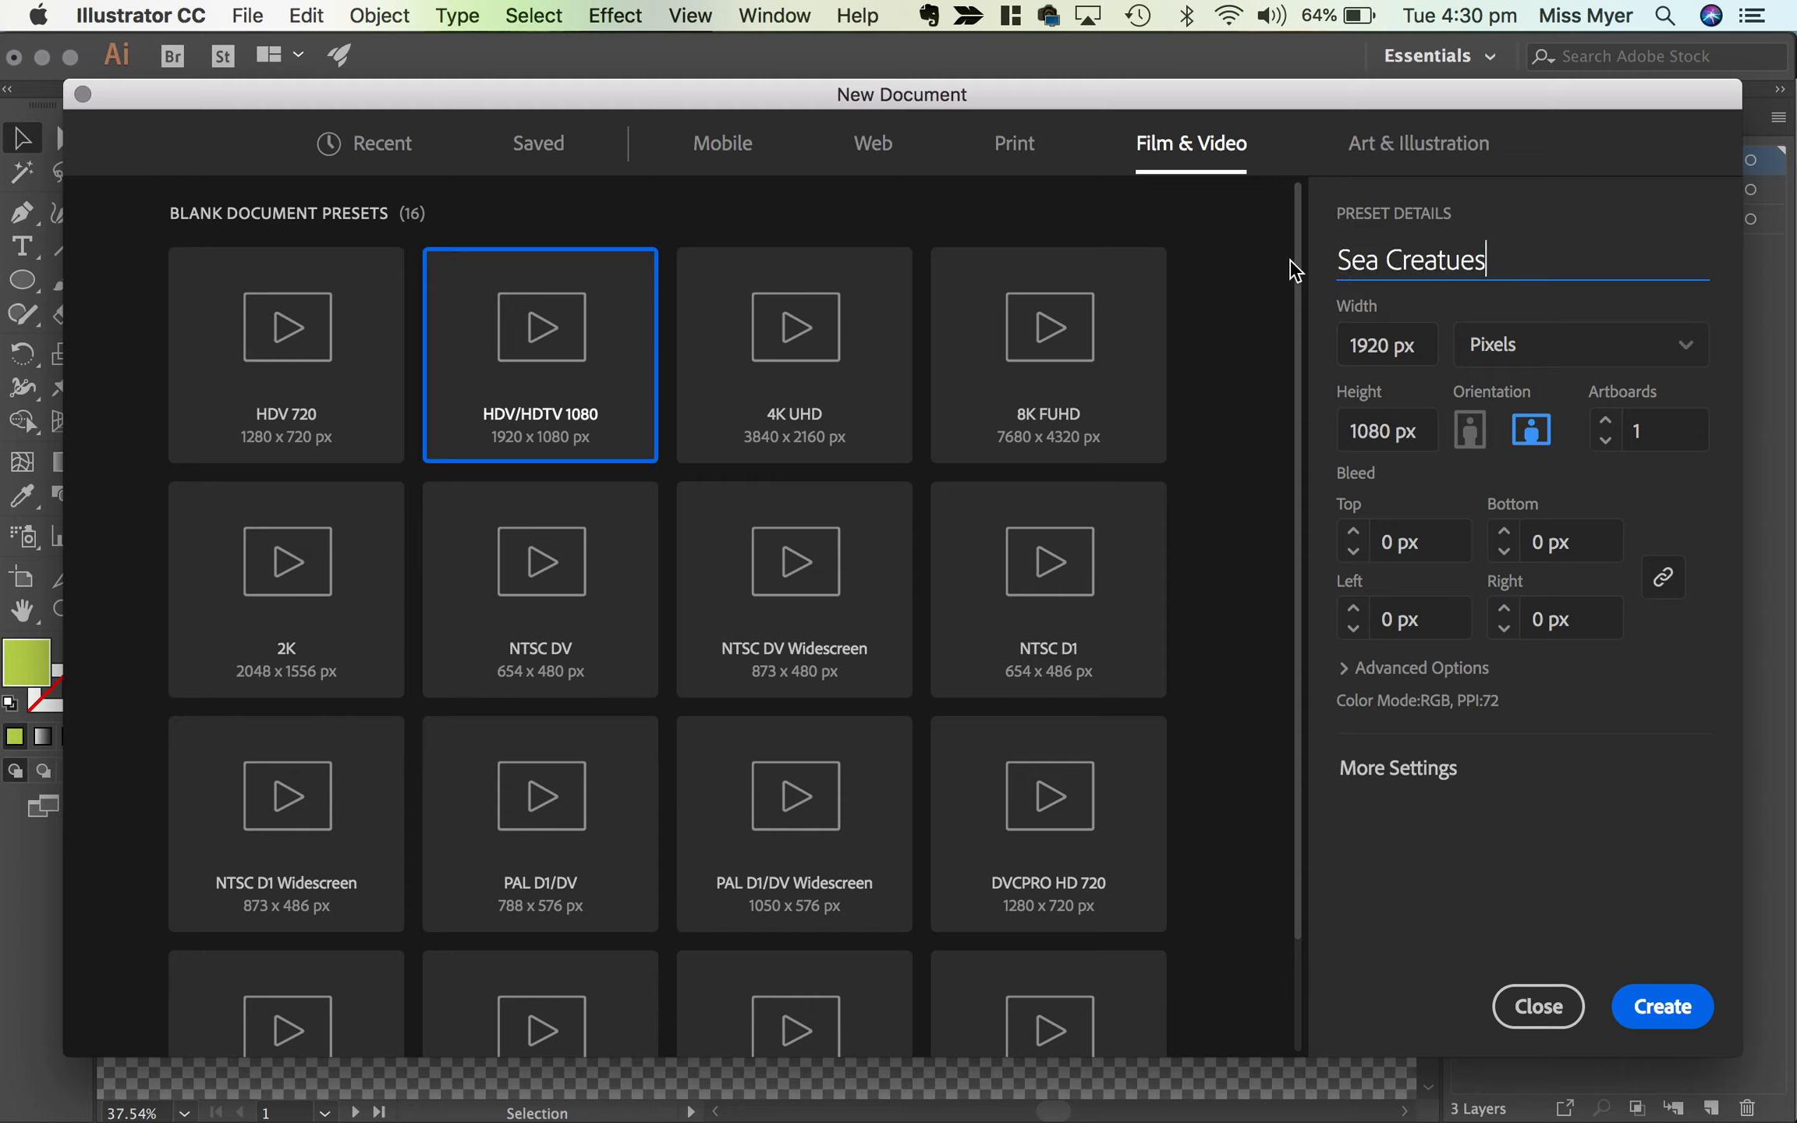
pyautogui.click(1369, 343)
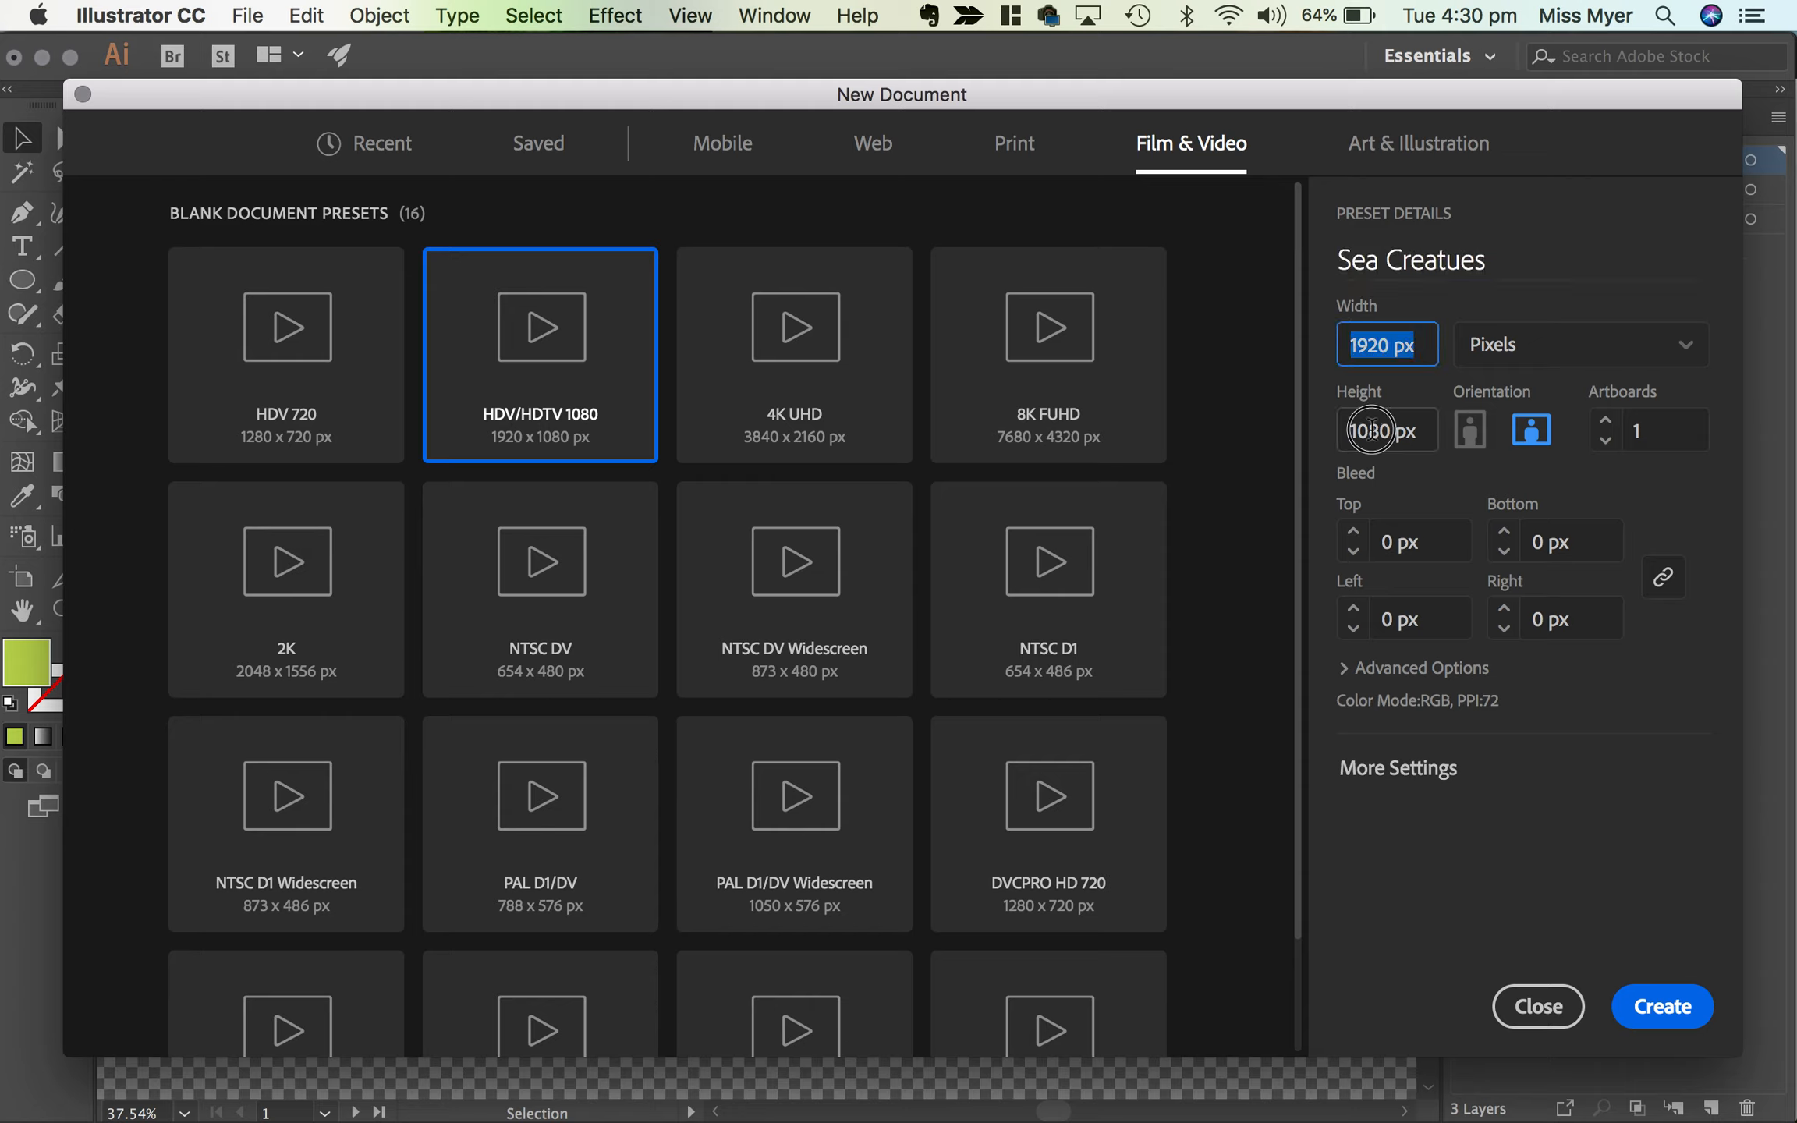
pyautogui.click(1403, 435)
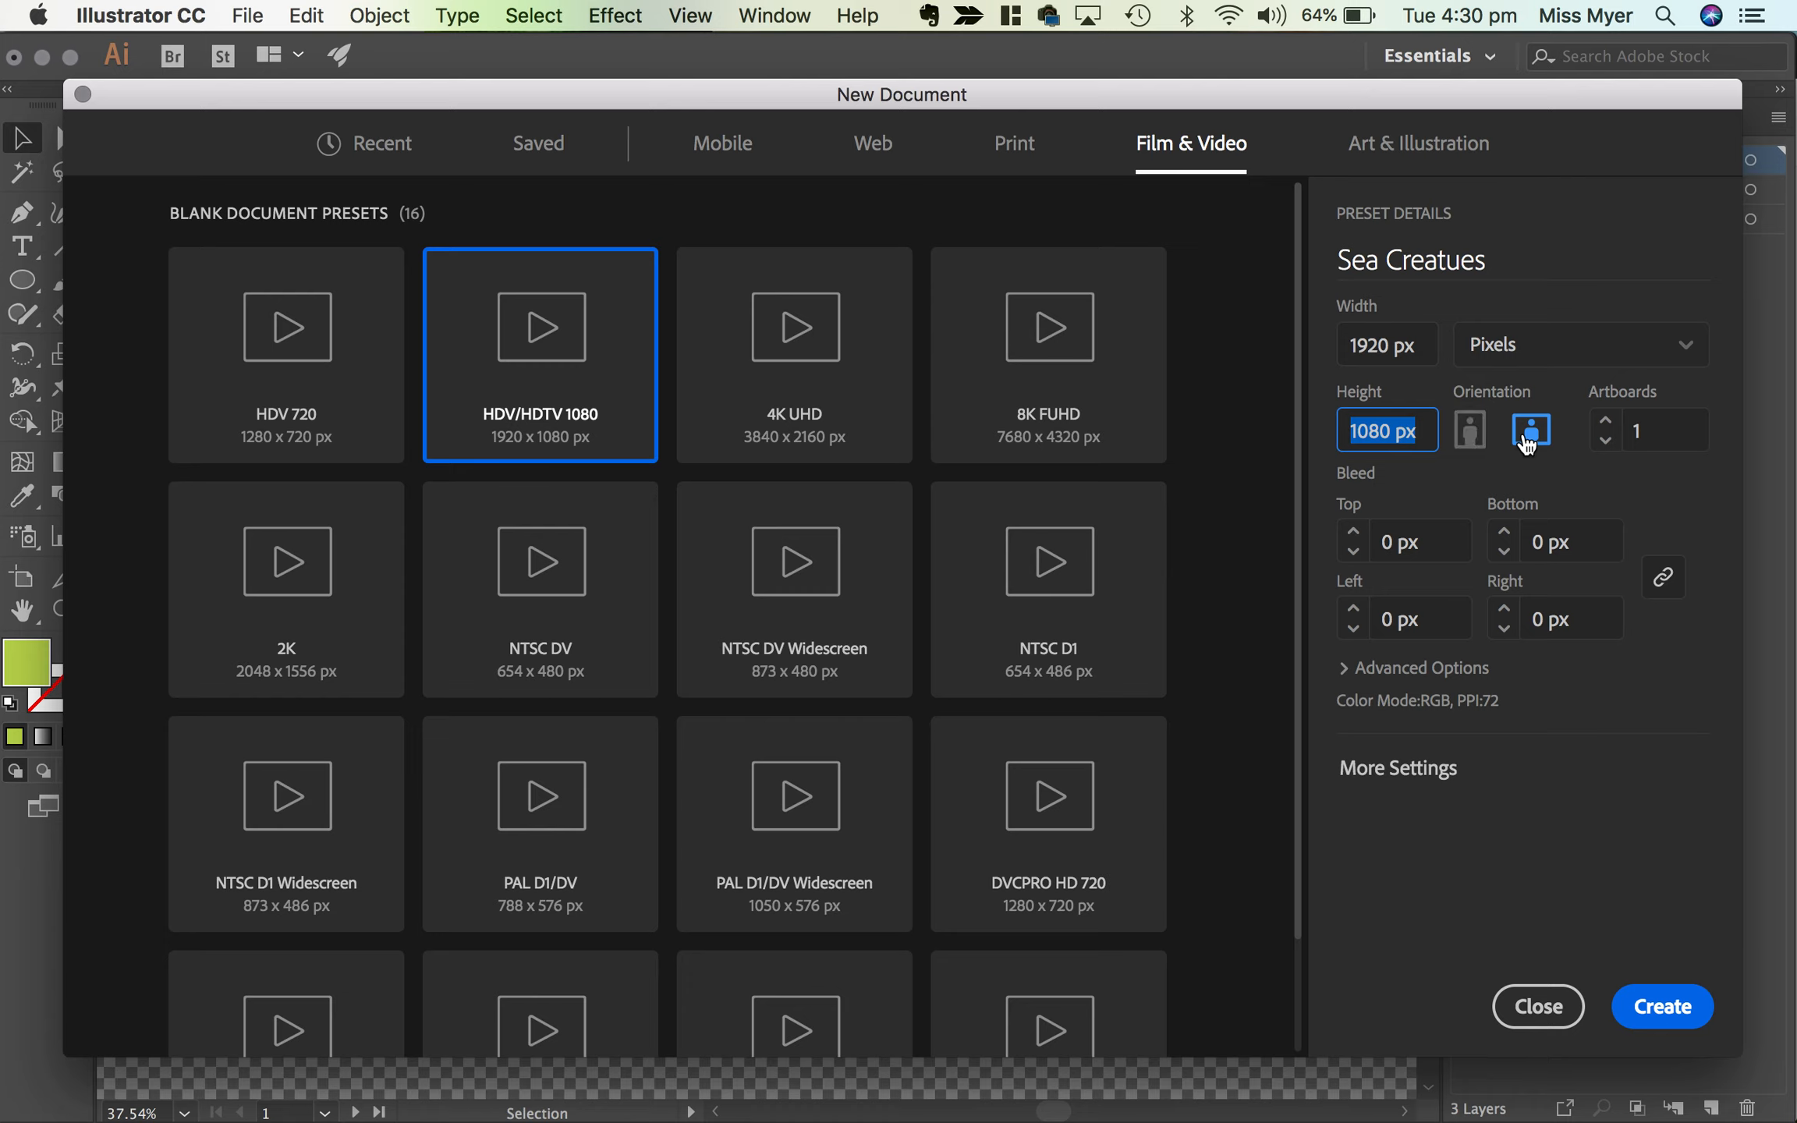
pyautogui.click(1676, 1007)
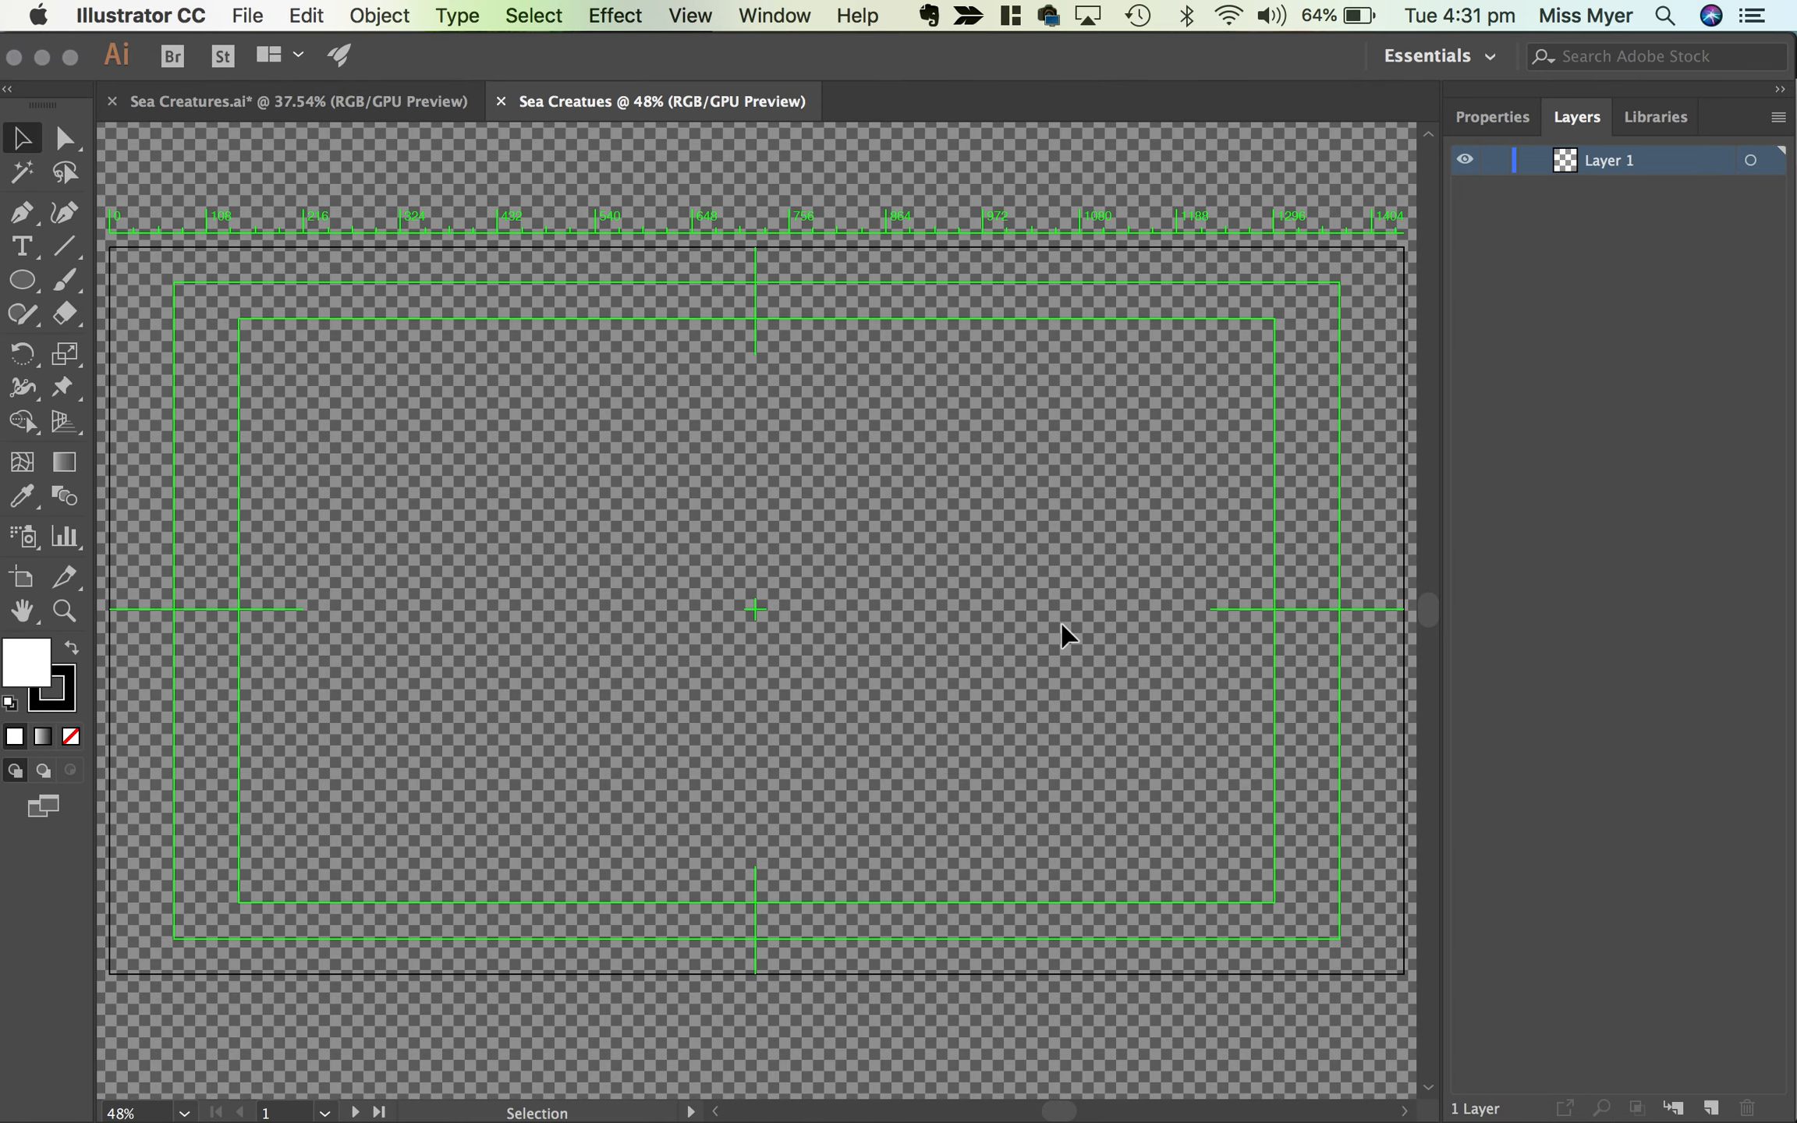
# Step: Paste the sea creatures image, align it with the artboard's upper edge, and scale it proportionally to the full artboard height
pyautogui.press('a')
pyautogui.press('v')
pyautogui.press('super+v')
pyautogui.moveTo(881, 480); pyautogui.dragTo(728, 328)
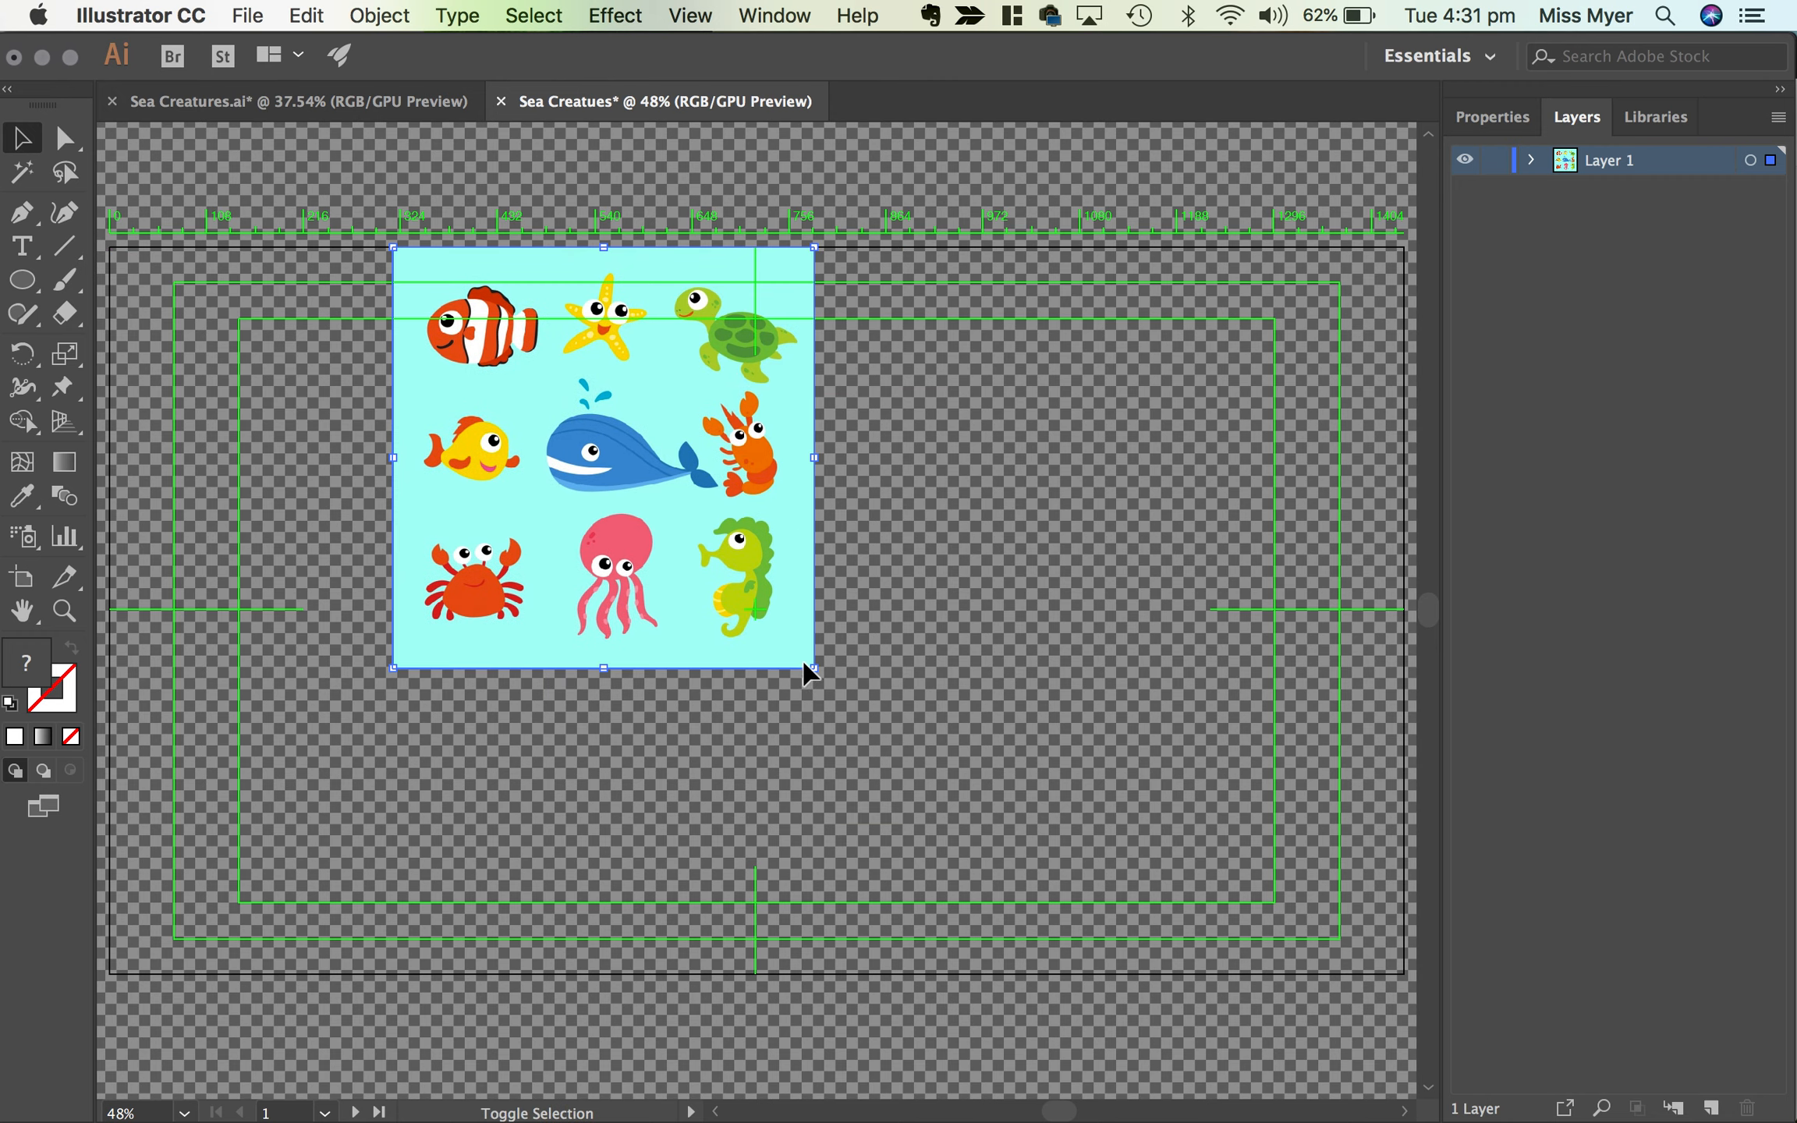
pyautogui.moveTo(814, 668); pyautogui.dragTo(1145, 974)
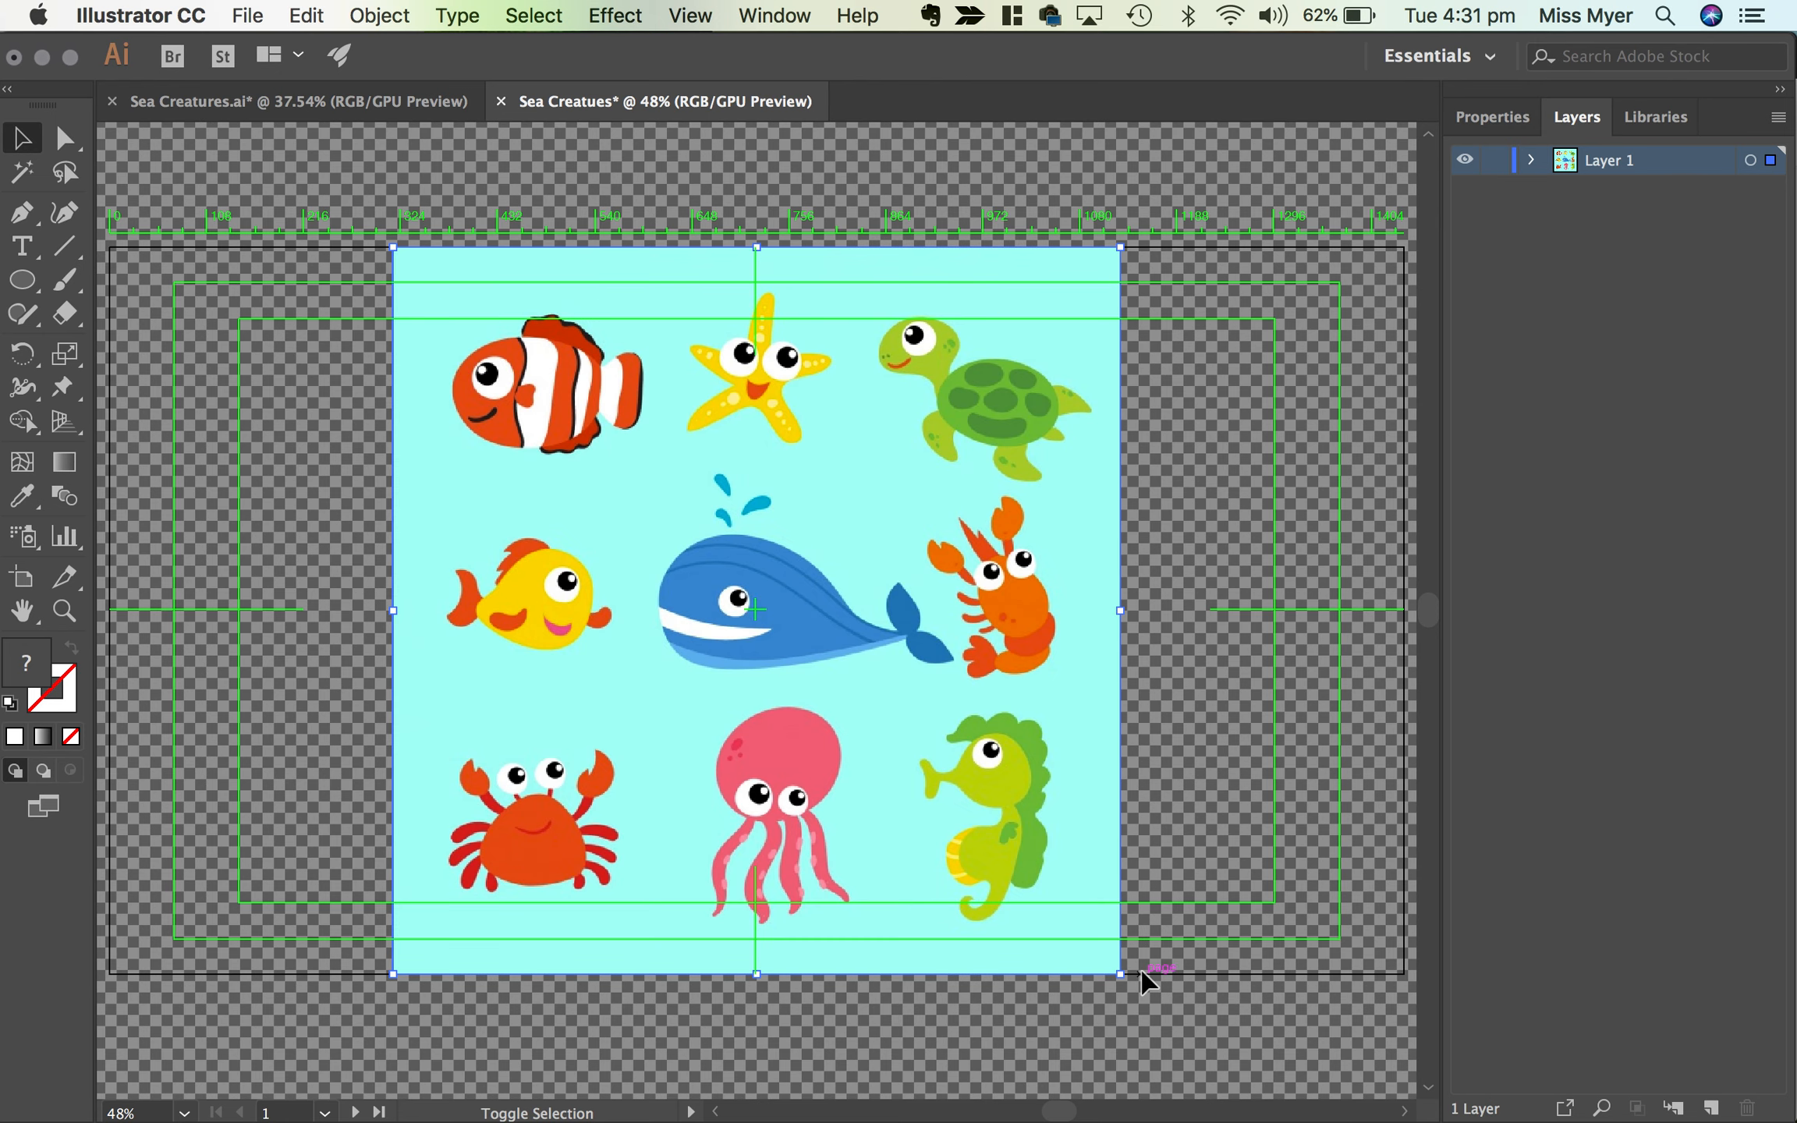
# Step: Rename the image's layer as "template" and convert it to a template layer
pyautogui.doubleClick(1613, 161)
pyautogui.write('tem')
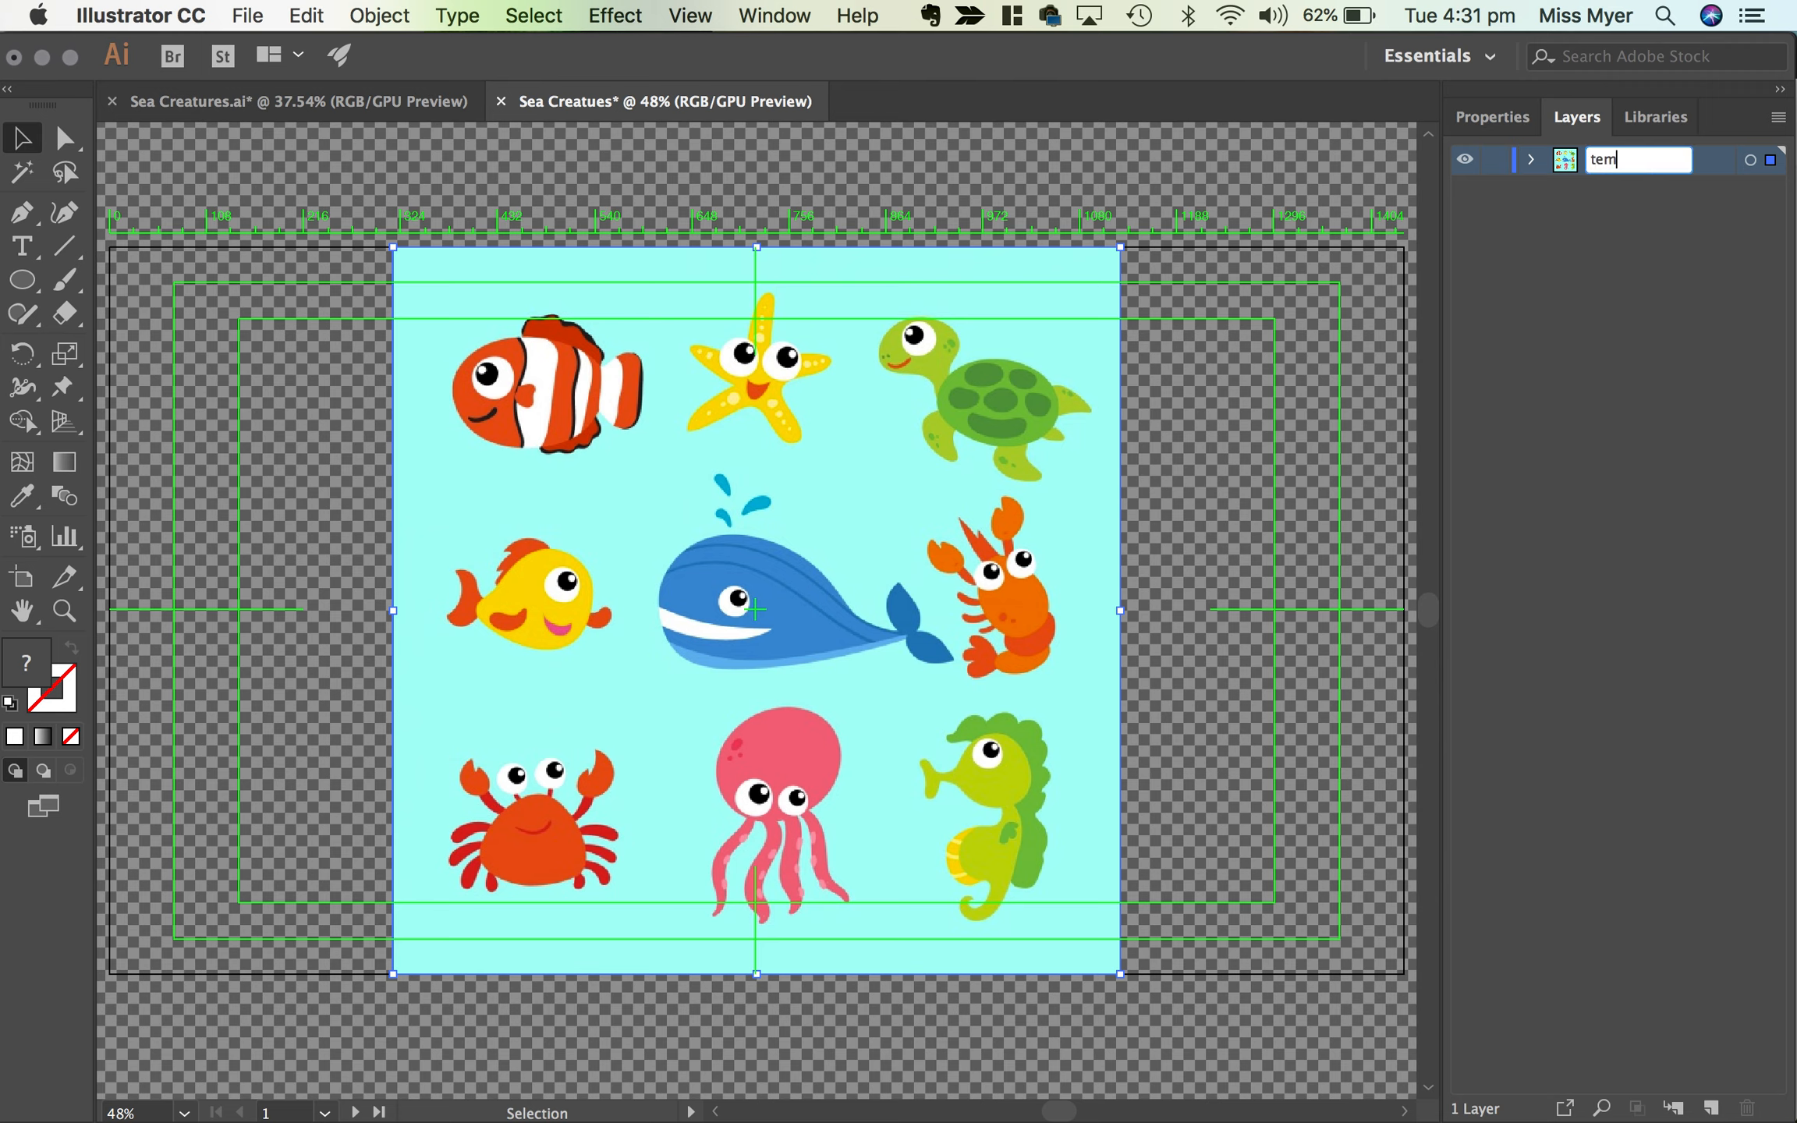
pyautogui.write('plate')
pyautogui.press('Return')
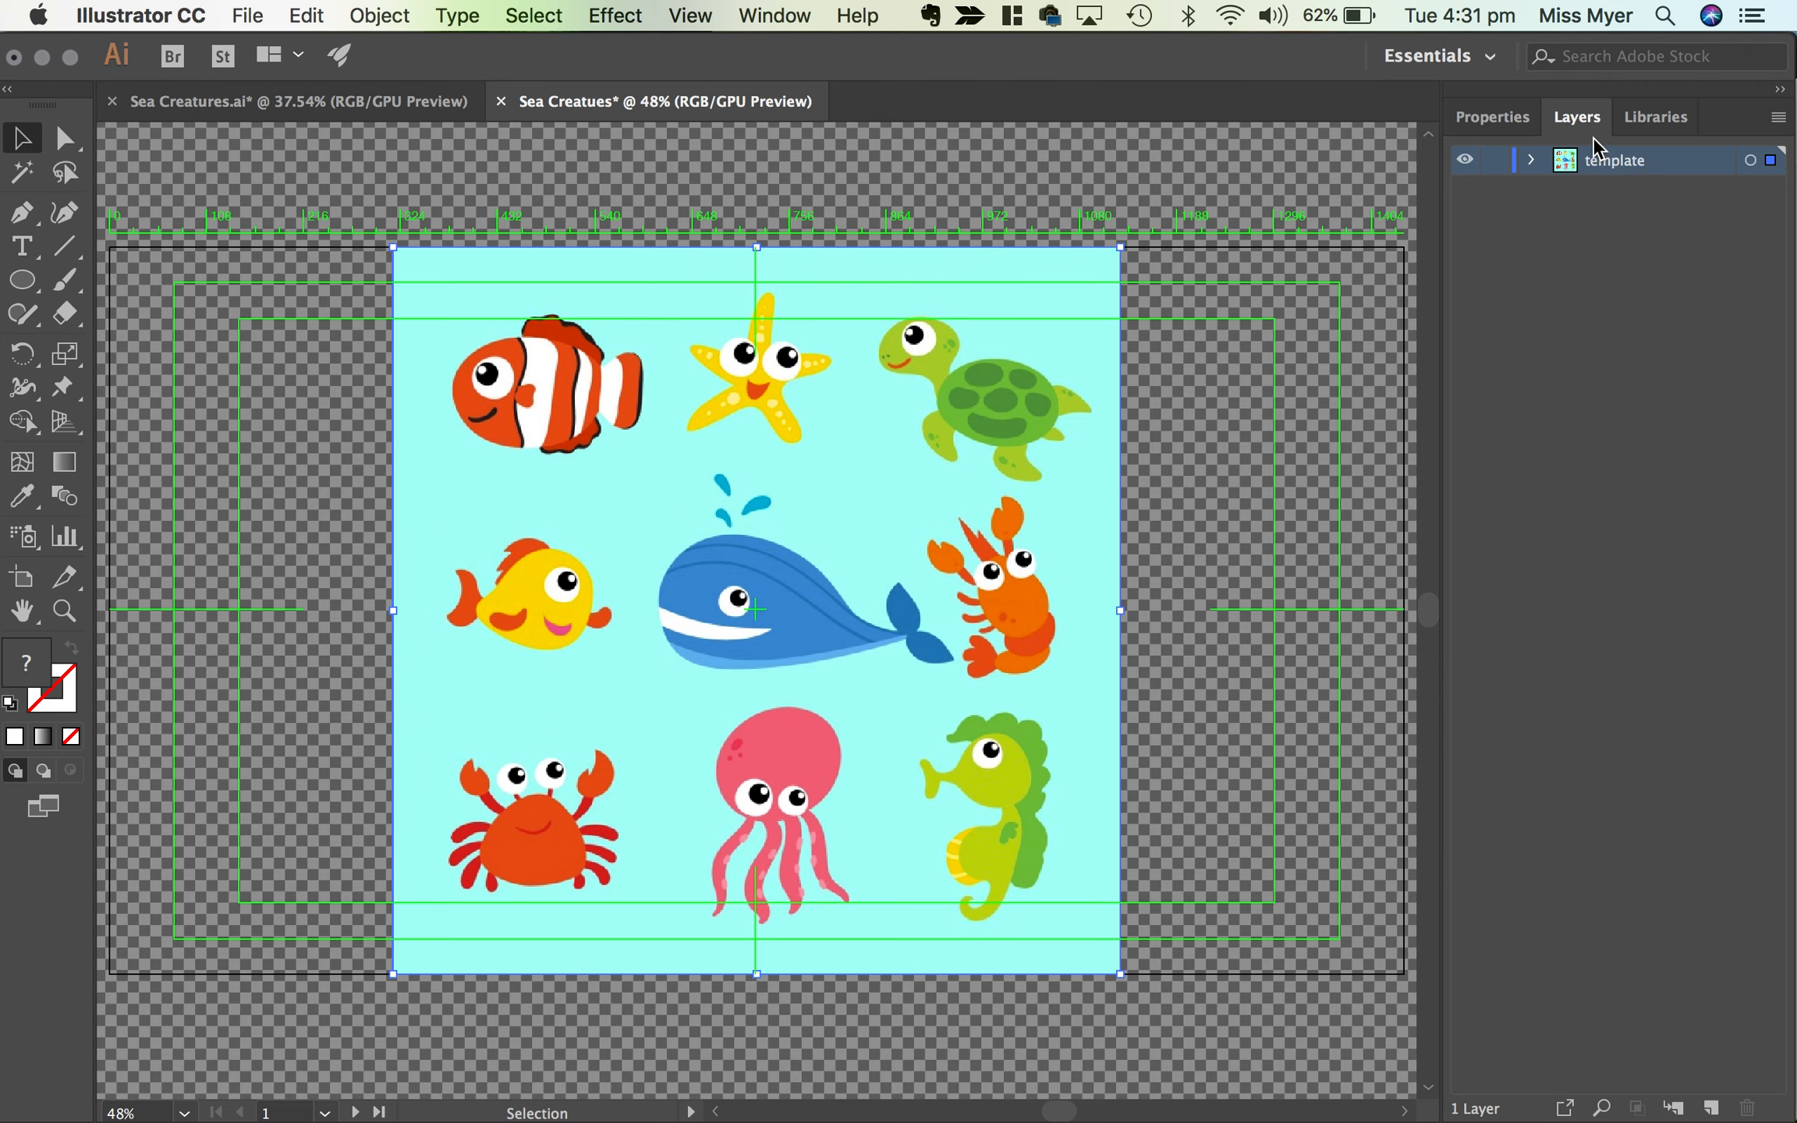
pyautogui.click(1779, 118)
pyautogui.click(1714, 617)
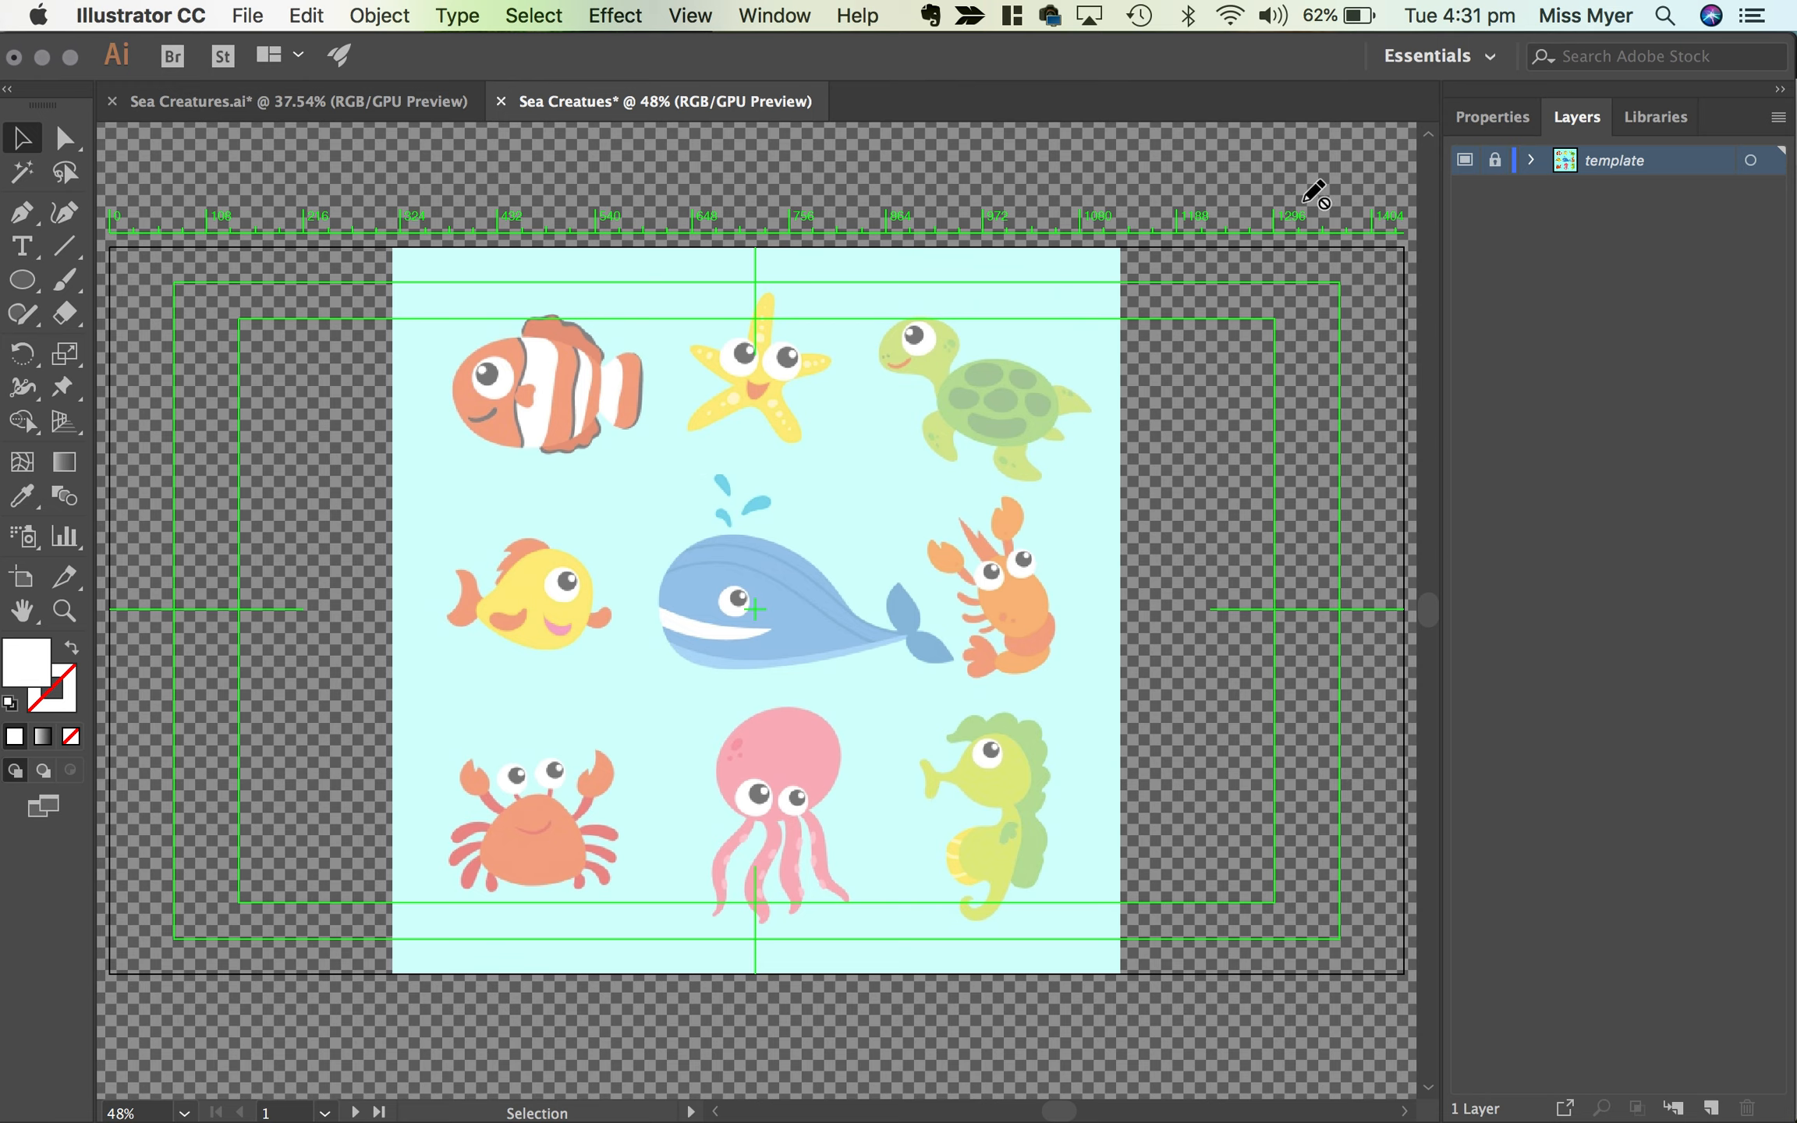
# Step: Add a new layer above the template and name it "octopus"
pyautogui.click(1715, 1108)
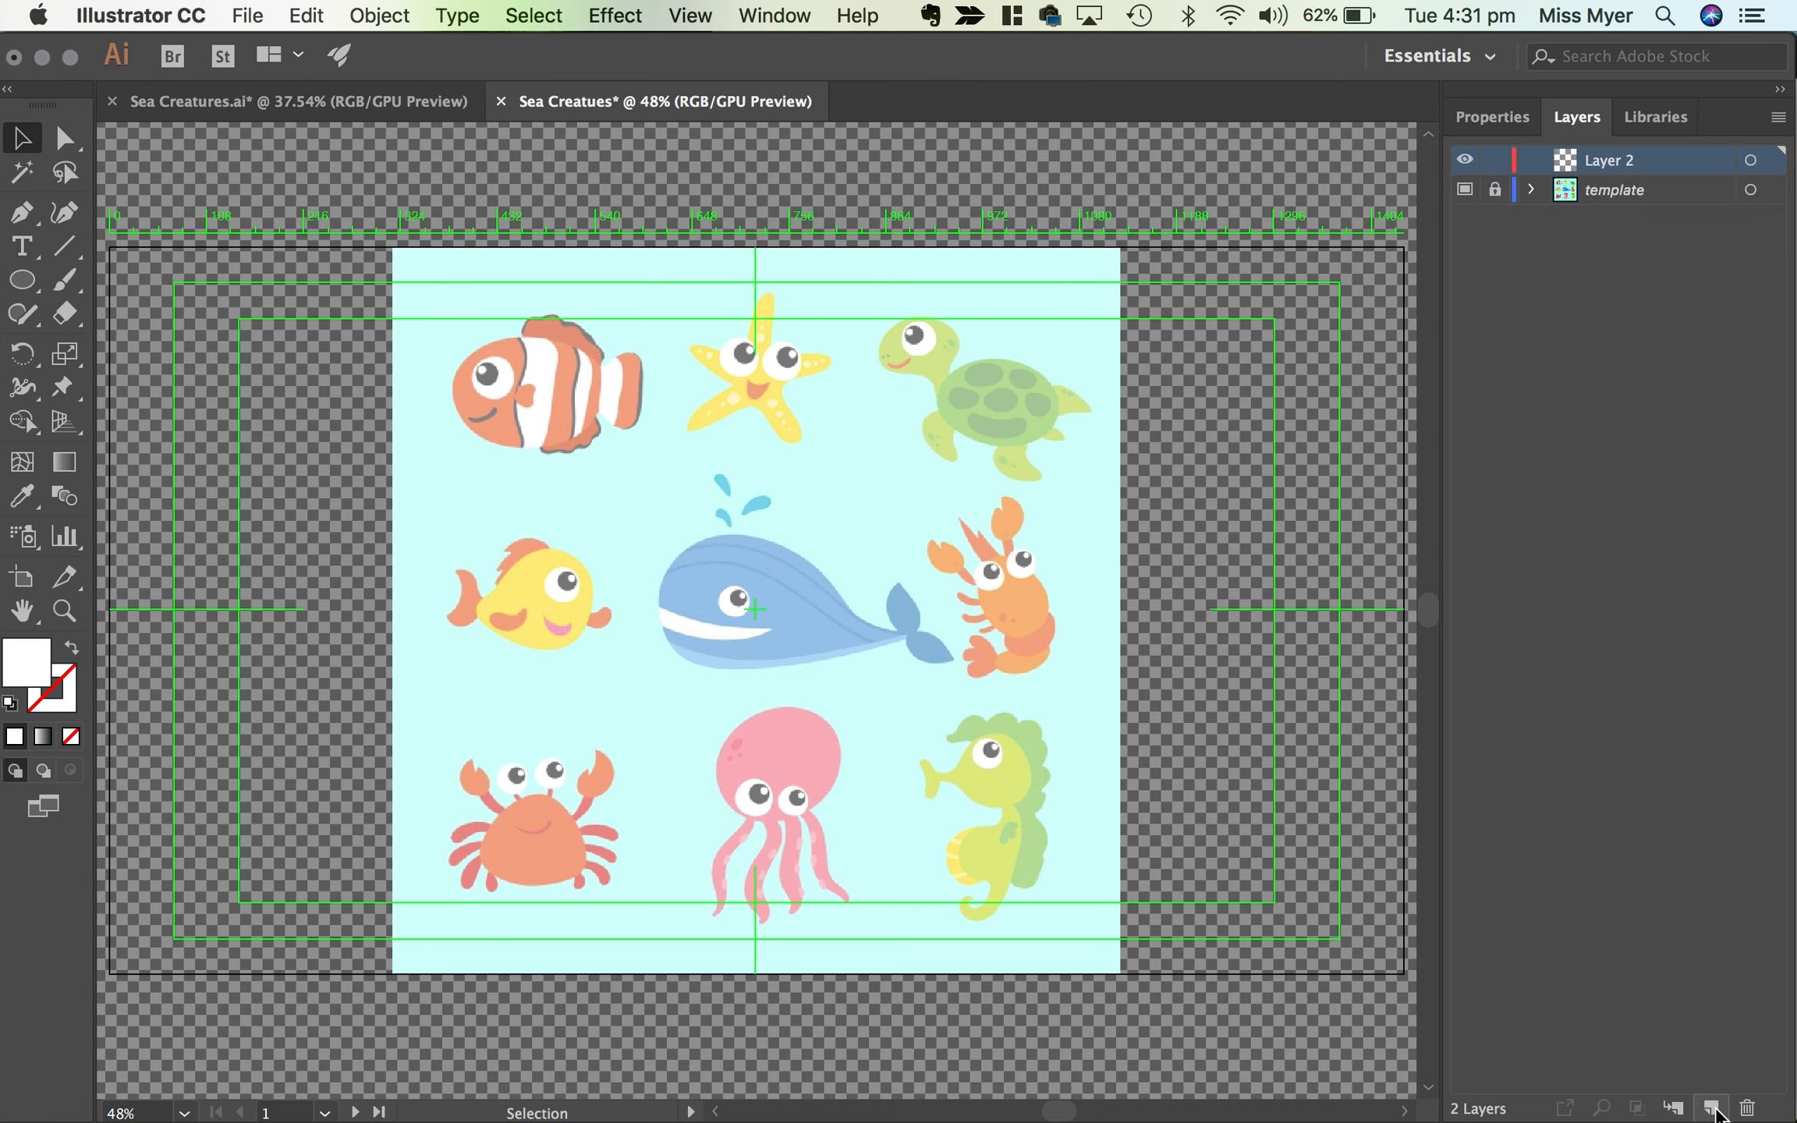
pyautogui.doubleClick(1603, 160)
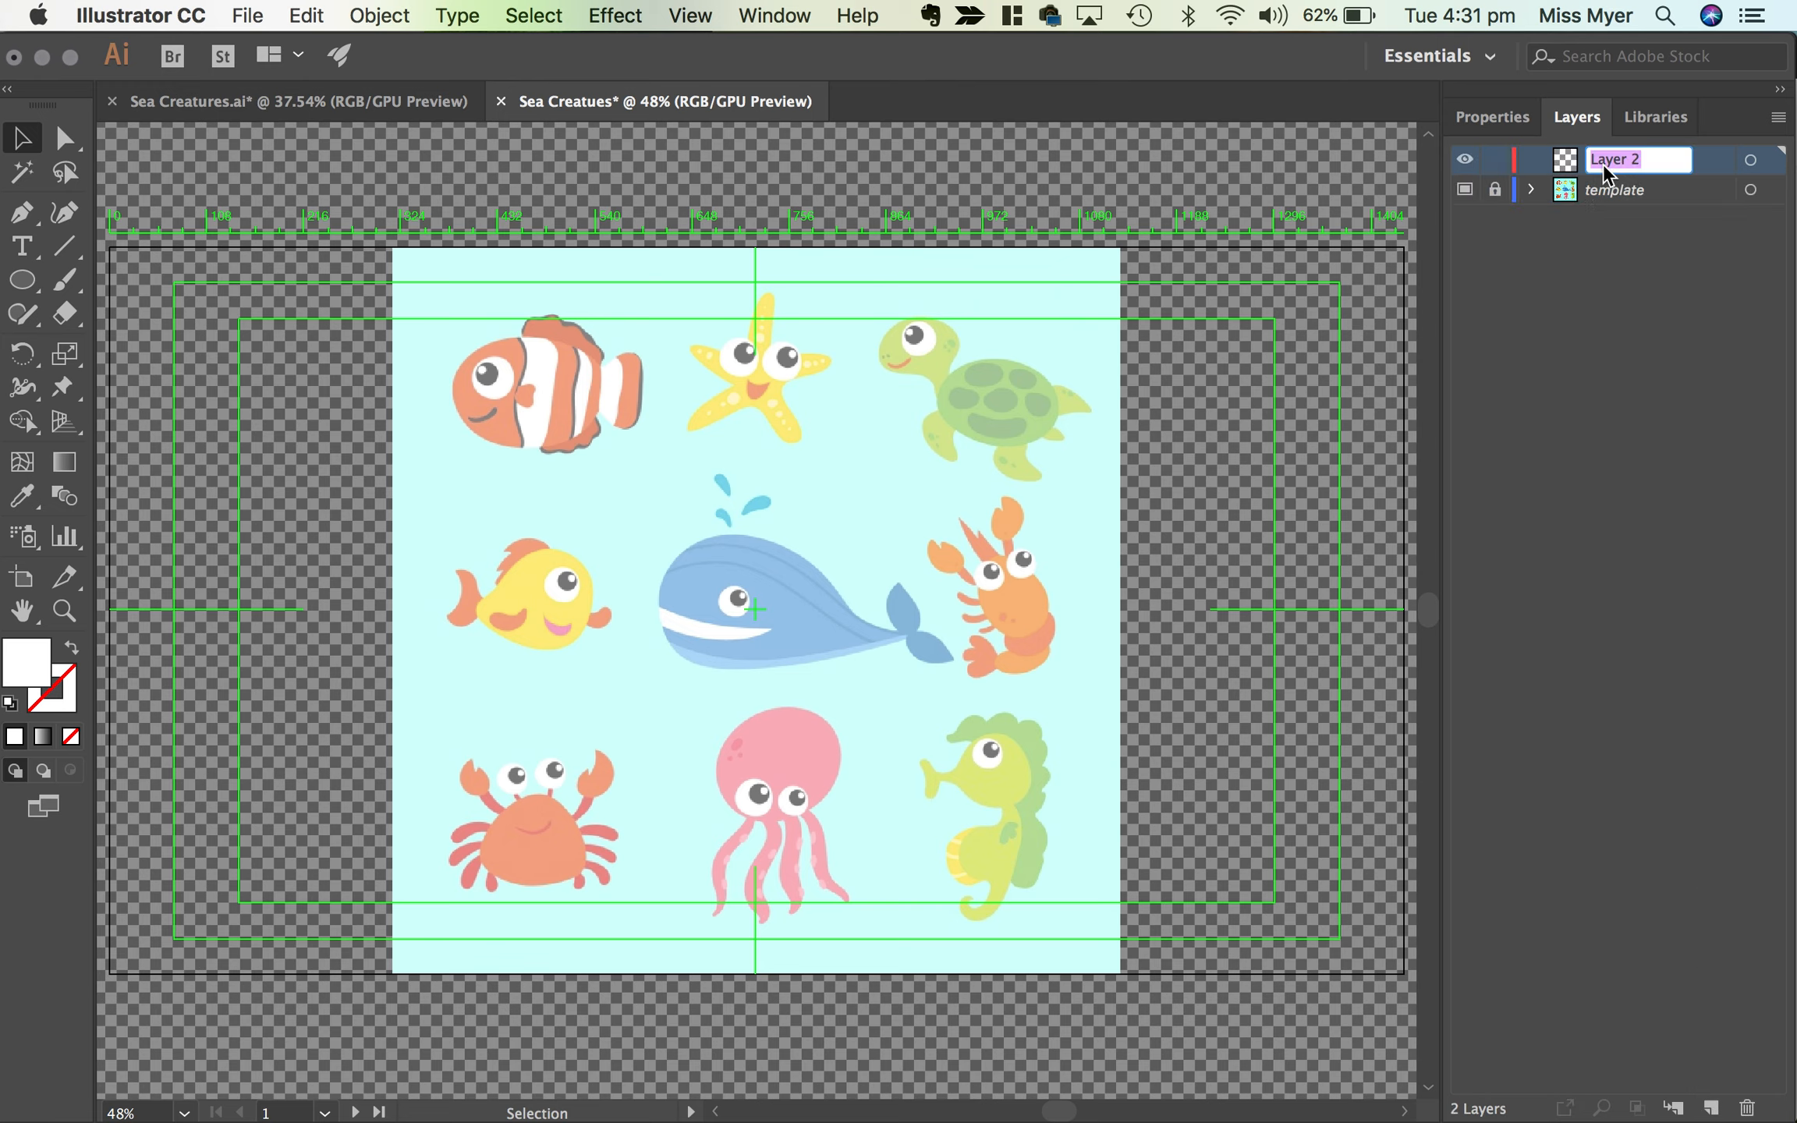
pyautogui.write('oct')
pyautogui.press('Return')
# Step: Examine the octopus's head, eyes and tentacles in the template up close at 300%
pyautogui.press('super+minus')
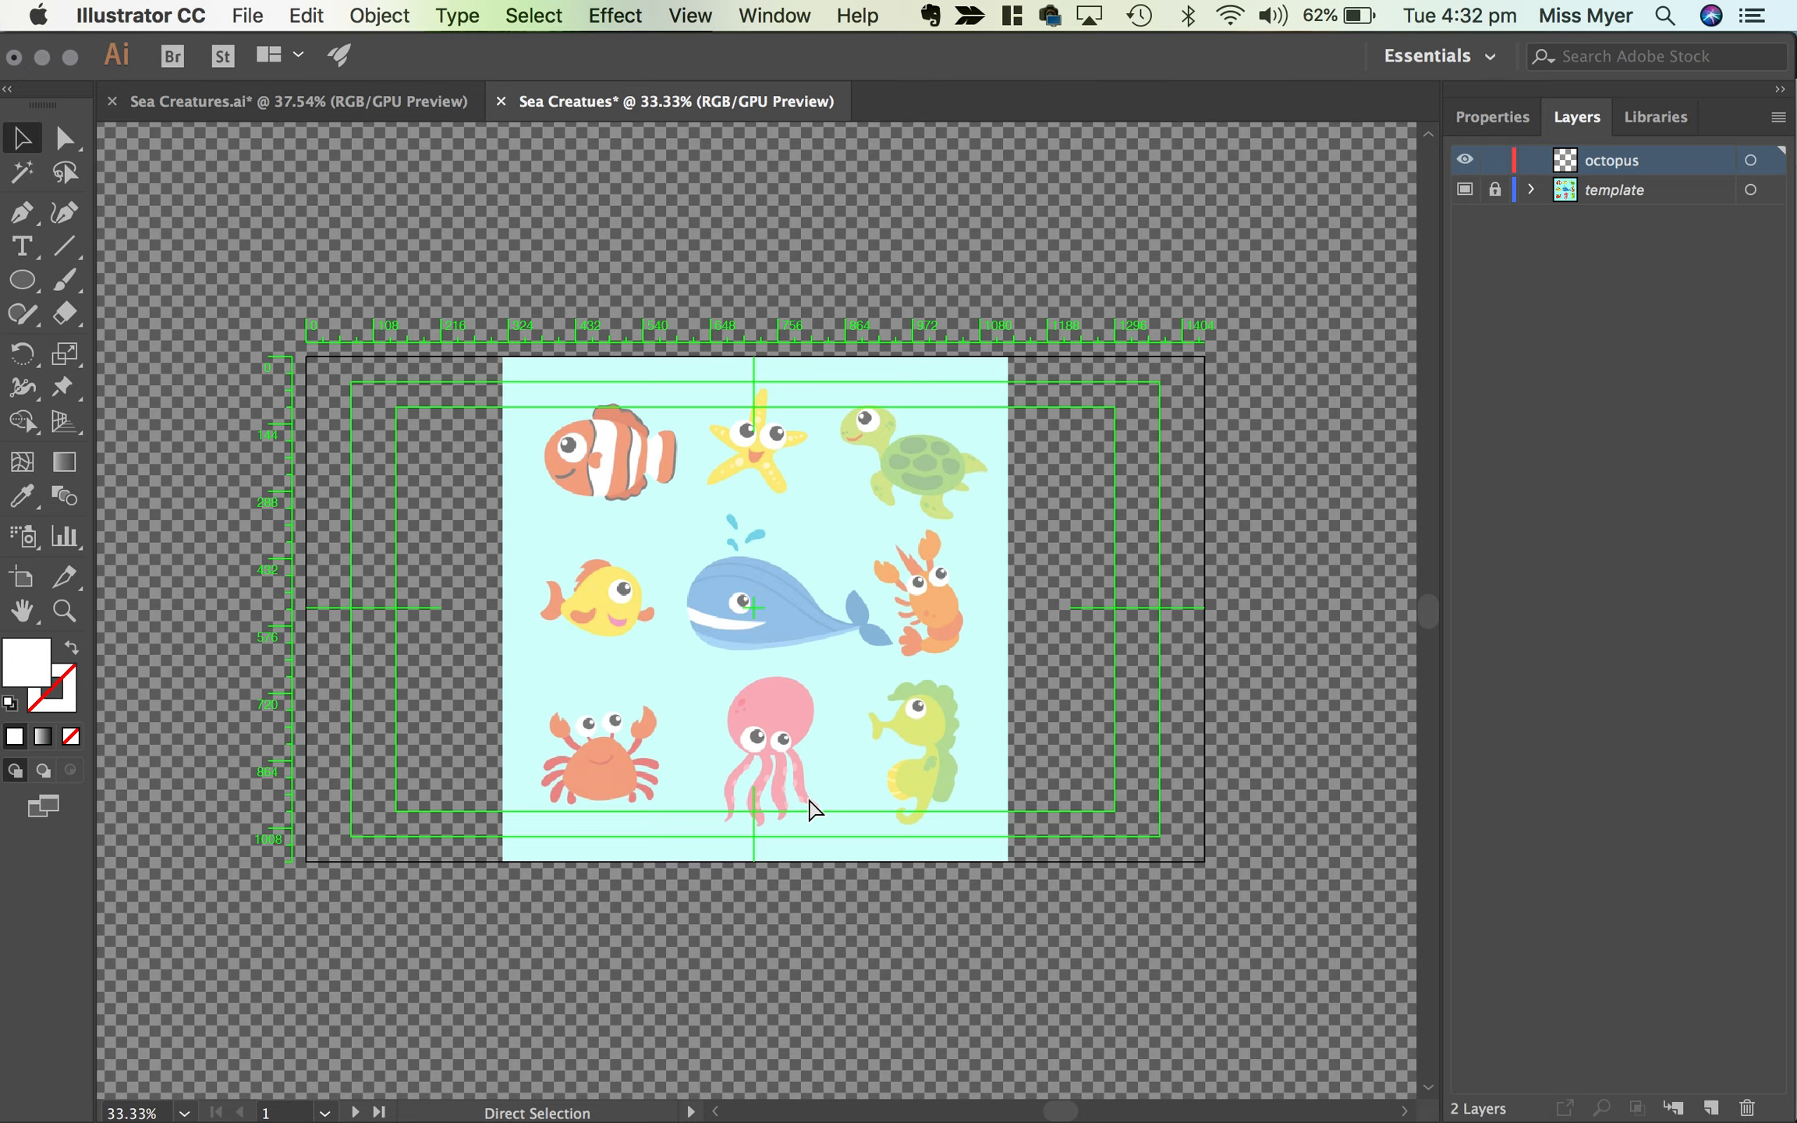
pyautogui.press('super+equal')
pyautogui.press('super+equal')
pyautogui.press('super+equal')
pyautogui.press('super+equal')
pyautogui.press('super+equal')
pyautogui.press('super+equal')
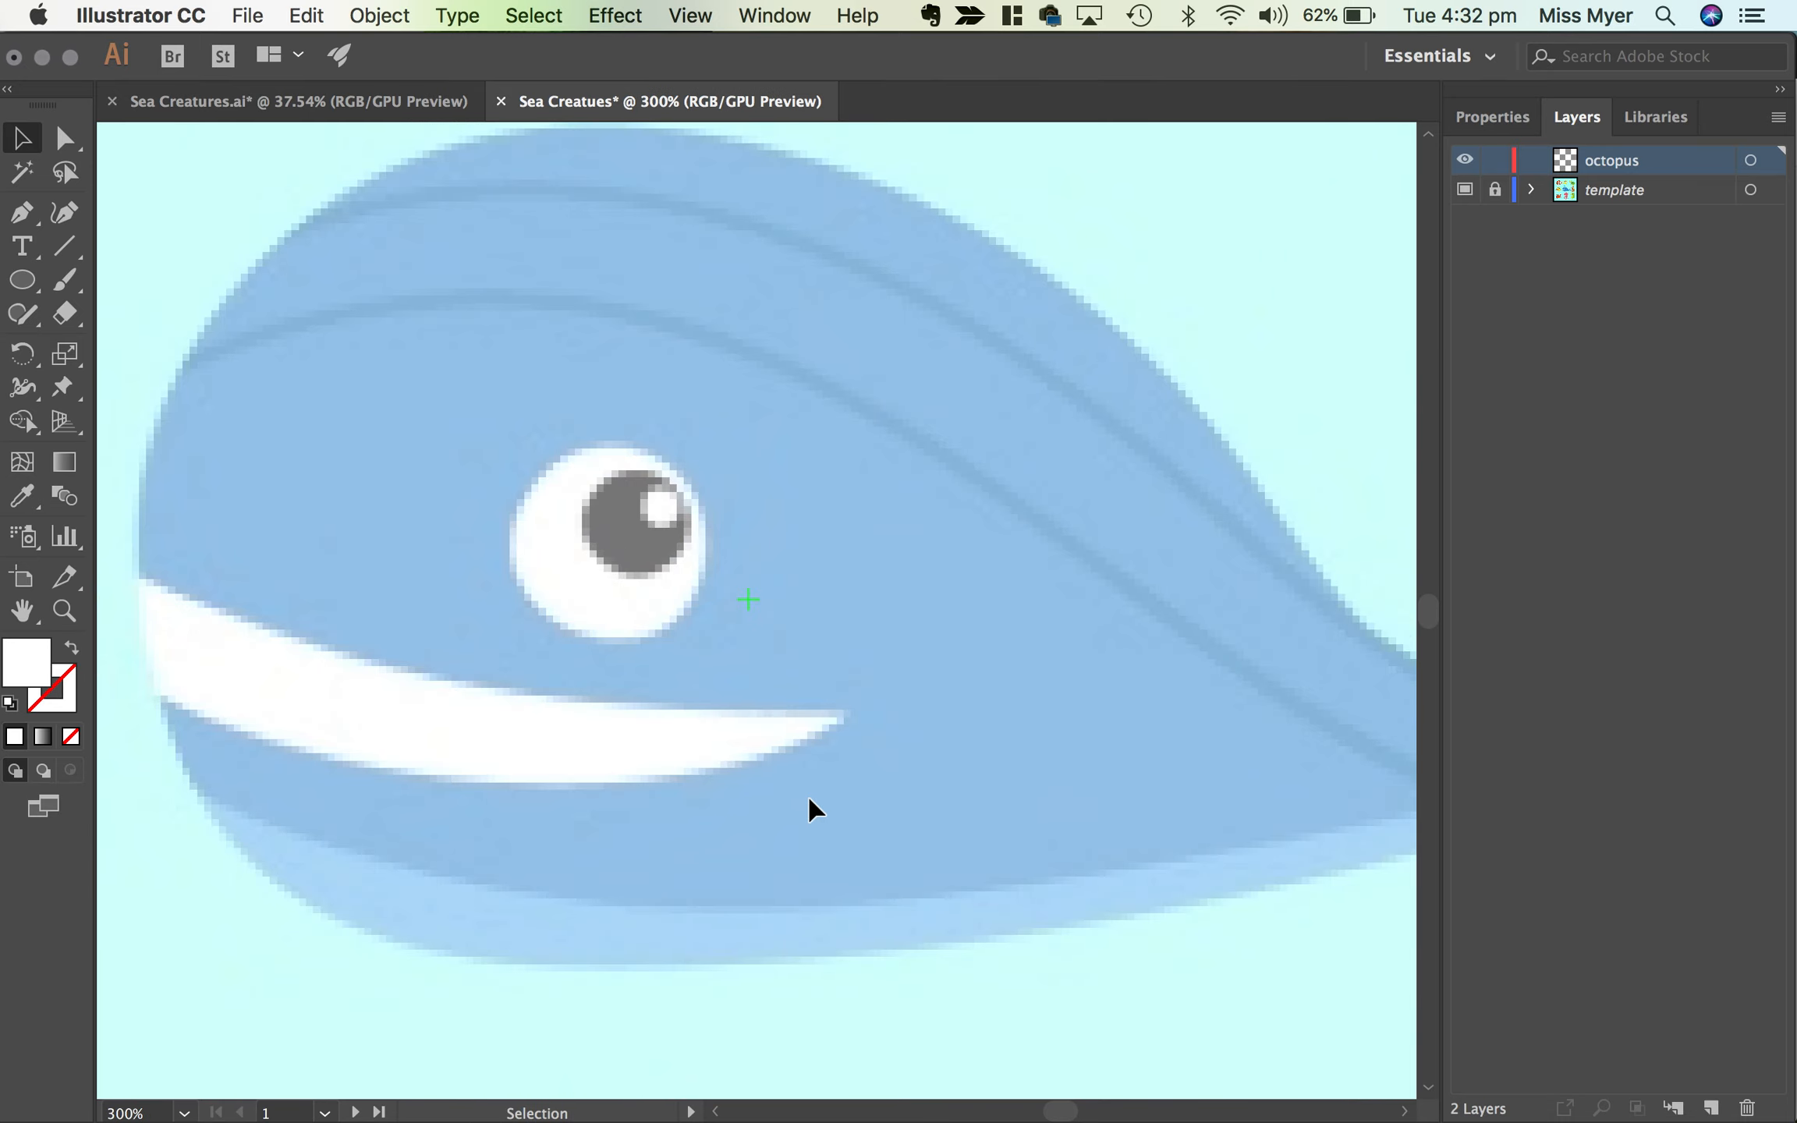
pyautogui.press('space')
pyautogui.moveTo(926, 901); pyautogui.dragTo(835, 429)
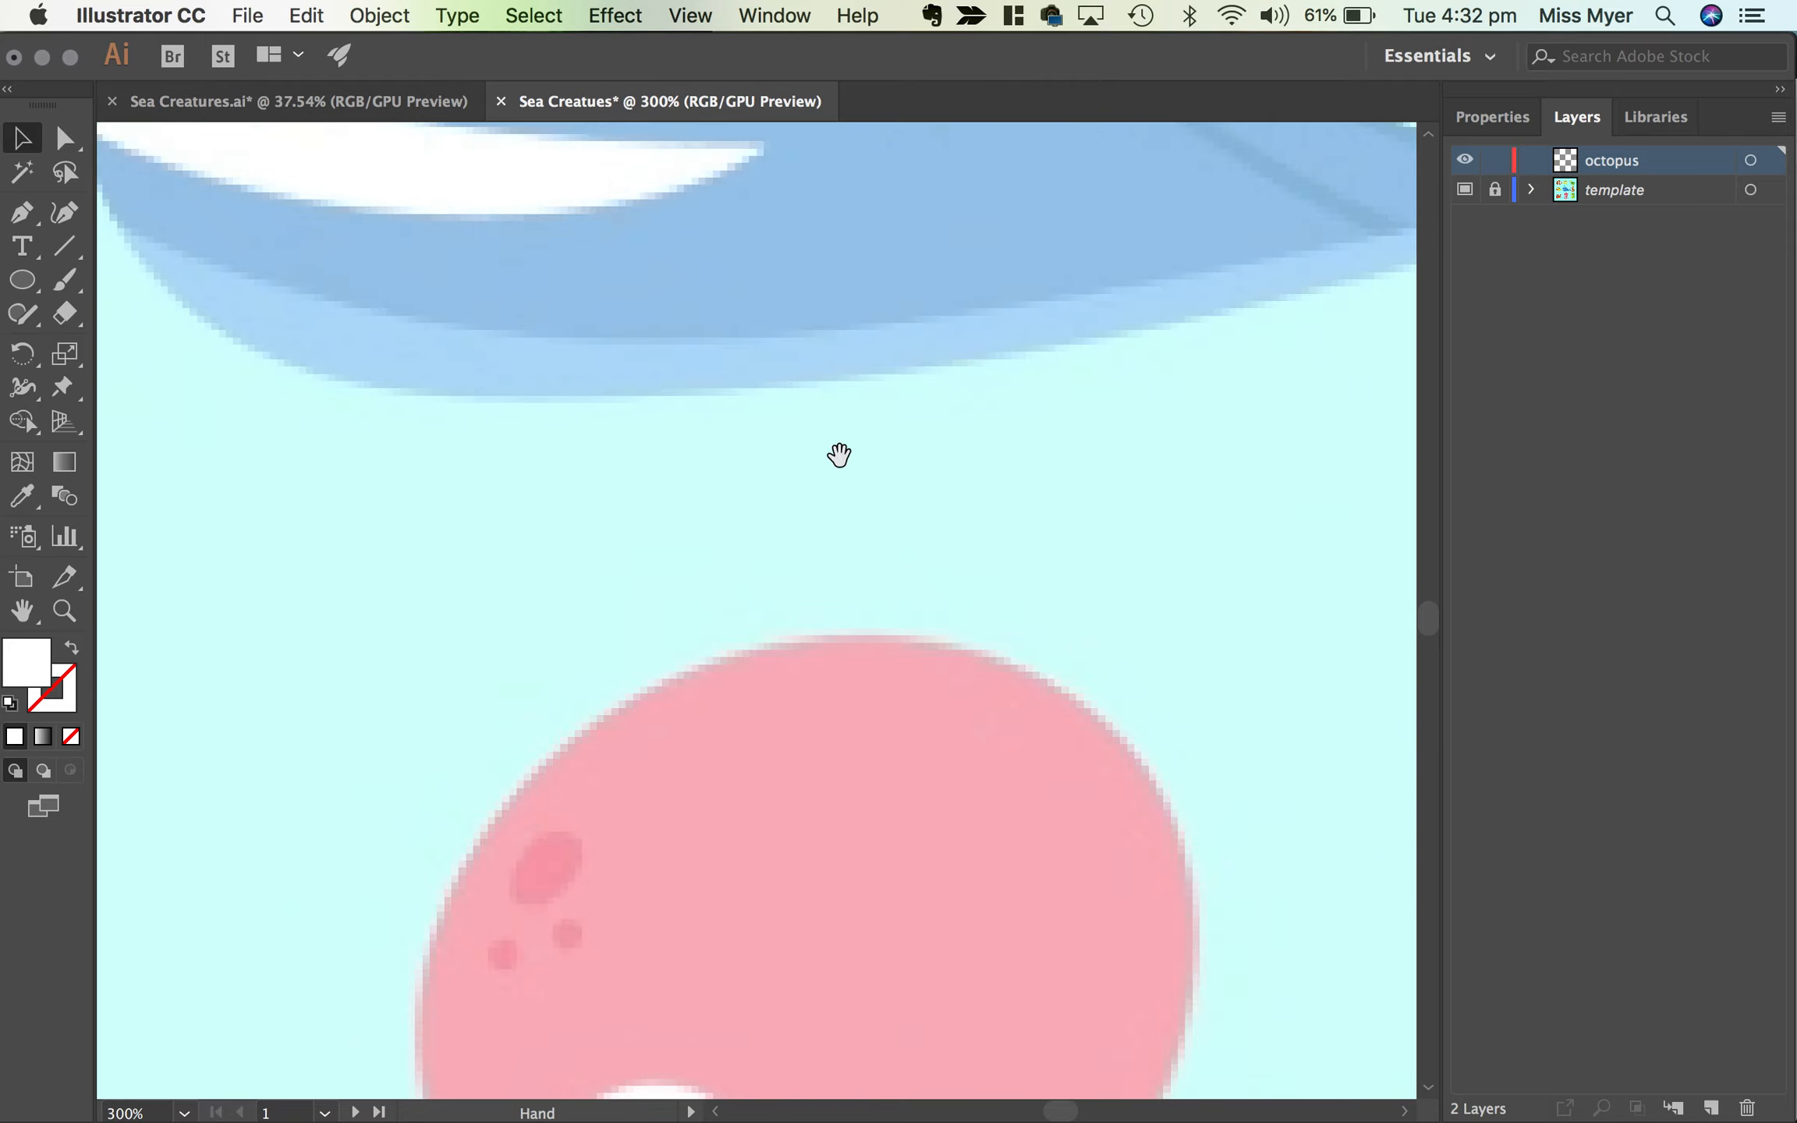
pyautogui.moveTo(896, 753); pyautogui.dragTo(867, 546)
pyautogui.moveTo(882, 868); pyautogui.dragTo(934, 561)
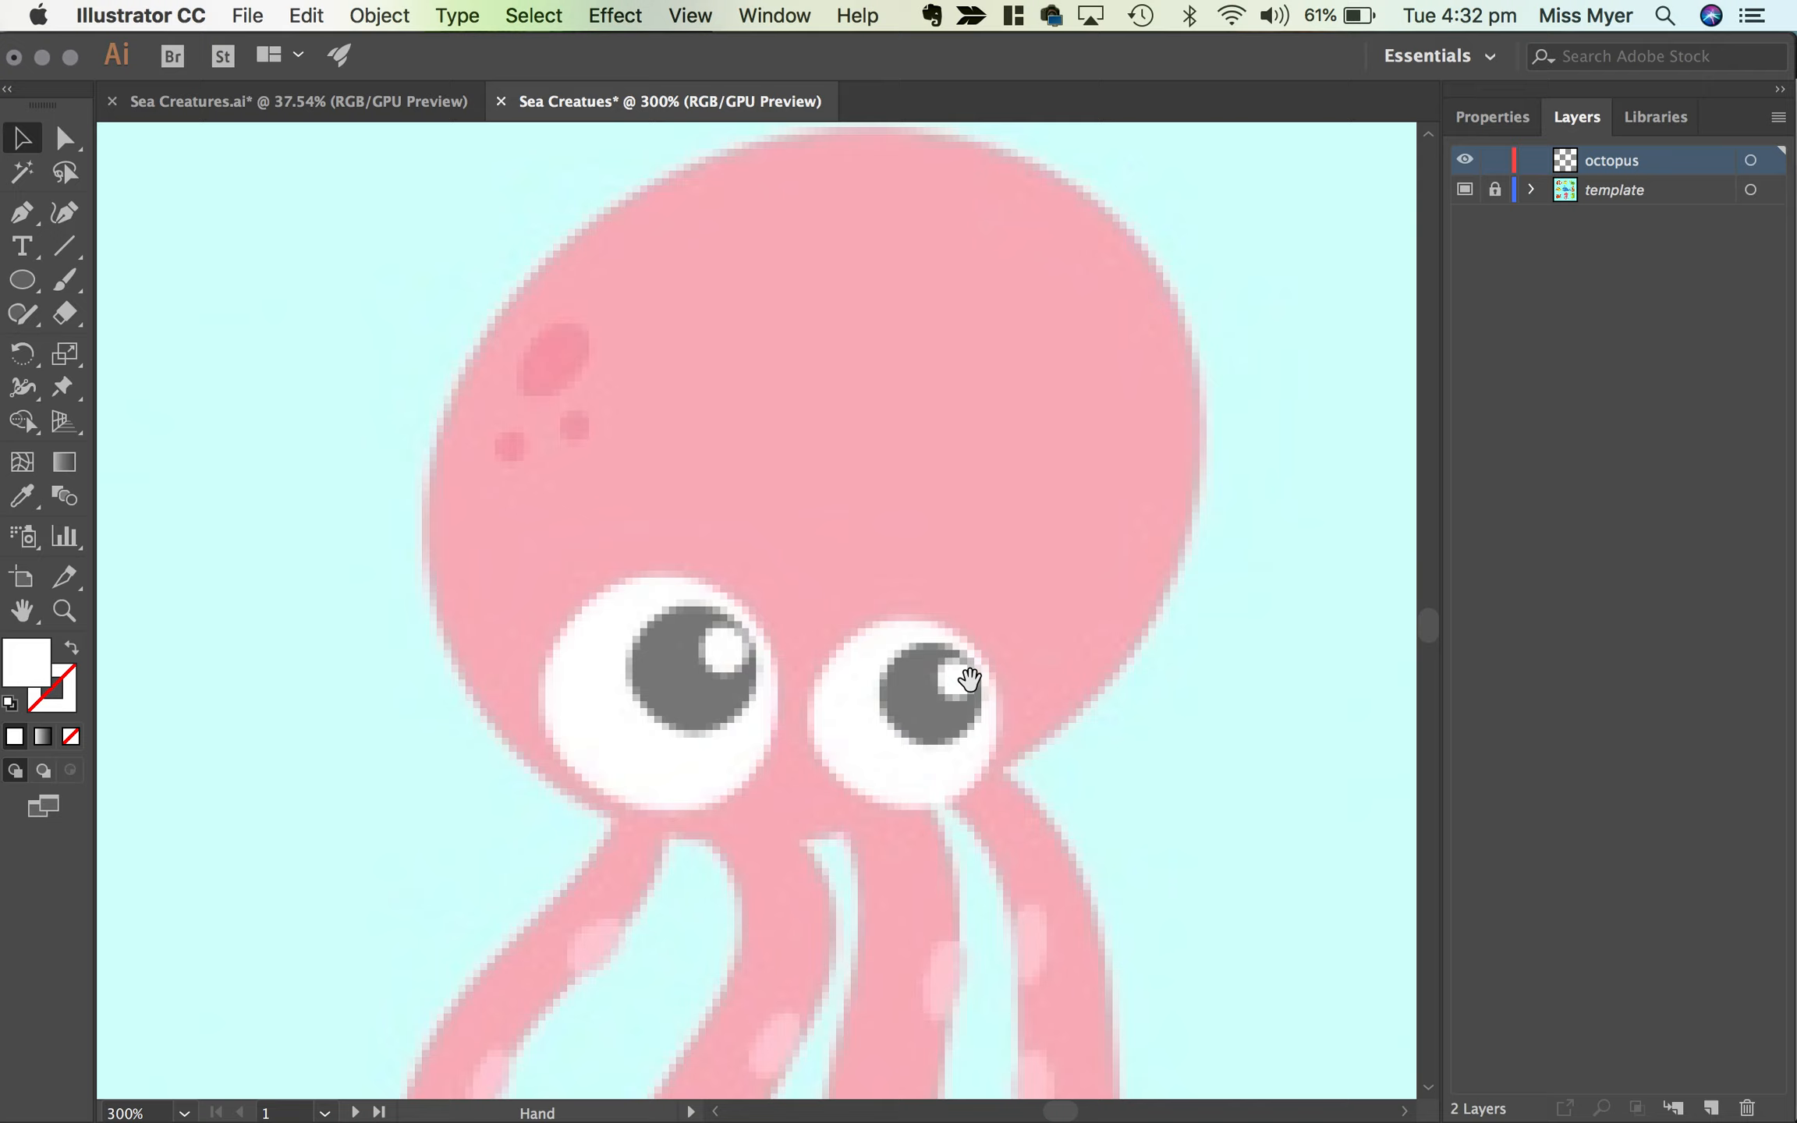
pyautogui.moveTo(850, 739); pyautogui.dragTo(971, 797)
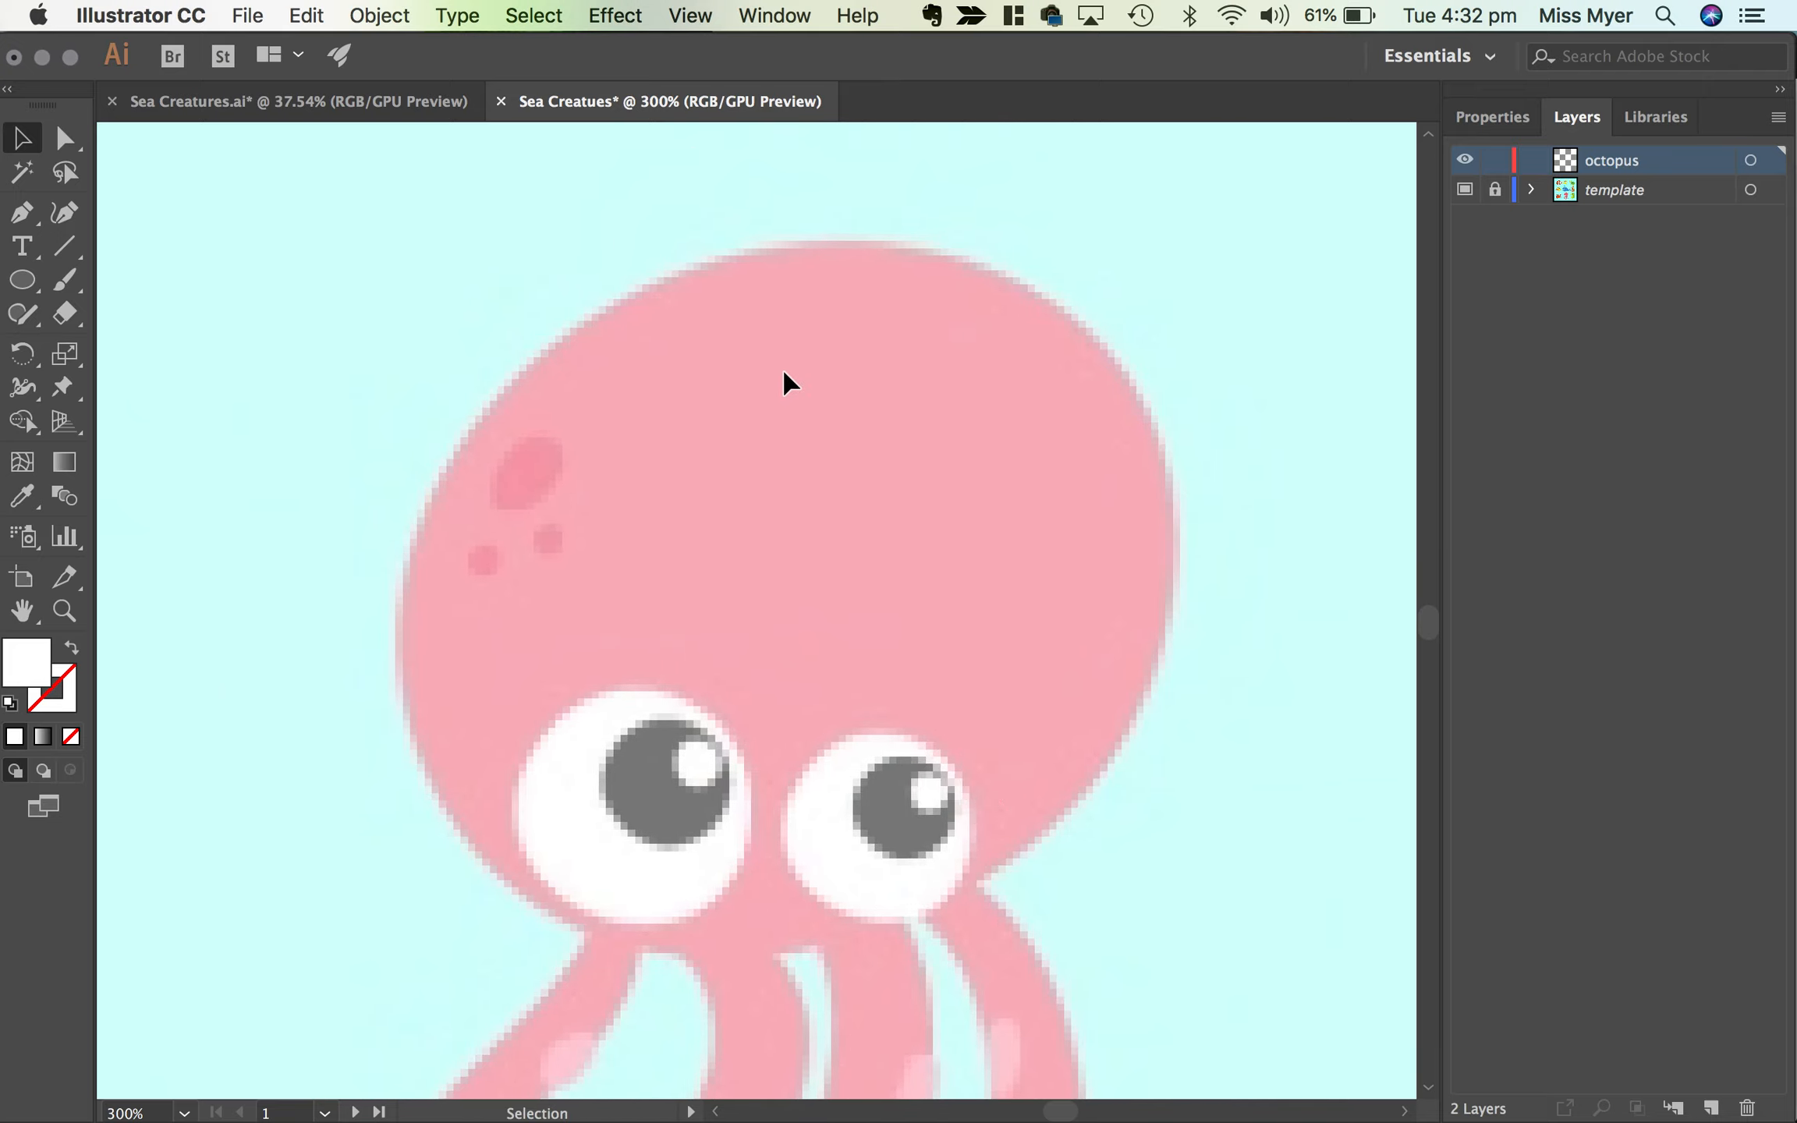
pyautogui.moveTo(981, 709); pyautogui.dragTo(935, 646)
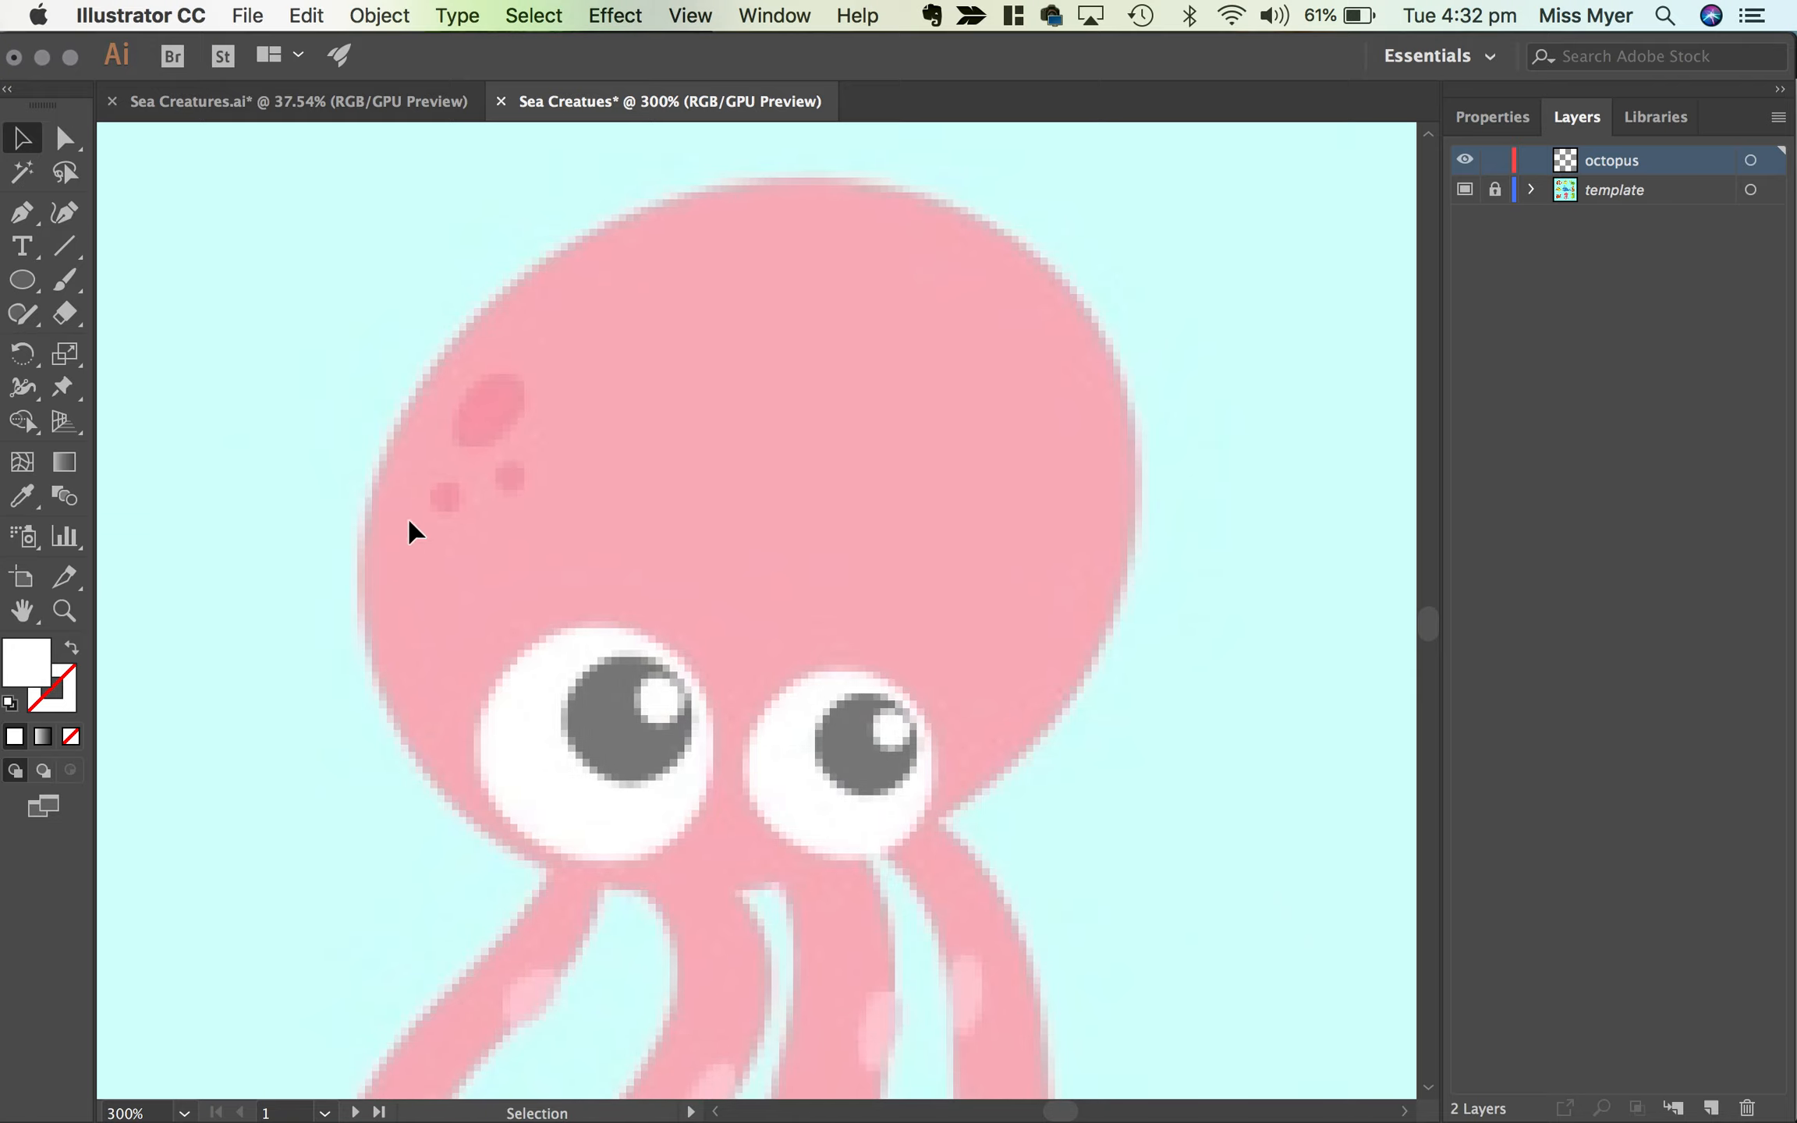
pyautogui.press('super+minus')
pyautogui.press('super+minus')
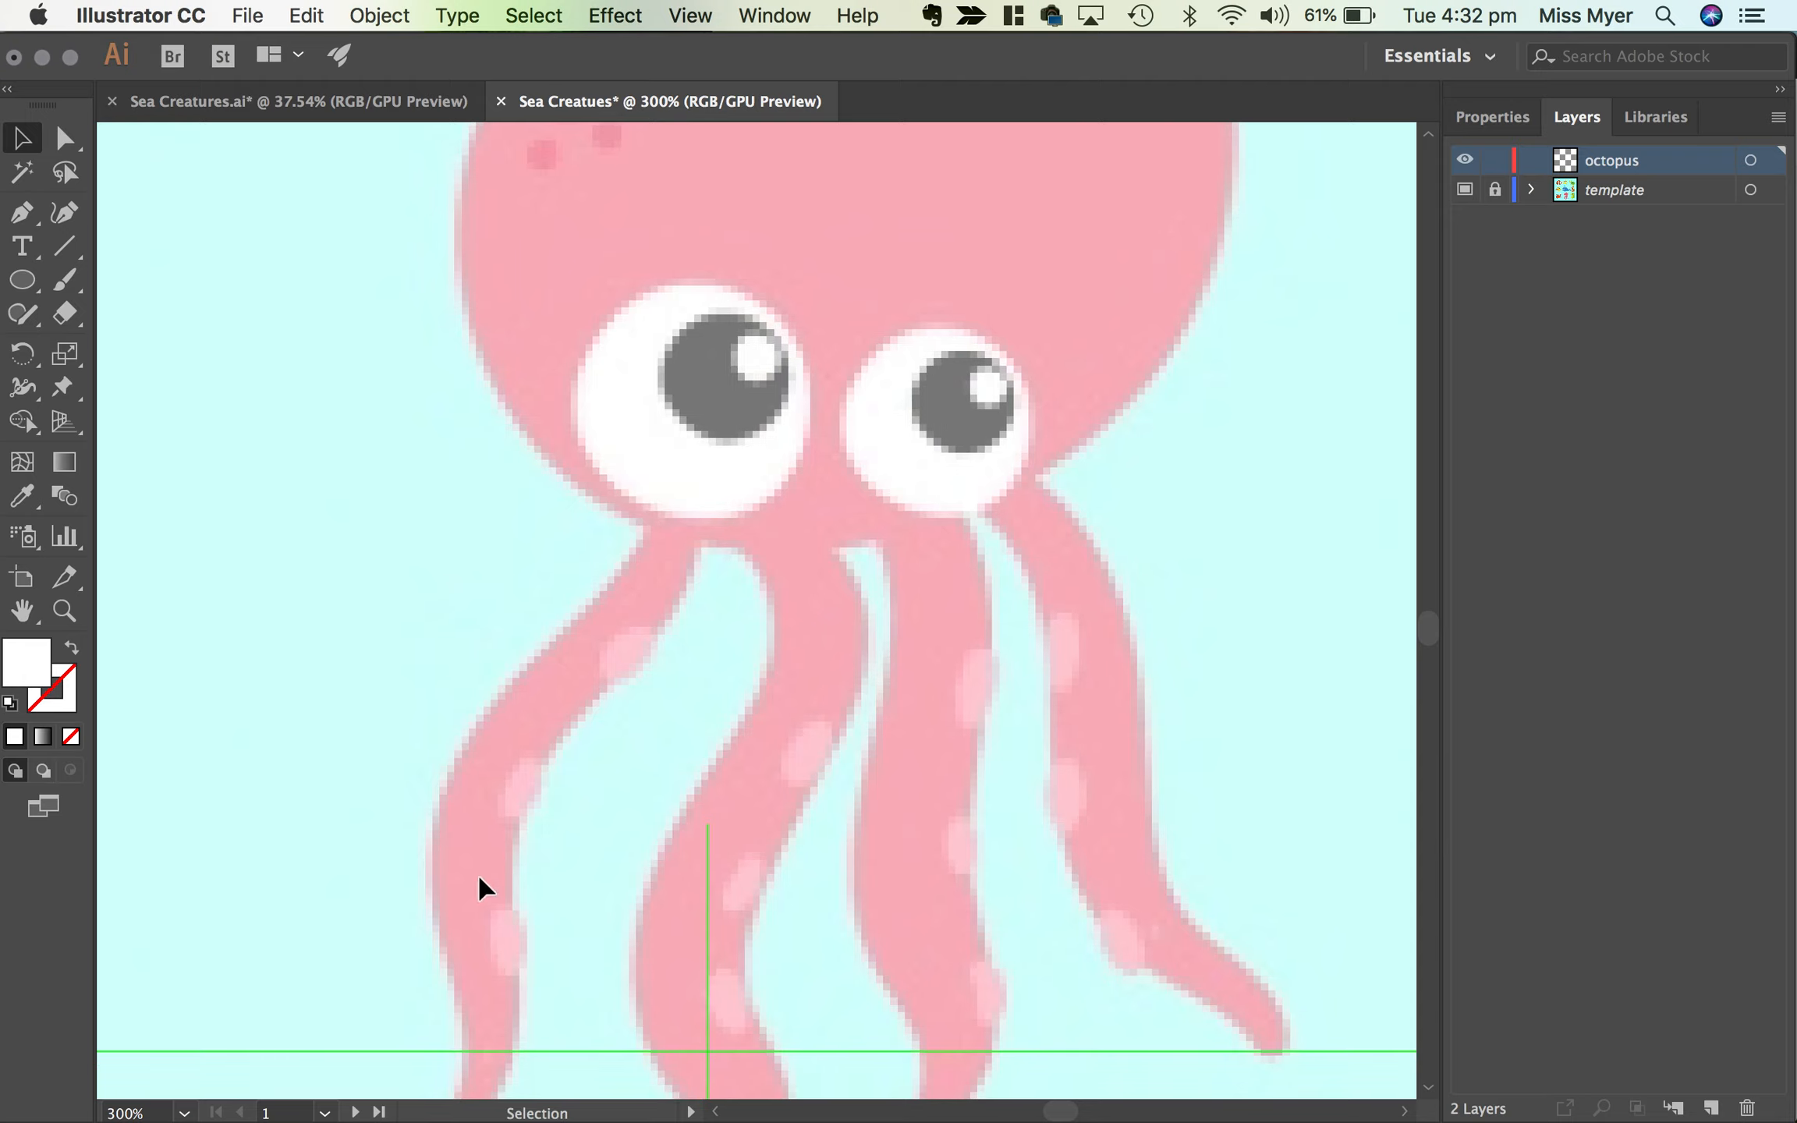
pyautogui.press('super+plus')
pyautogui.press('super+plus')
pyautogui.moveTo(742, 701)
pyautogui.mouseDown()
pyautogui.moveTo(718, 665)
pyautogui.moveTo(737, 661)
pyautogui.mouseUp()
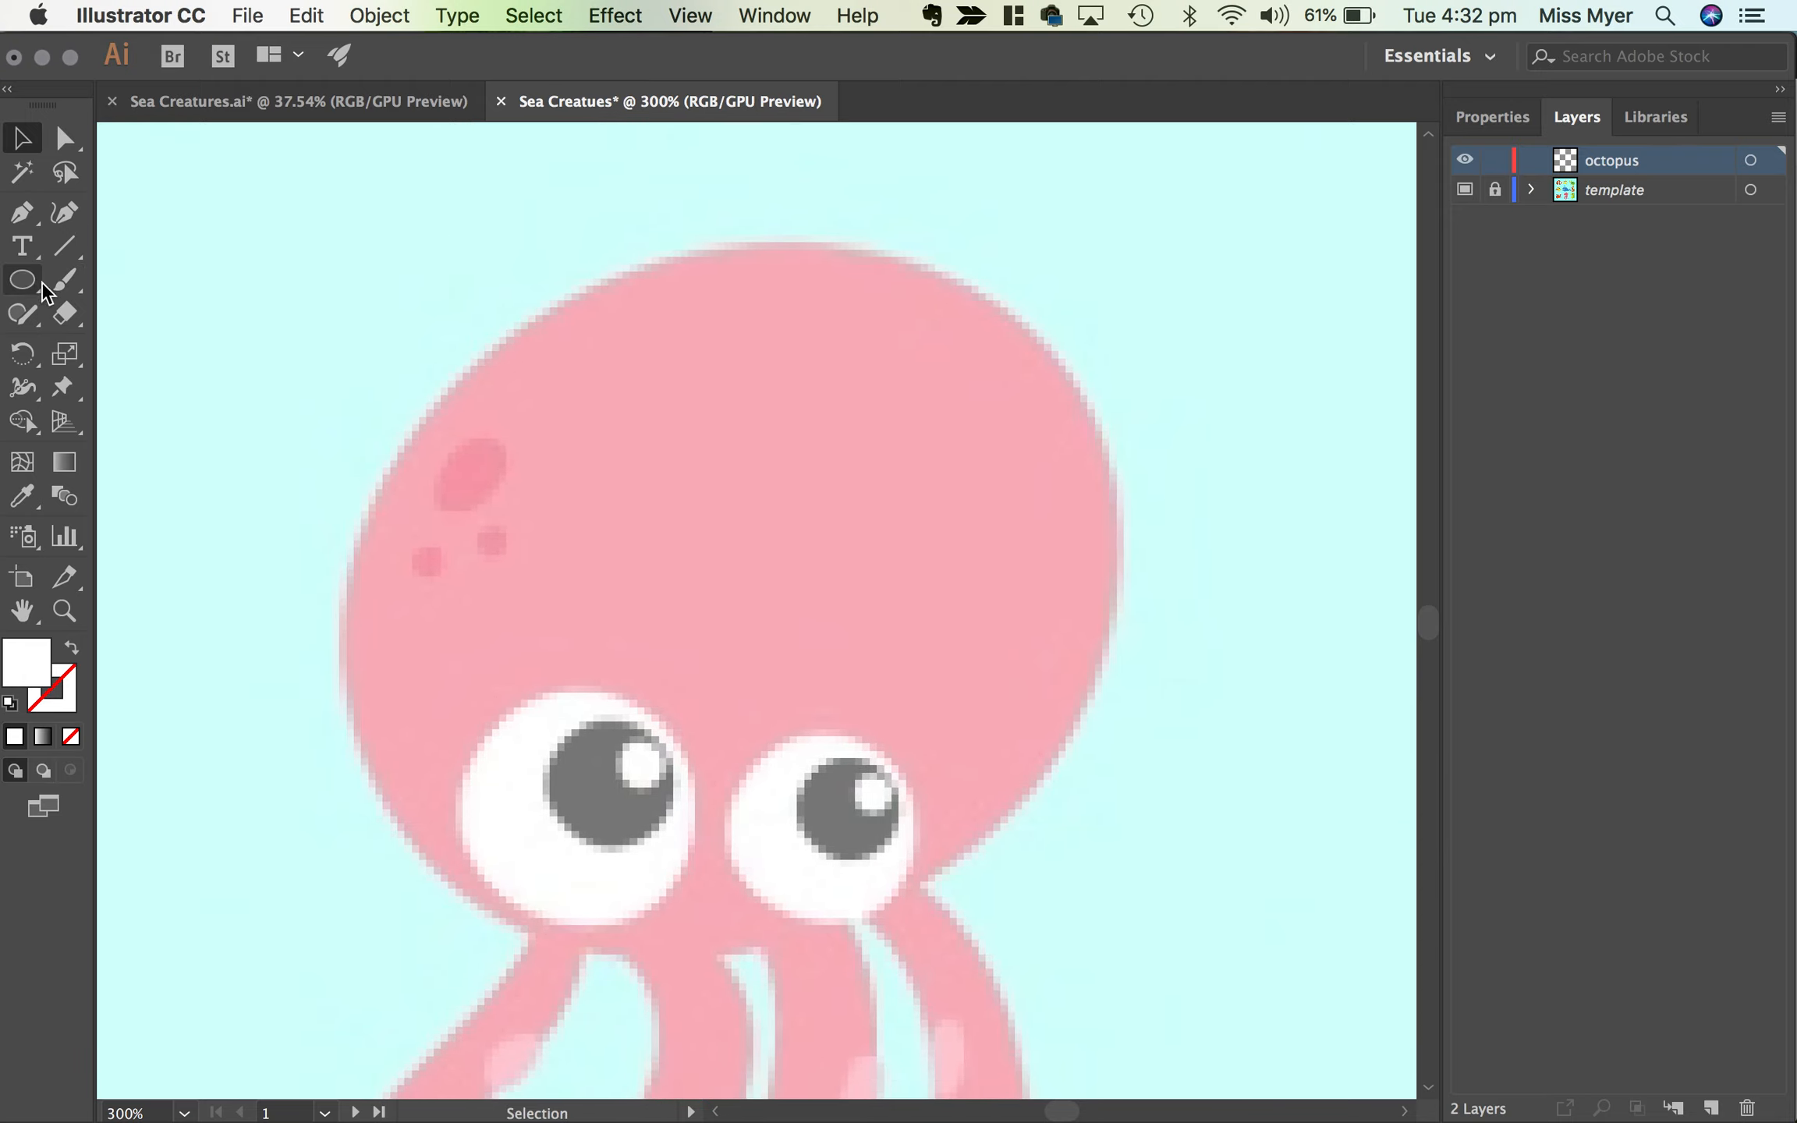
pyautogui.click(8, 90)
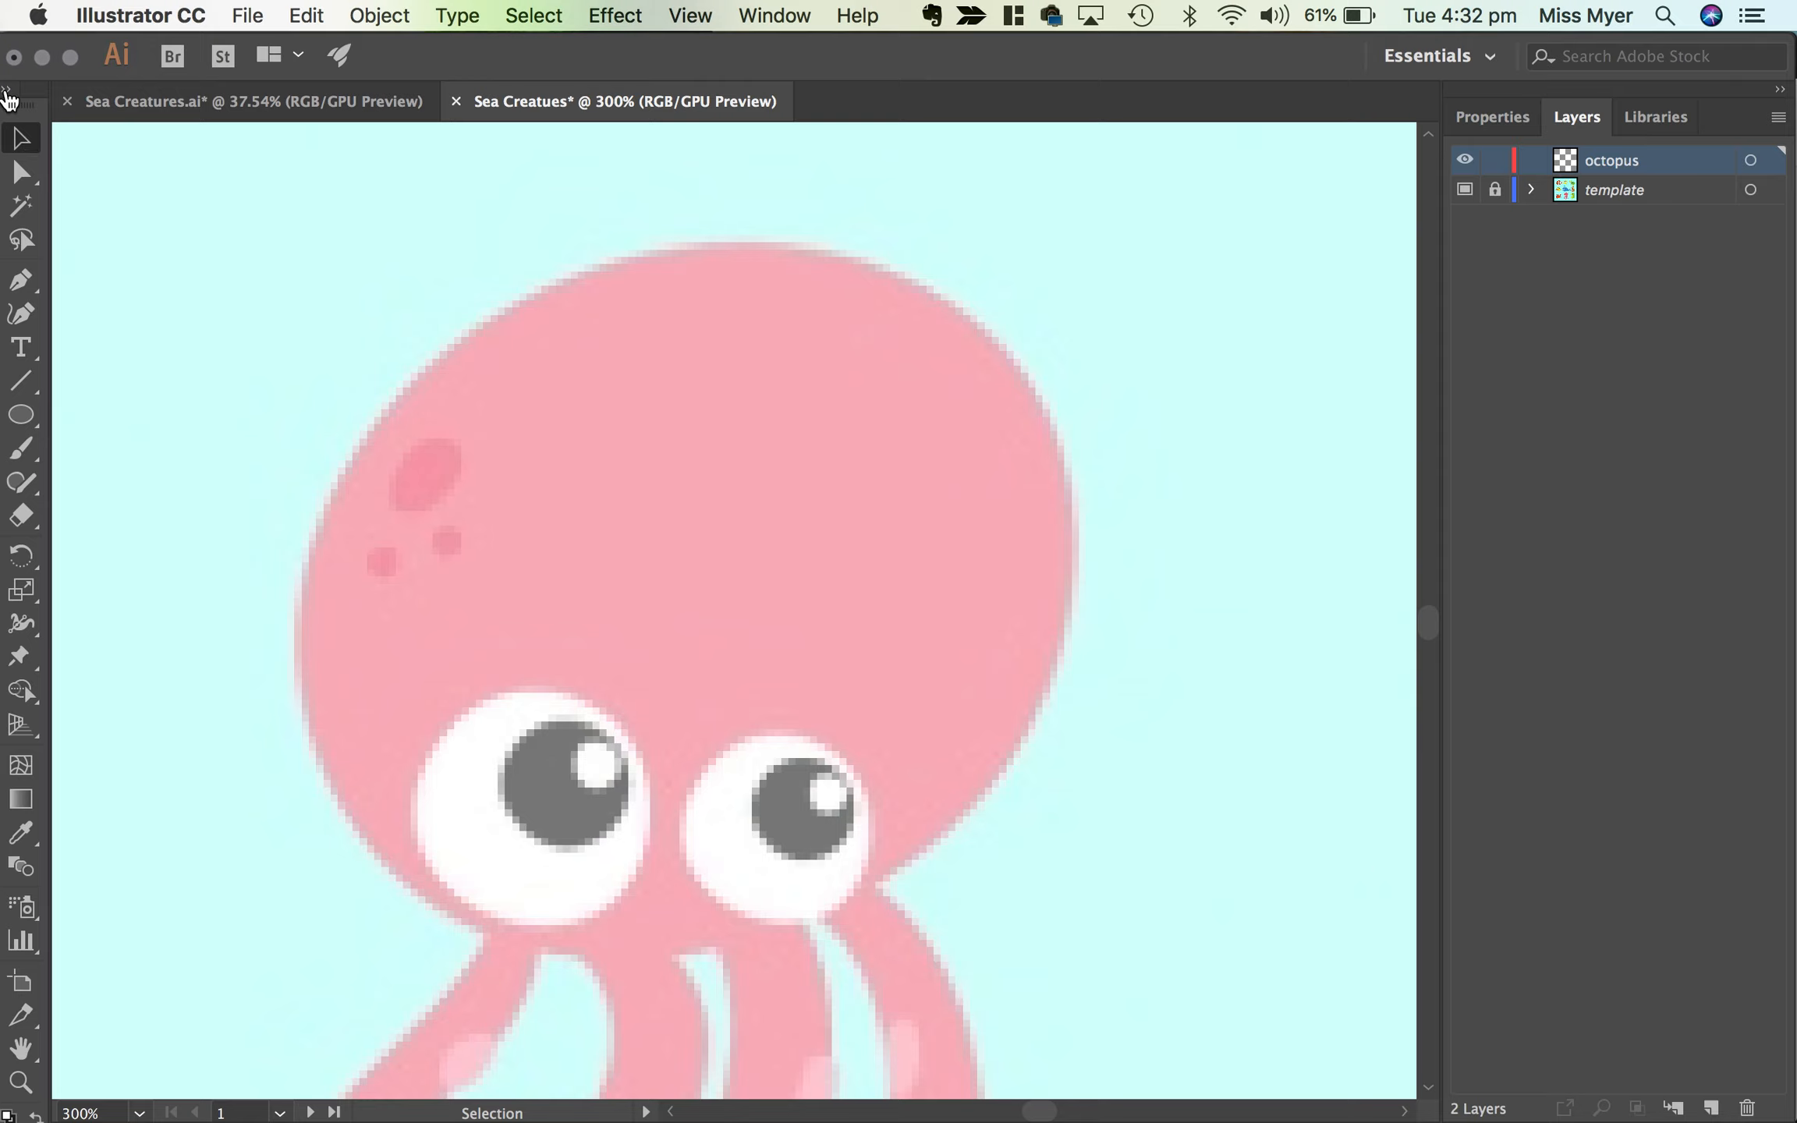
pyautogui.click(8, 89)
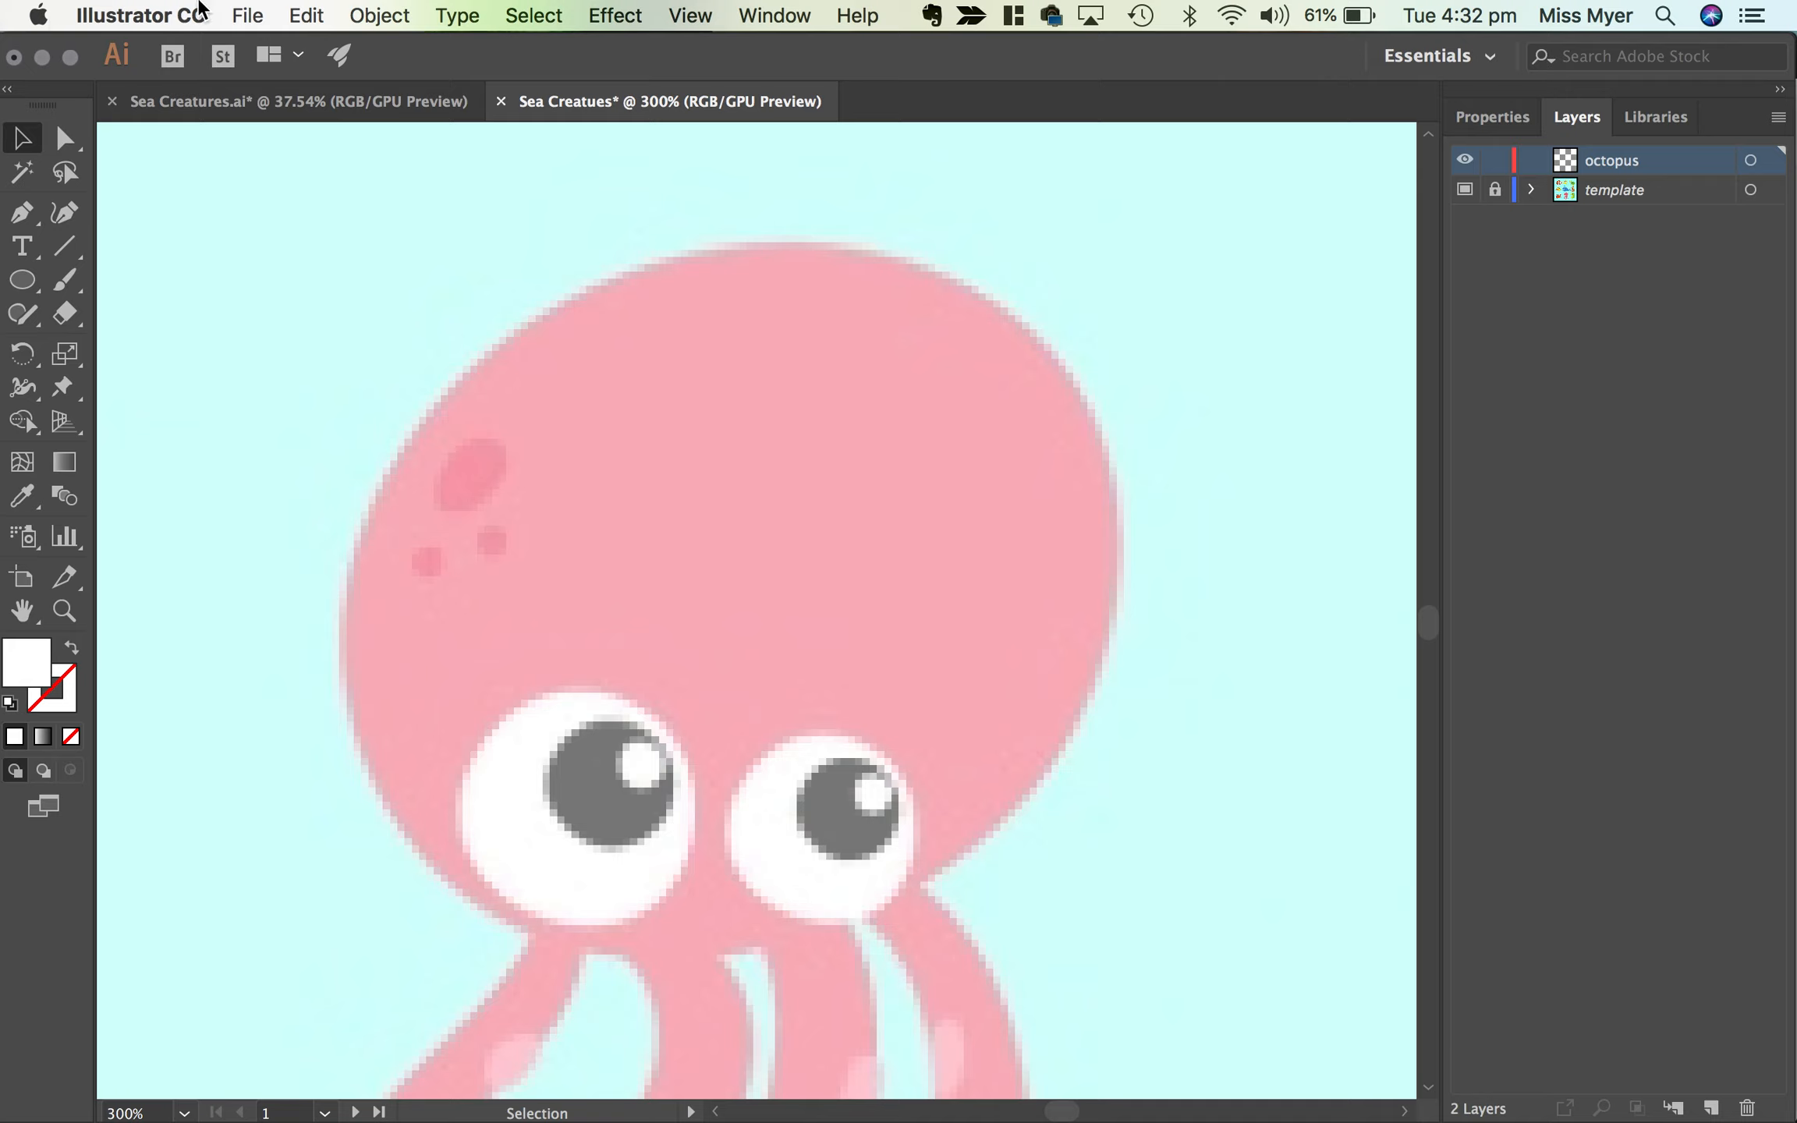
# Step: Draw a white ellipse over the octopus's head and rotate it counterclockwise to match the head's tilt, leaving no stray shapes
pyautogui.moveTo(32, 299); pyautogui.dragTo(154, 347)
pyautogui.moveTo(317, 260); pyautogui.dragTo(1170, 854)
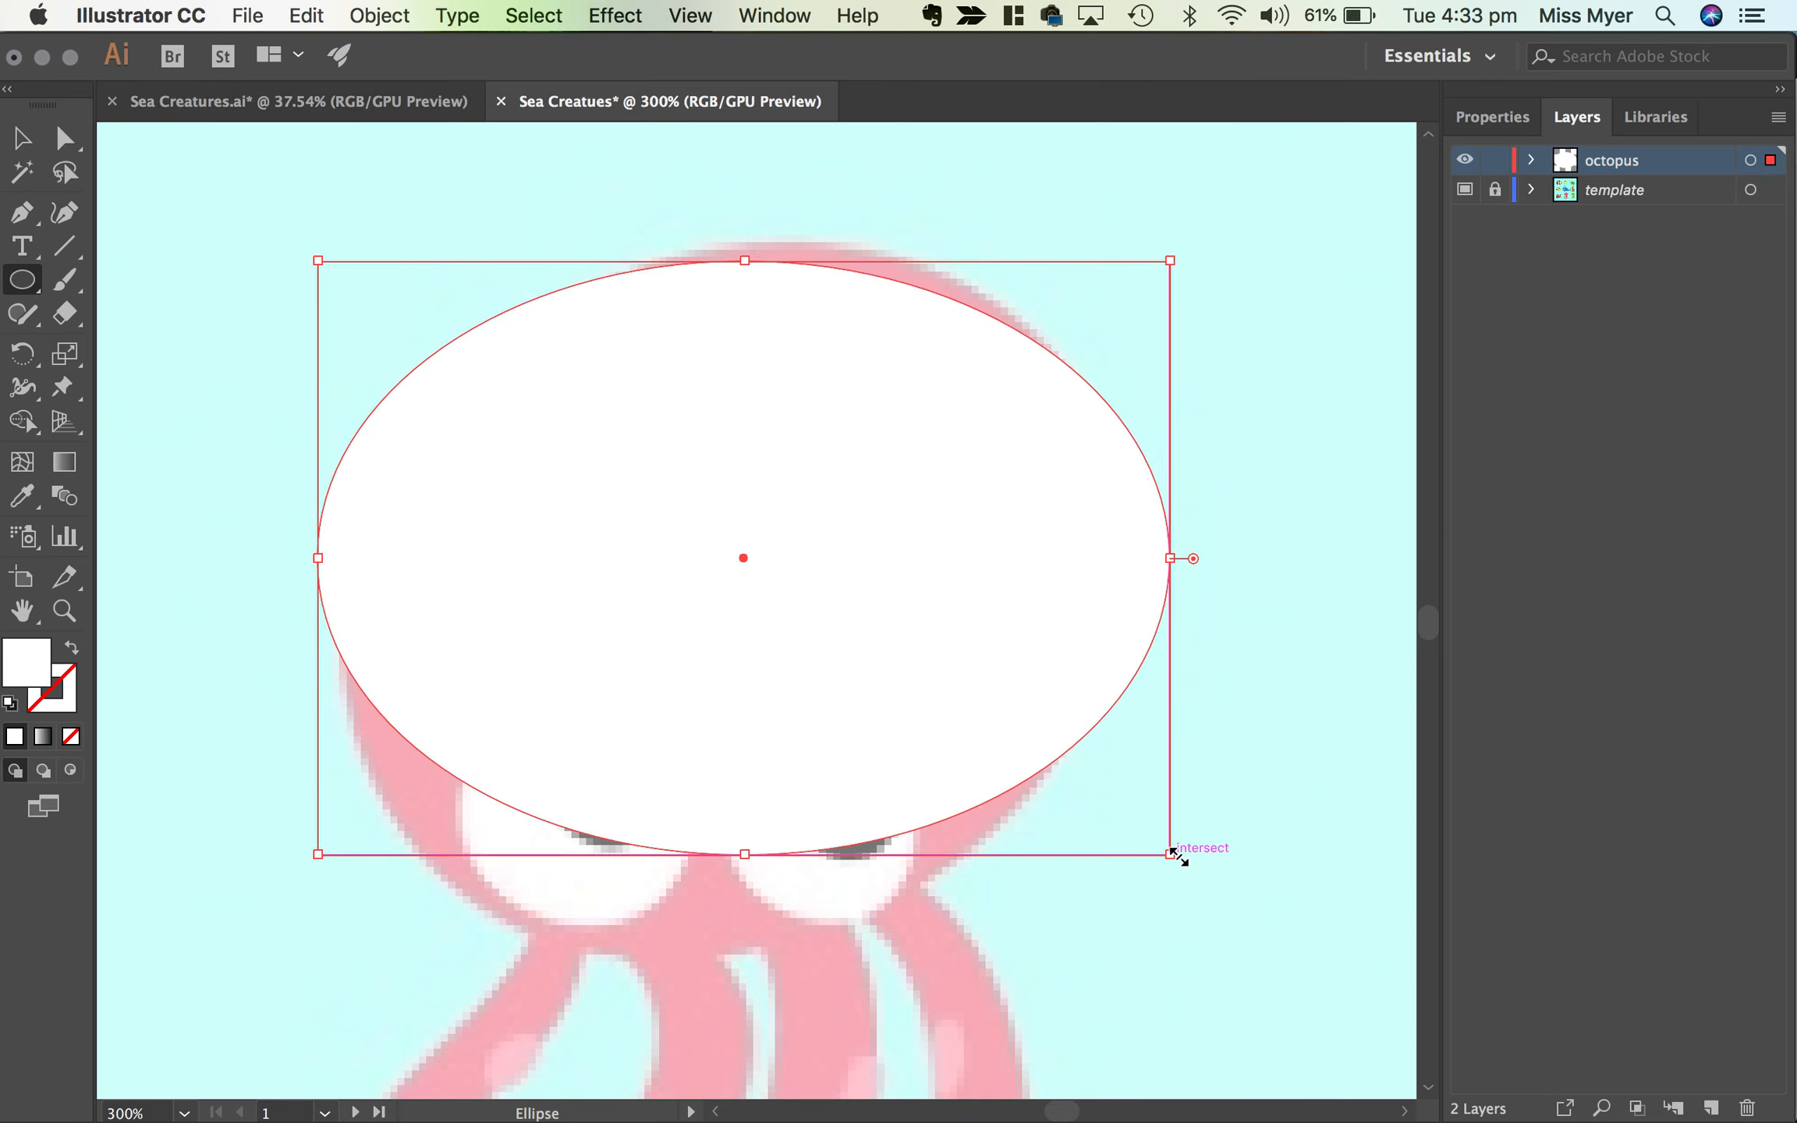
pyautogui.moveTo(1179, 255); pyautogui.dragTo(1080, 86)
pyautogui.moveTo(994, 669); pyautogui.dragTo(994, 718)
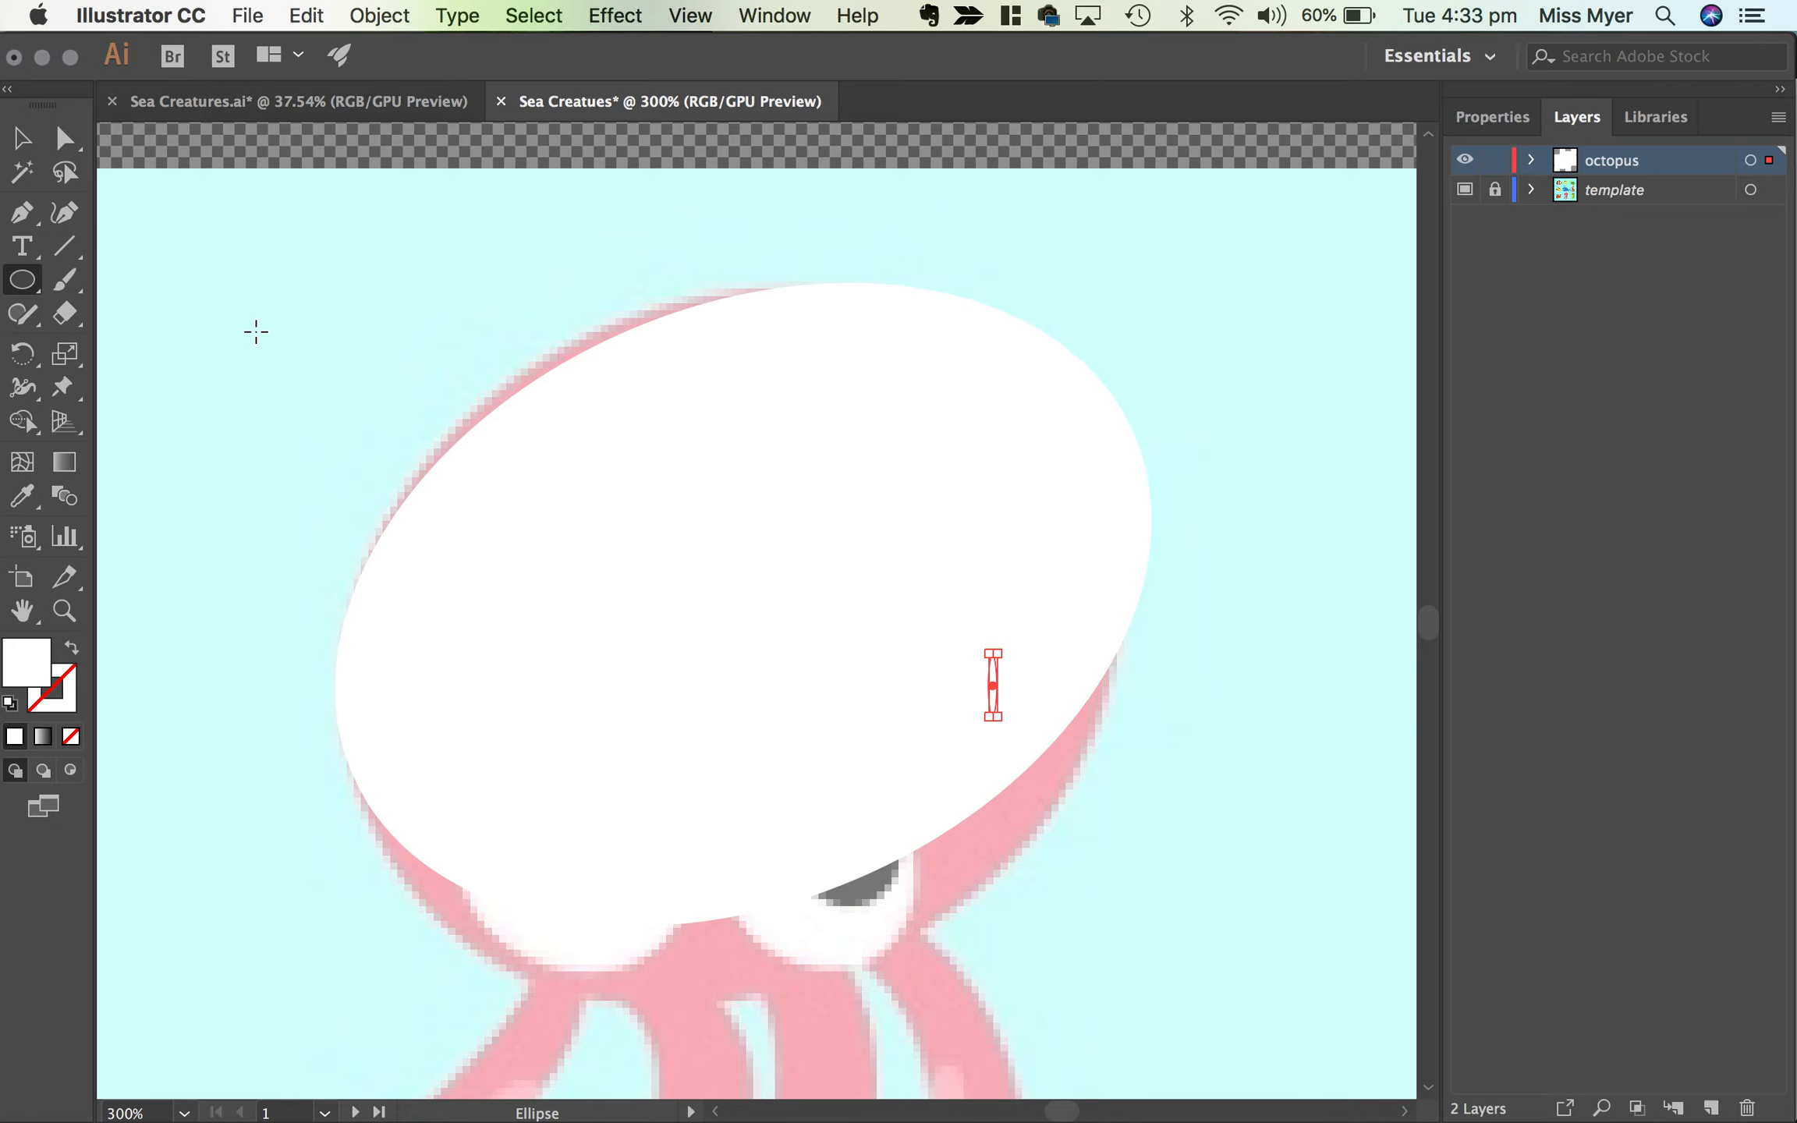
pyautogui.press('Delete')
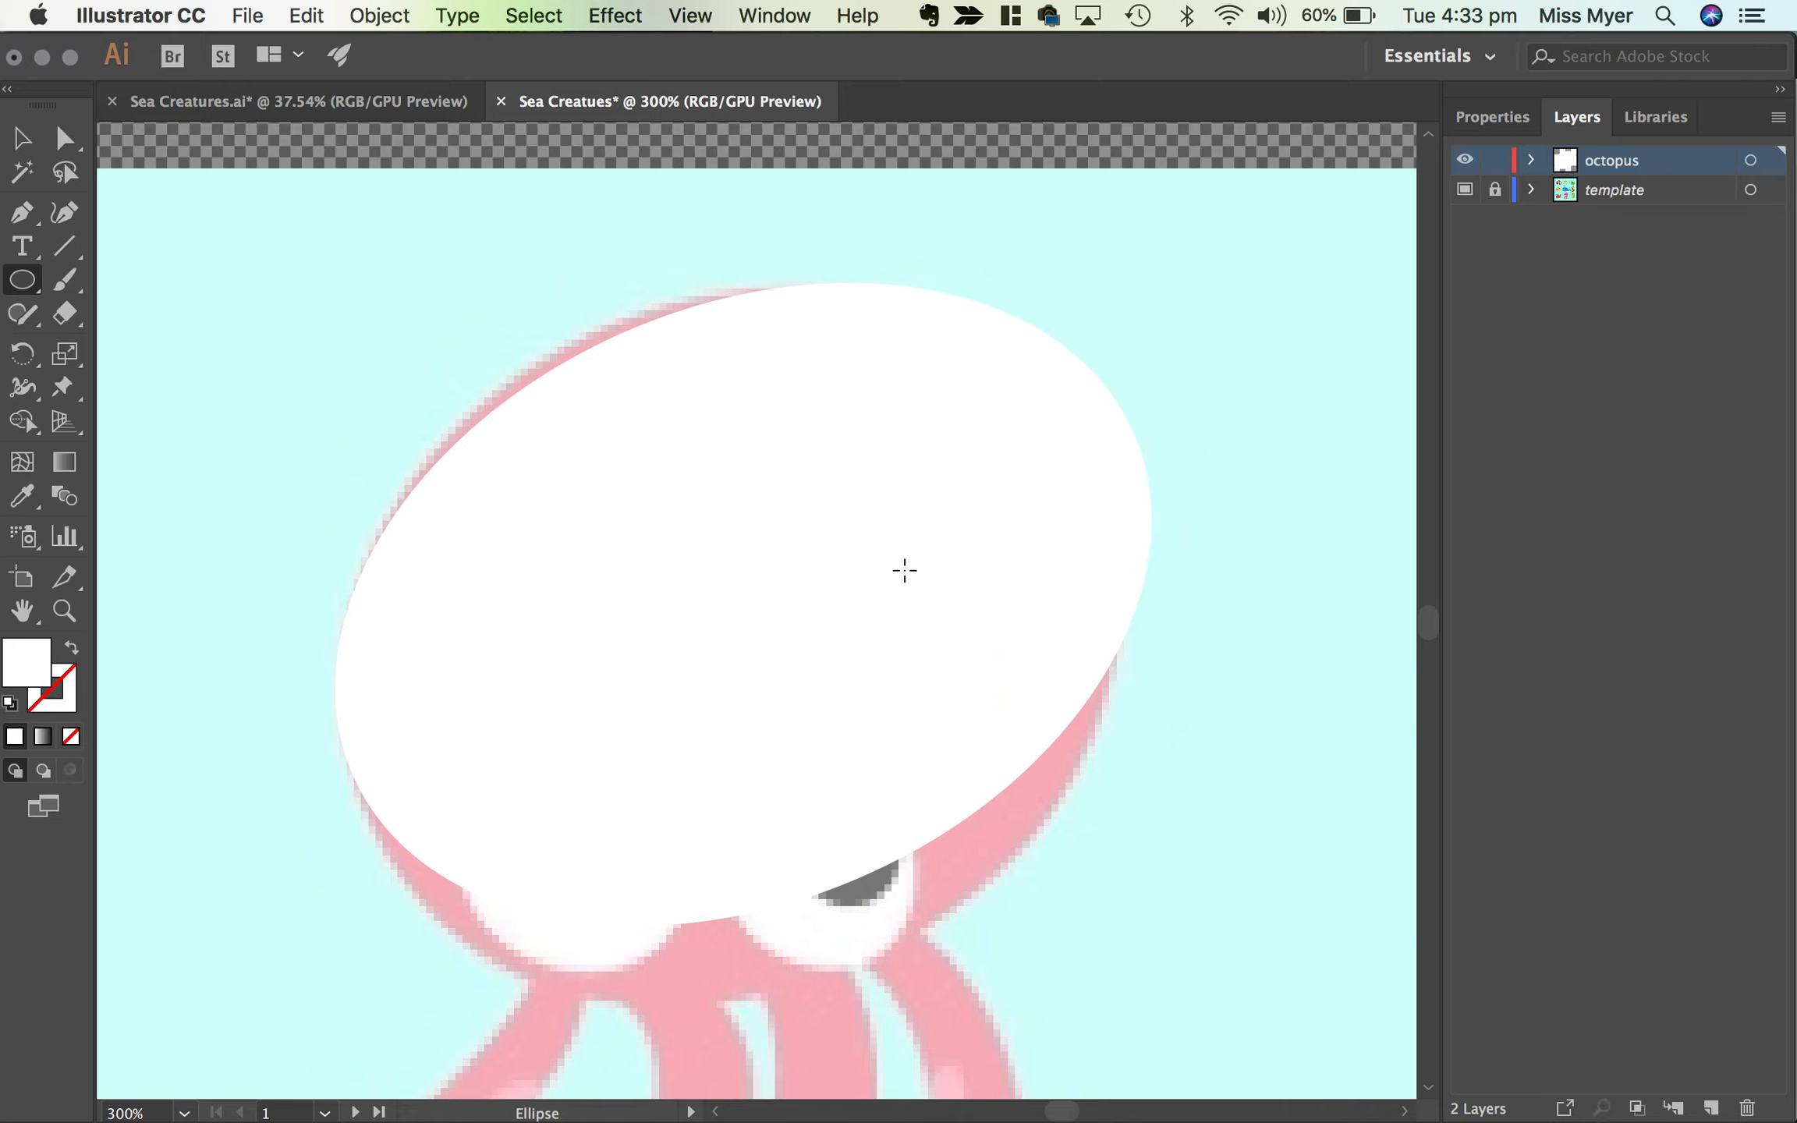
# Step: Reposition and resize the tilted ellipse so that it fits the outline of the octopus's head
pyautogui.click(24, 139)
pyautogui.moveTo(534, 542); pyautogui.dragTo(559, 596)
pyautogui.moveTo(649, 389); pyautogui.dragTo(618, 327)
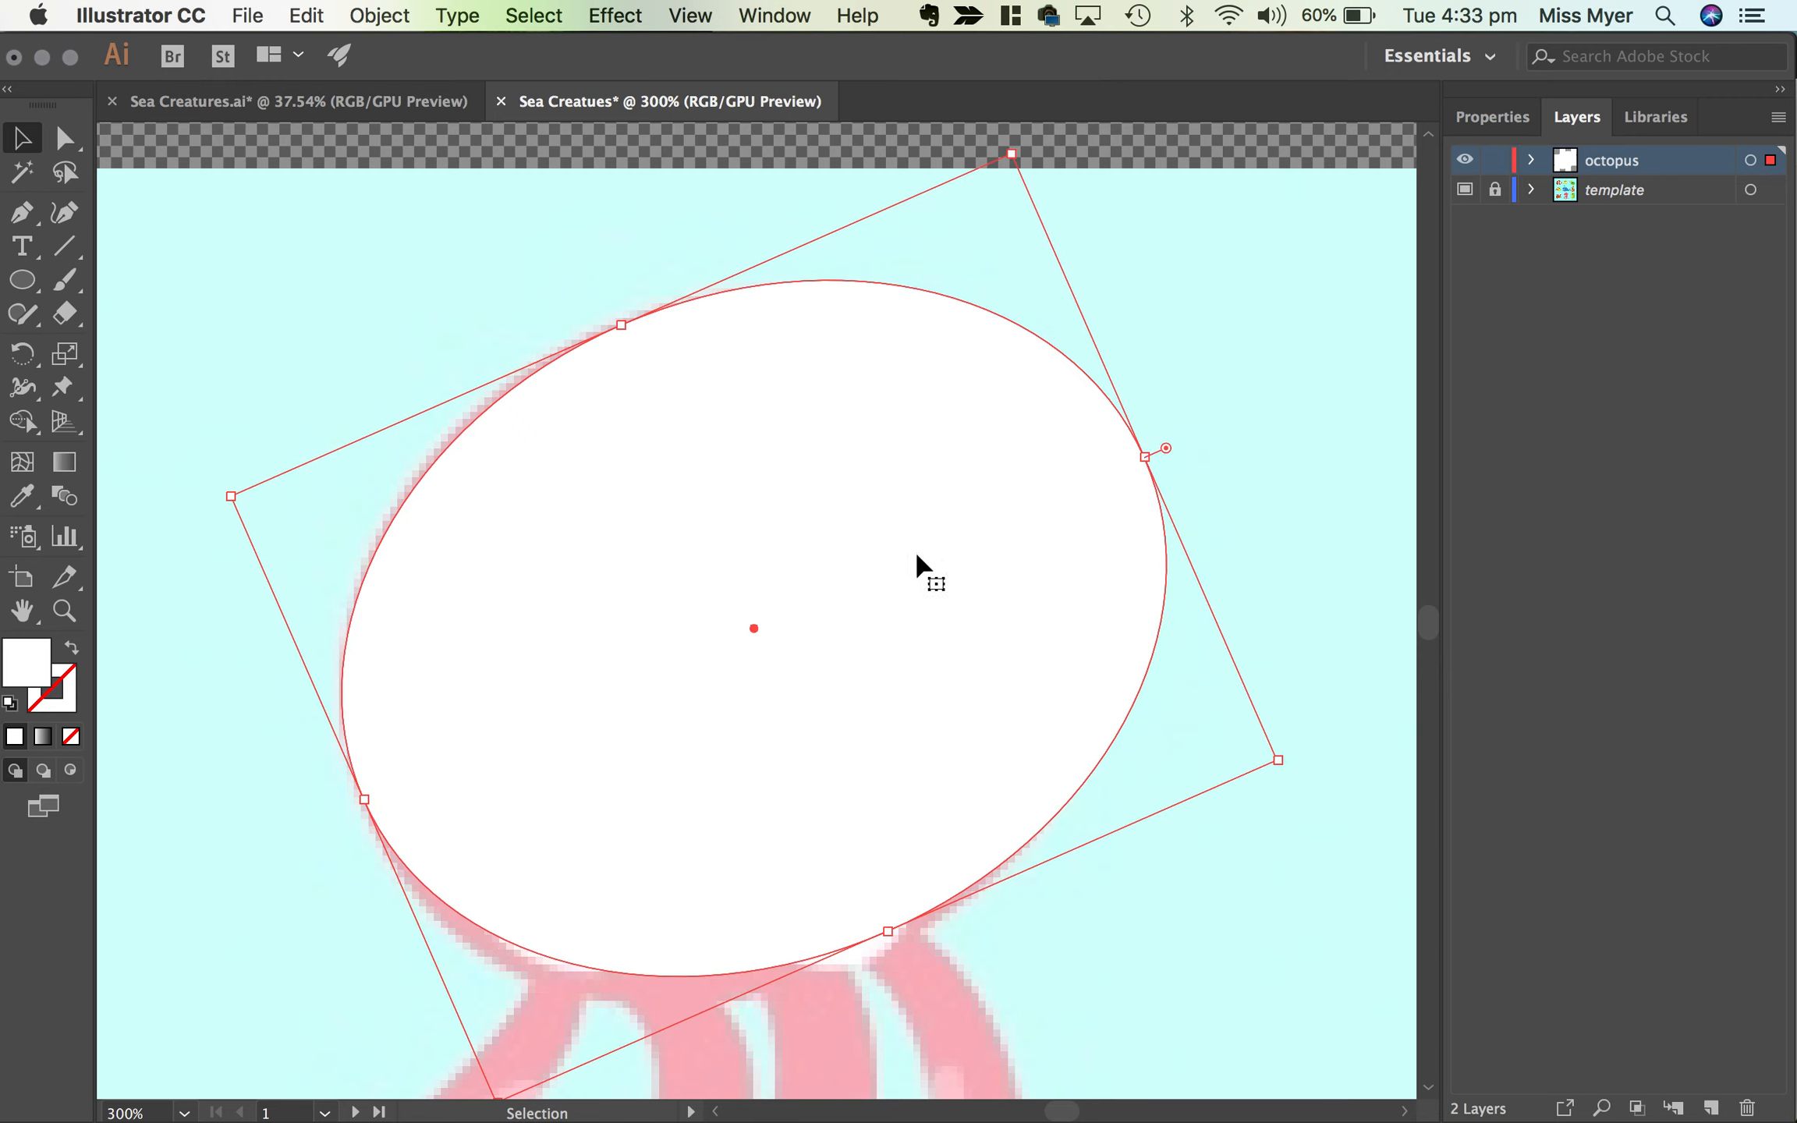
pyautogui.click(1293, 762)
pyautogui.click(1058, 702)
pyautogui.moveTo(1279, 774); pyautogui.dragTo(1283, 772)
pyautogui.moveTo(975, 750); pyautogui.dragTo(959, 748)
pyautogui.moveTo(1130, 455)
pyautogui.mouseDown()
pyautogui.moveTo(1091, 502)
pyautogui.moveTo(1084, 474)
pyautogui.moveTo(1107, 466)
pyautogui.mouseUp()
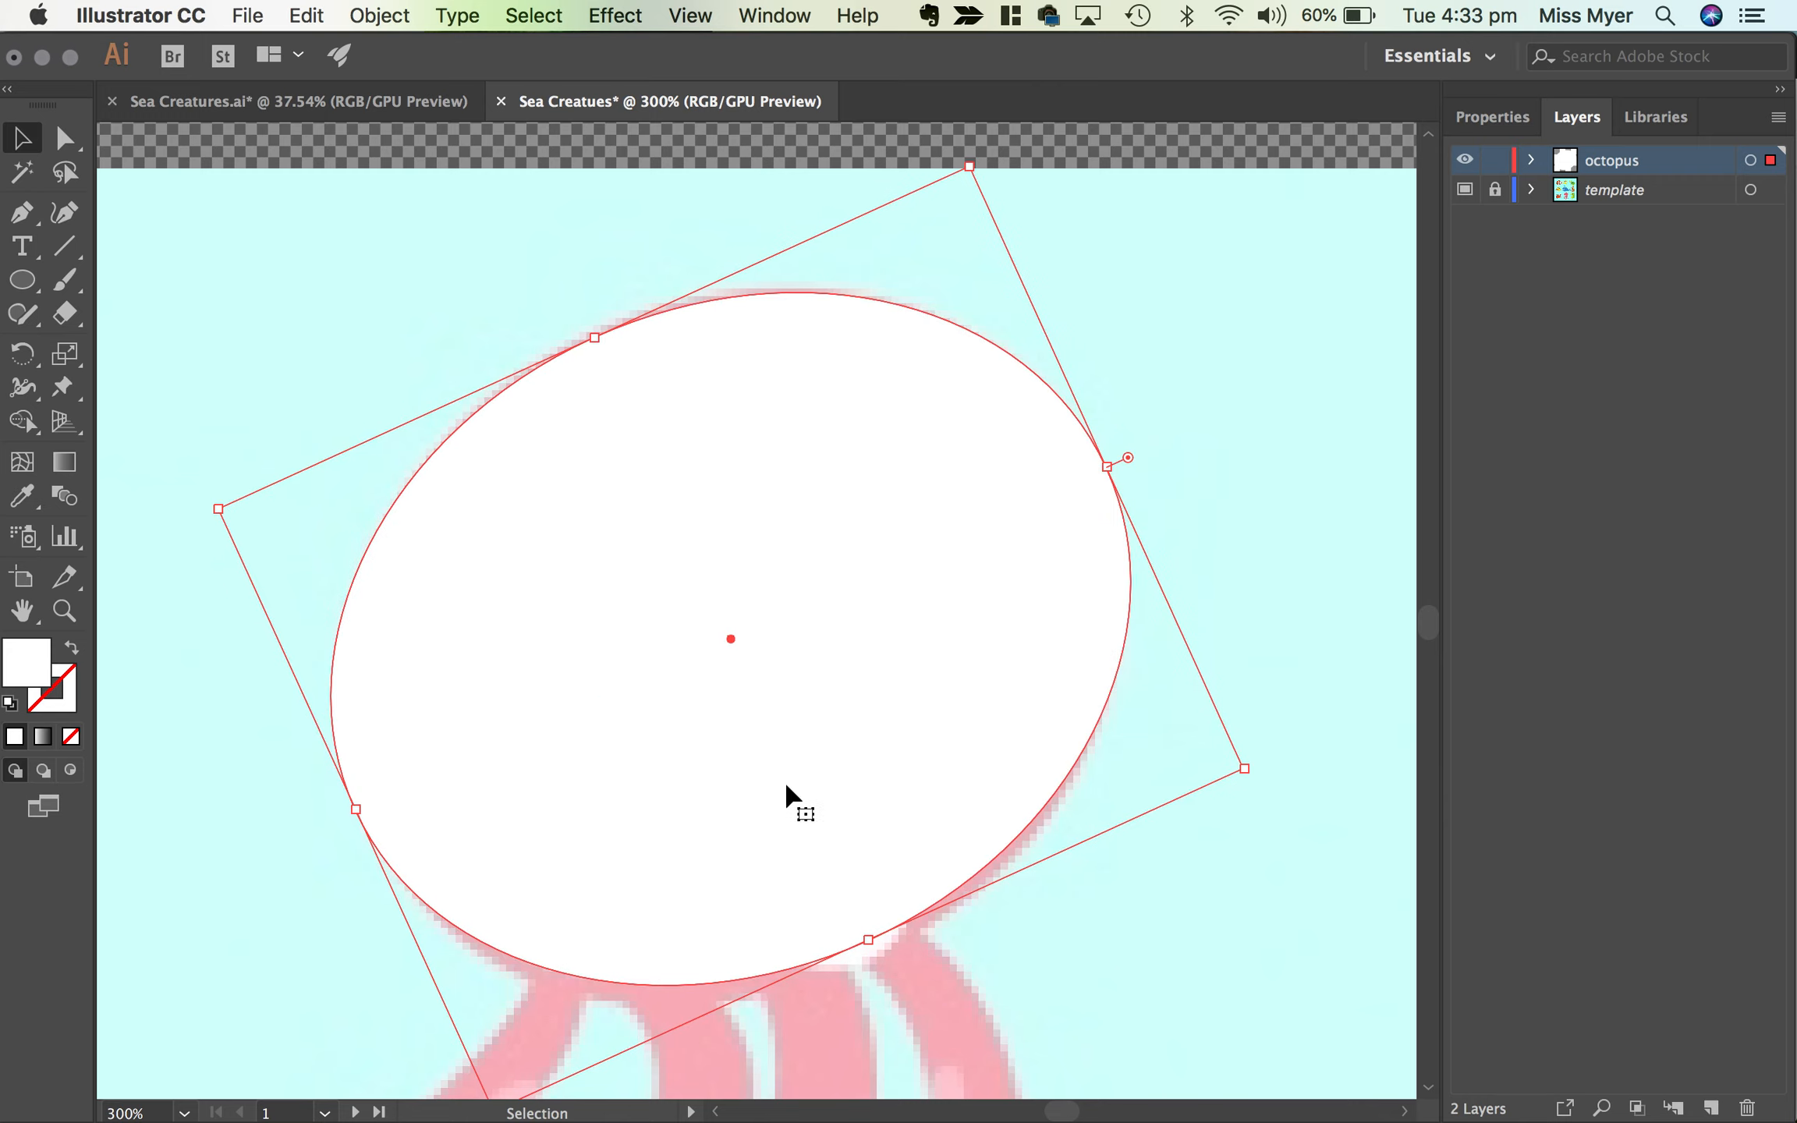
# Step: Move the ellipse off the octopus's head and fill it with the head's pink colour using the Eyedropper
pyautogui.moveTo(1070, 966); pyautogui.dragTo(922, 854)
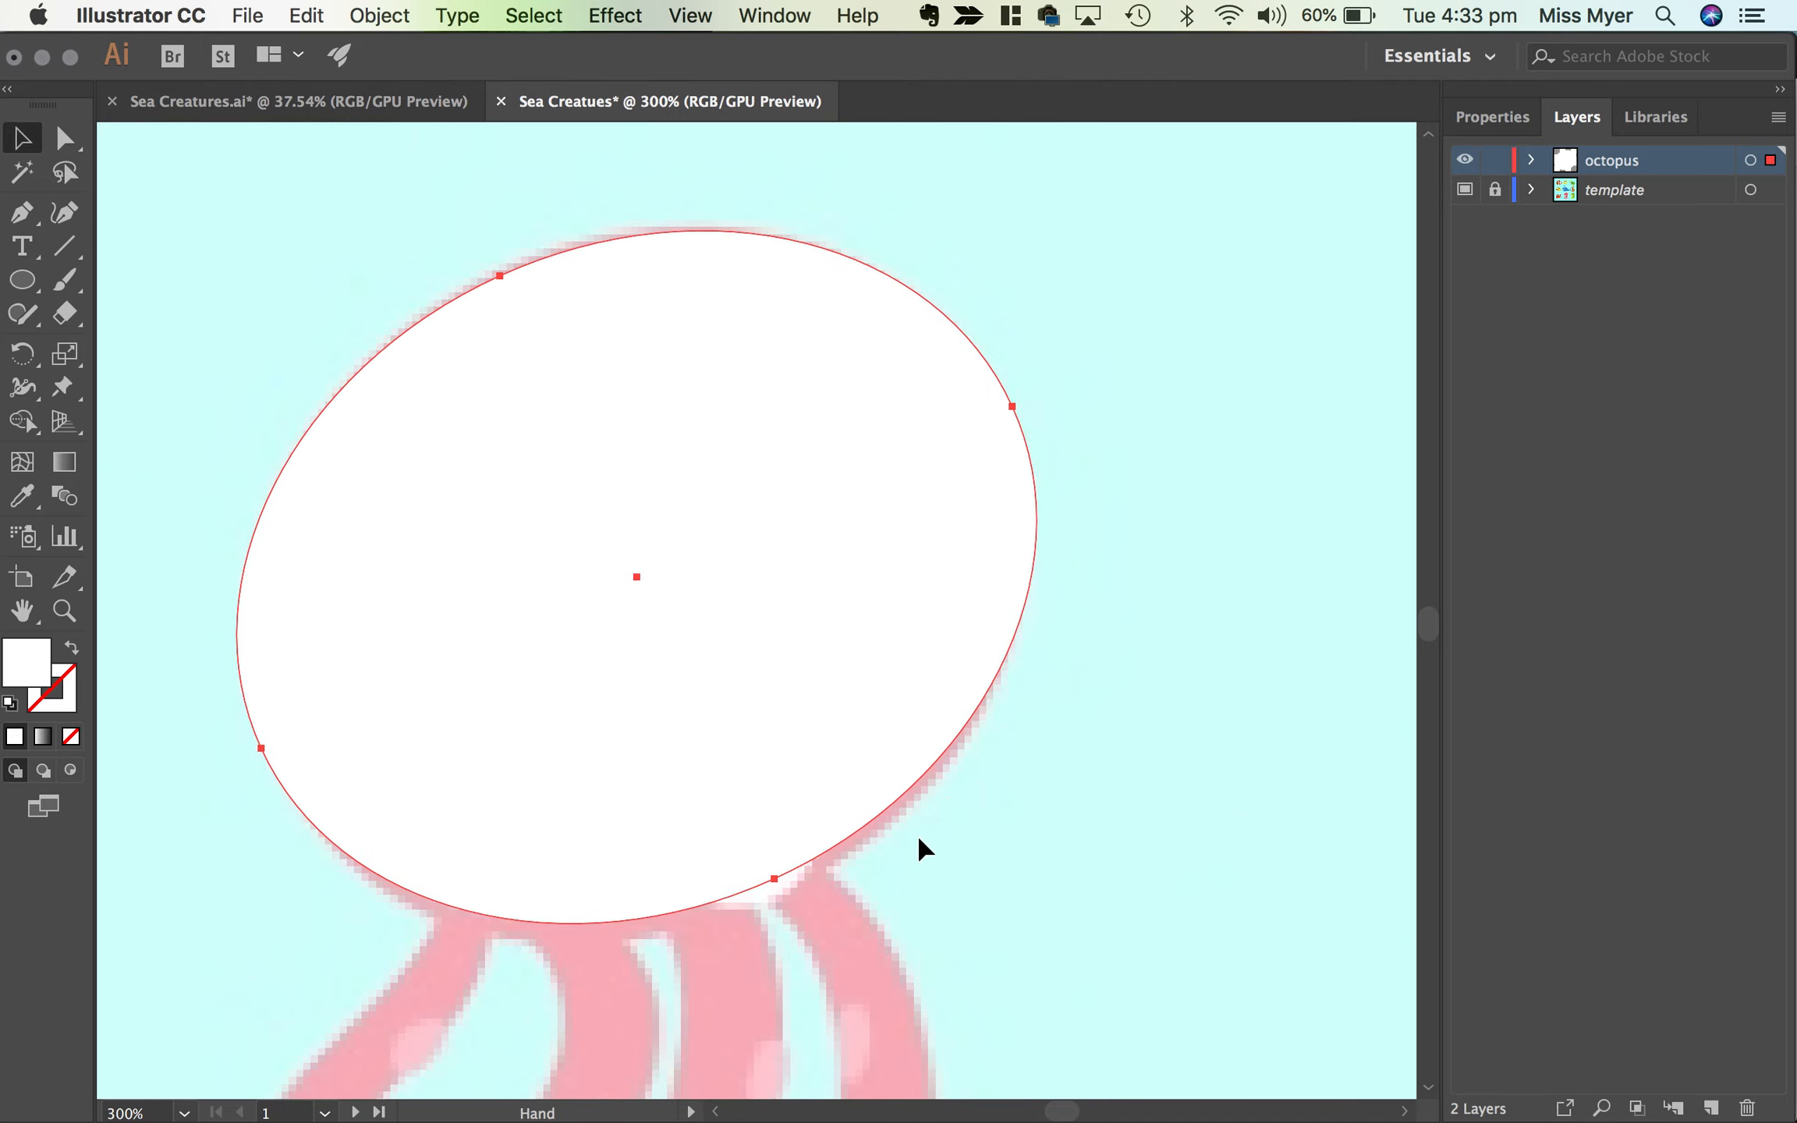
pyautogui.moveTo(669, 685); pyautogui.dragTo(1106, 614)
pyautogui.moveTo(1024, 551); pyautogui.dragTo(1254, 465)
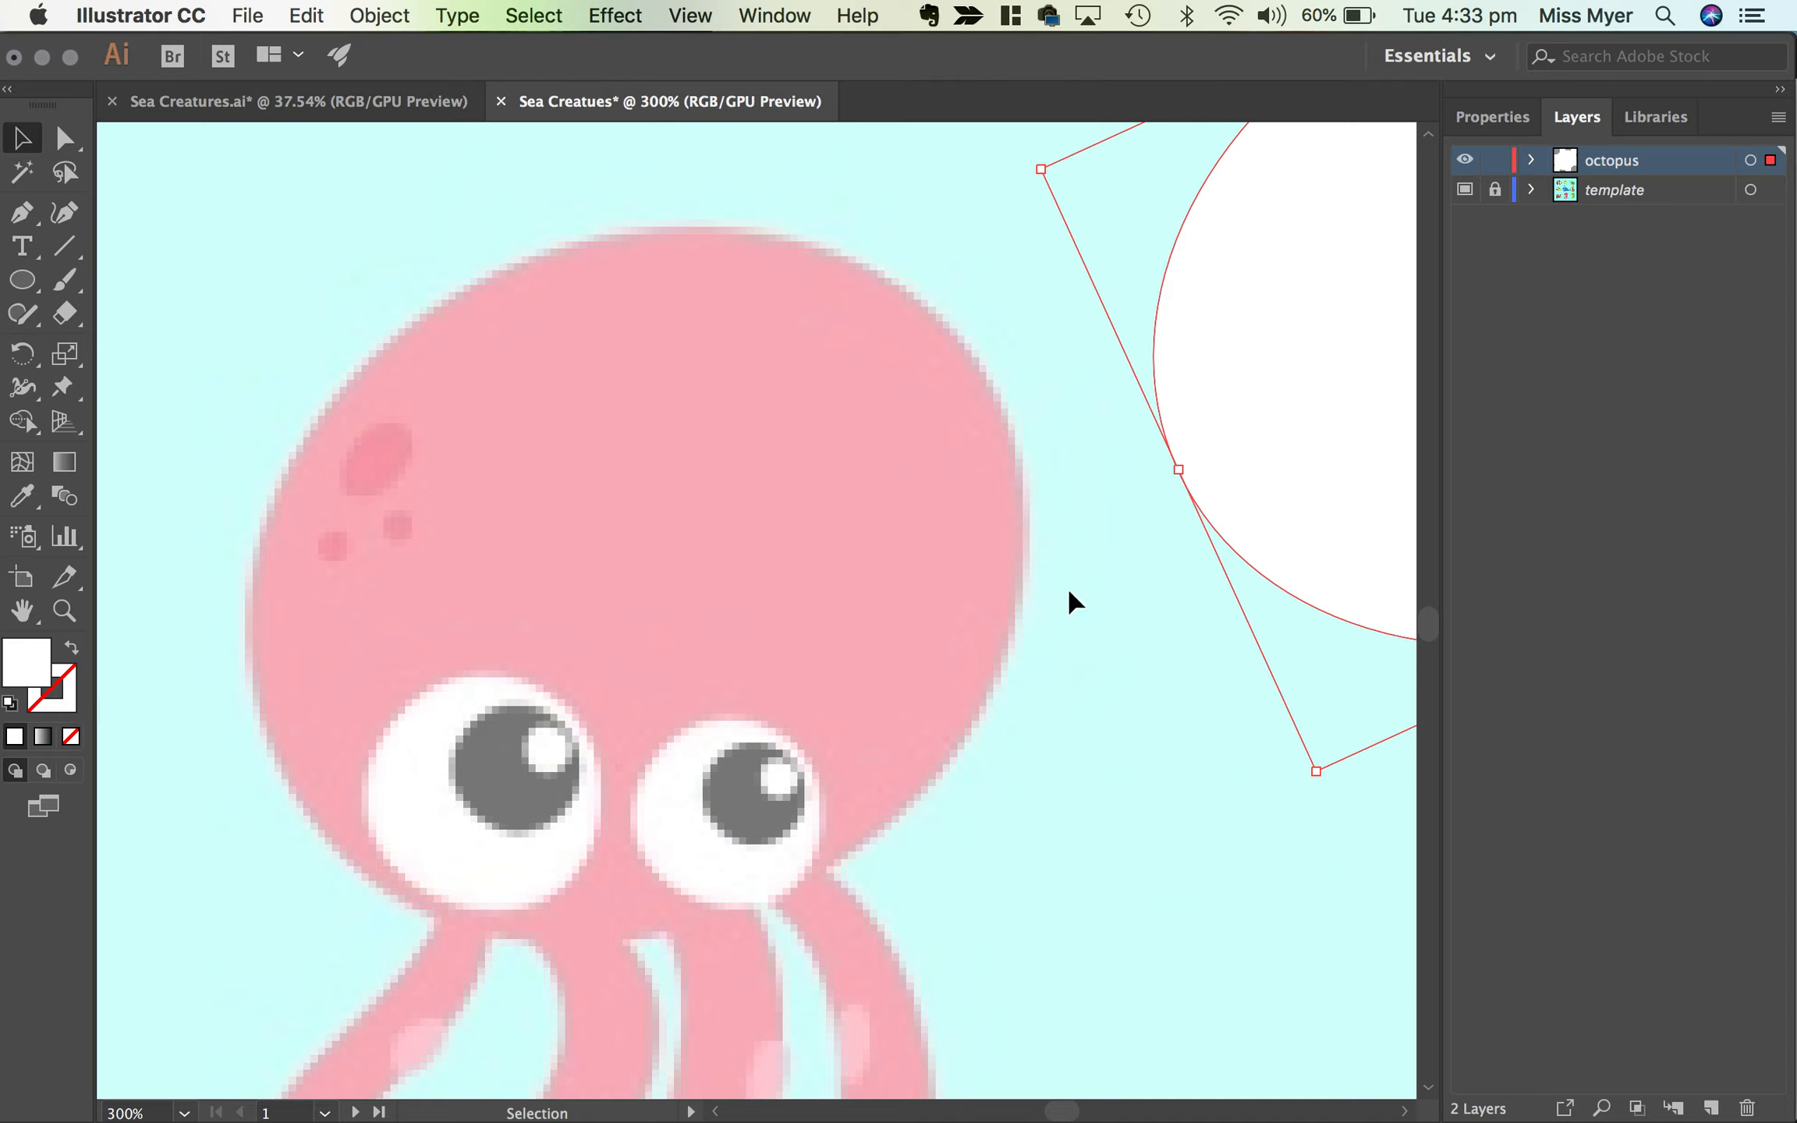
pyautogui.moveTo(1293, 352); pyautogui.dragTo(831, 524)
pyautogui.moveTo(807, 590); pyautogui.dragTo(1217, 382)
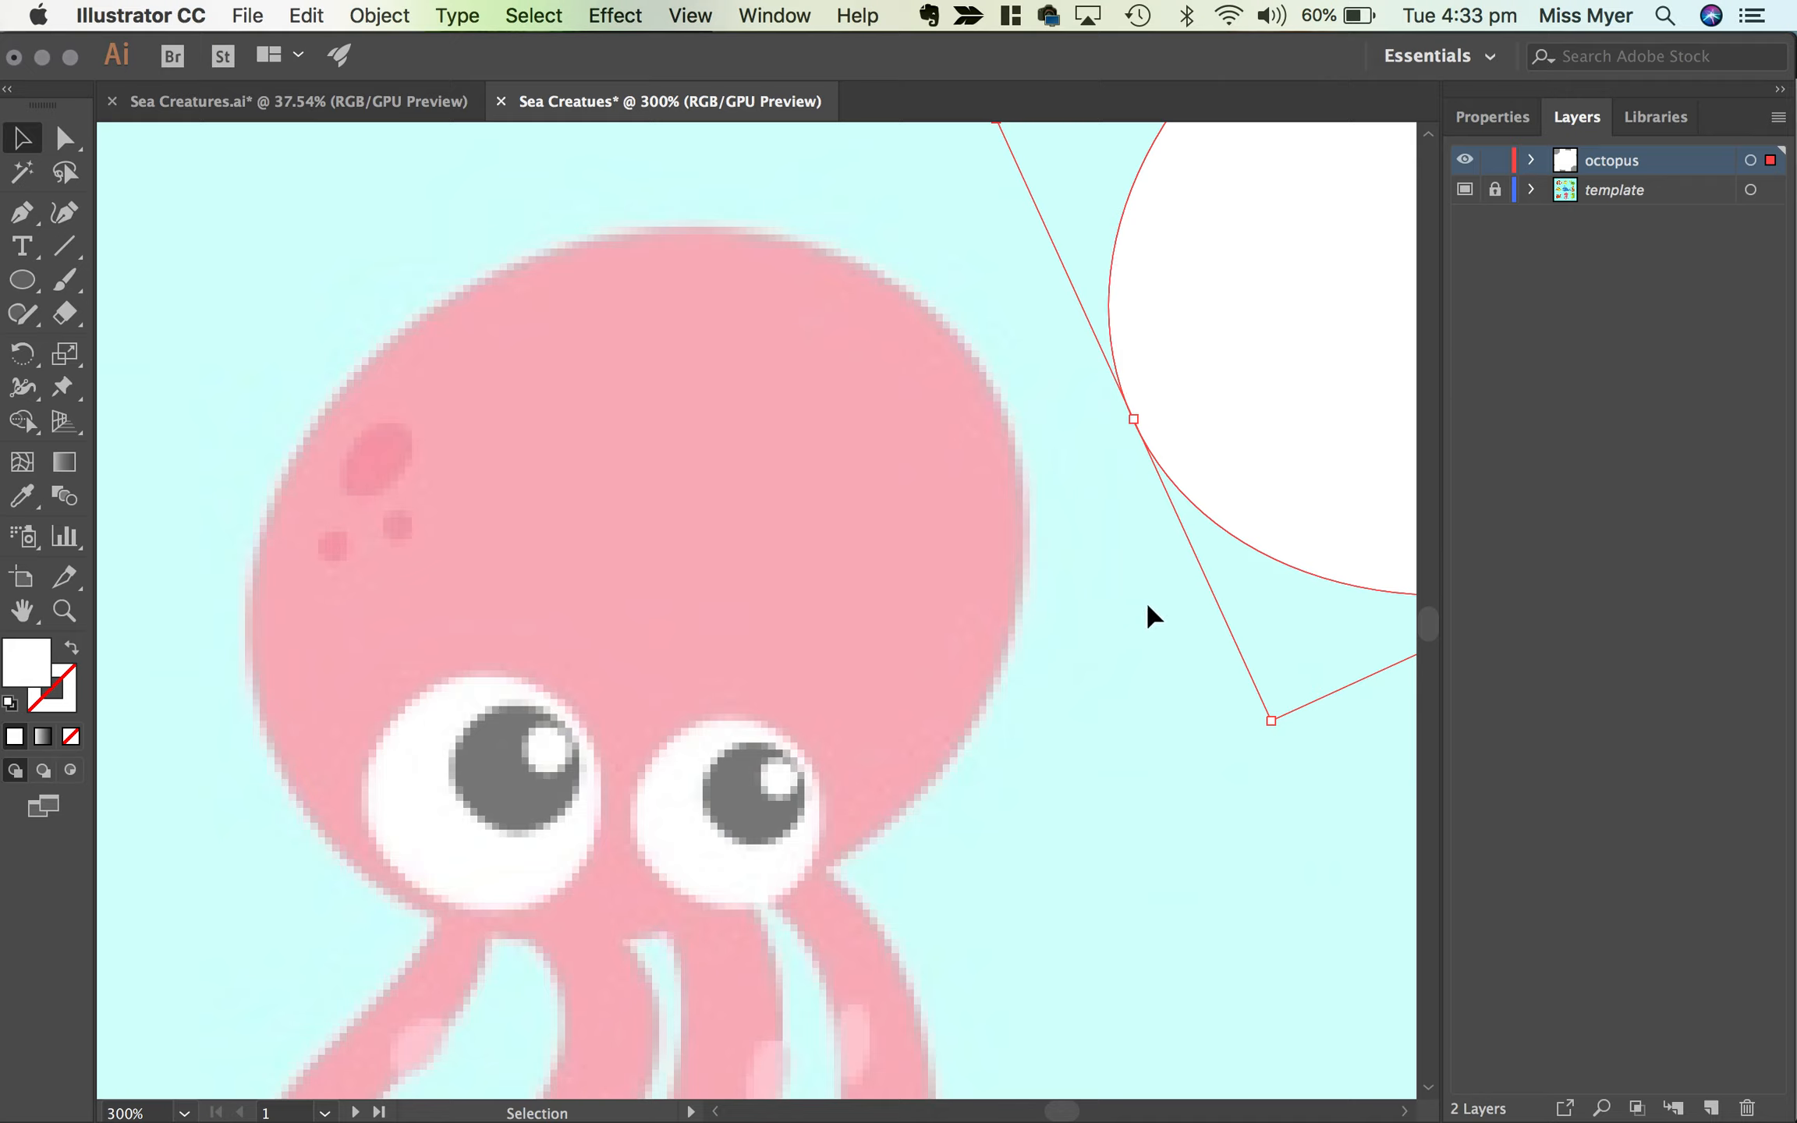
pyautogui.click(21, 506)
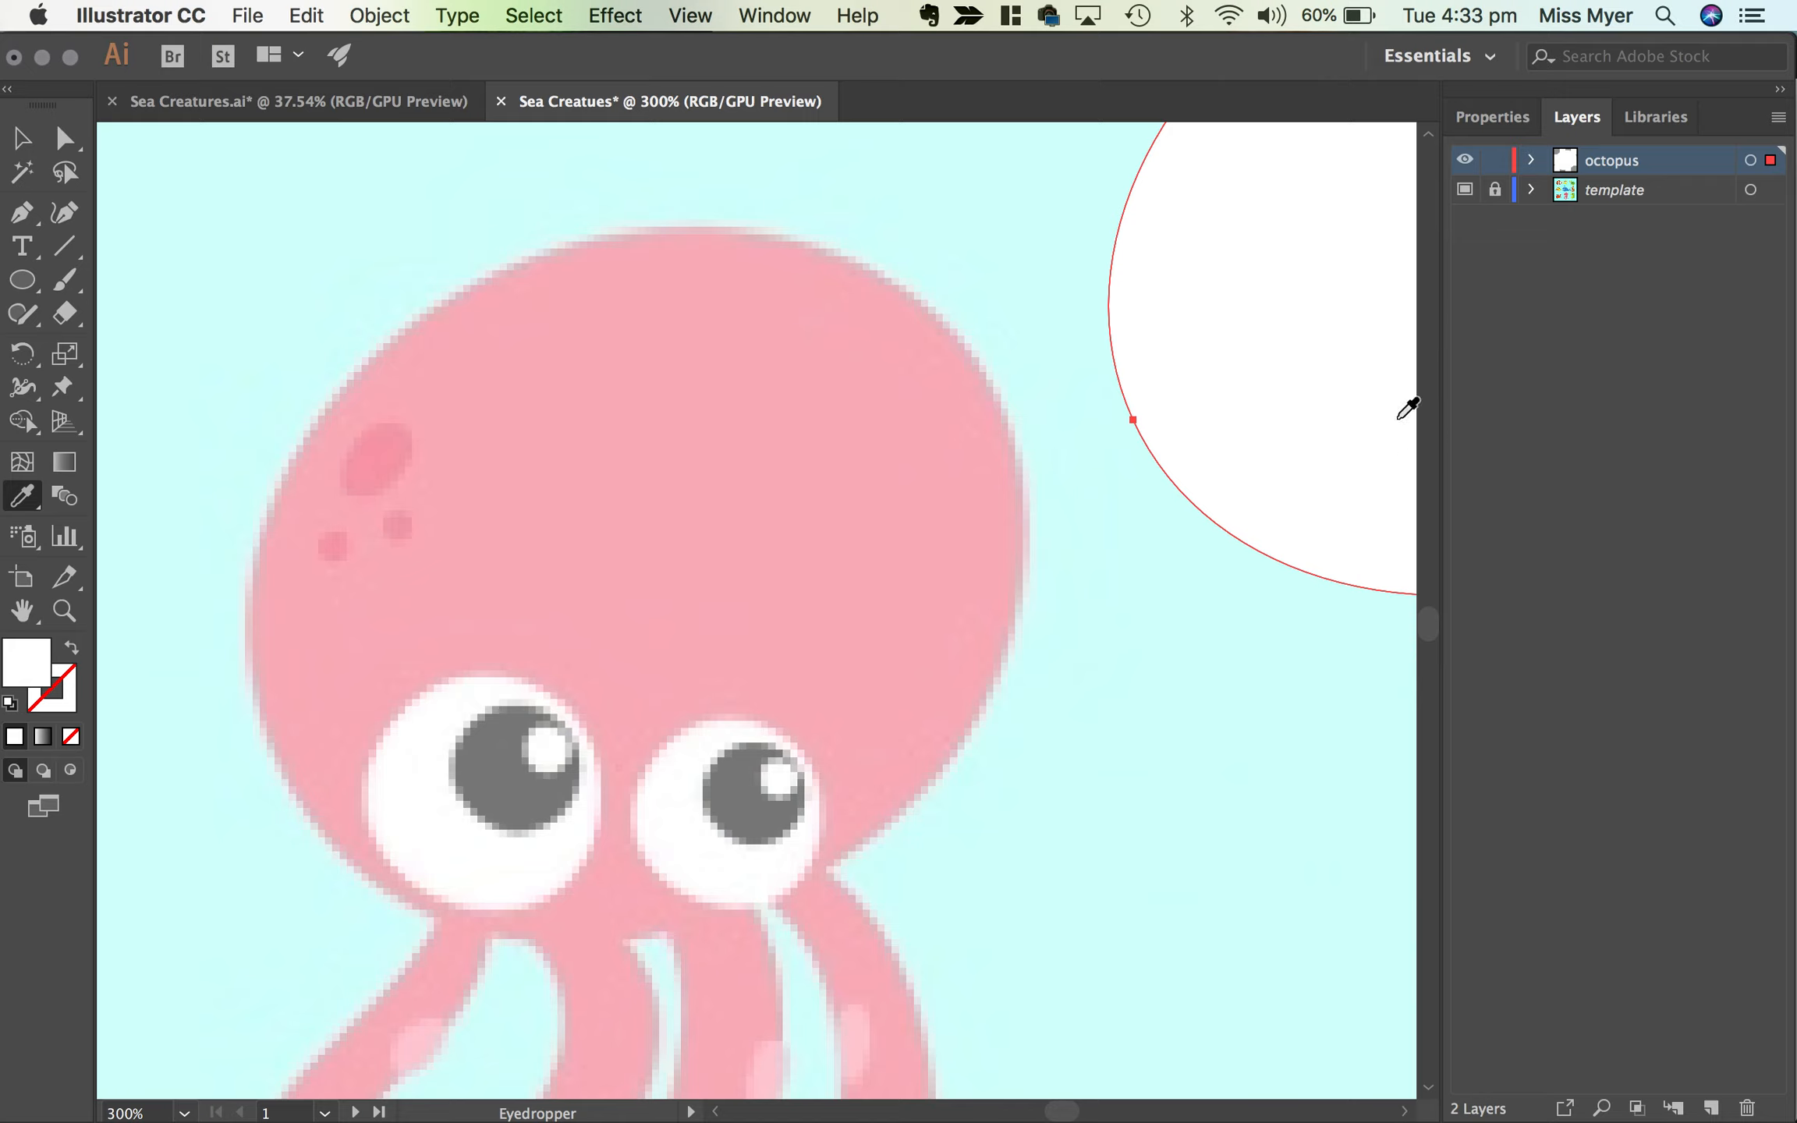
pyautogui.click(663, 519)
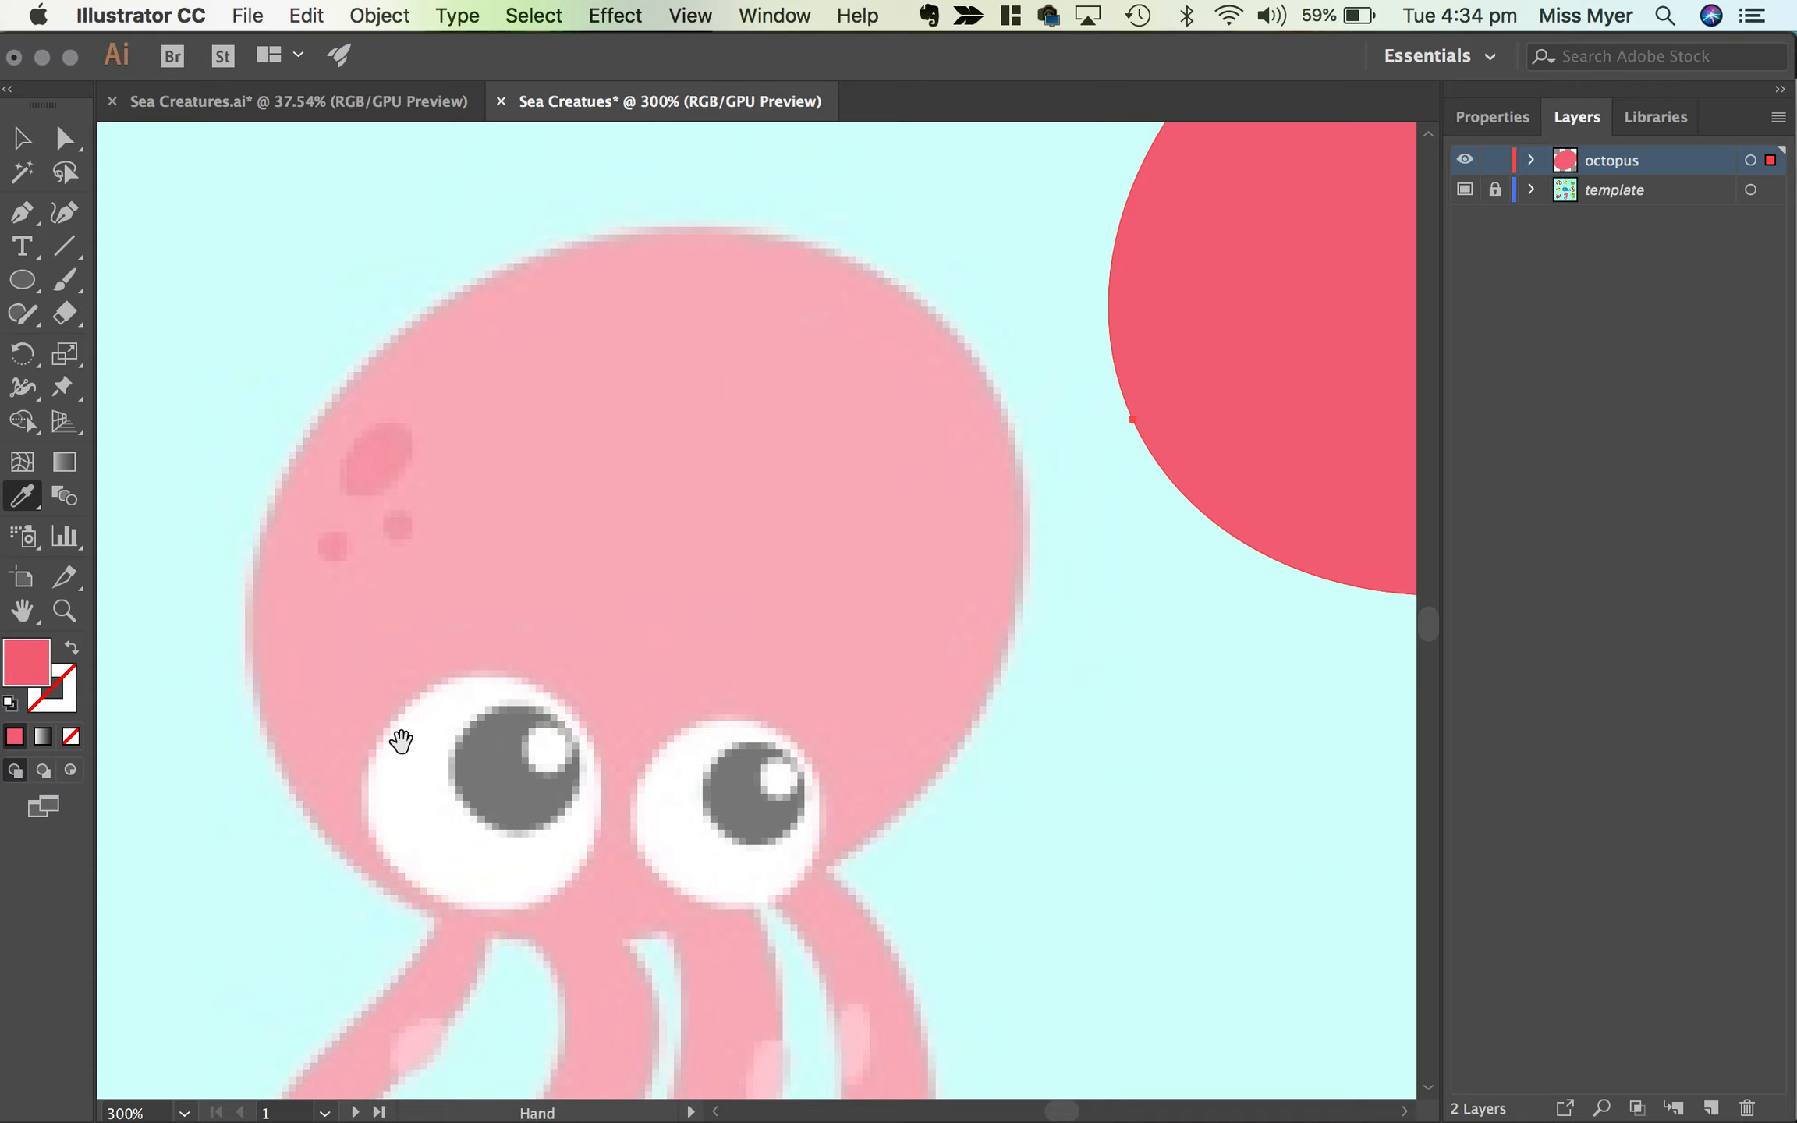
# Step: Trace the outer edge of the octopus's leftmost tentacle with the Pen tool, from inside the left eye down to its bend
pyautogui.scroll(-15, 401, 733)
pyautogui.hscroll(-8, 401, 734)
pyautogui.moveTo(848, 537); pyautogui.dragTo(690, 499)
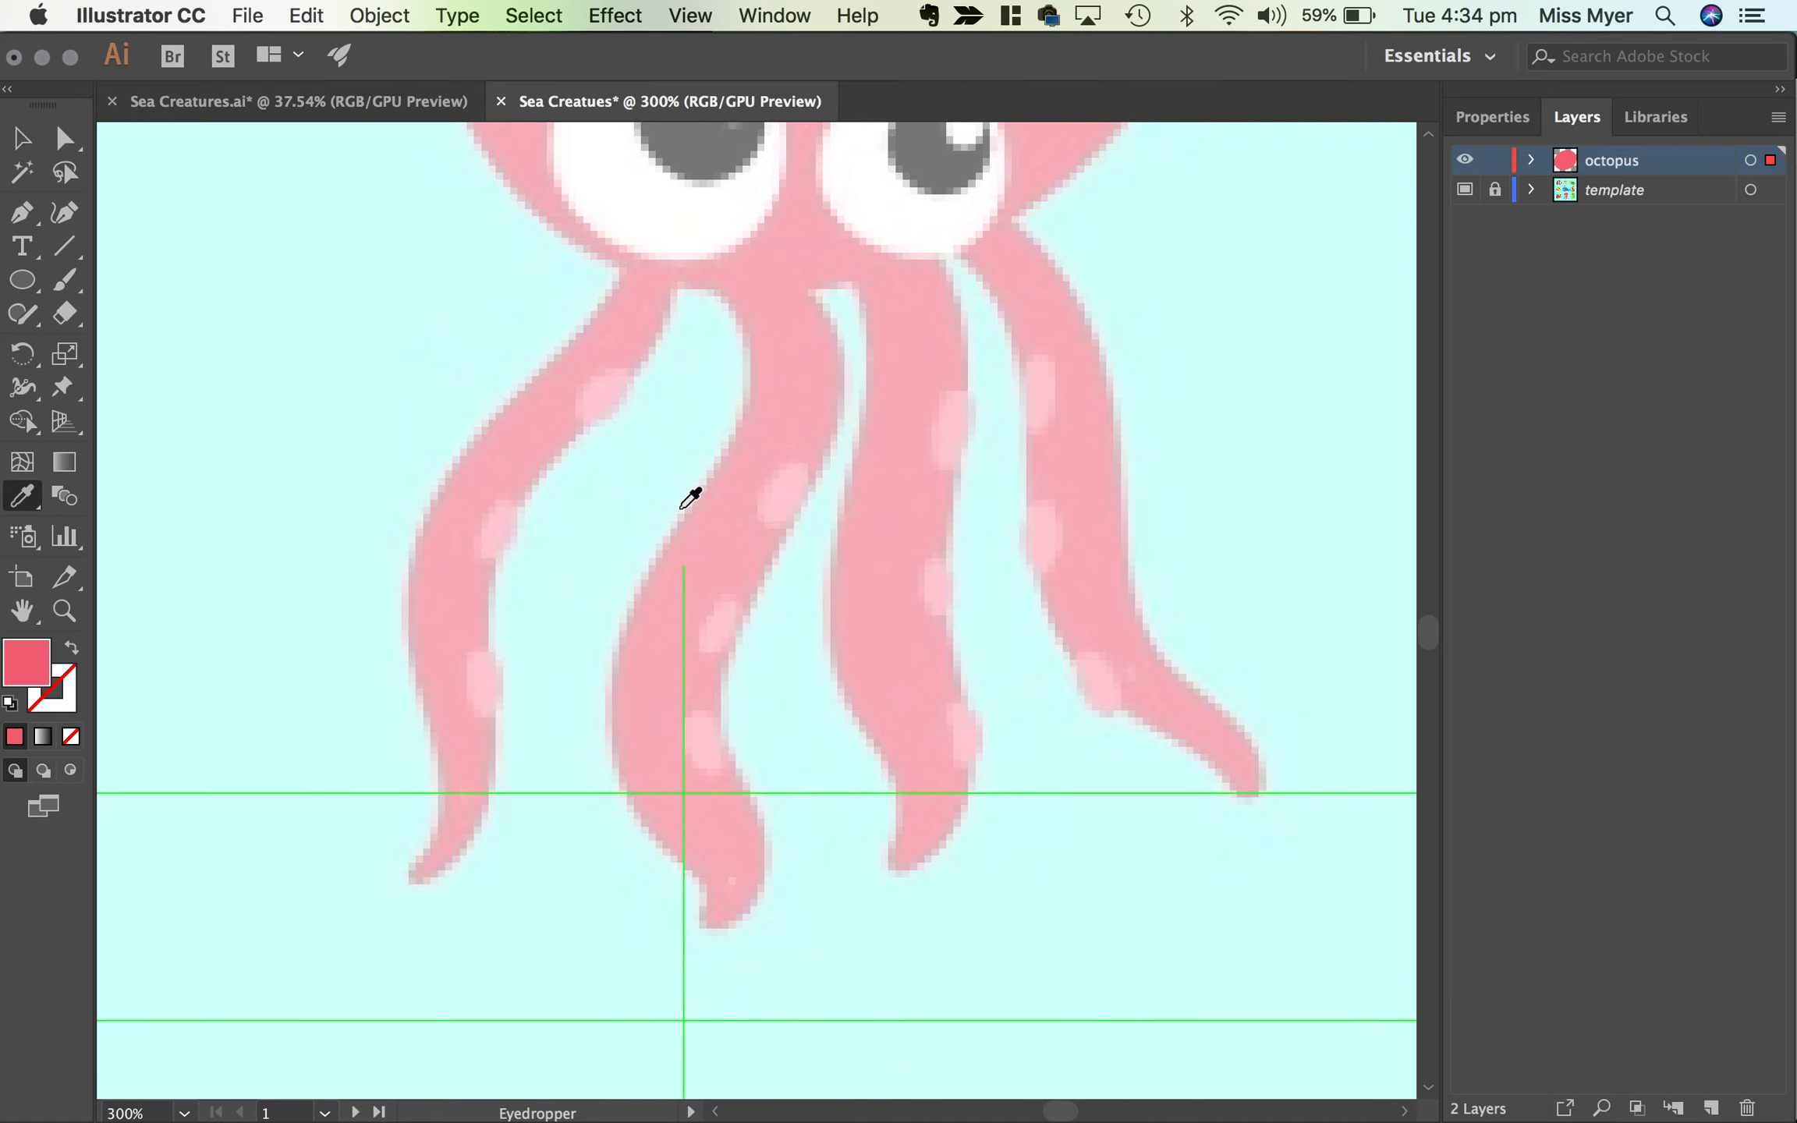
pyautogui.click(23, 213)
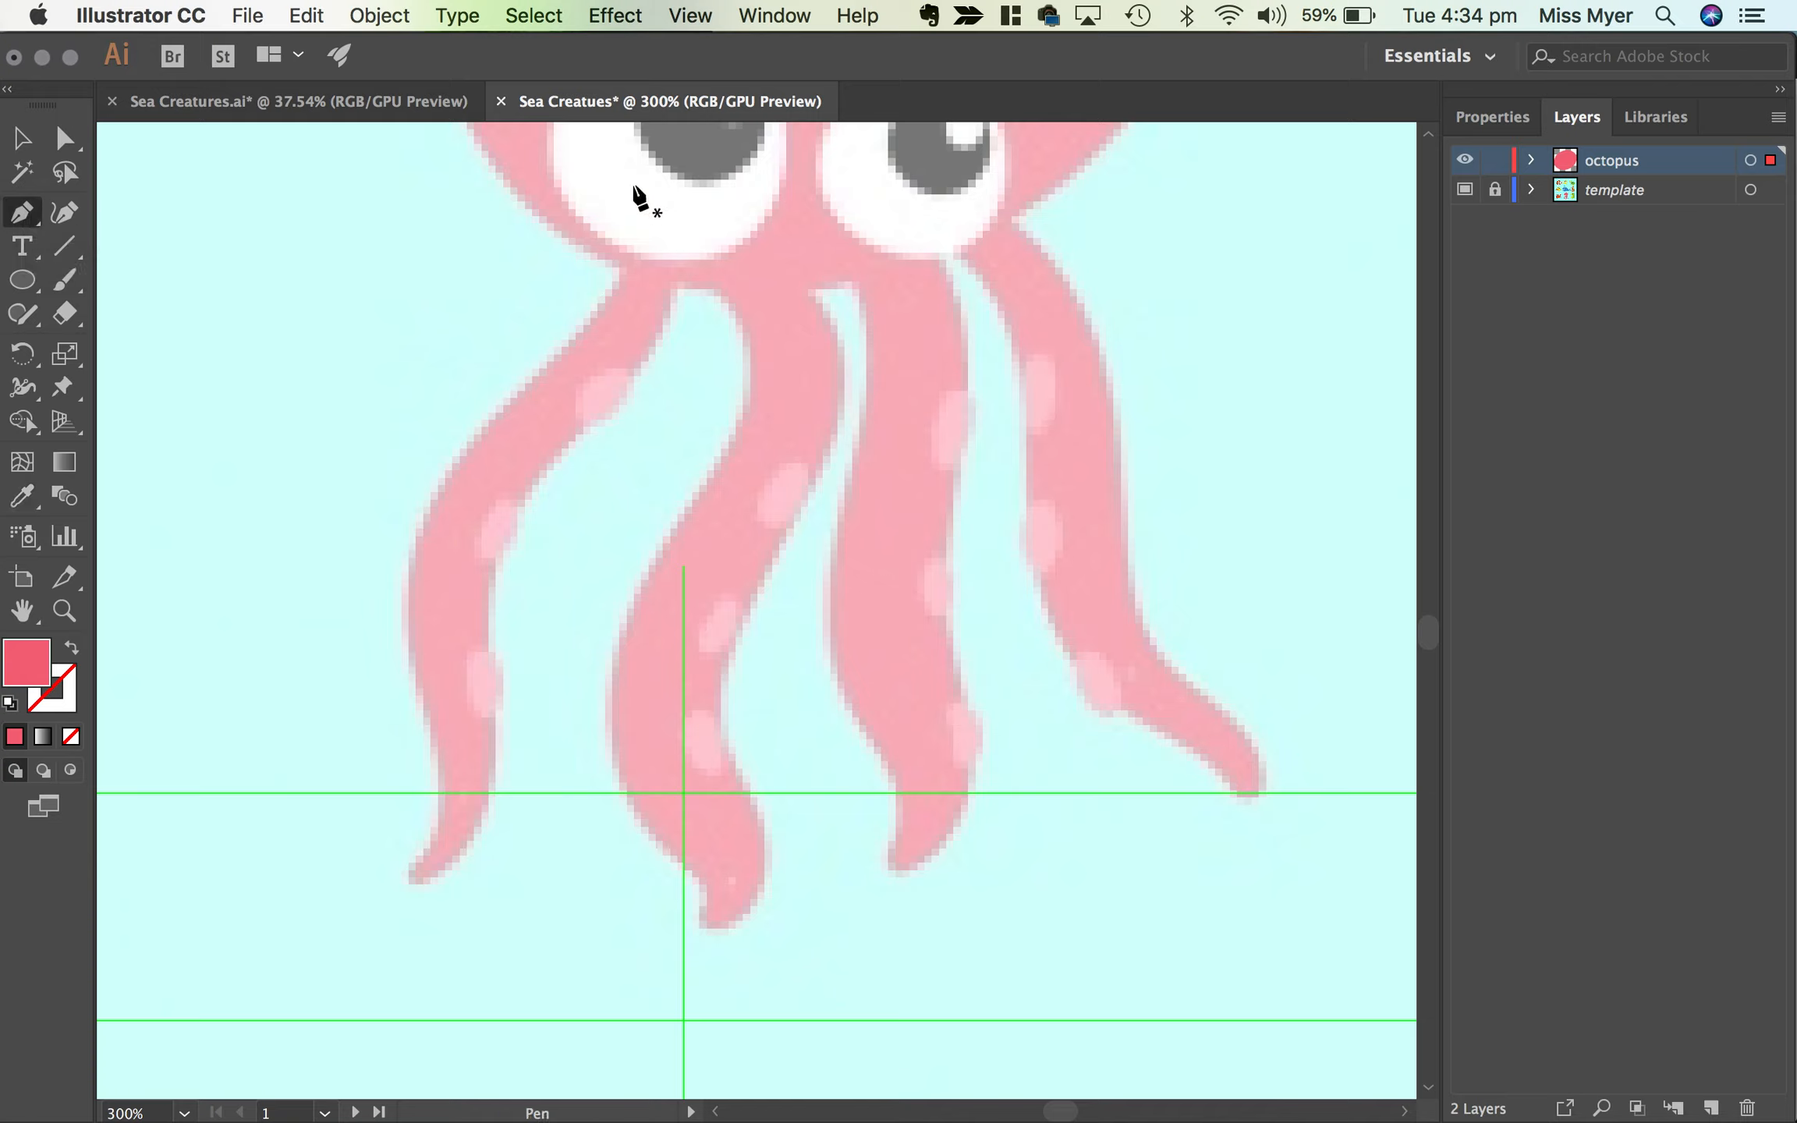
pyautogui.moveTo(1180, 315); pyautogui.dragTo(757, 417)
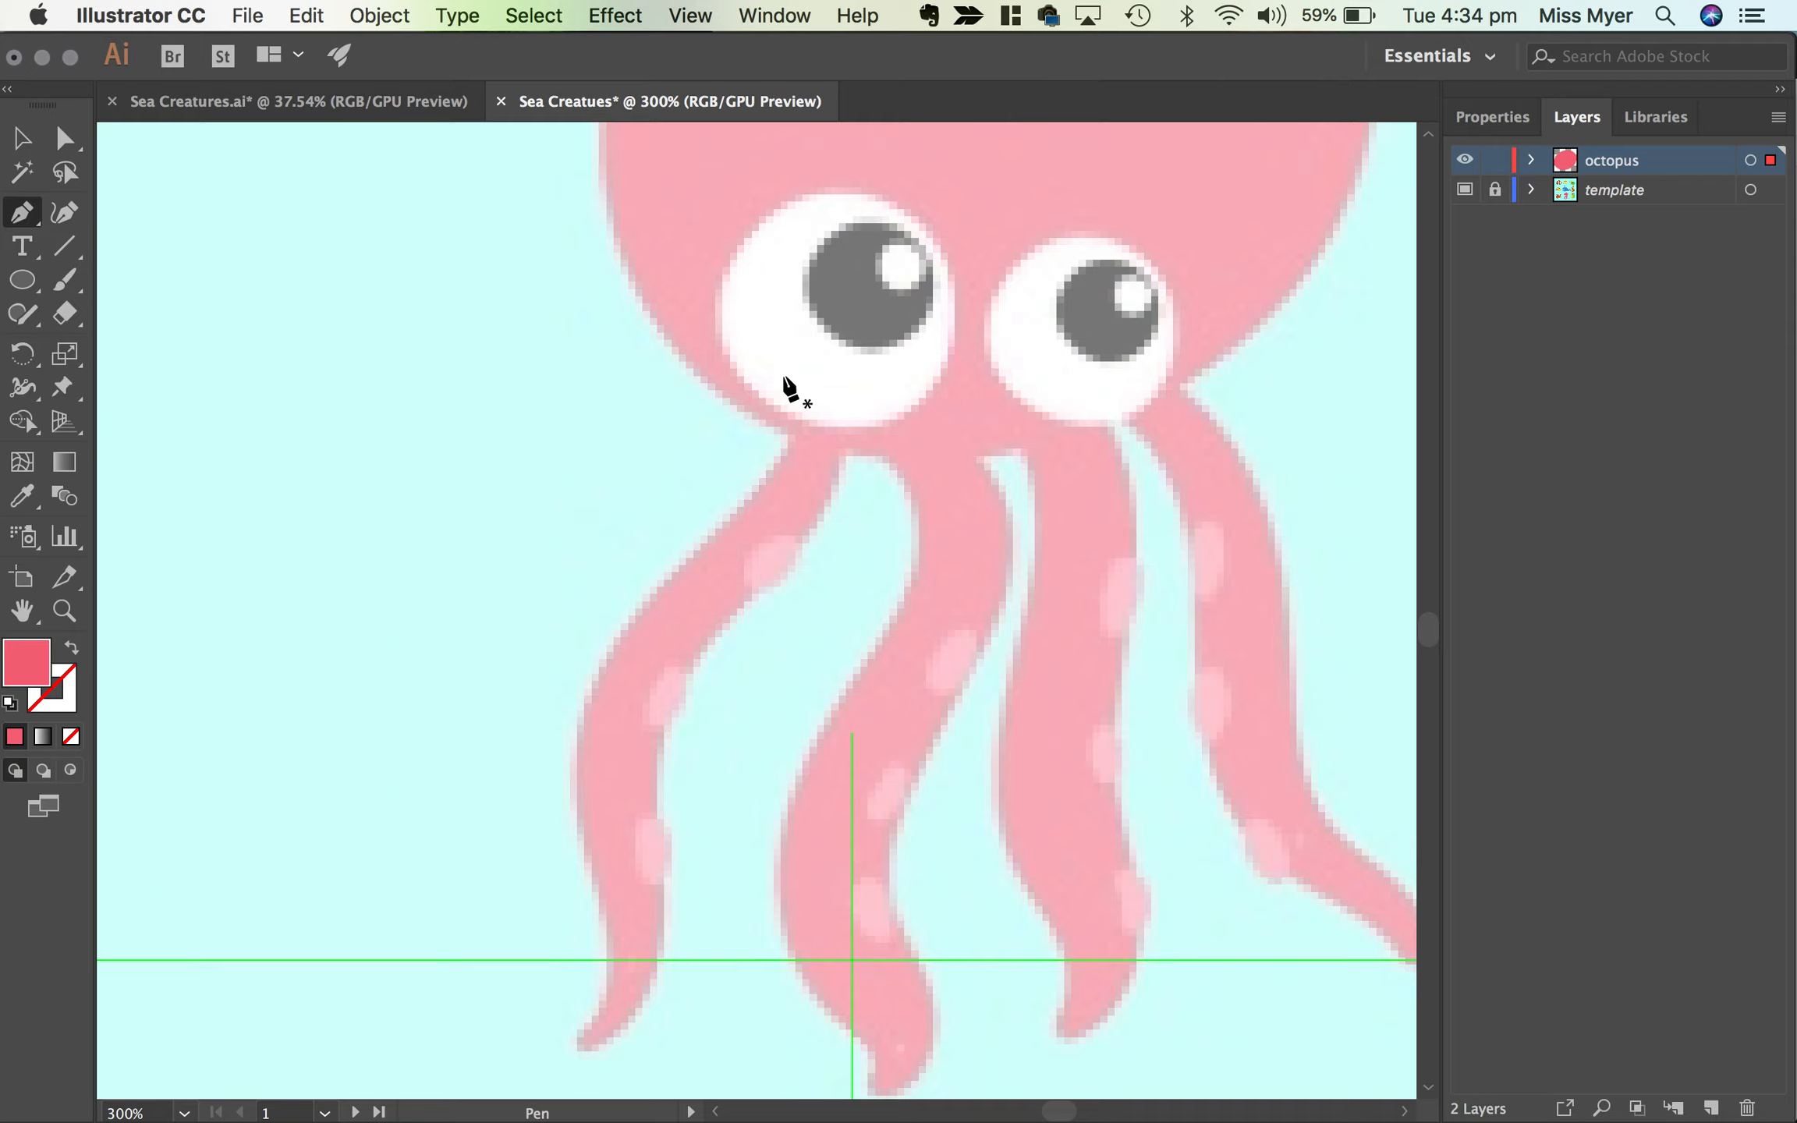
pyautogui.click(786, 377)
pyautogui.moveTo(766, 480); pyautogui.dragTo(745, 504)
pyautogui.moveTo(663, 583); pyautogui.dragTo(648, 601)
pyautogui.moveTo(577, 745); pyautogui.dragTo(578, 793)
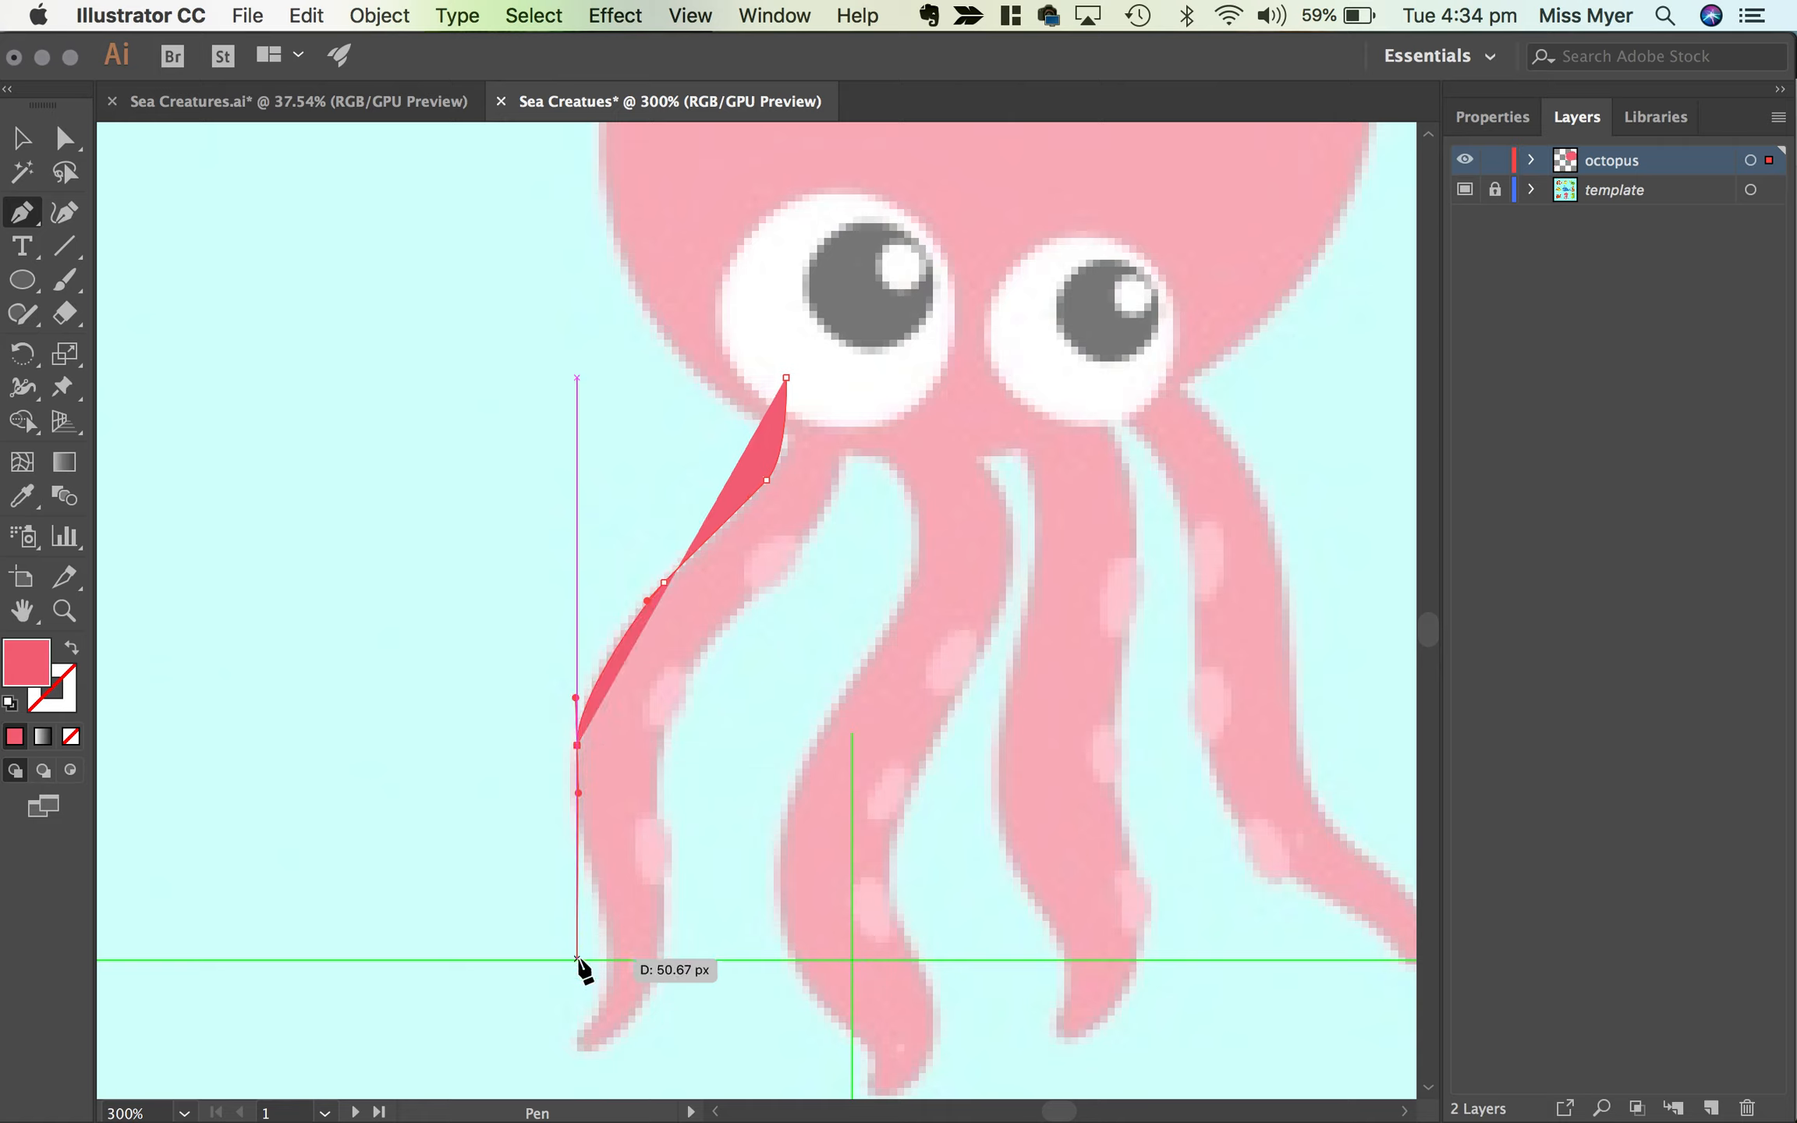
# Step: Continue the leftmost tentacle's path around its tip and up the inner edge, closing it at the starting anchor
pyautogui.moveTo(602, 922); pyautogui.dragTo(629, 1026)
pyautogui.moveTo(663, 938); pyautogui.dragTo(640, 737)
pyautogui.moveTo(747, 598); pyautogui.dragTo(856, 518)
pyautogui.moveTo(841, 430); pyautogui.dragTo(825, 373)
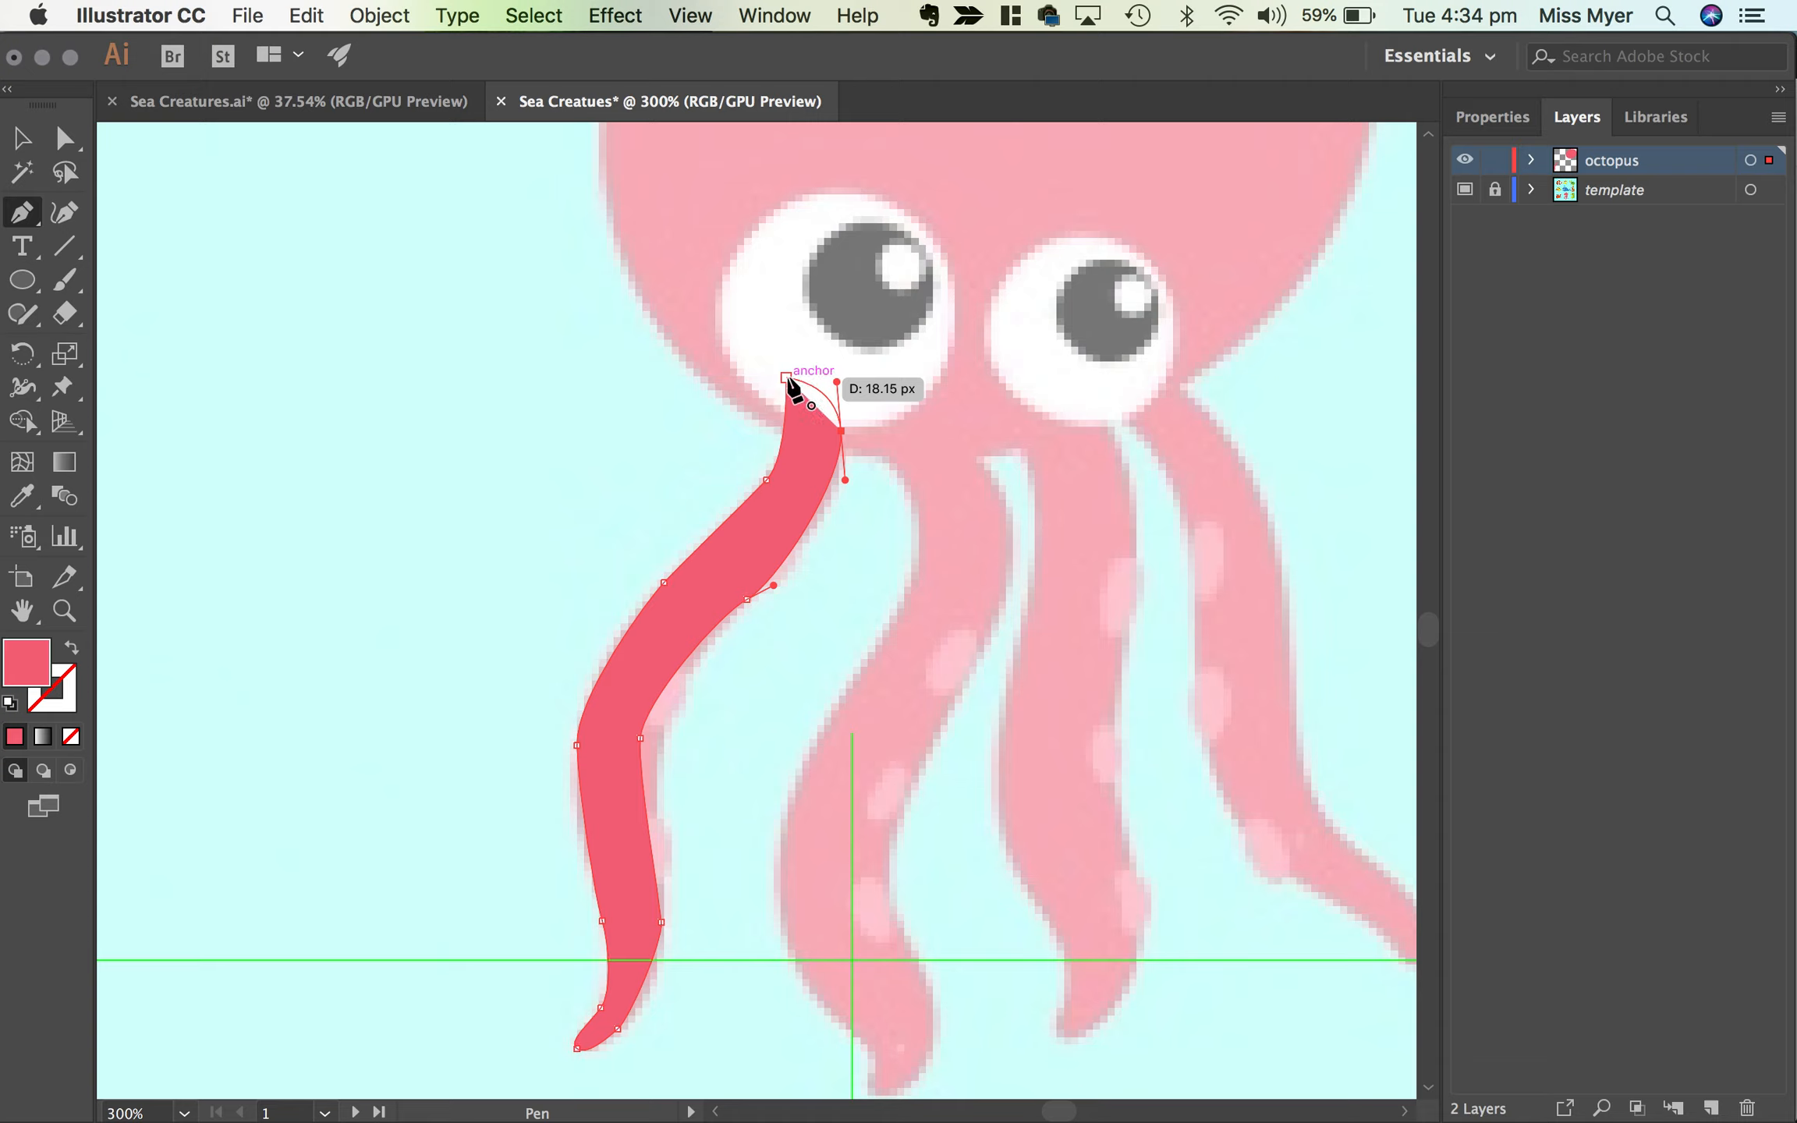
pyautogui.click(787, 379)
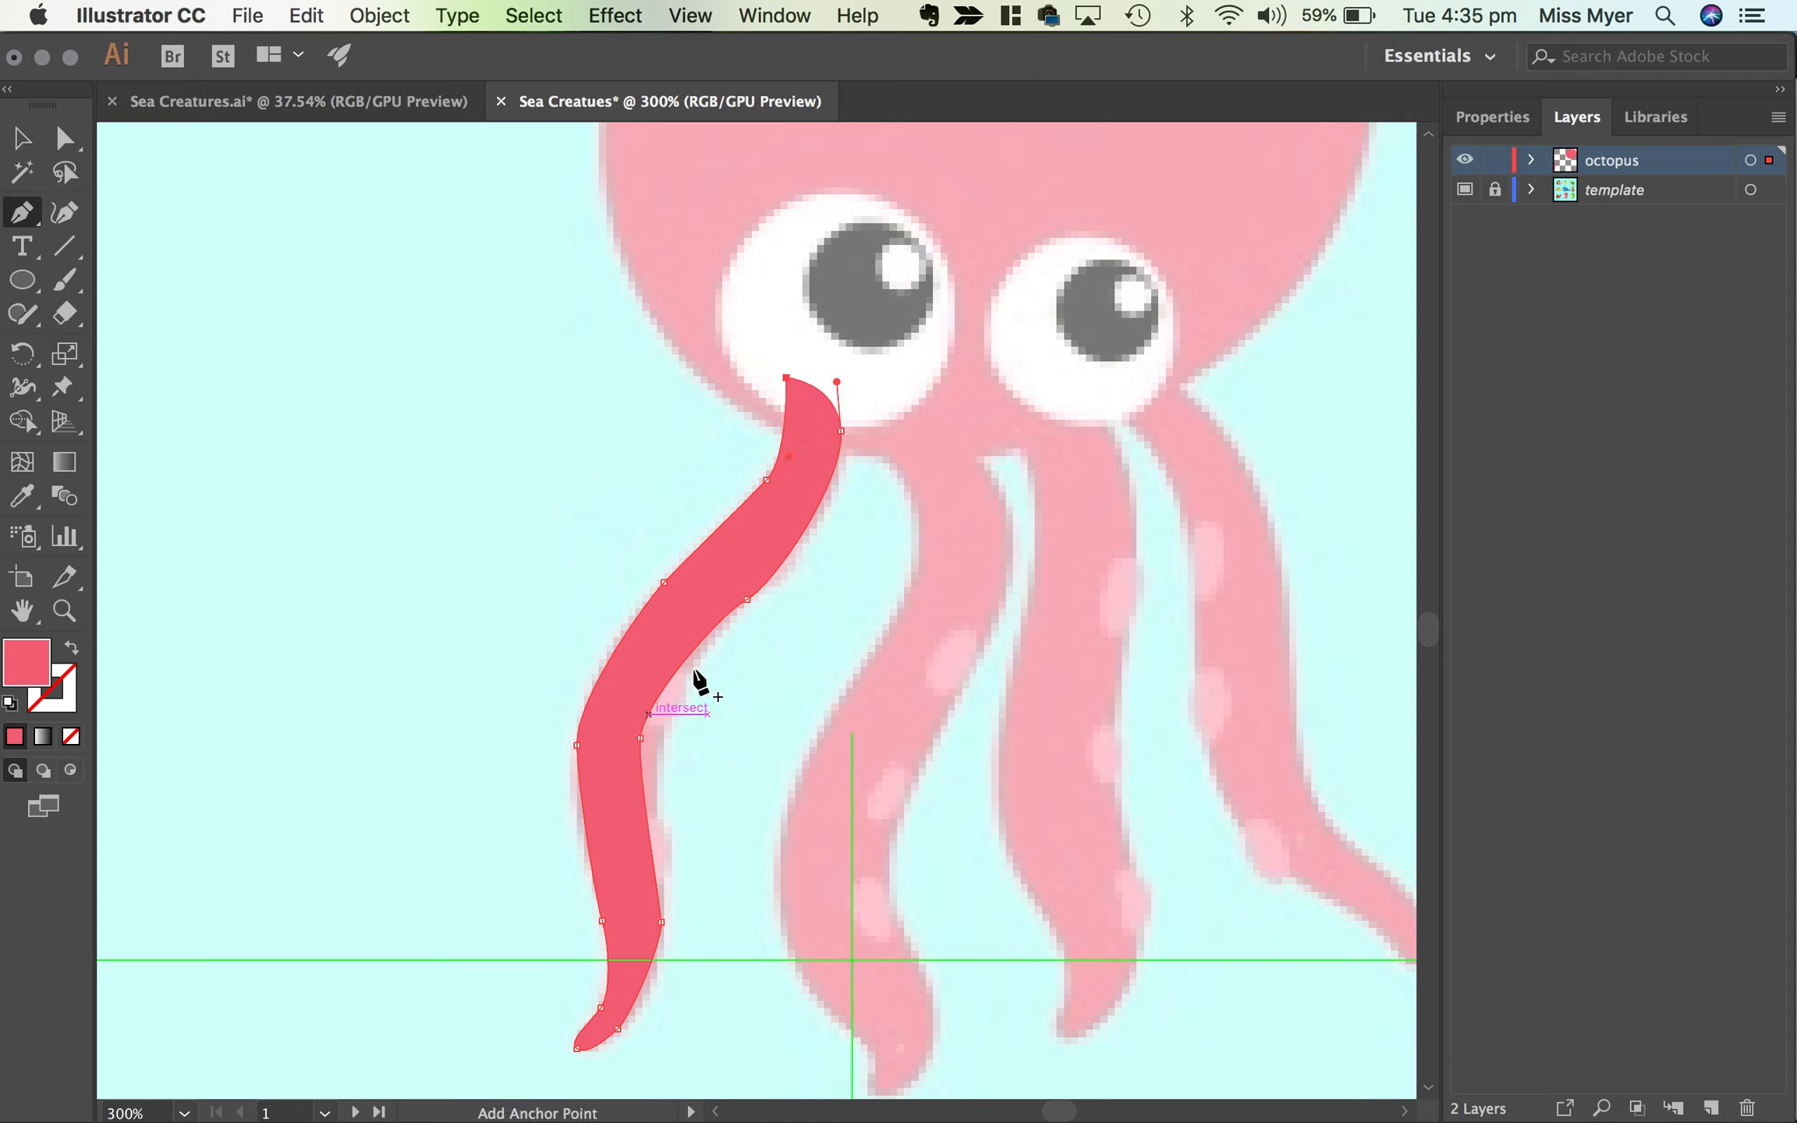
# Step: Move the leftmost tentacle's inner bend anchor outward with Direct Selection and adjust the handles of nearby anchors to match the template
pyautogui.click(72, 144)
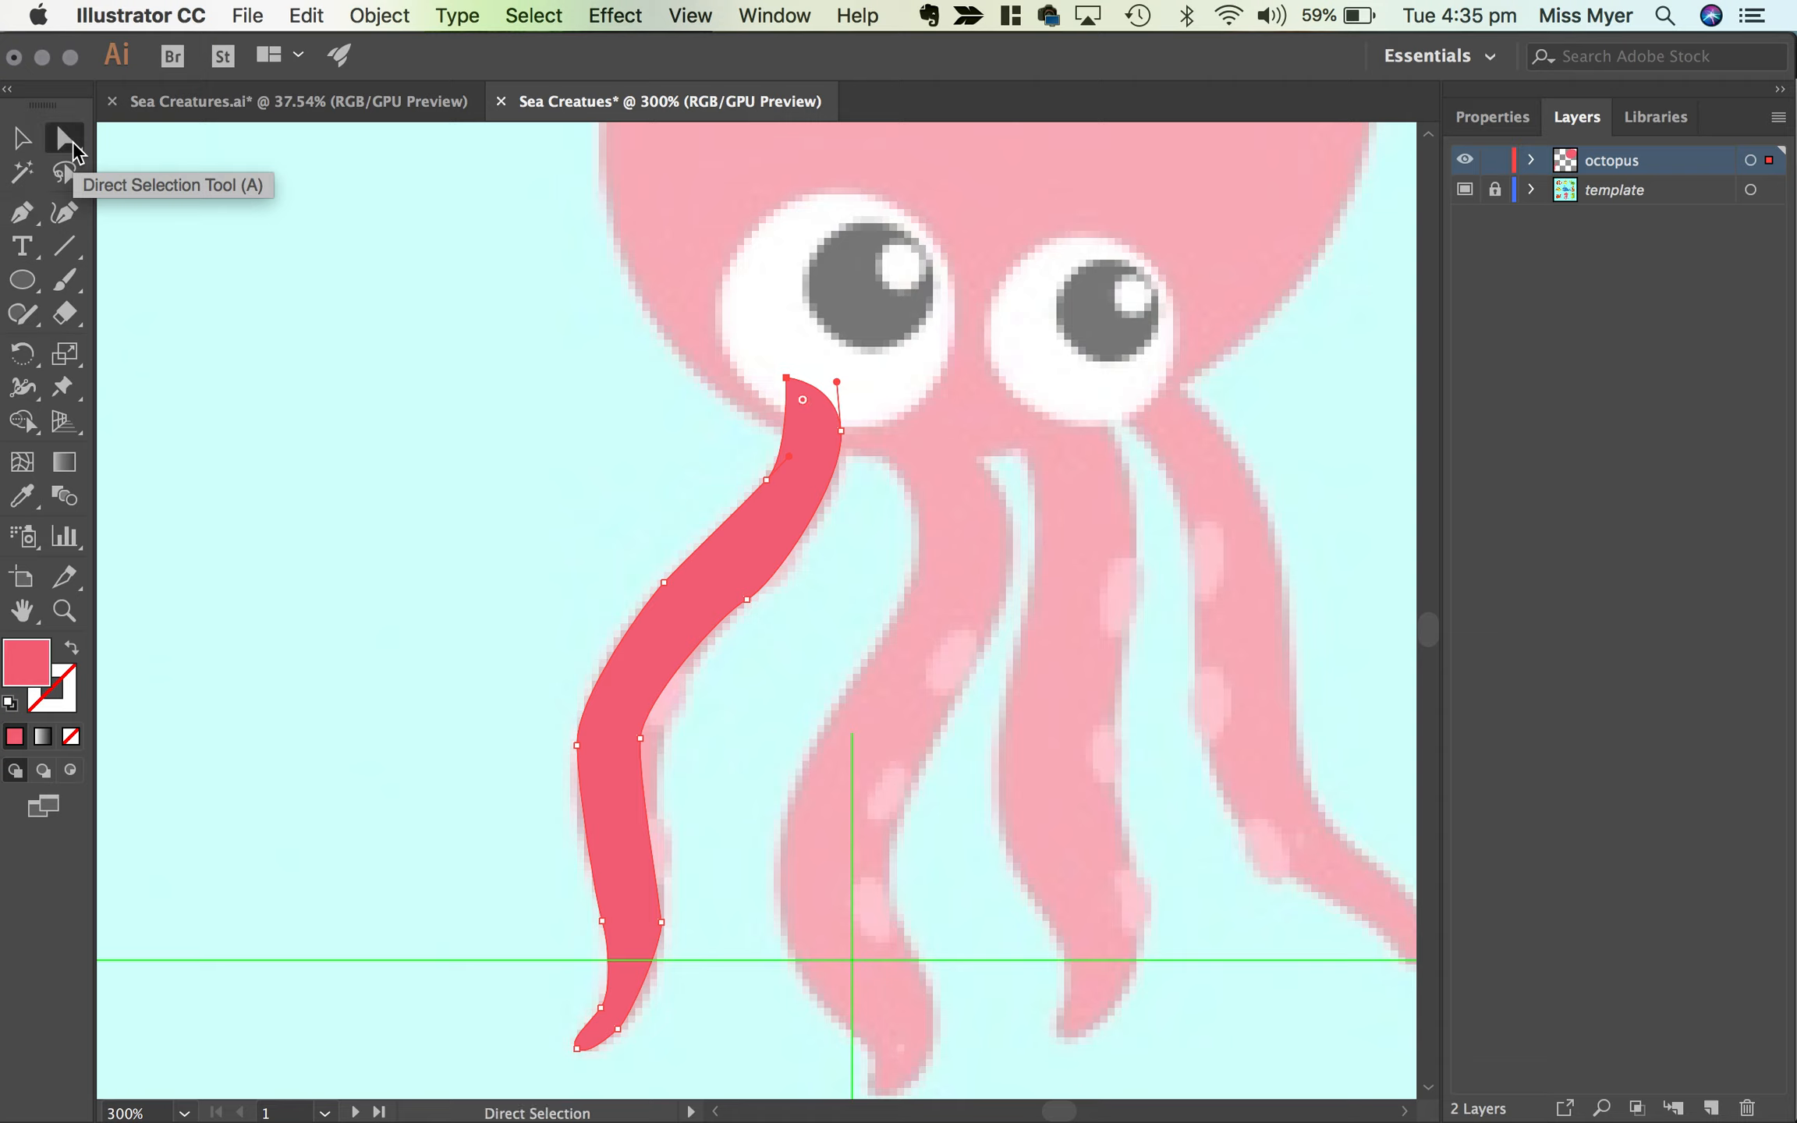
pyautogui.click(647, 738)
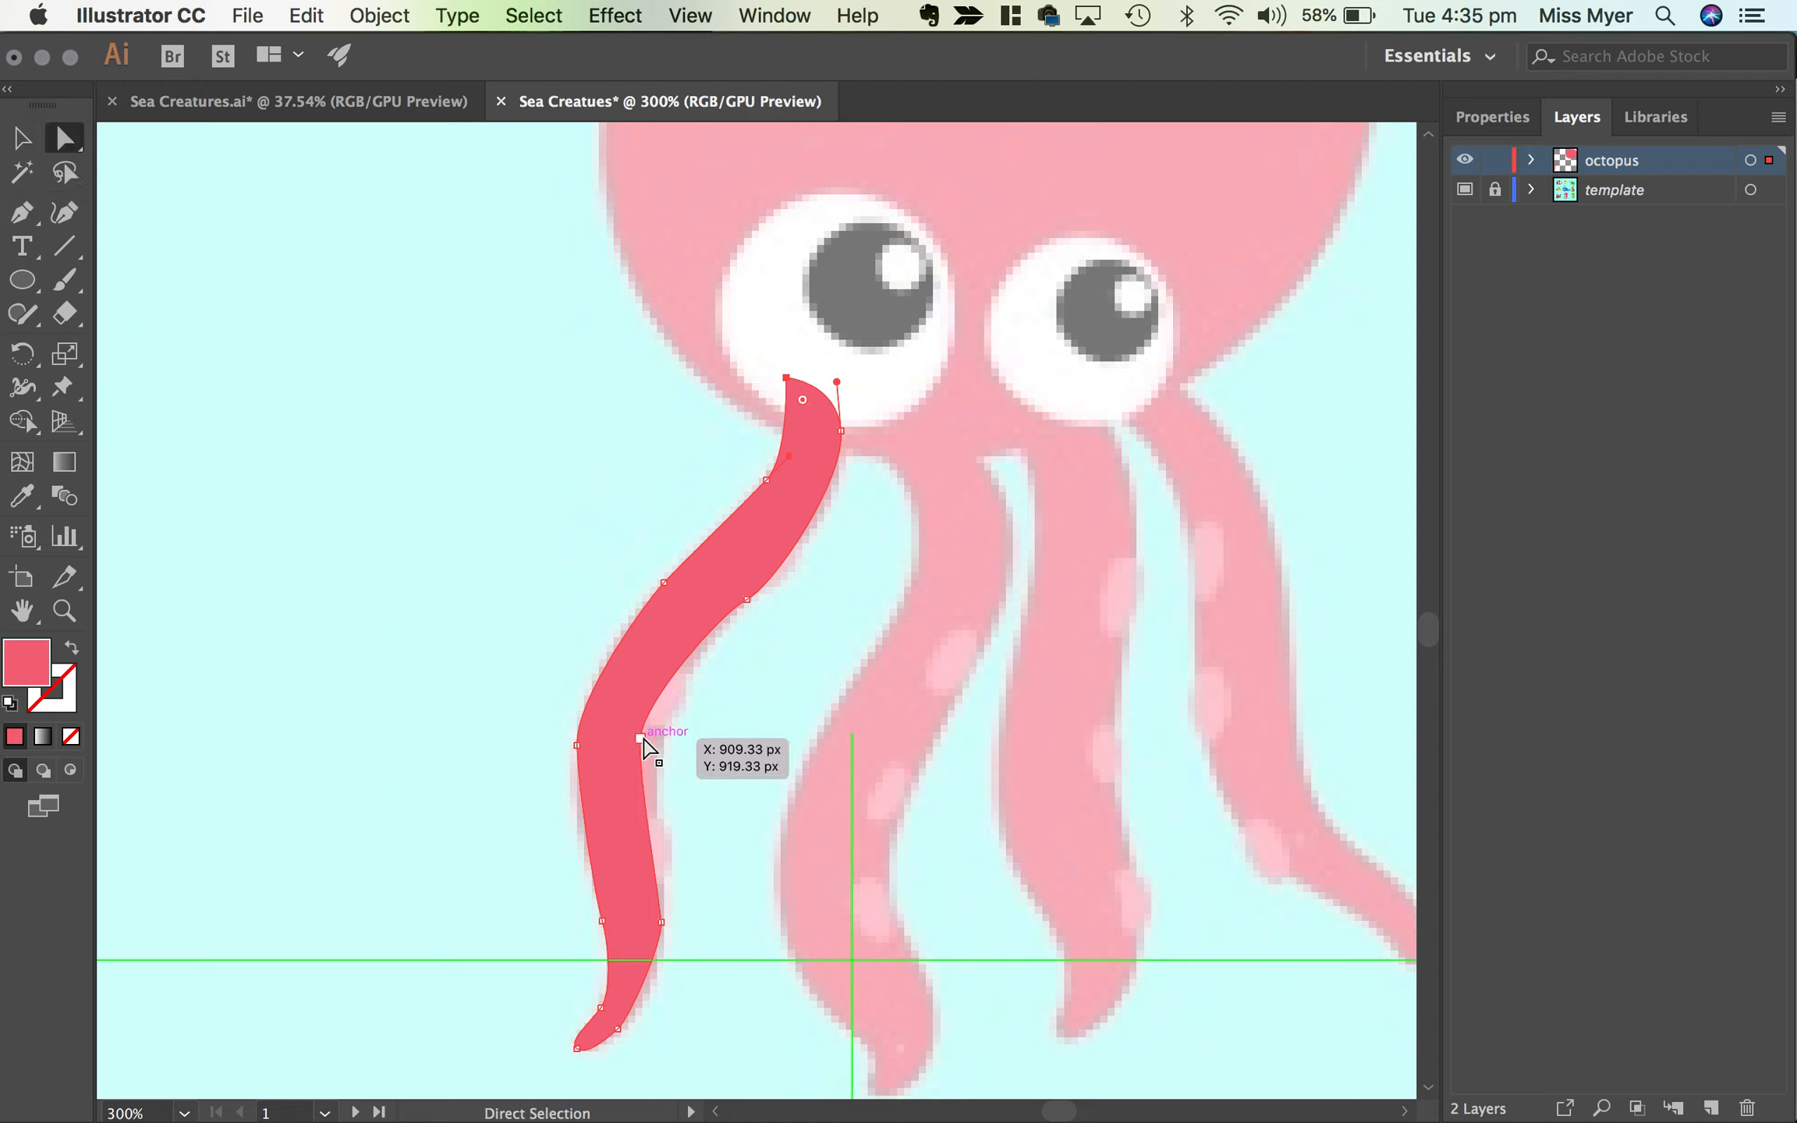
pyautogui.moveTo(647, 741); pyautogui.dragTo(667, 744)
pyautogui.click(749, 598)
pyautogui.moveTo(782, 581); pyautogui.dragTo(805, 567)
pyautogui.moveTo(722, 618); pyautogui.dragTo(707, 628)
pyautogui.click(581, 747)
pyautogui.moveTo(579, 800); pyautogui.dragTo(576, 819)
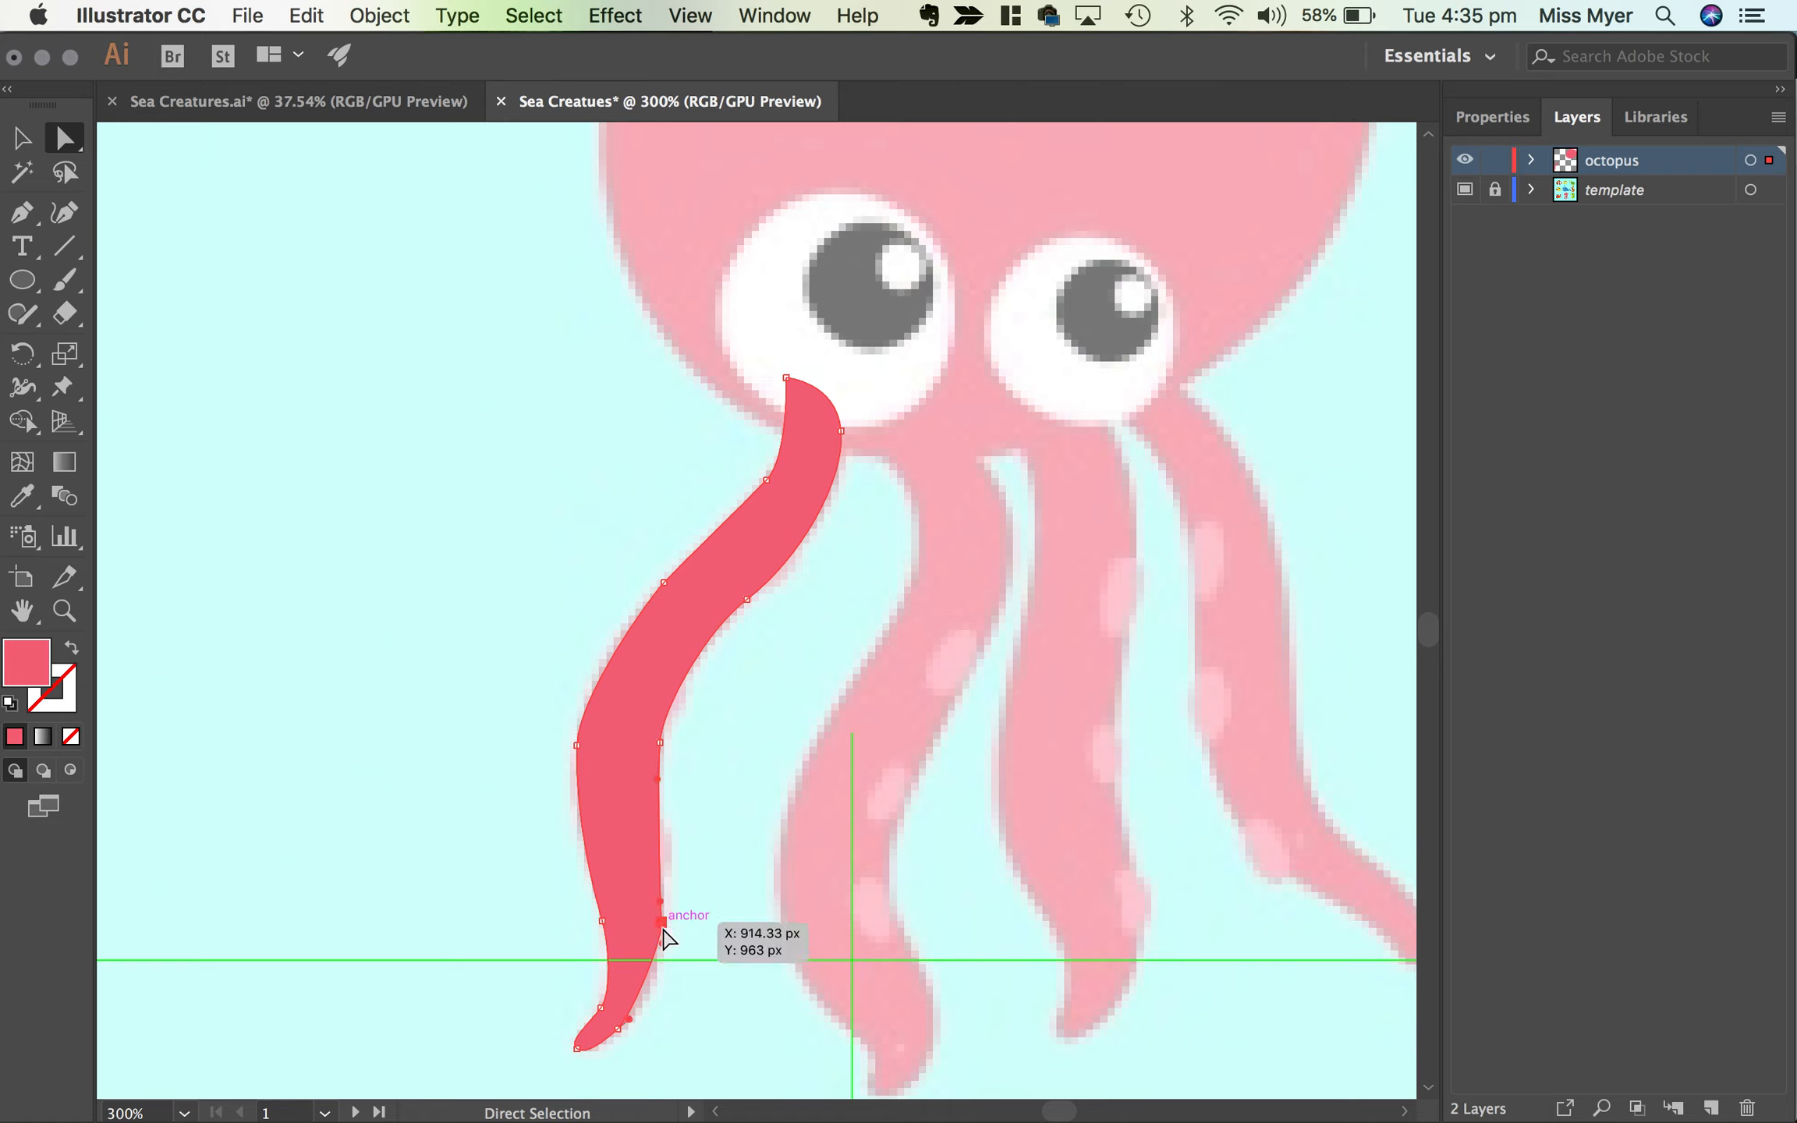
# Step: Lengthen the handles above the leftmost tentacle's tip, shift its inner bend anchor inward, and round out its upper outer curve
pyautogui.moveTo(662, 953); pyautogui.dragTo(663, 975)
pyautogui.moveTo(662, 903); pyautogui.dragTo(661, 864)
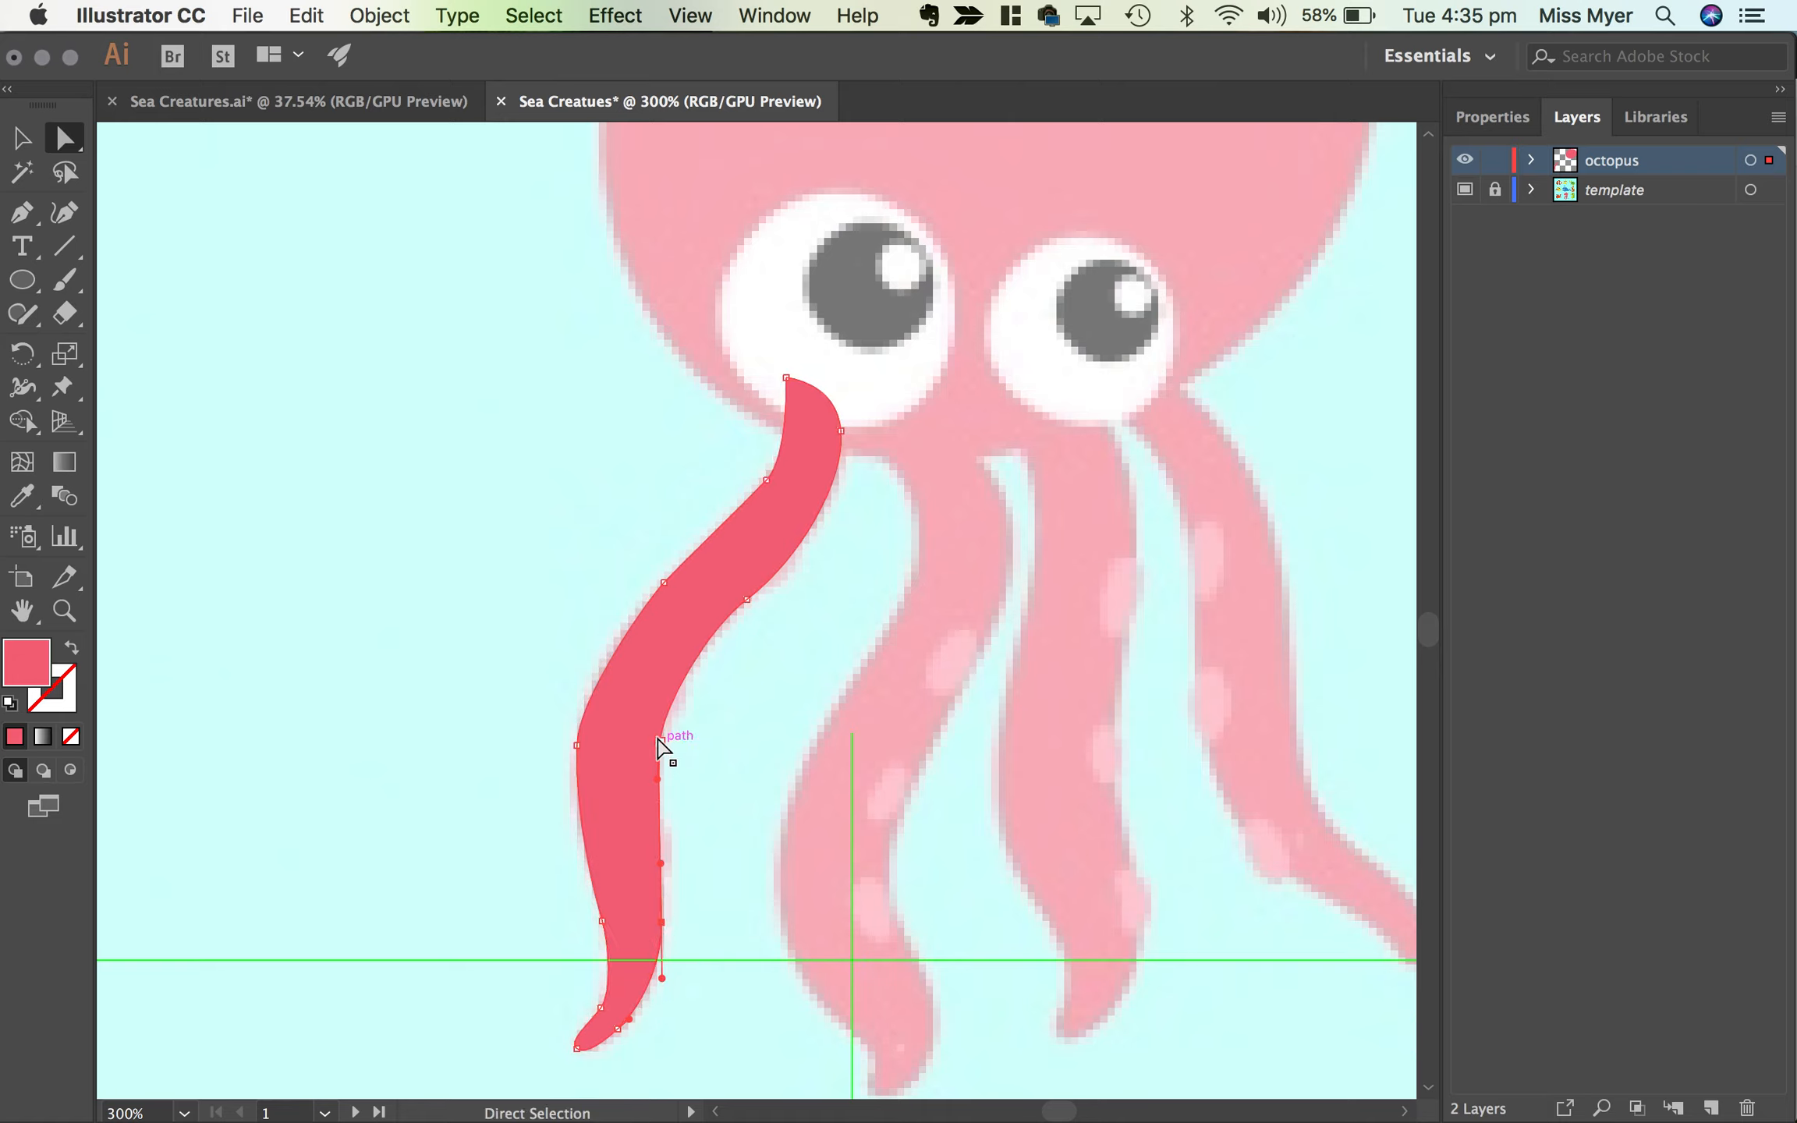
pyautogui.moveTo(657, 738); pyautogui.dragTo(646, 752)
pyautogui.click(648, 754)
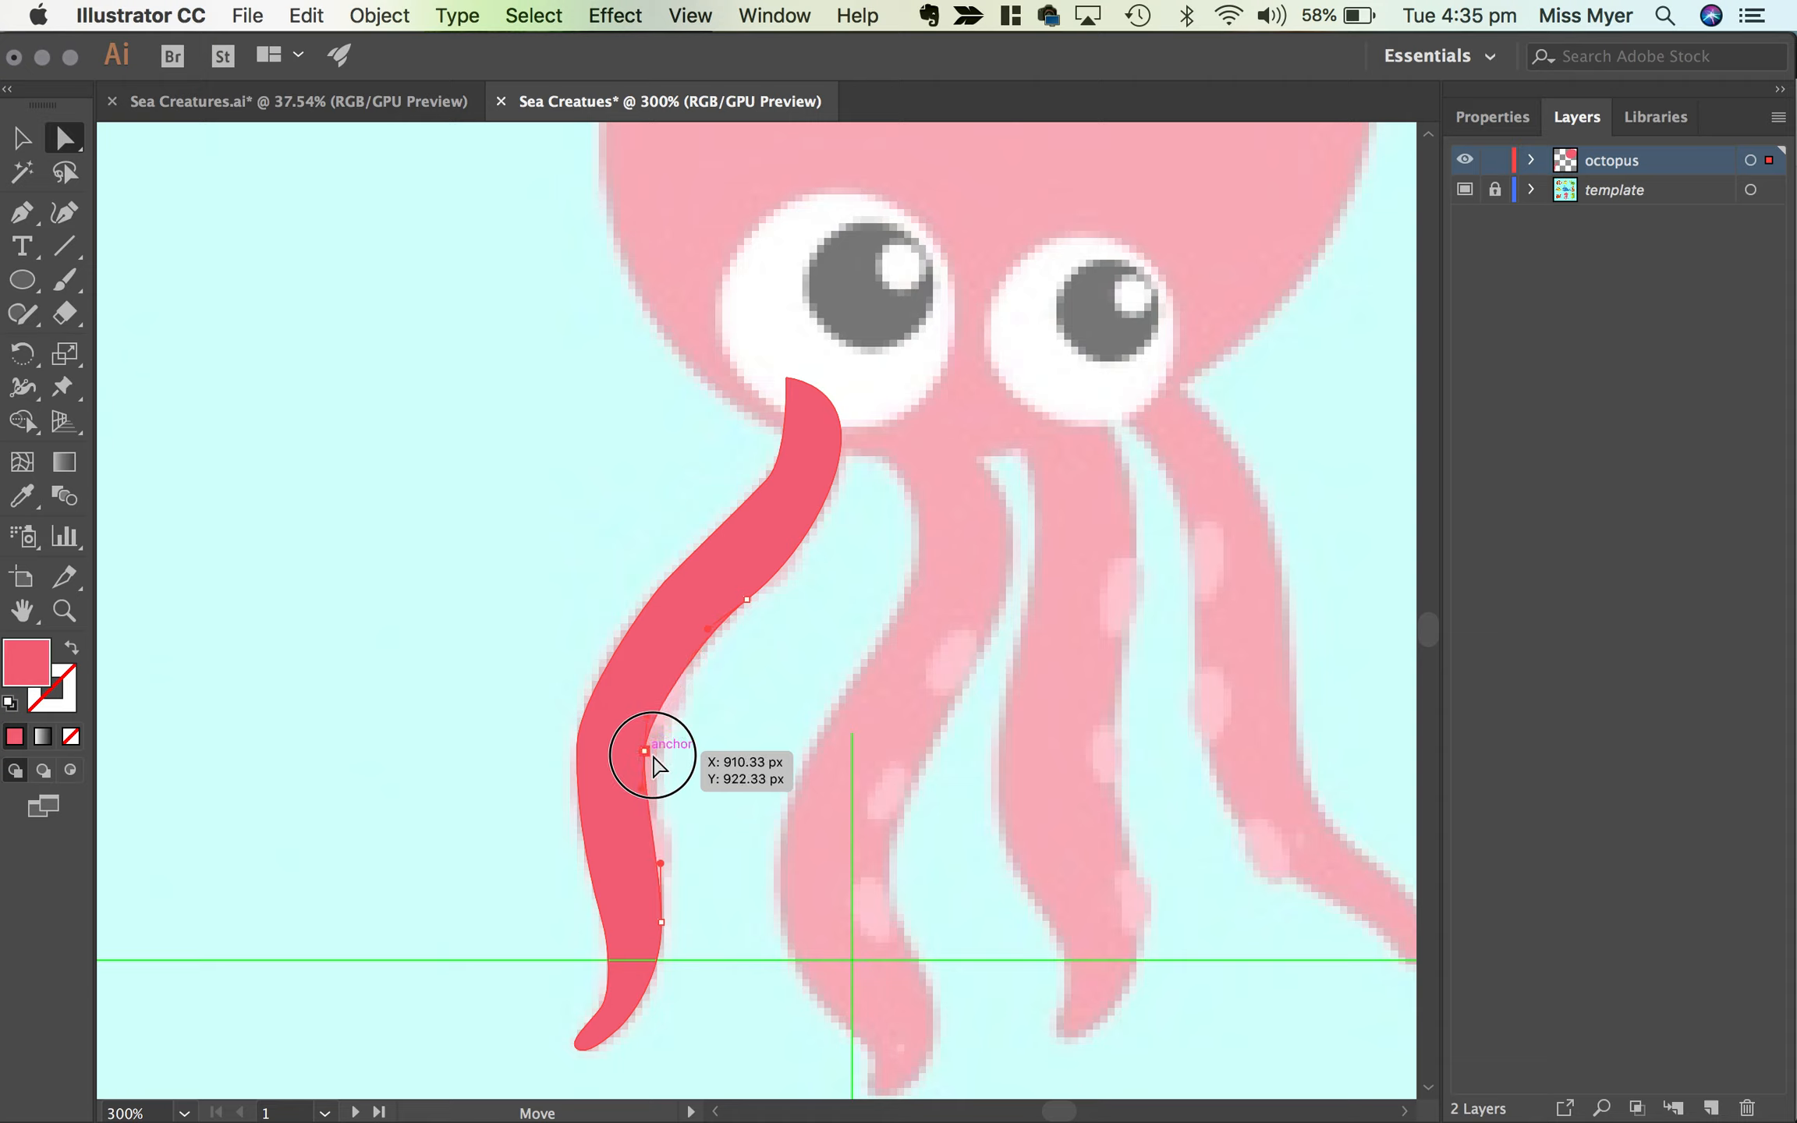
pyautogui.click(663, 583)
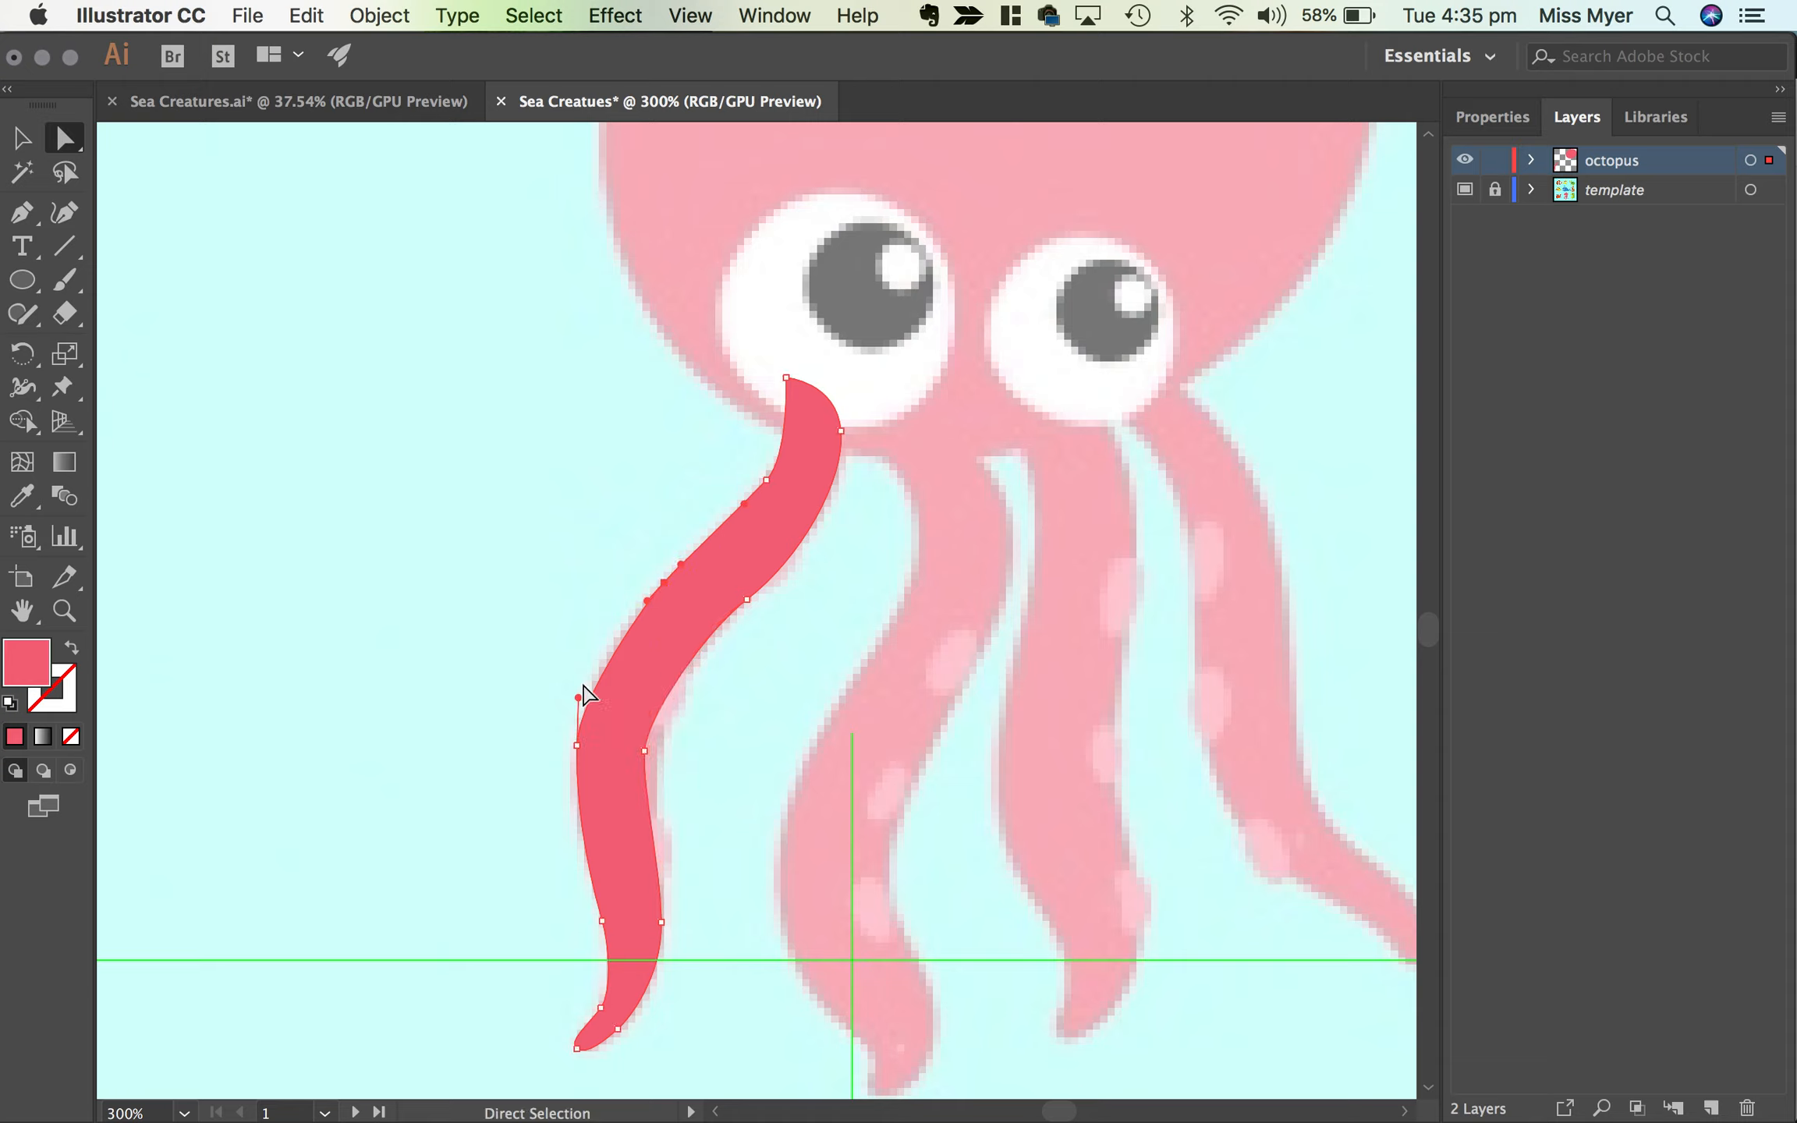
pyautogui.moveTo(647, 601); pyautogui.dragTo(620, 618)
# Step: Check the leftmost tentacle's outline against the template by swapping its fill and stroke, restoring the fill and deselecting it
pyautogui.moveTo(1031, 638); pyautogui.dragTo(835, 601)
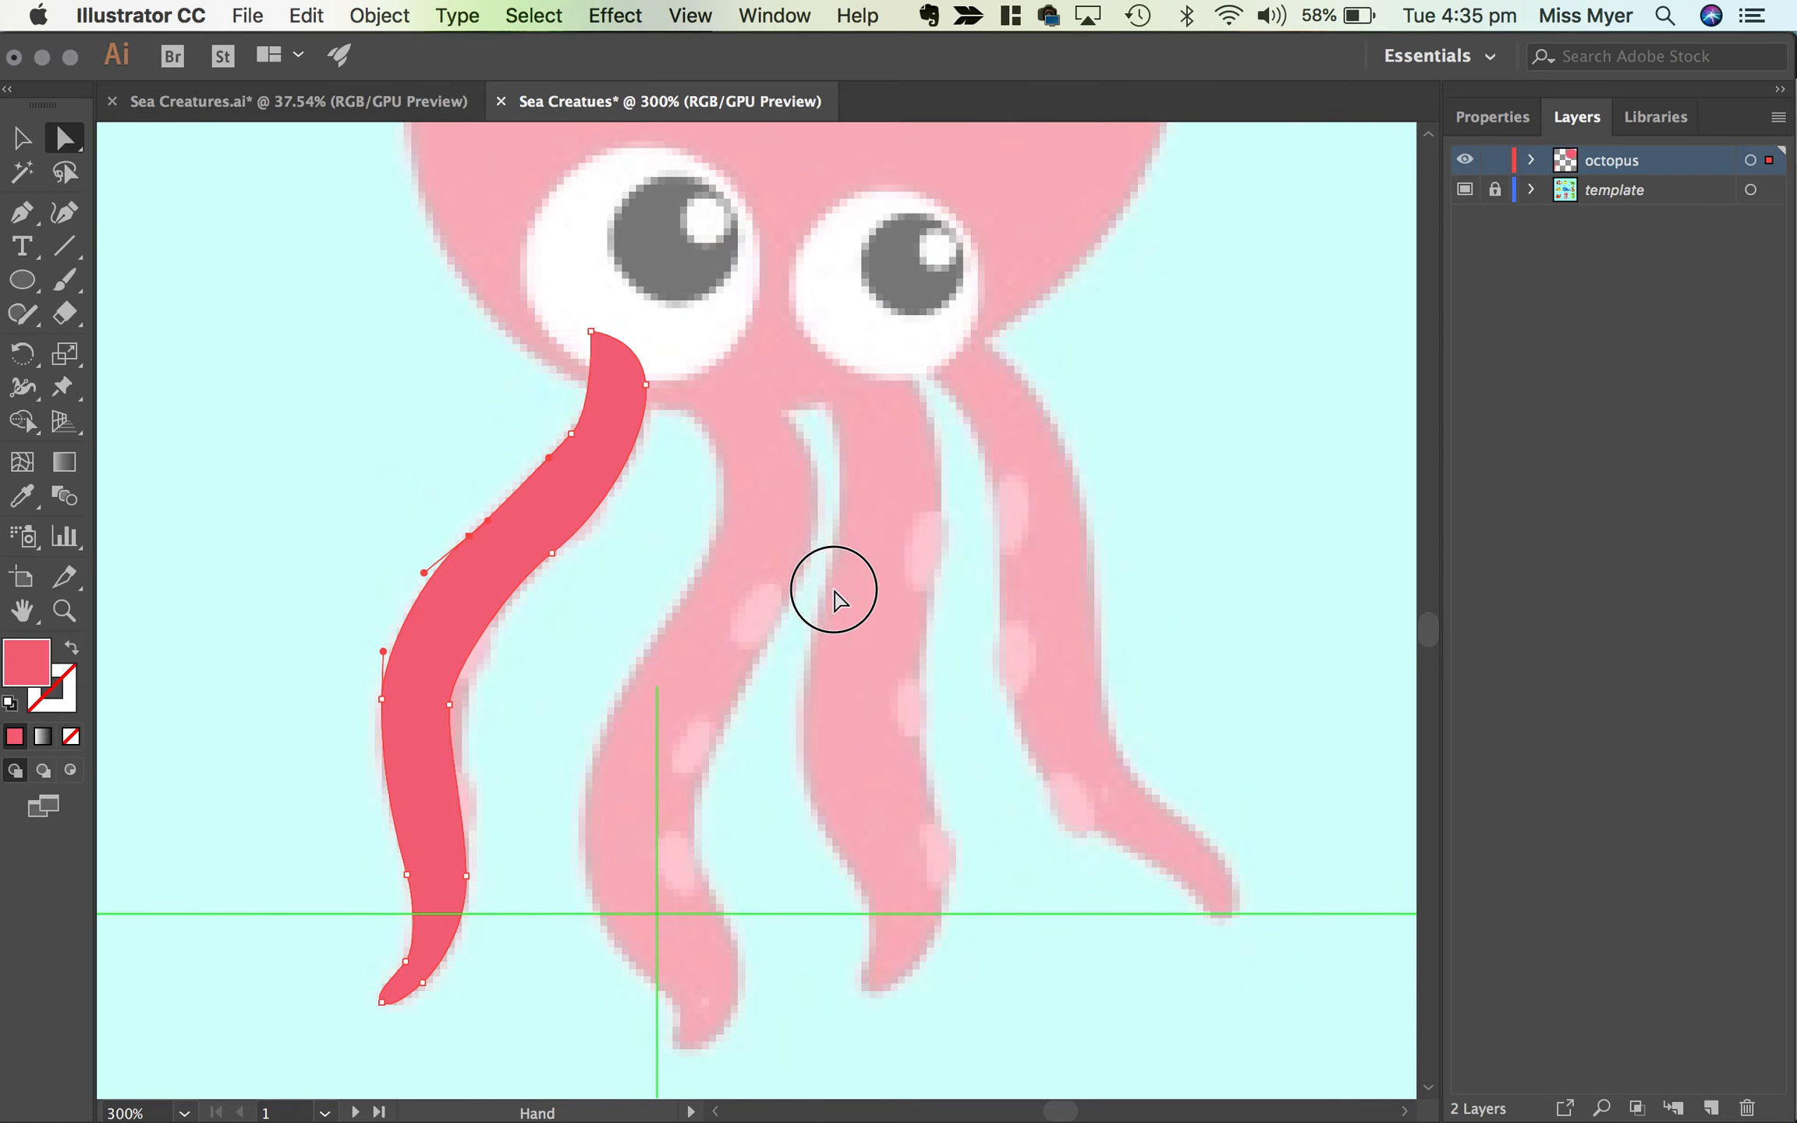
pyautogui.click(71, 649)
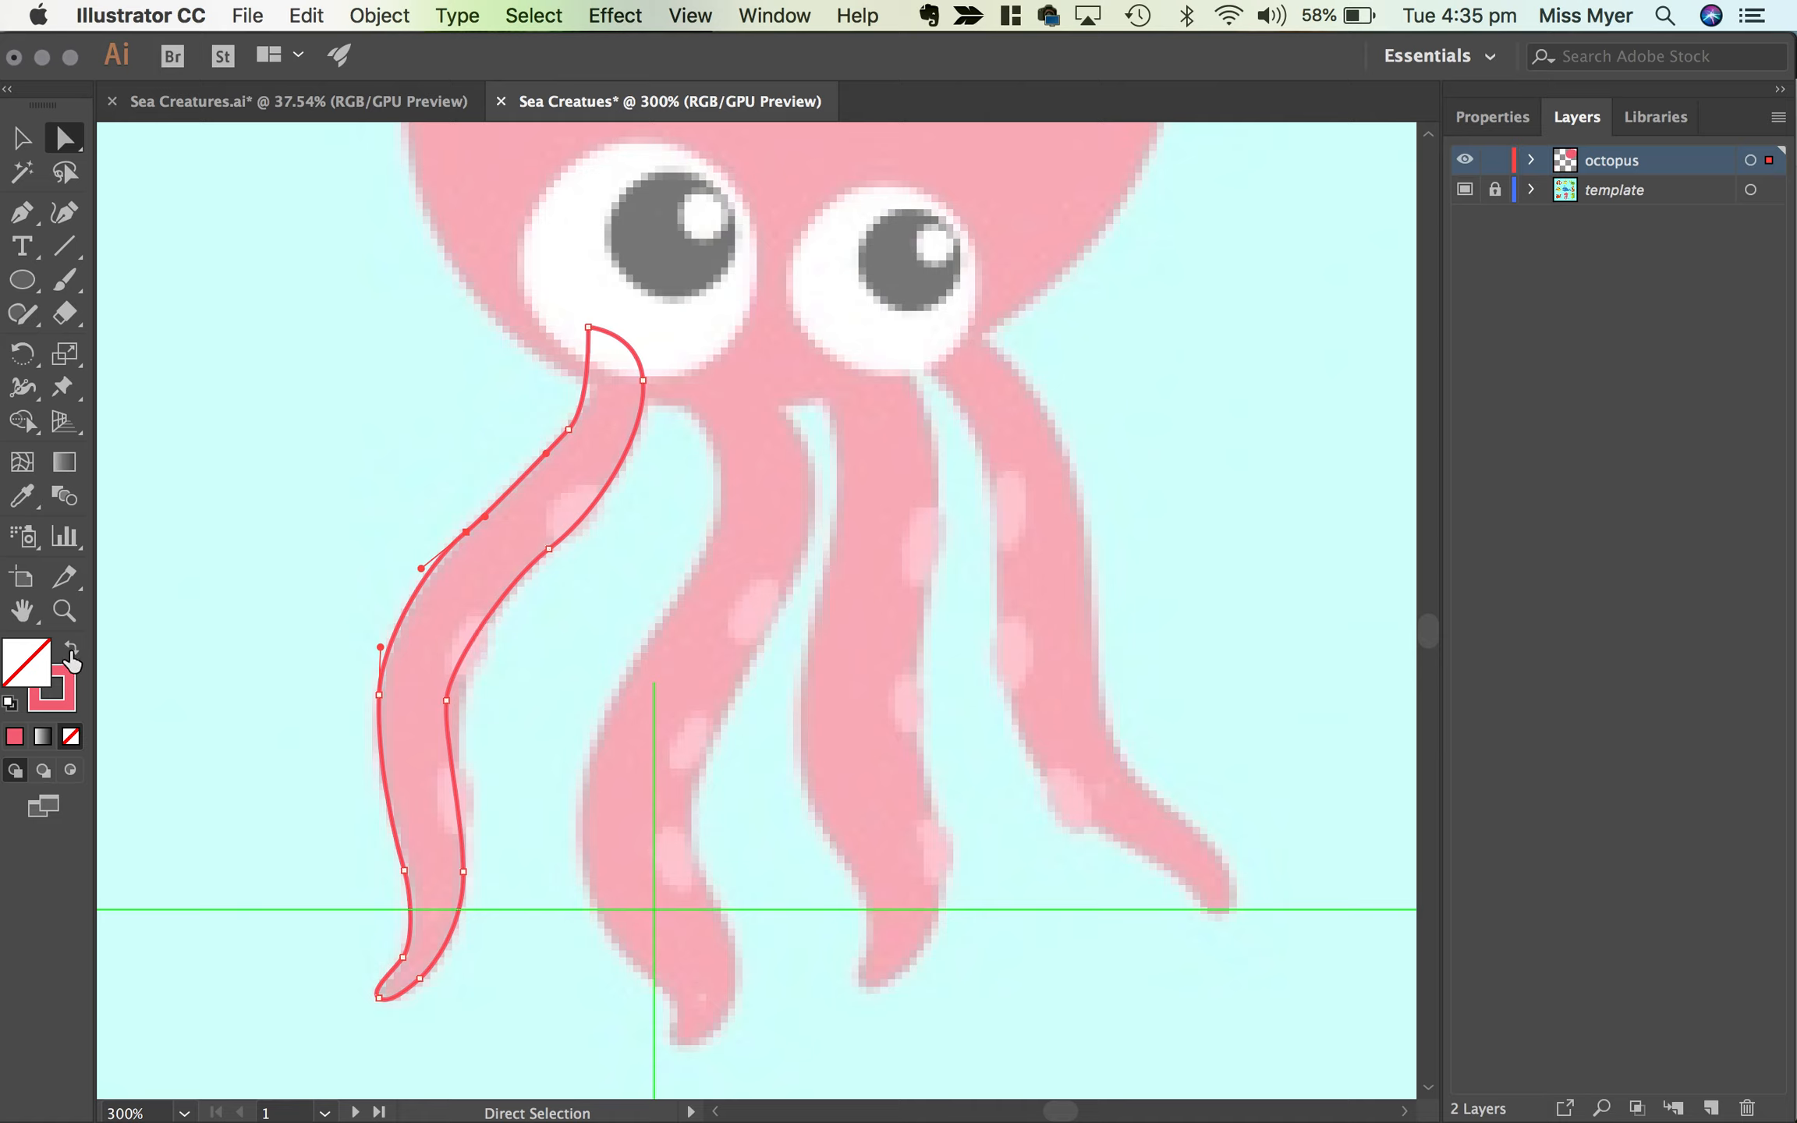
pyautogui.click(70, 653)
pyautogui.click(621, 521)
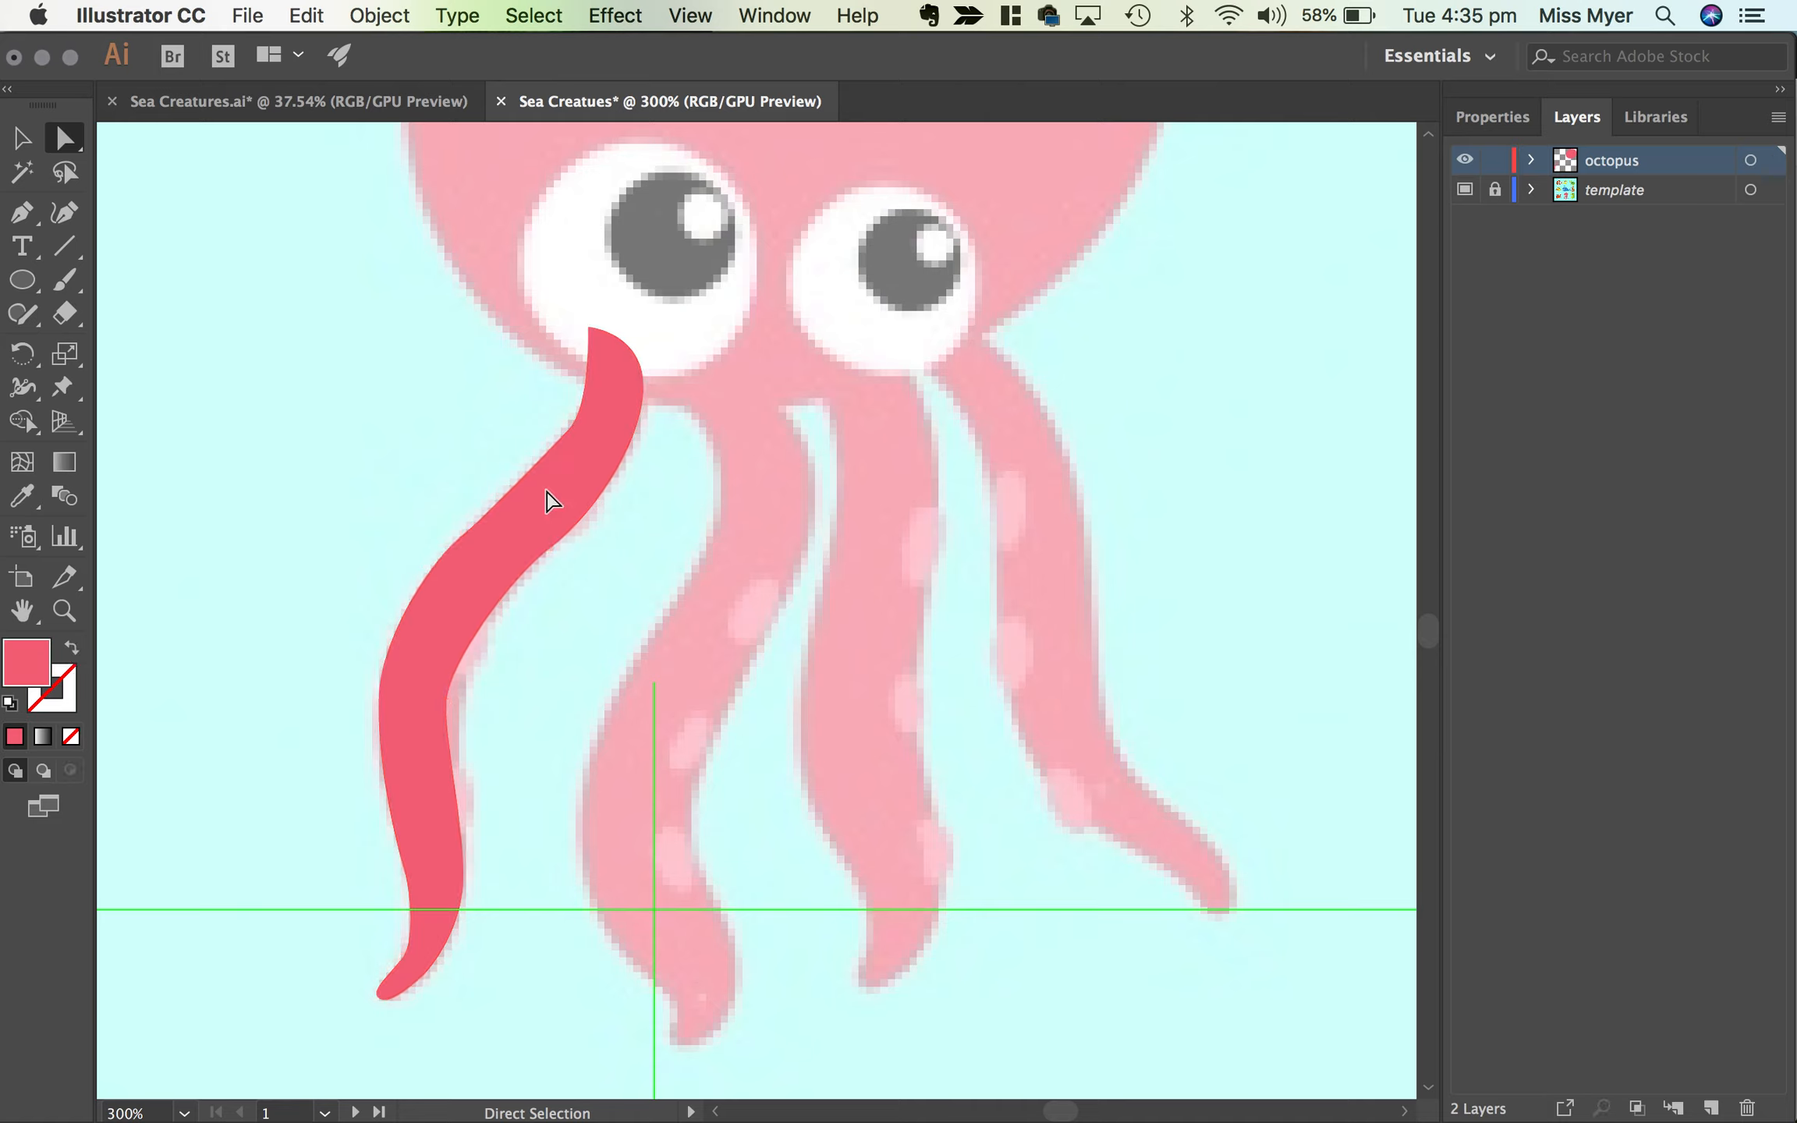
# Step: Trace the second tentacle from the left with the Pen tool as a closed pink shape starting at the left eye's lower edge
pyautogui.click(23, 213)
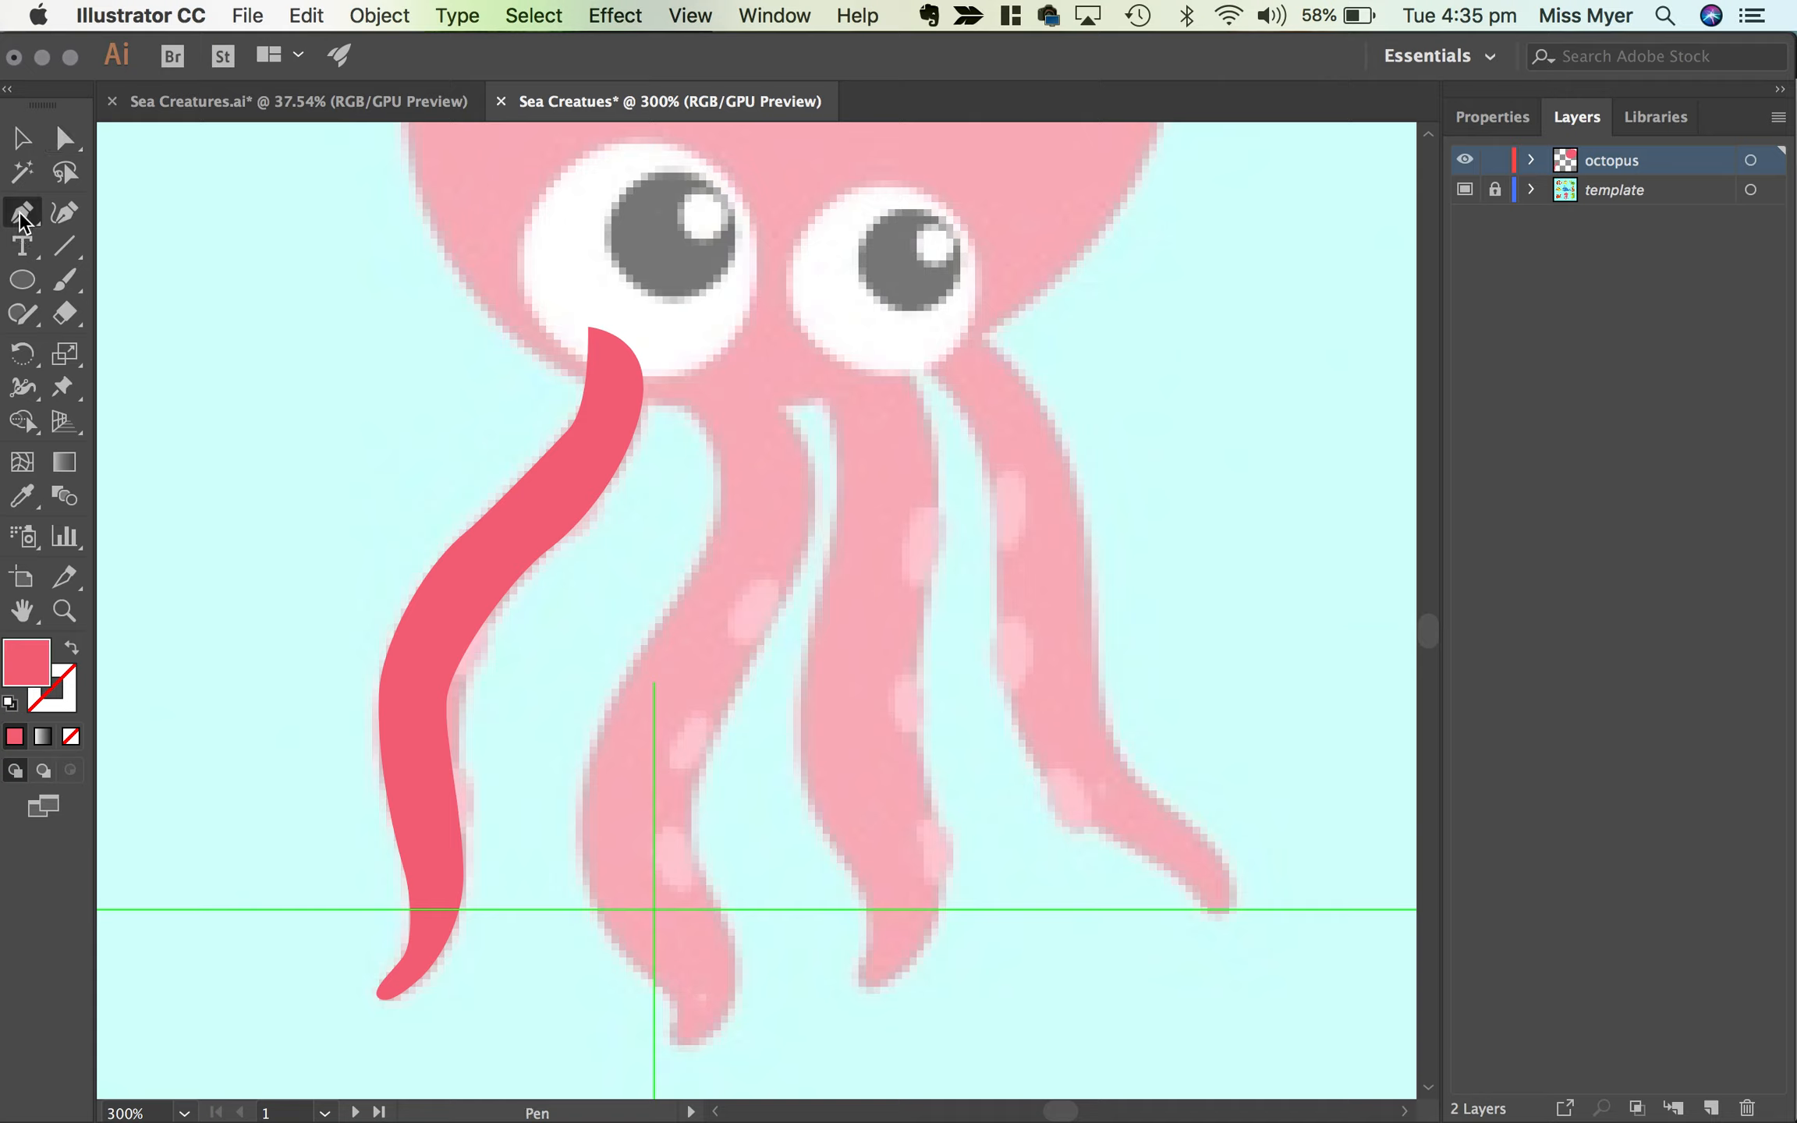
pyautogui.click(667, 354)
pyautogui.moveTo(717, 439); pyautogui.dragTo(723, 465)
pyautogui.moveTo(709, 538); pyautogui.dragTo(686, 573)
pyautogui.moveTo(619, 694); pyautogui.dragTo(595, 743)
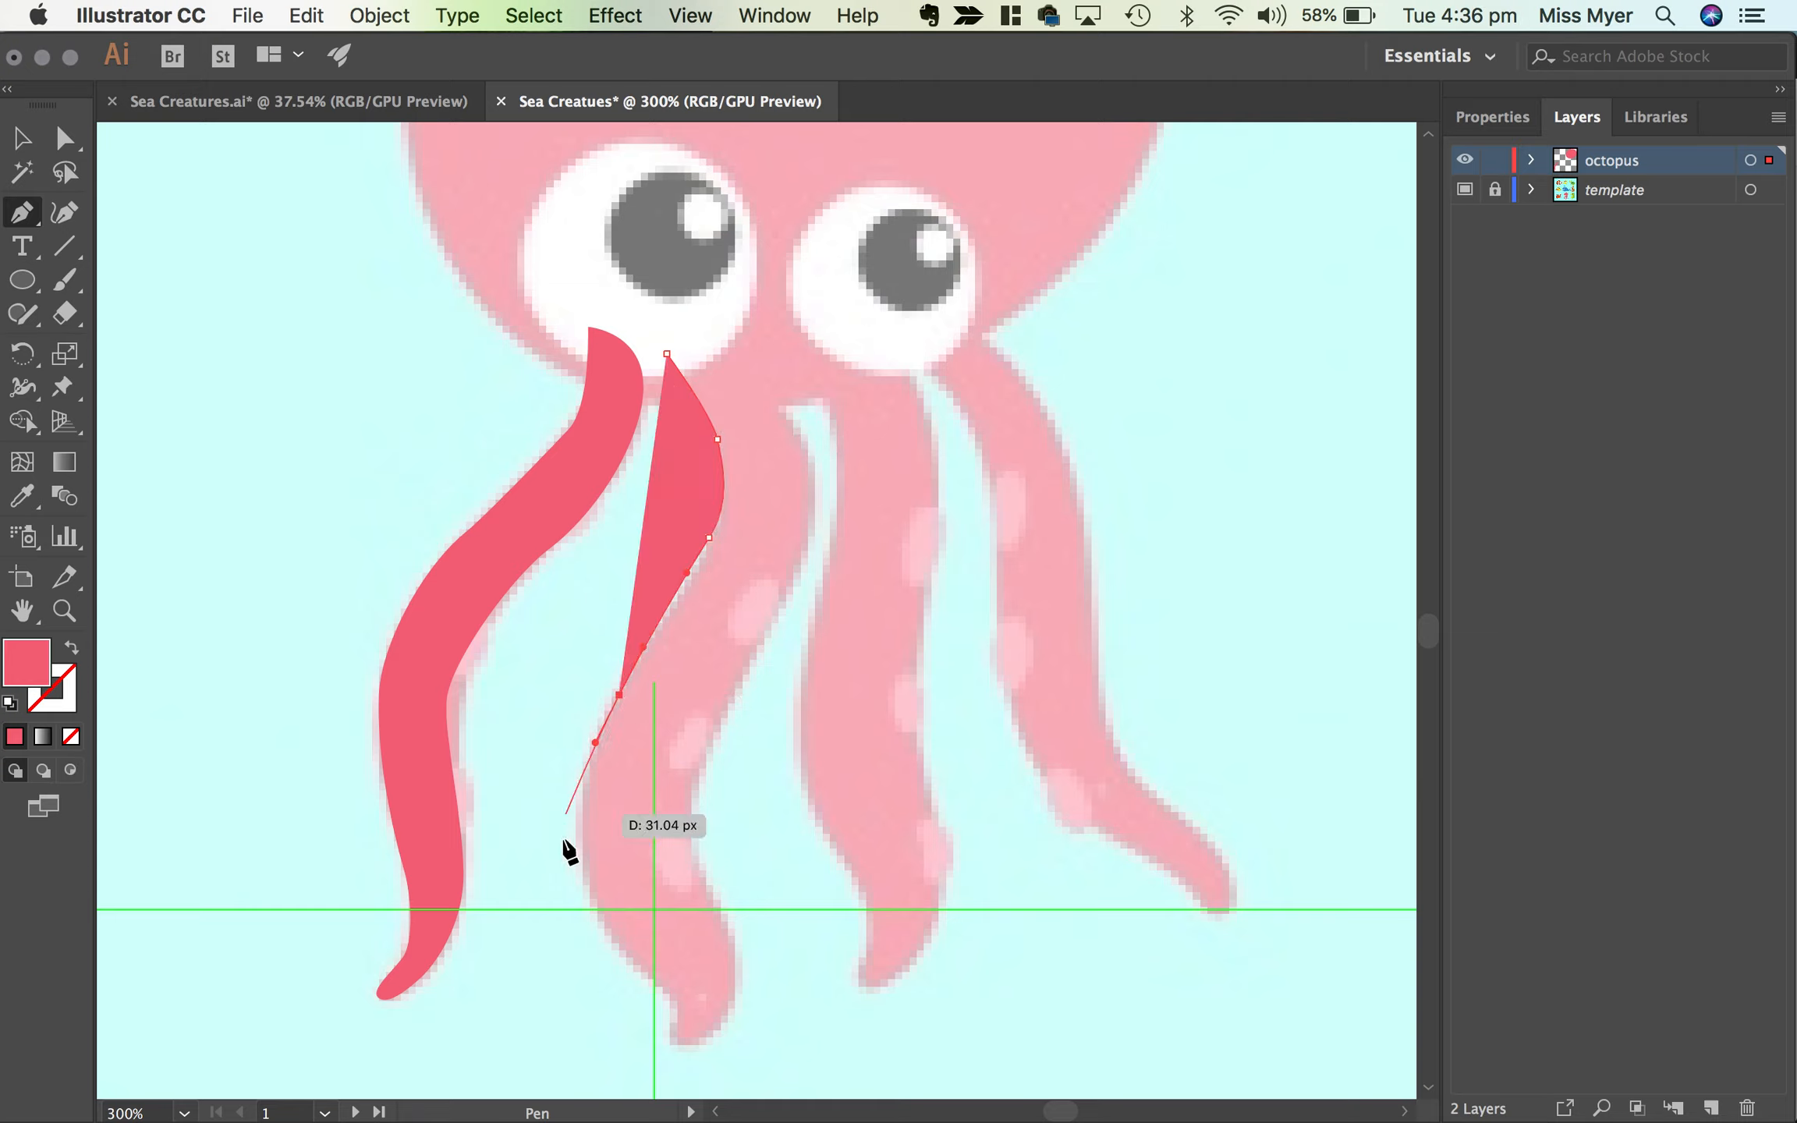
pyautogui.moveTo(584, 890); pyautogui.dragTo(600, 914)
pyautogui.moveTo(671, 998); pyautogui.dragTo(688, 860)
pyautogui.click(685, 768)
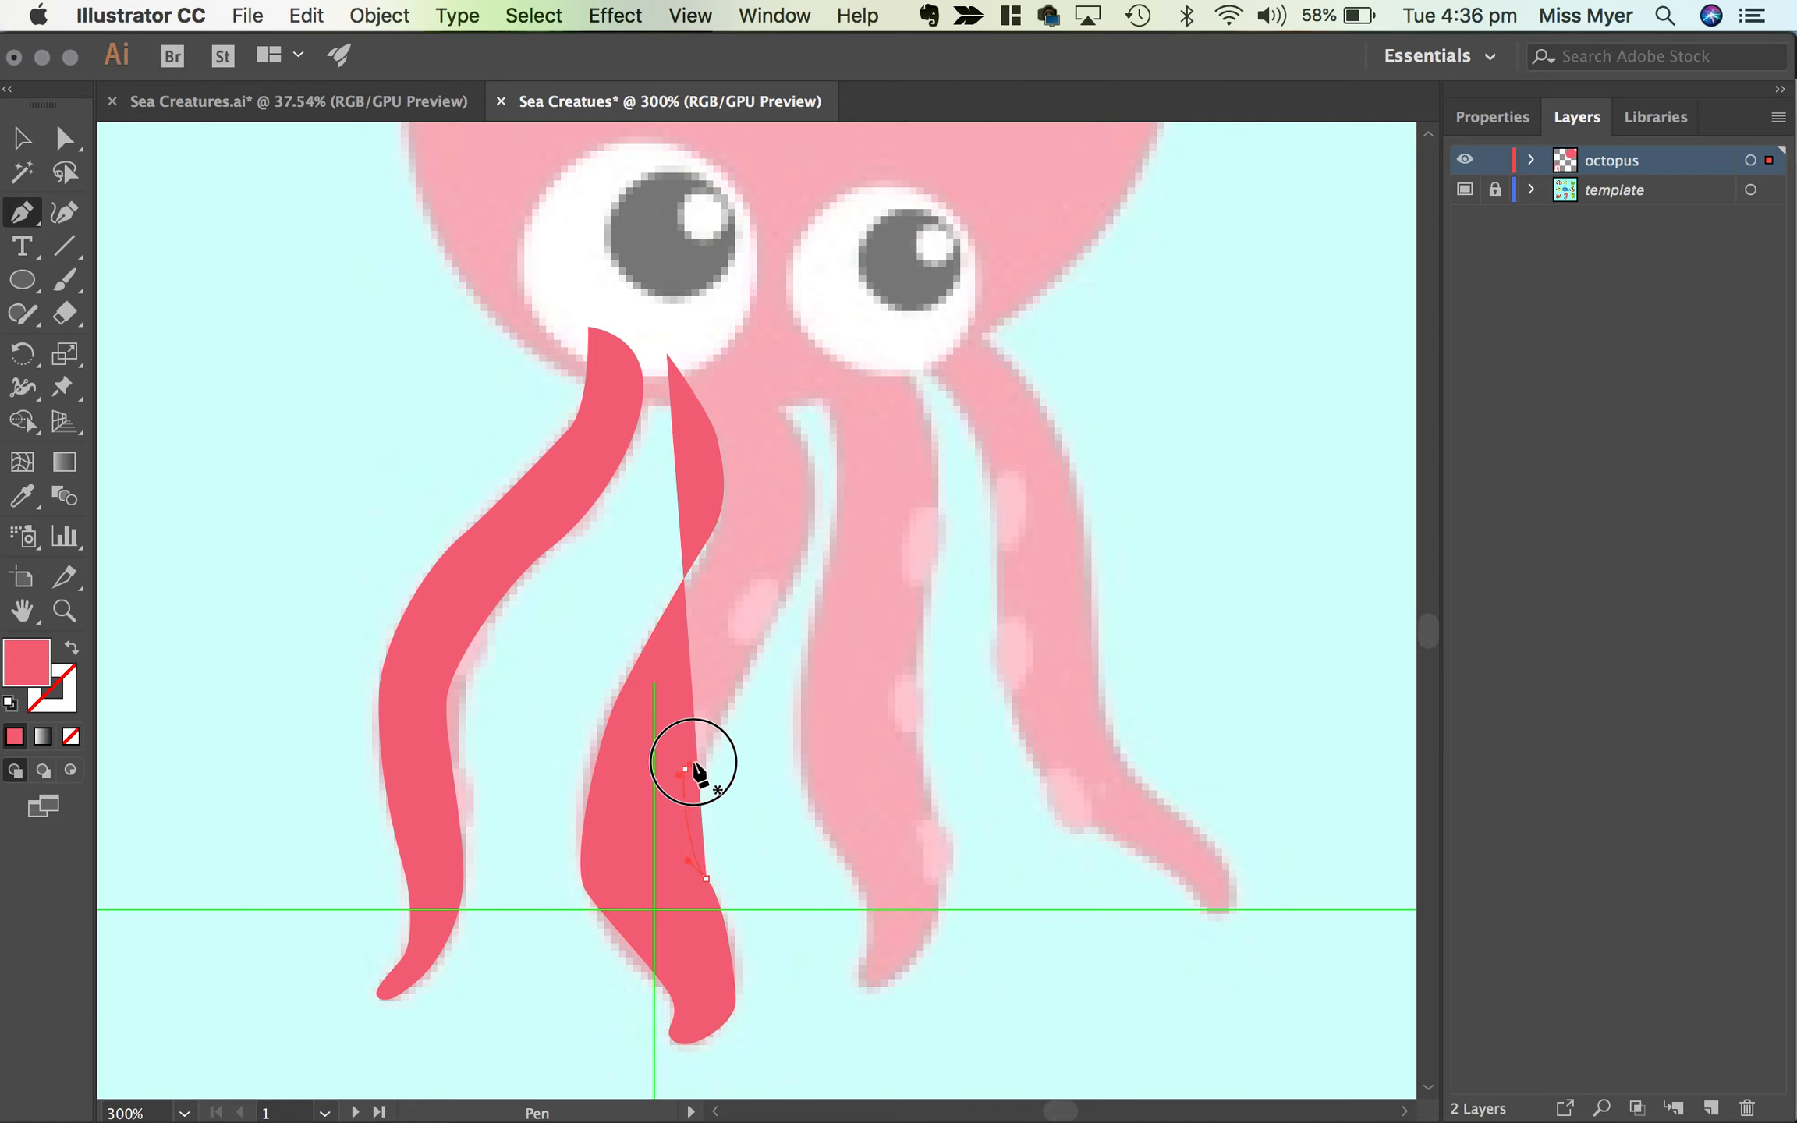
pyautogui.moveTo(803, 542); pyautogui.dragTo(737, 360)
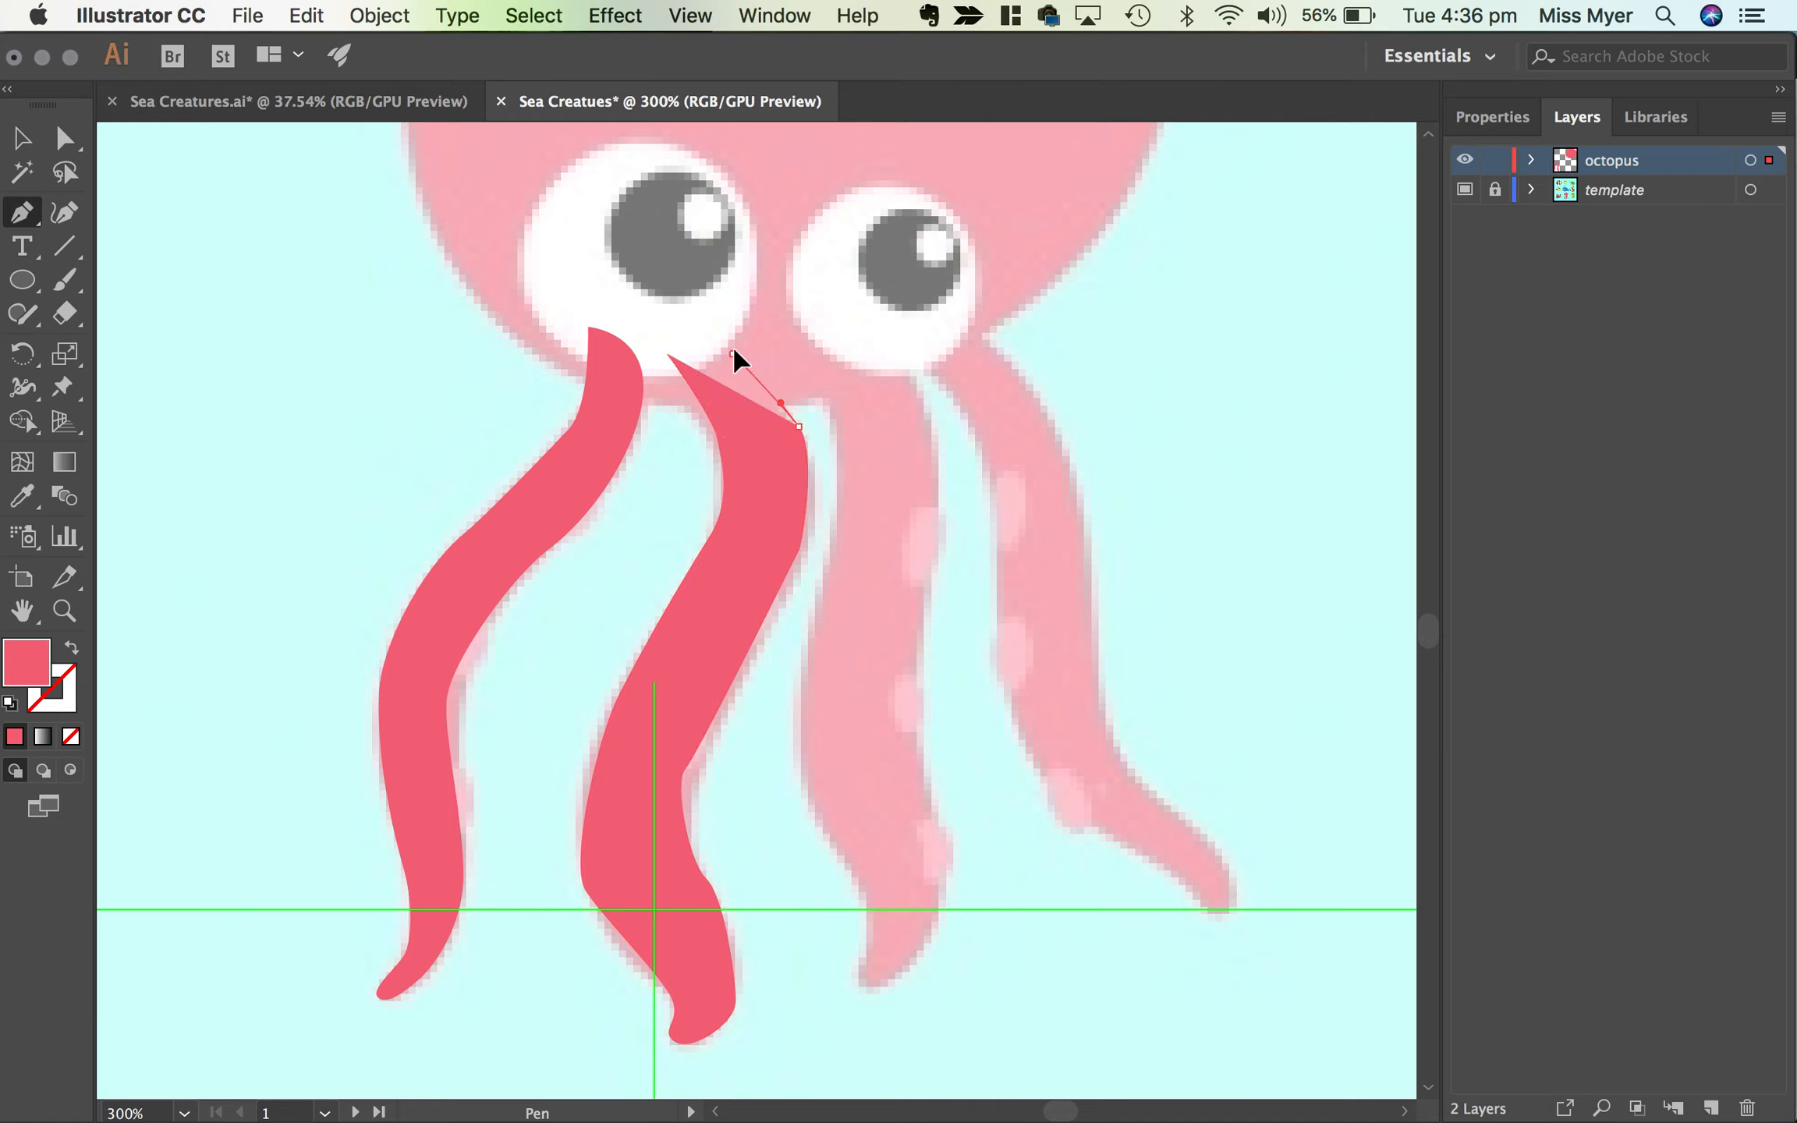
pyautogui.click(732, 353)
pyautogui.click(666, 353)
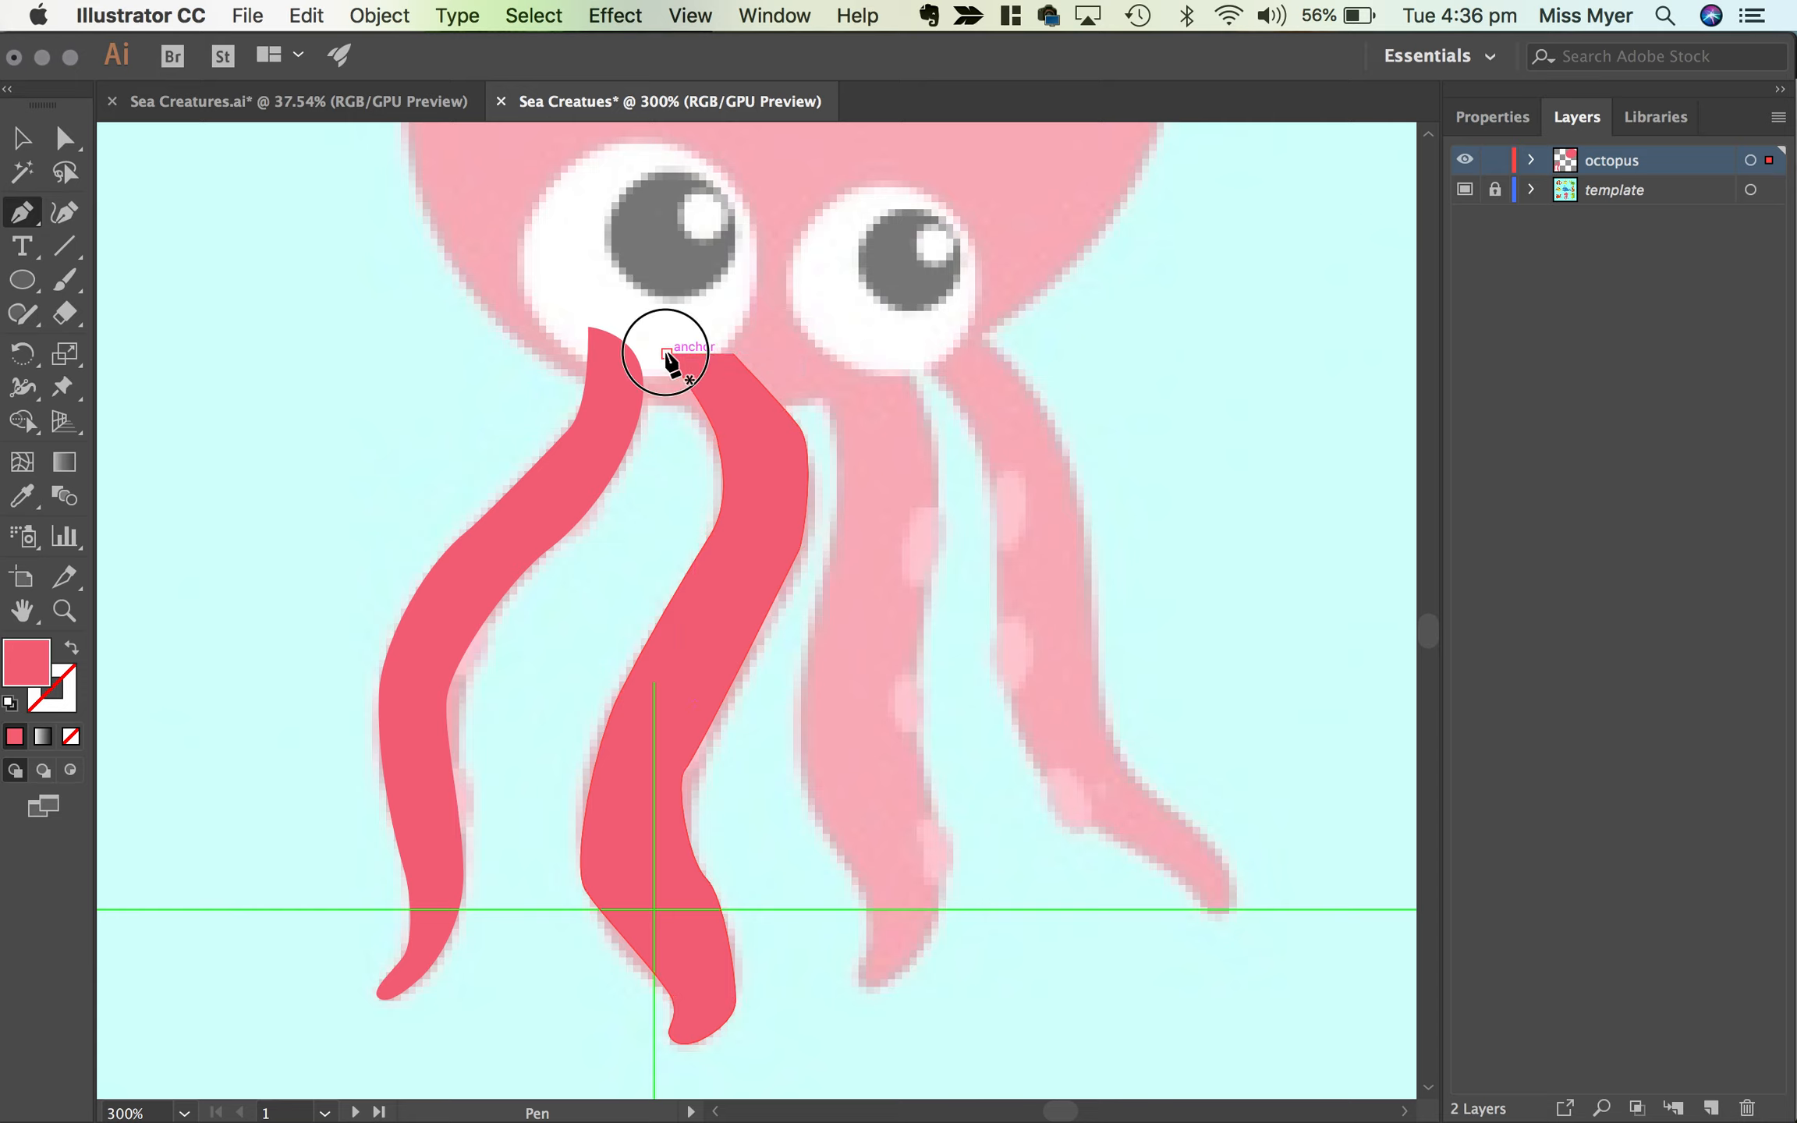
# Step: Show the second tentacle as a stroke-only outline and adjust the anchor and handle at its lower outer bend
pyautogui.click(70, 650)
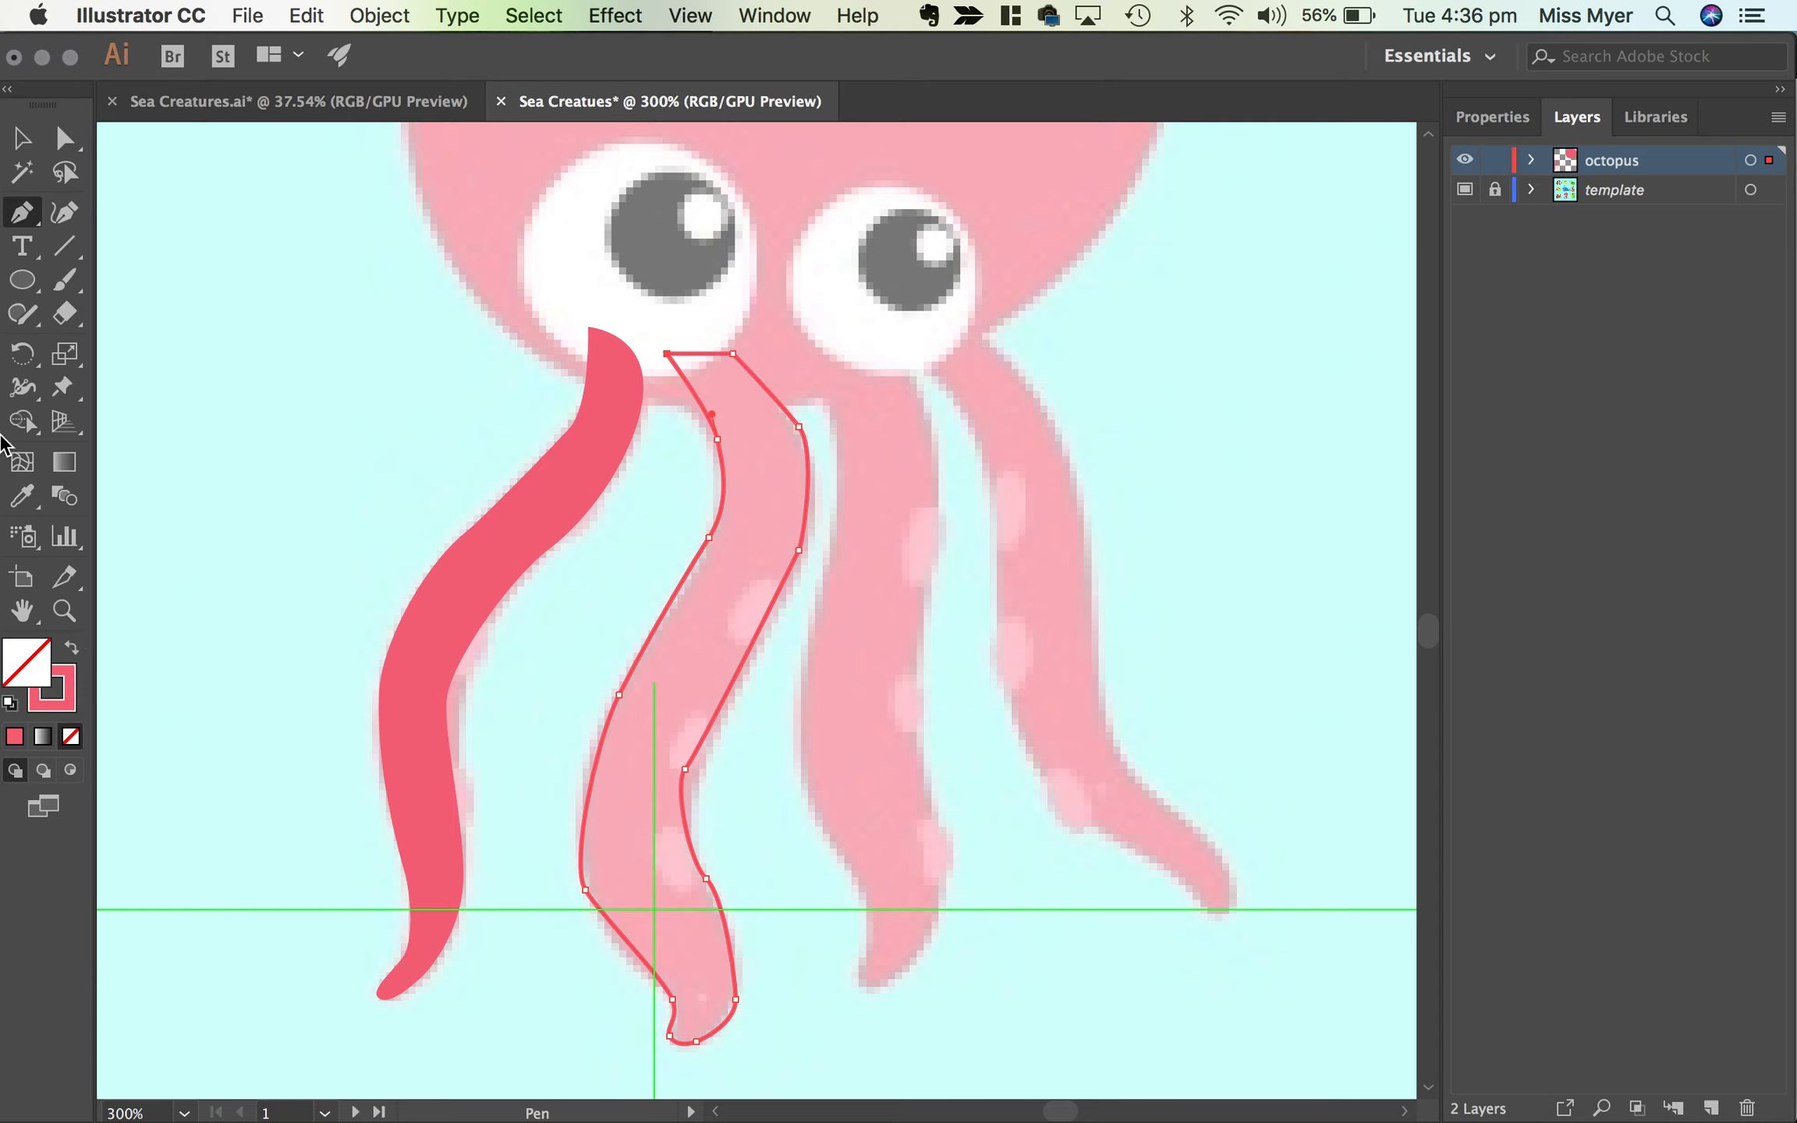
pyautogui.click(67, 145)
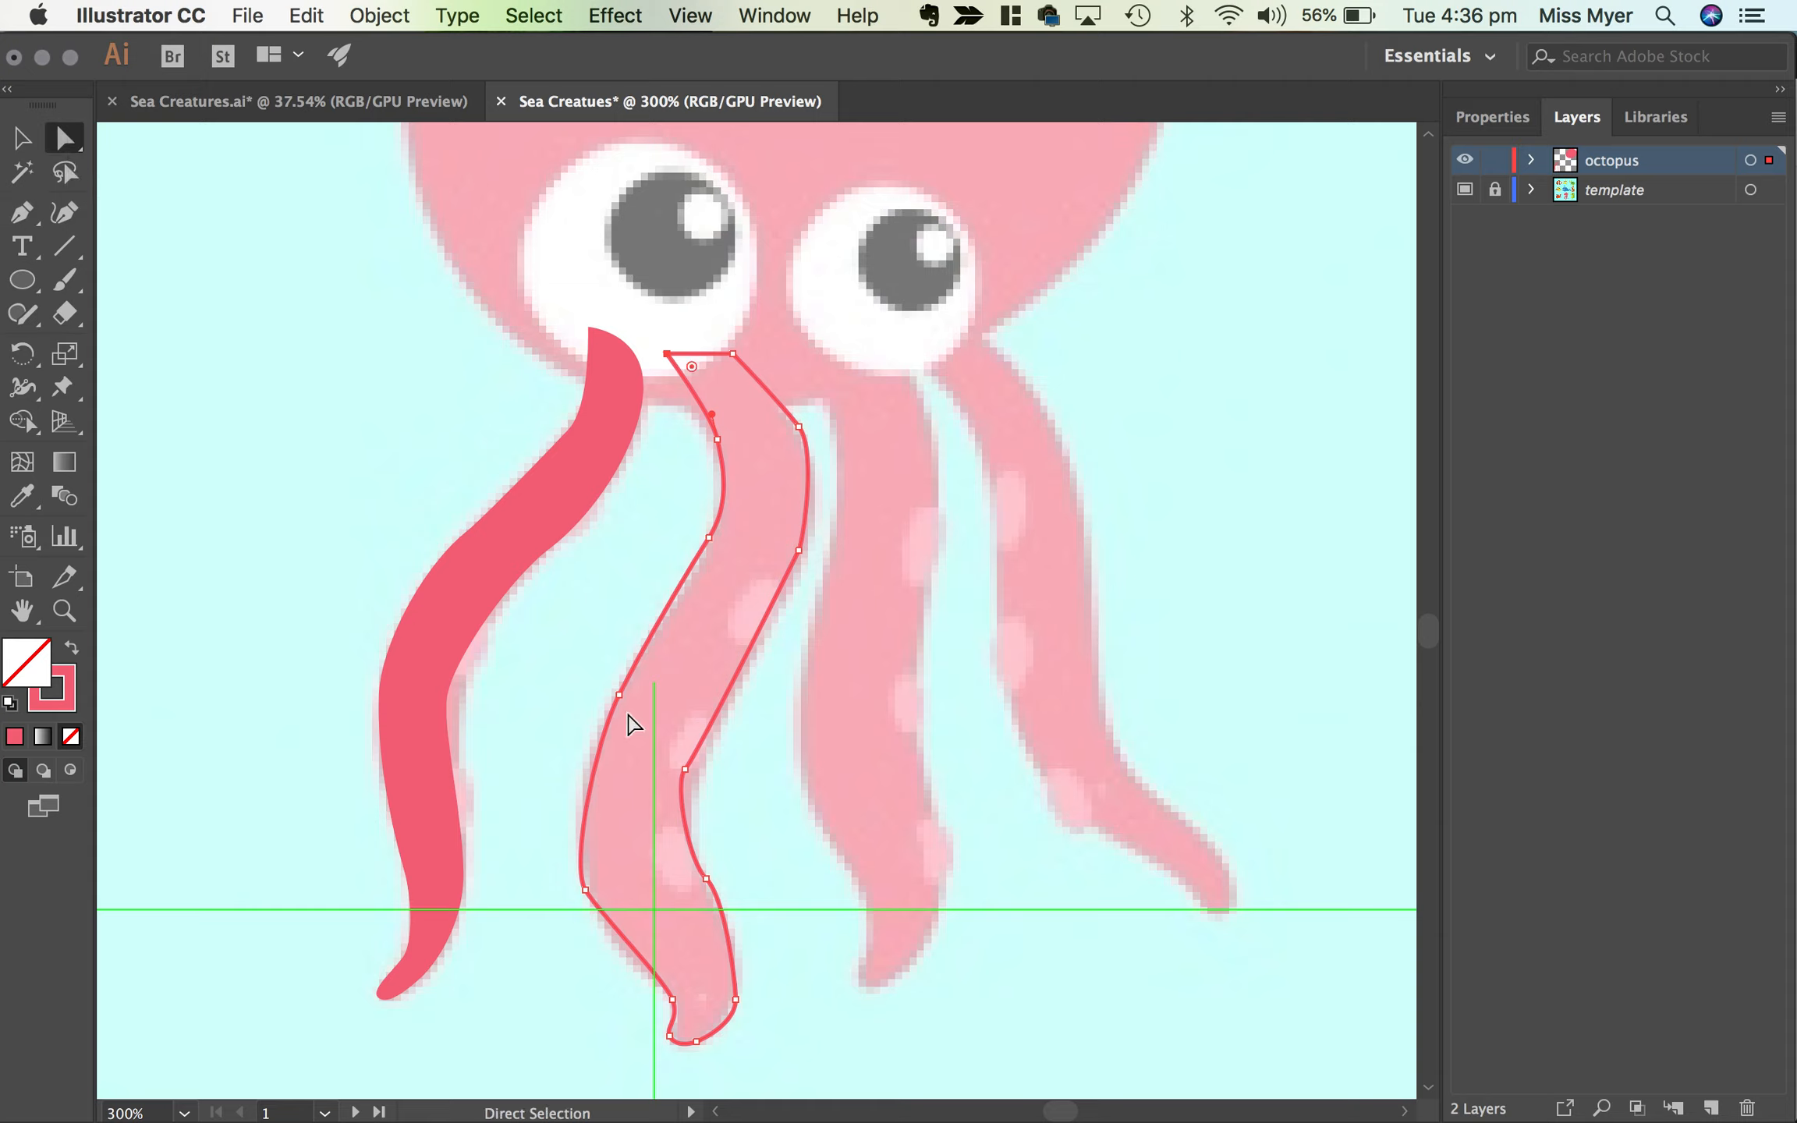
pyautogui.click(574, 866)
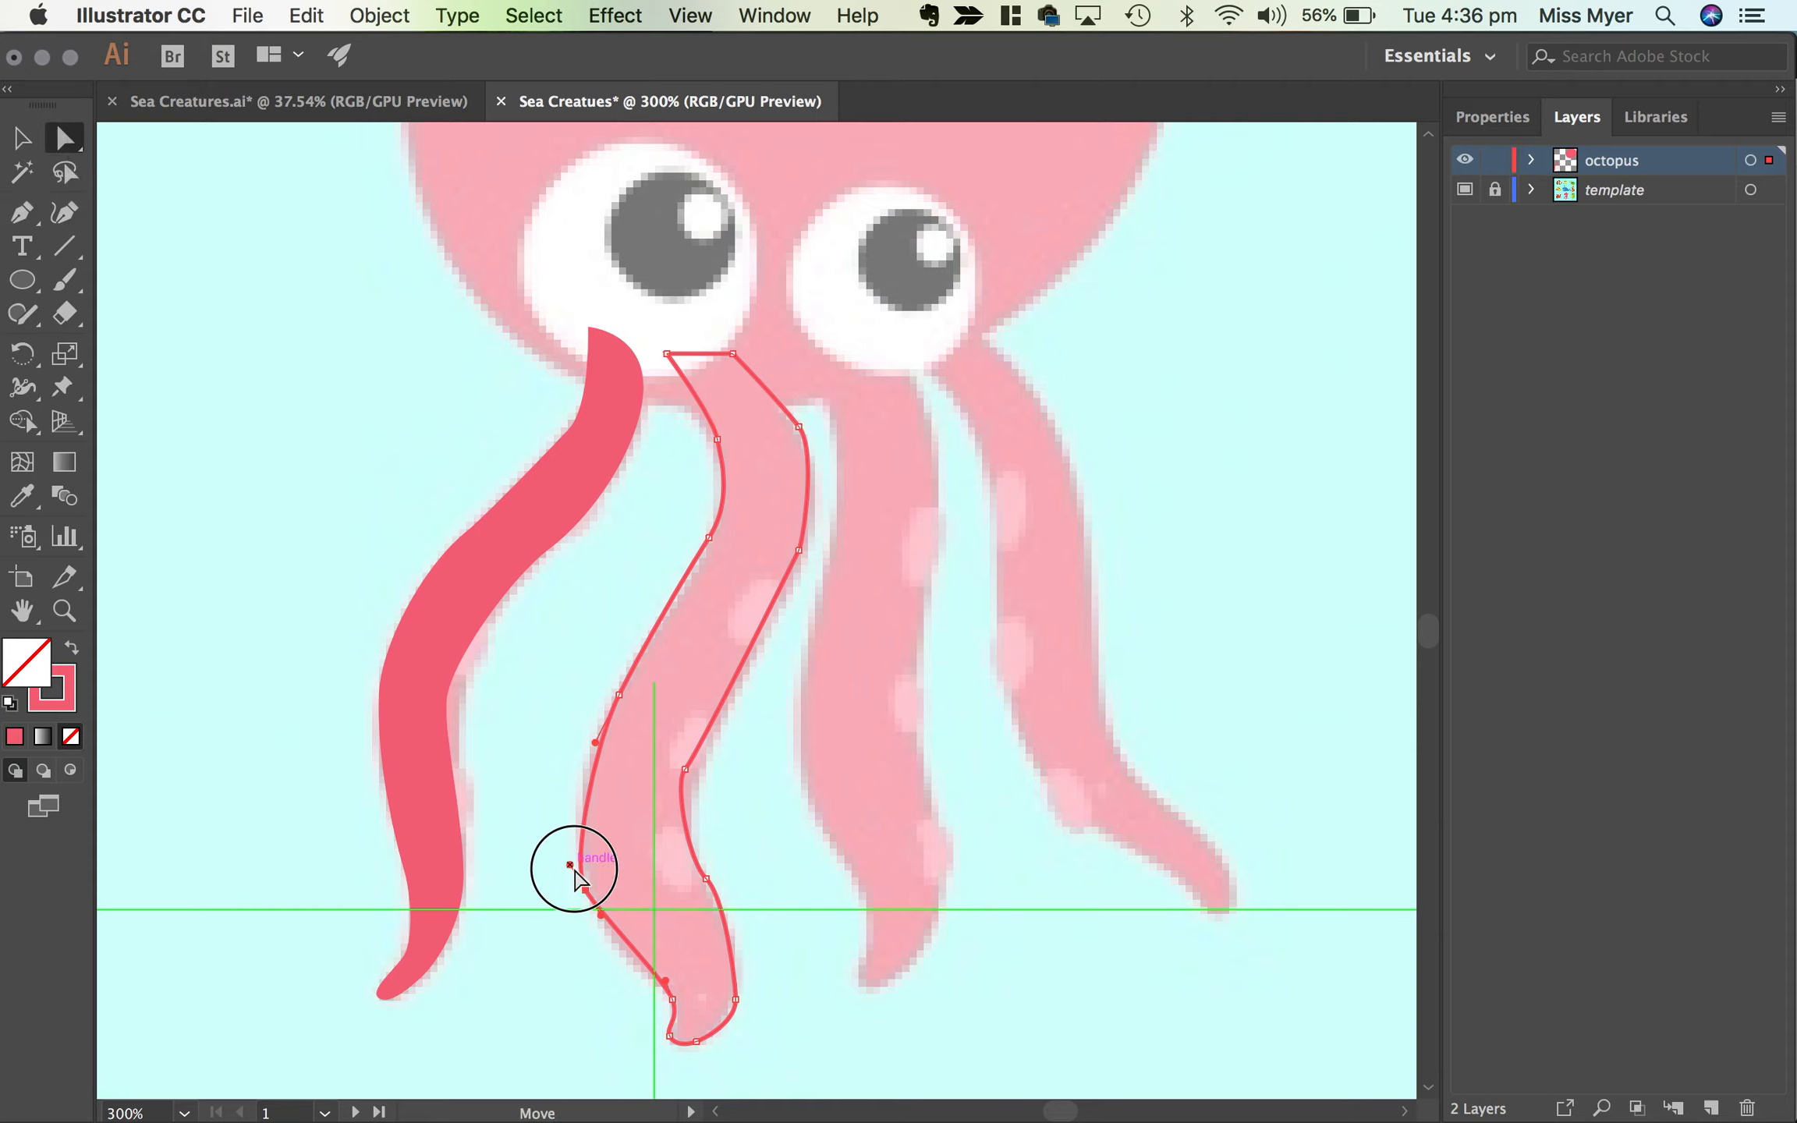
pyautogui.click(587, 889)
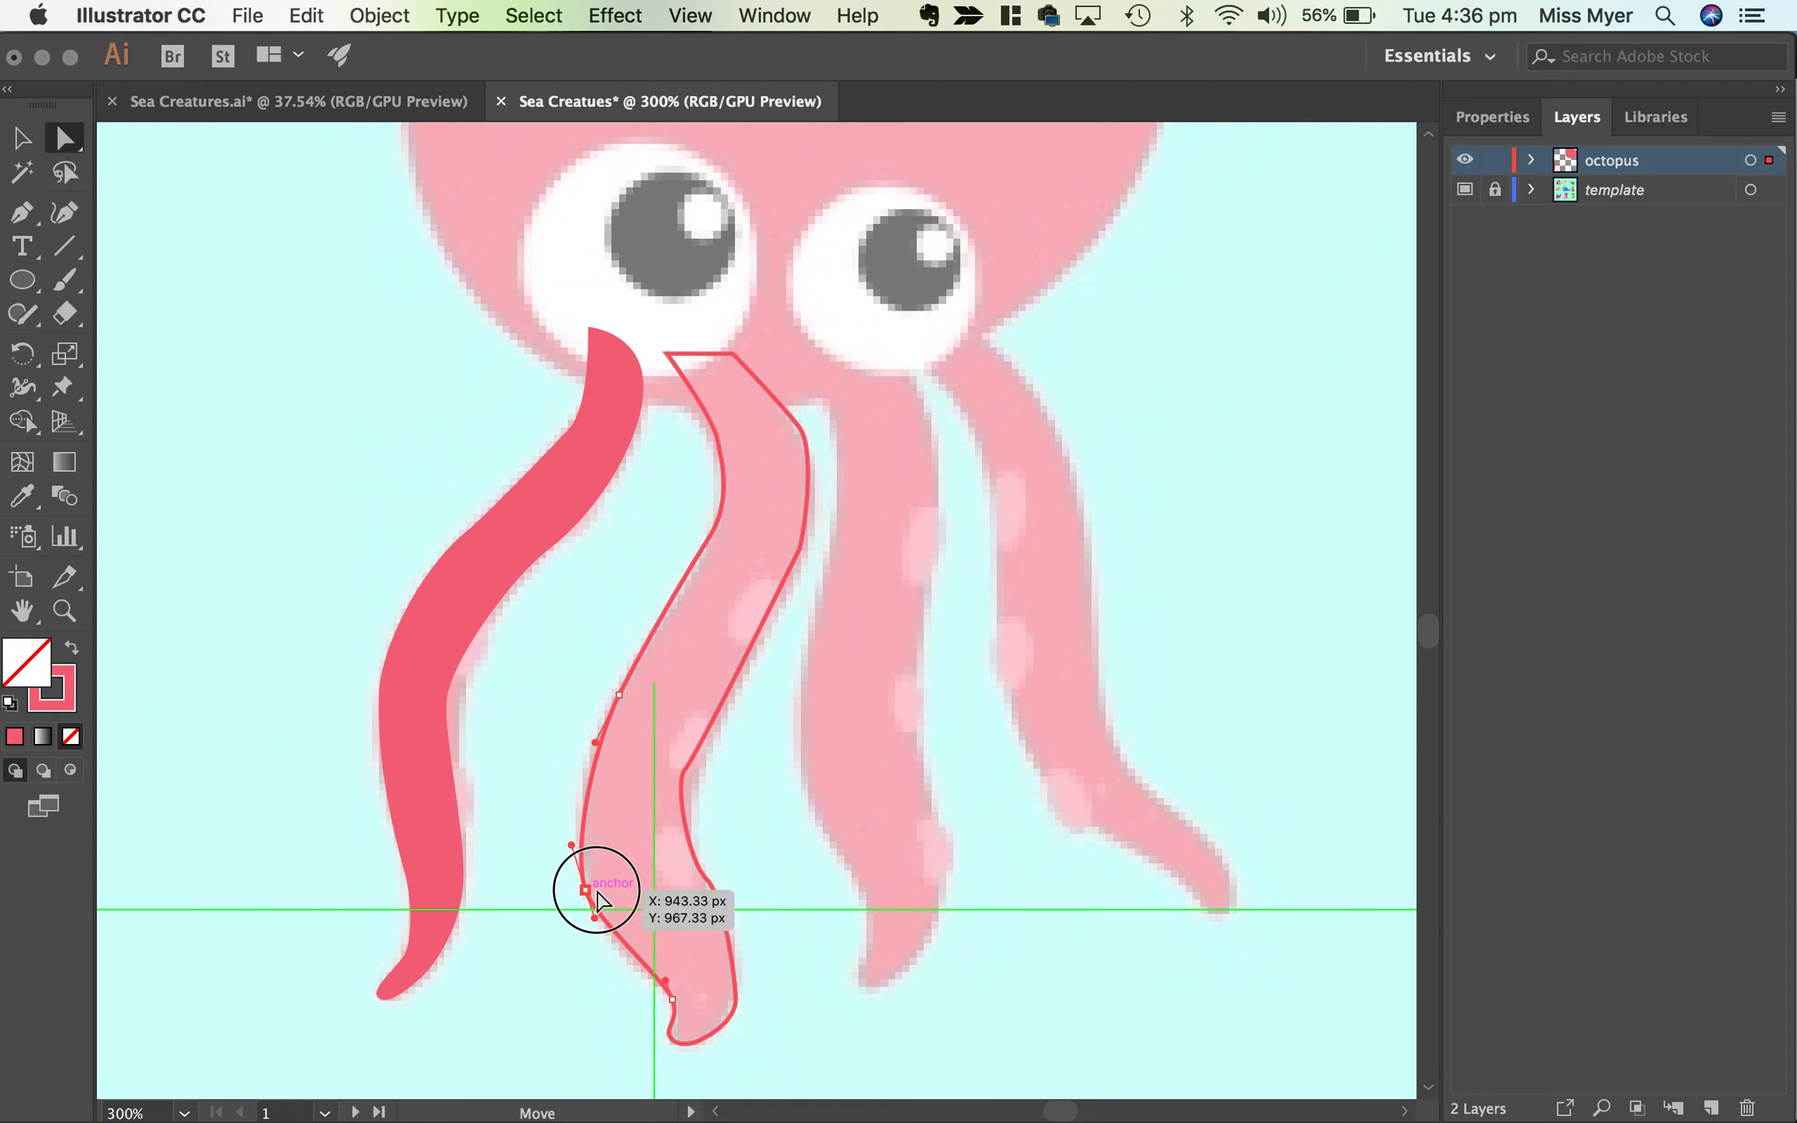
pyautogui.moveTo(600, 899); pyautogui.dragTo(613, 897)
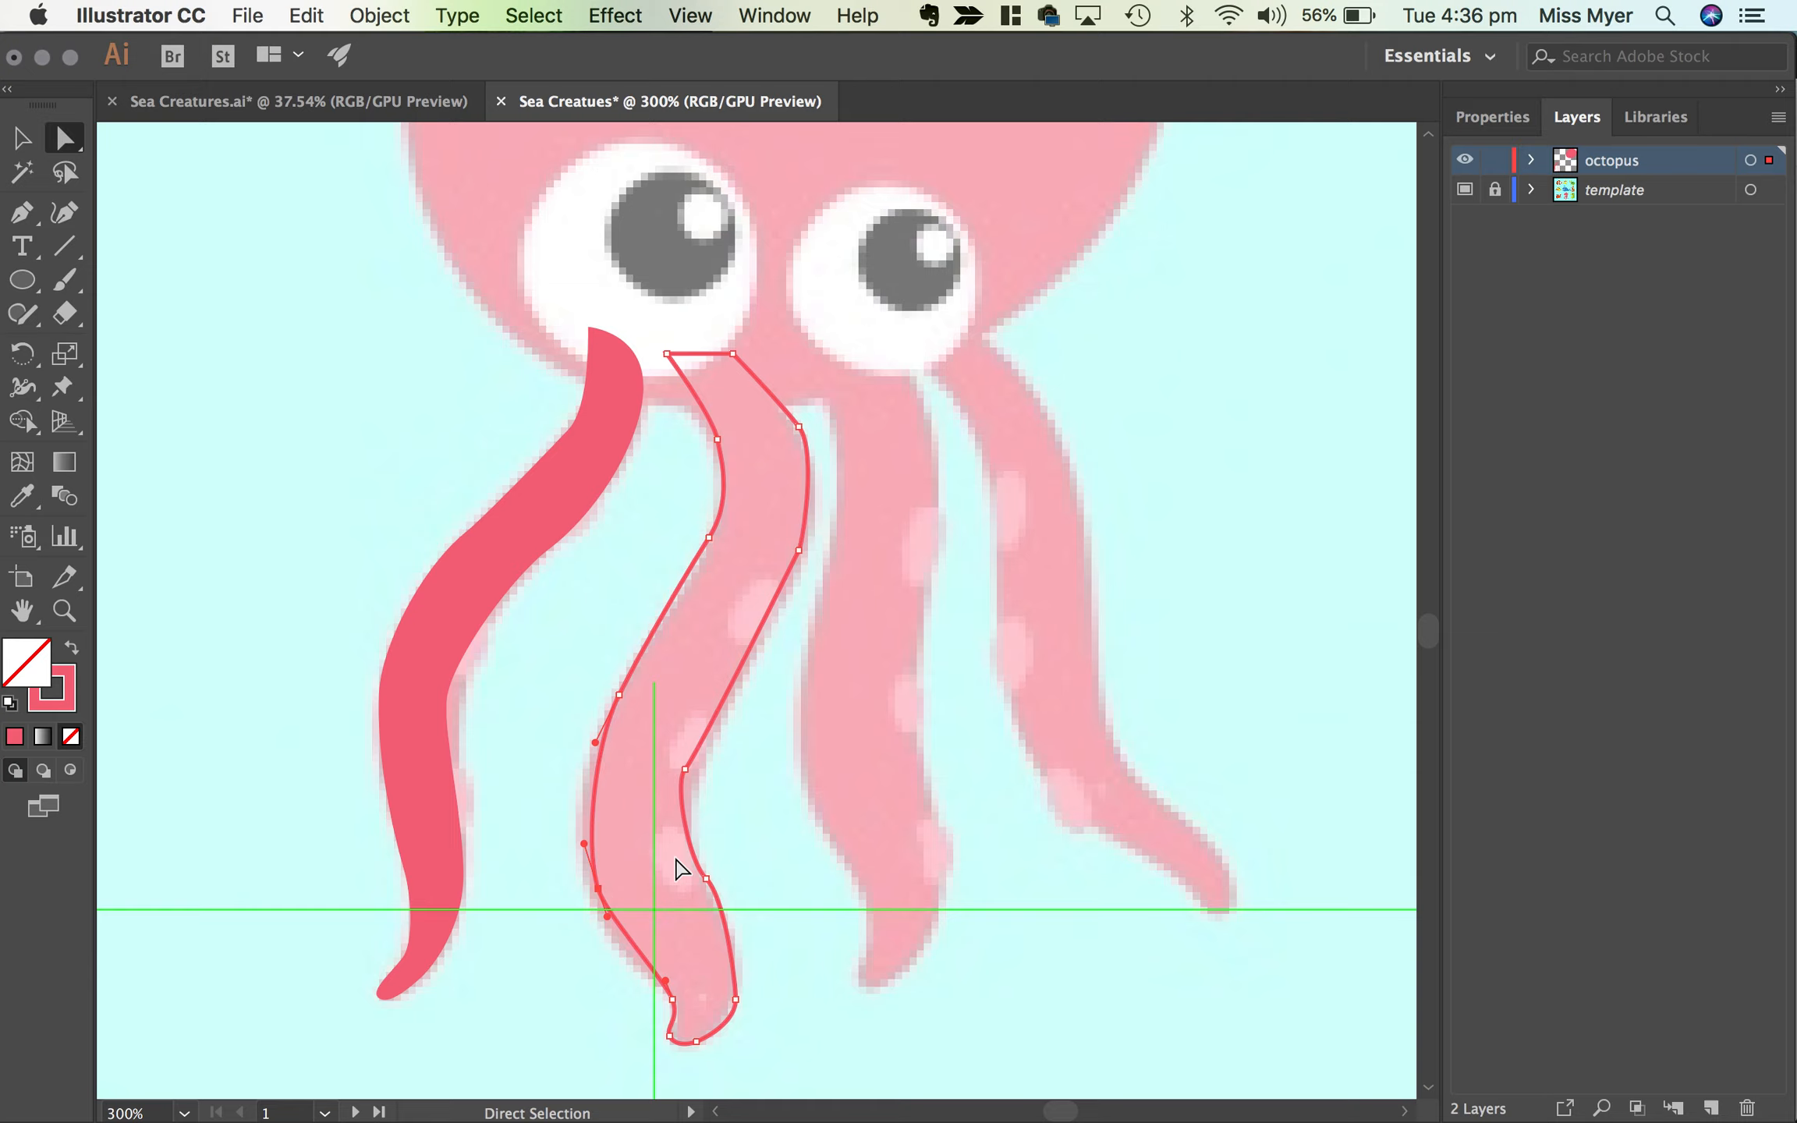
# Step: Reshape the inner edge of the second tentacle near its tip by adjusting anchors and handles to follow the template
pyautogui.scroll(5, 681, 870)
pyautogui.moveTo(706, 620); pyautogui.dragTo(689, 698)
pyautogui.moveTo(702, 628); pyautogui.dragTo(721, 630)
pyautogui.click(753, 926)
pyautogui.moveTo(709, 875); pyautogui.dragTo(702, 841)
pyautogui.scroll(-10, 857, 939)
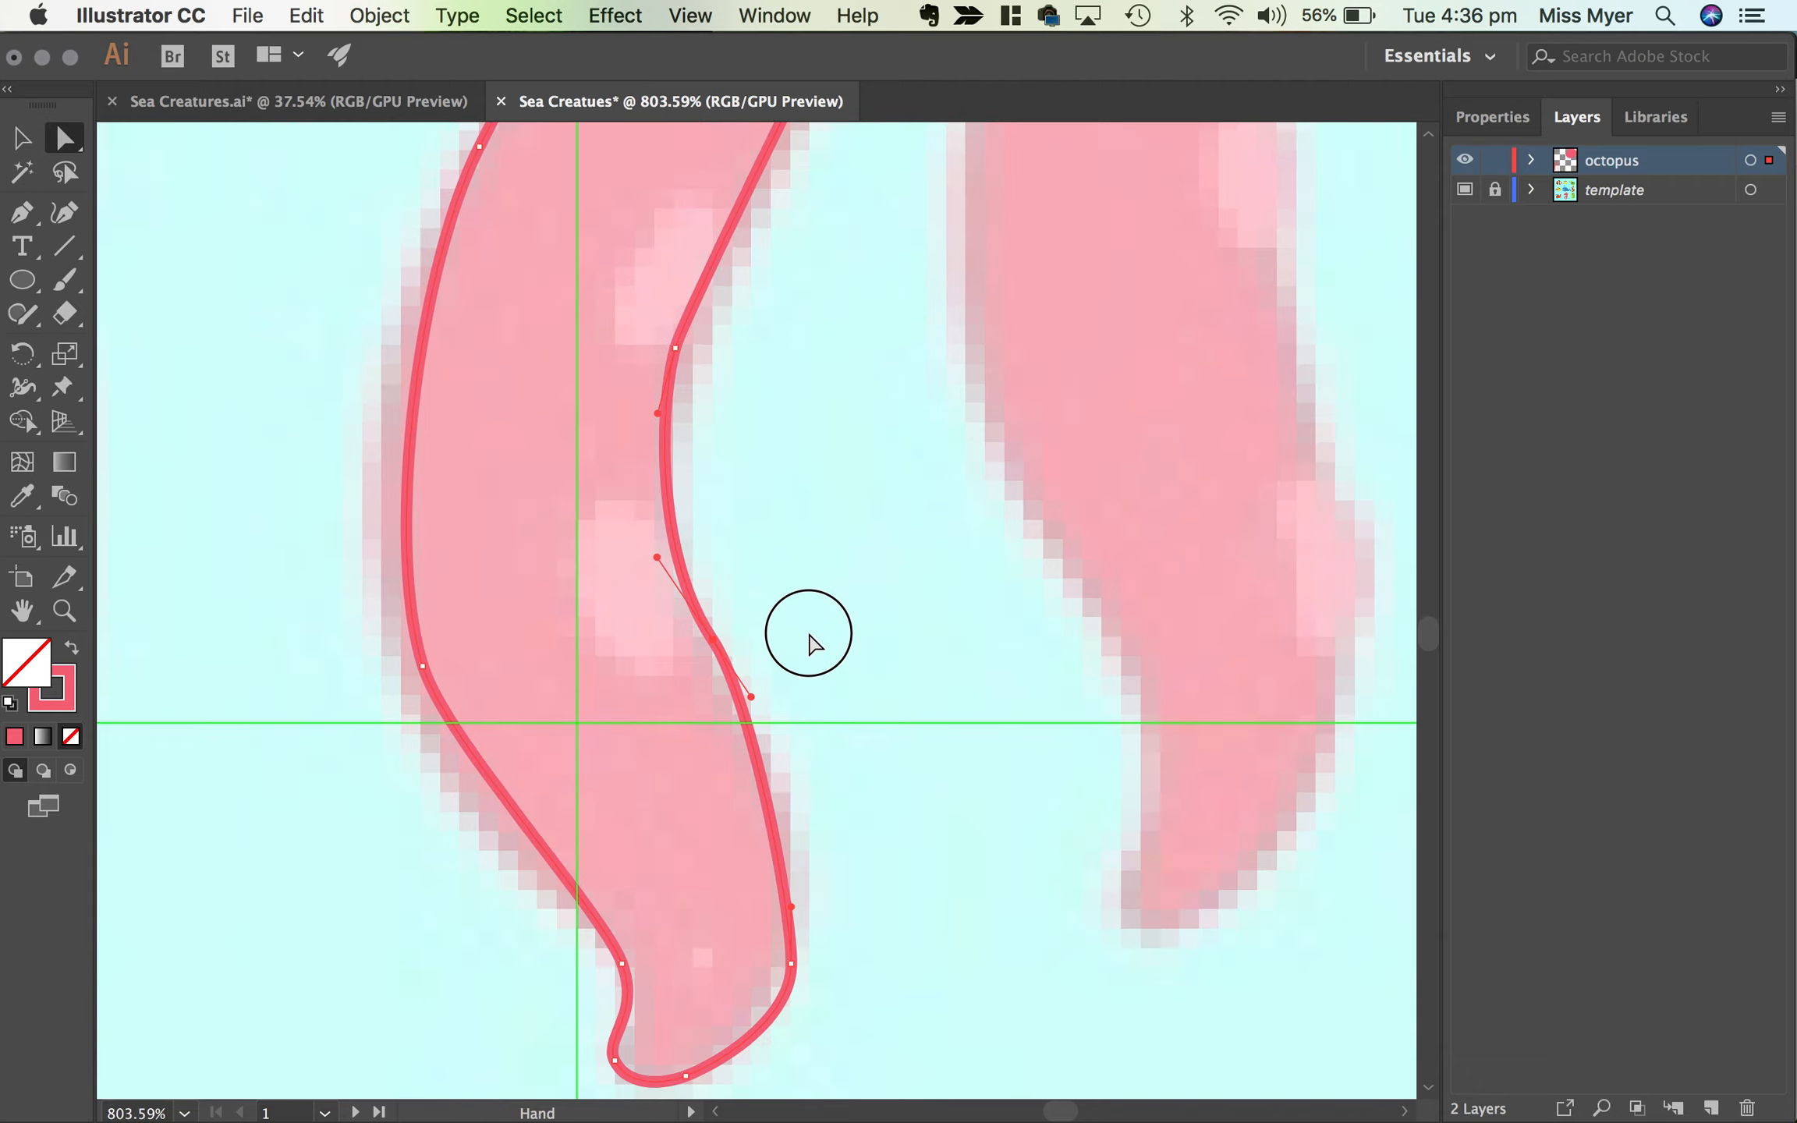
pyautogui.moveTo(808, 864)
pyautogui.mouseDown()
pyautogui.moveTo(792, 842)
pyautogui.moveTo(793, 894)
pyautogui.mouseUp()
pyautogui.moveTo(793, 793); pyautogui.dragTo(823, 747)
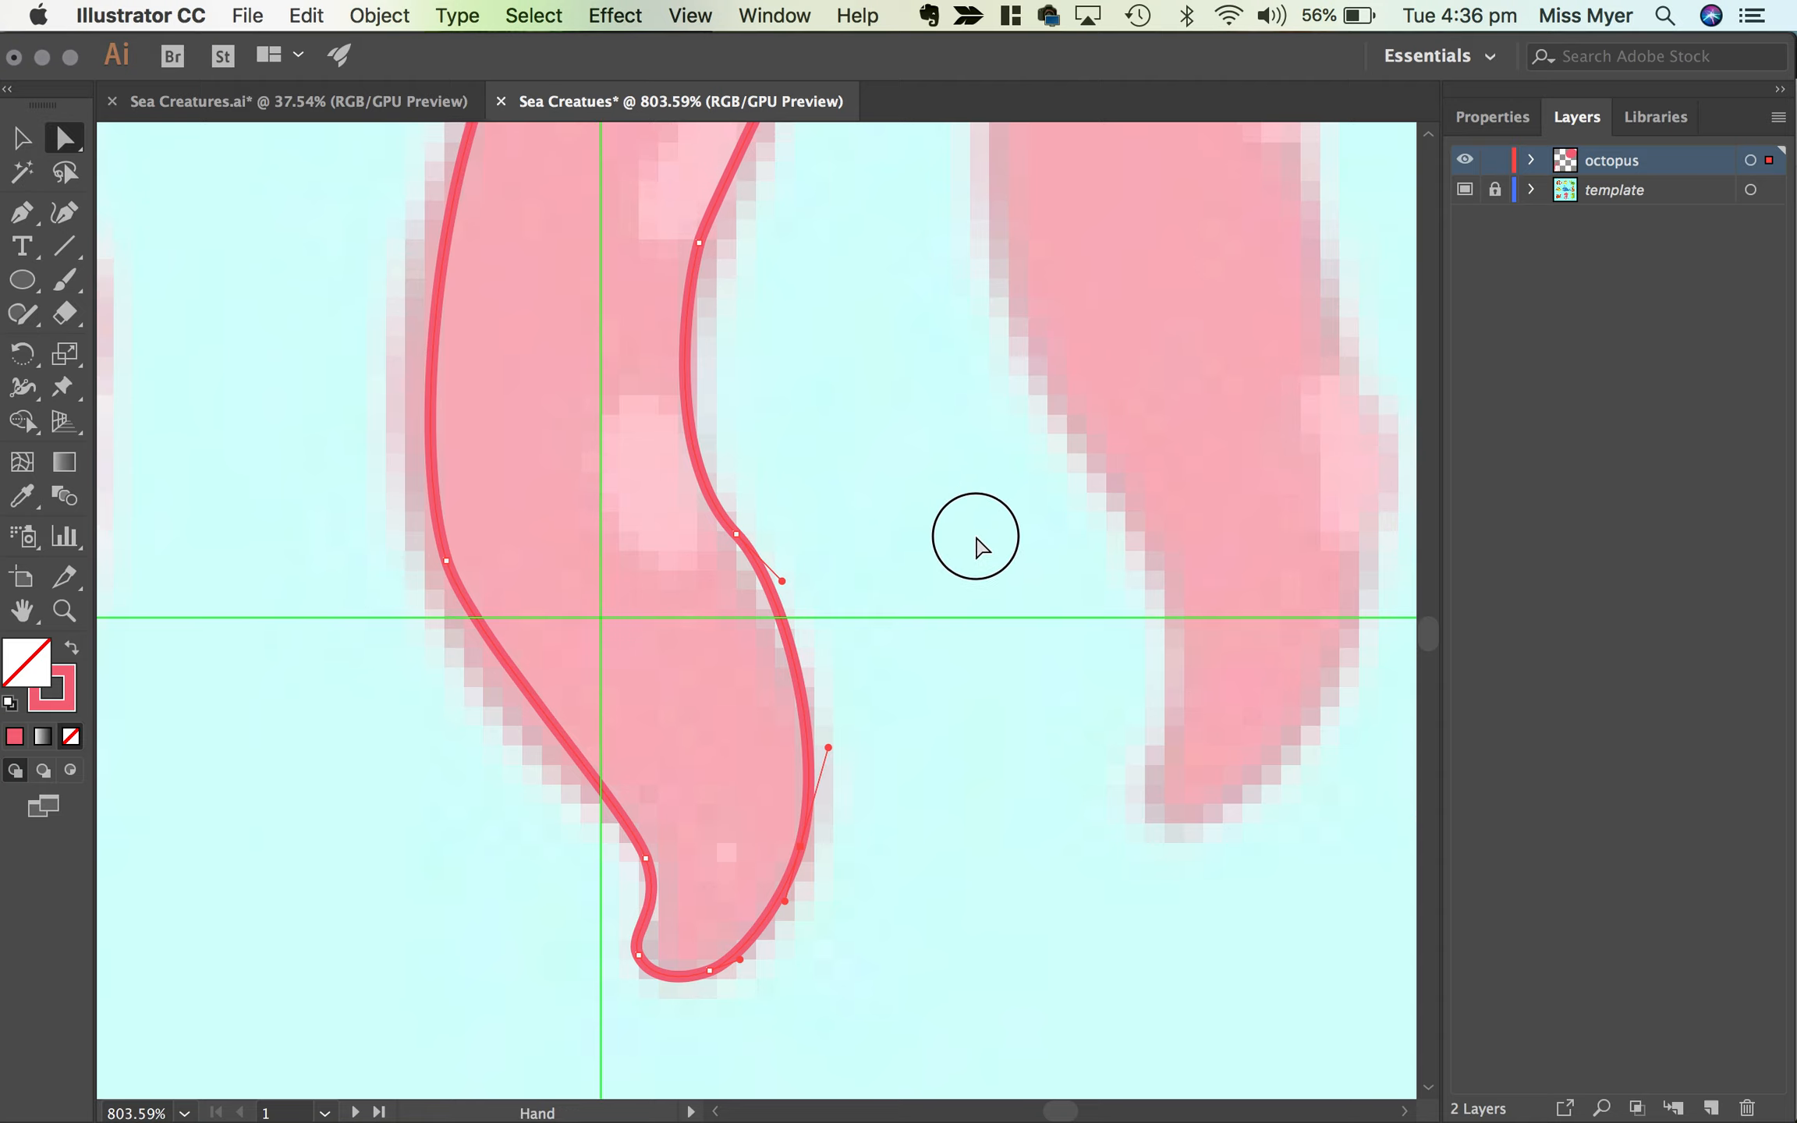
# Step: Move the anchor on the second tentacle's upper inner-edge curve slightly down, restore its pink fill without stroke, and deselect it
pyautogui.scroll(13, 882, 979)
pyautogui.scroll(-5, 871, 951)
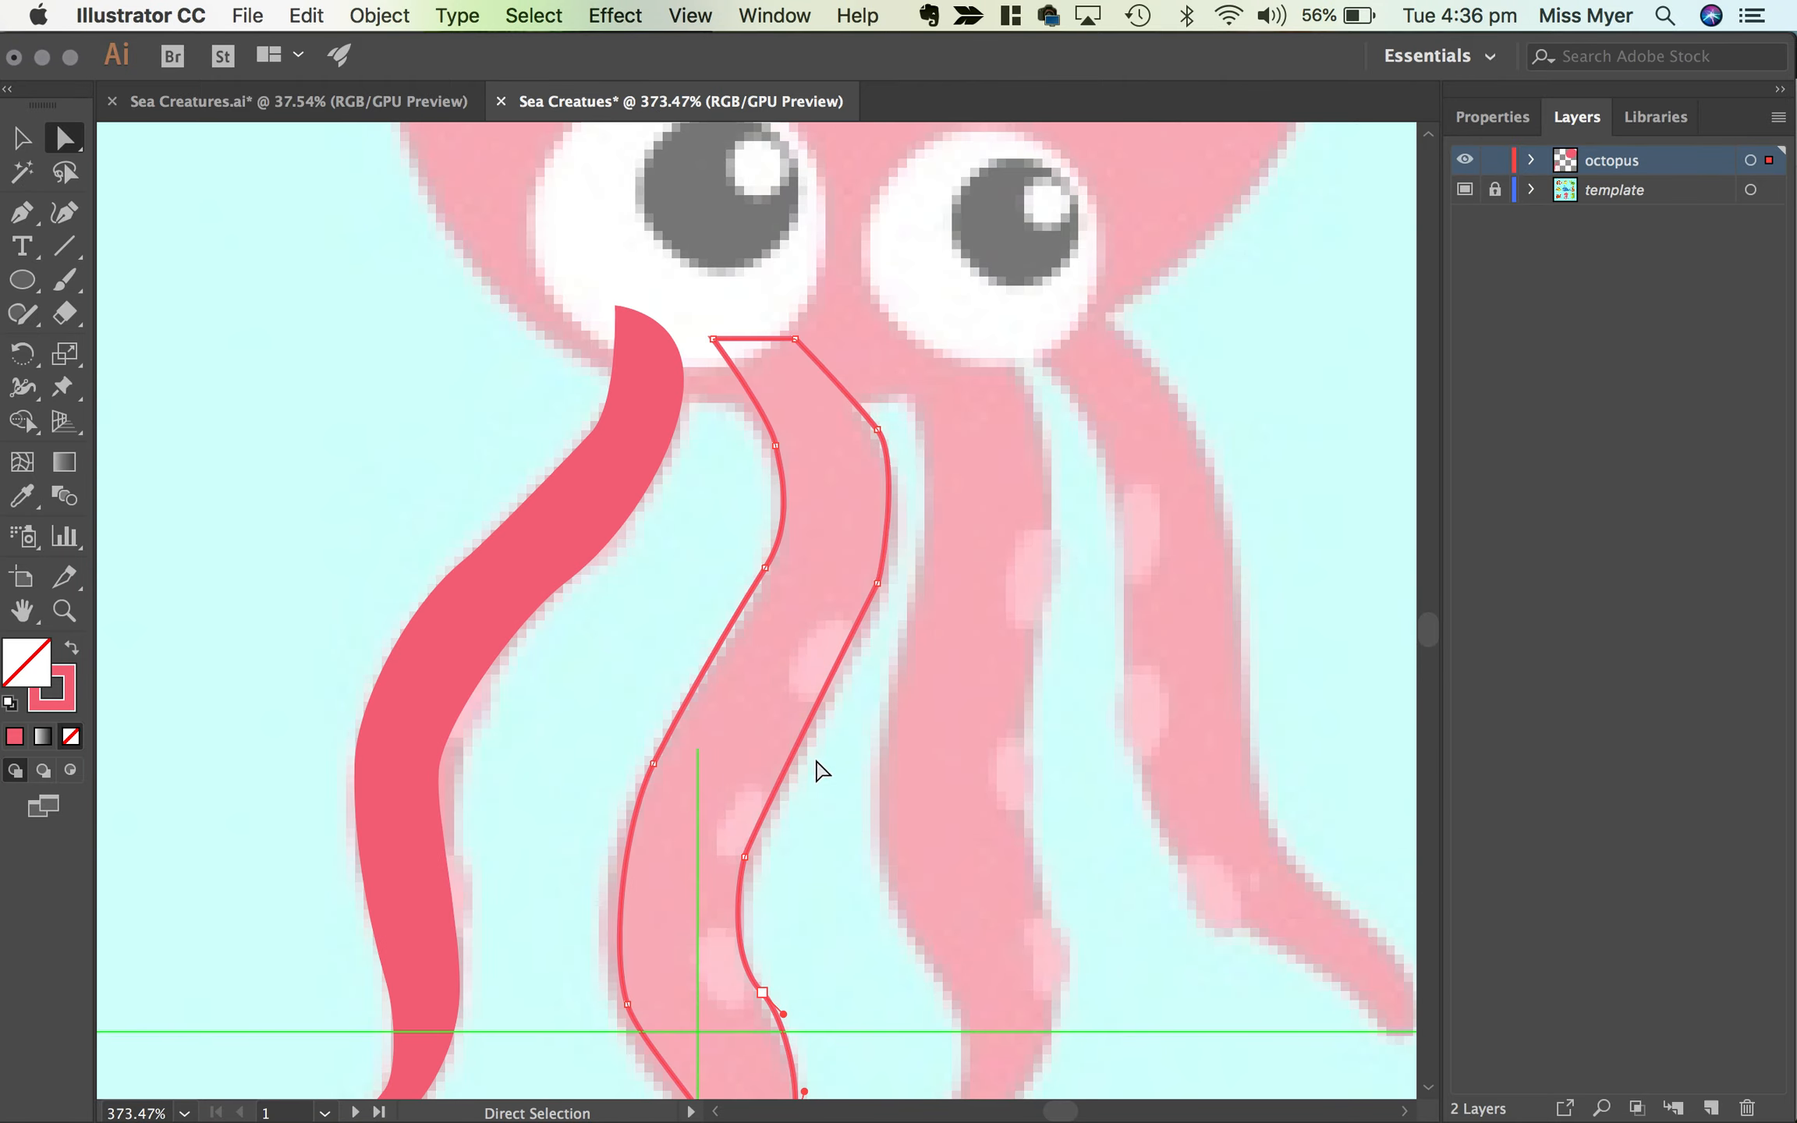
pyautogui.moveTo(876, 586); pyautogui.dragTo(877, 609)
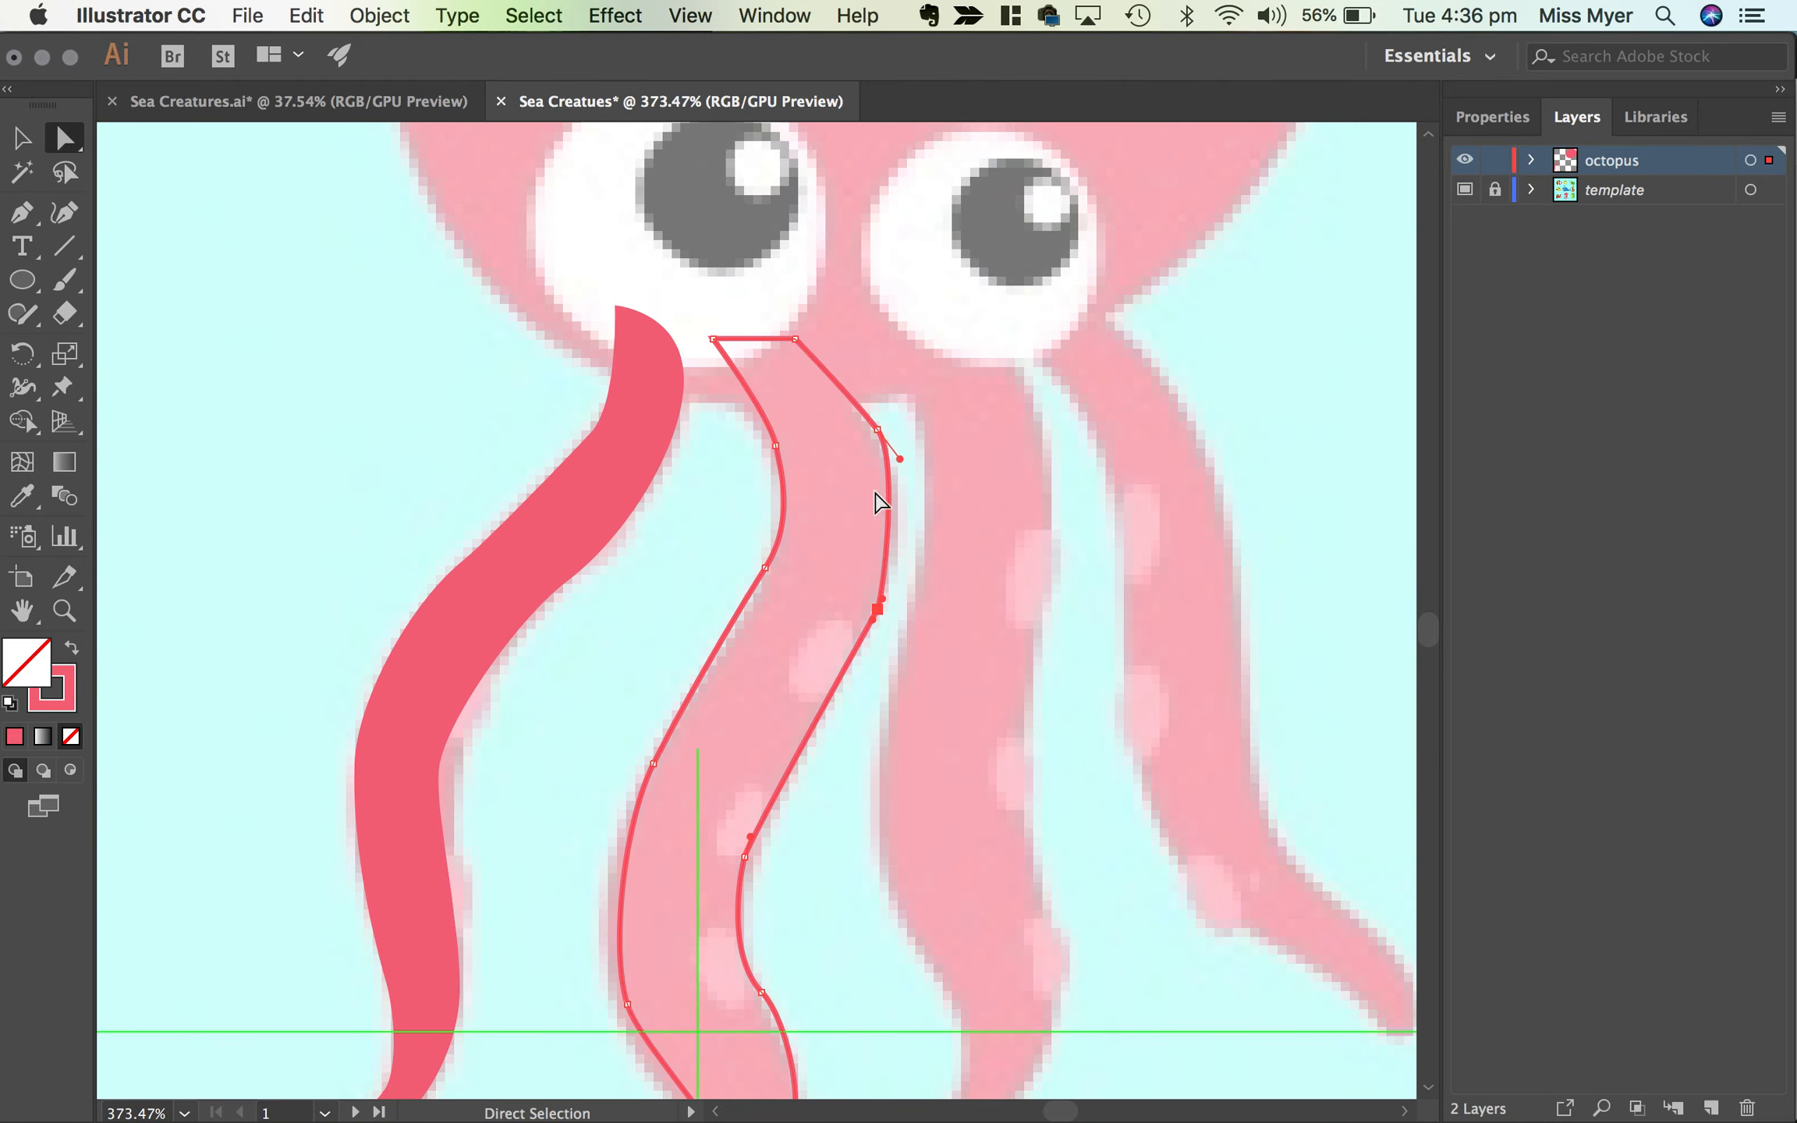
pyautogui.click(876, 429)
pyautogui.scroll(-3, 918, 629)
pyautogui.scroll(-5, 906, 793)
pyautogui.hscroll(4, 906, 793)
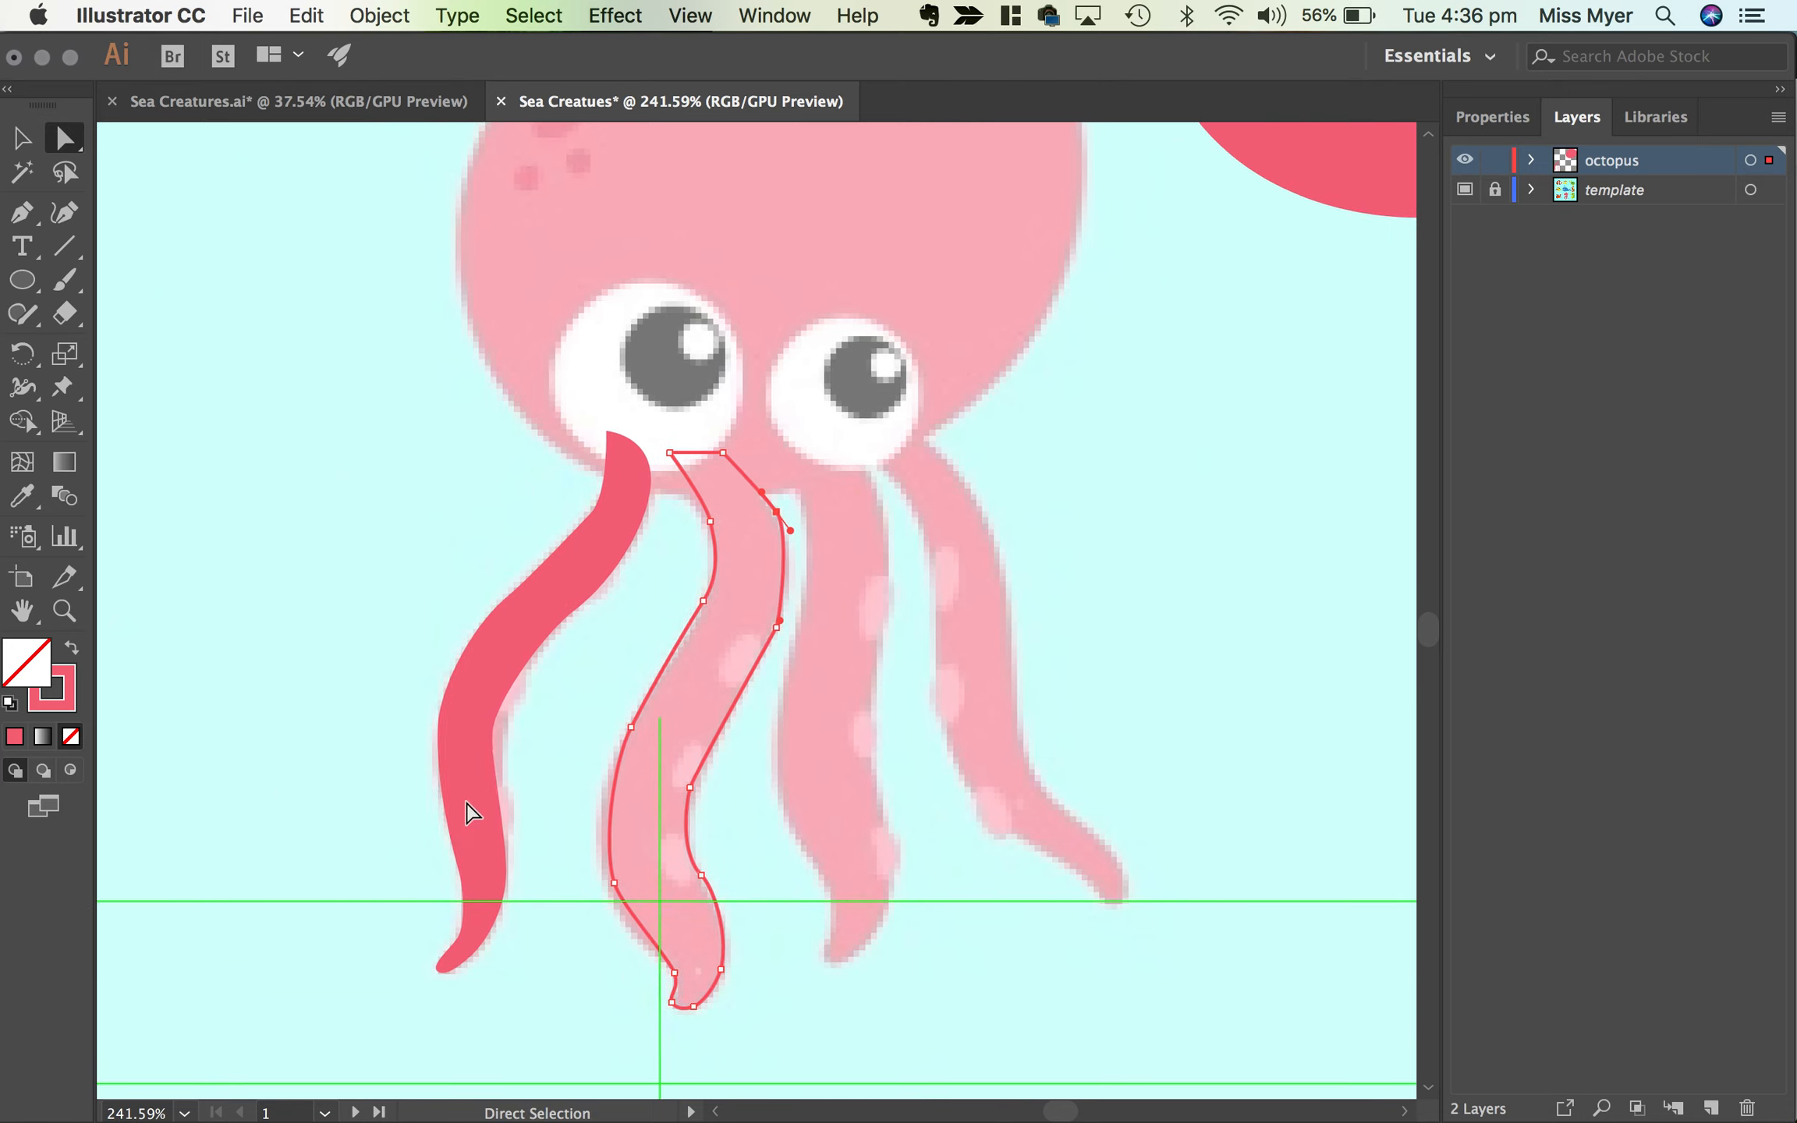
pyautogui.click(71, 652)
pyautogui.click(833, 708)
# Step: Trace the third tentacle's left edge with the Pen tool, from the octopus's body down around the tip
pyautogui.hscroll(5, 866, 731)
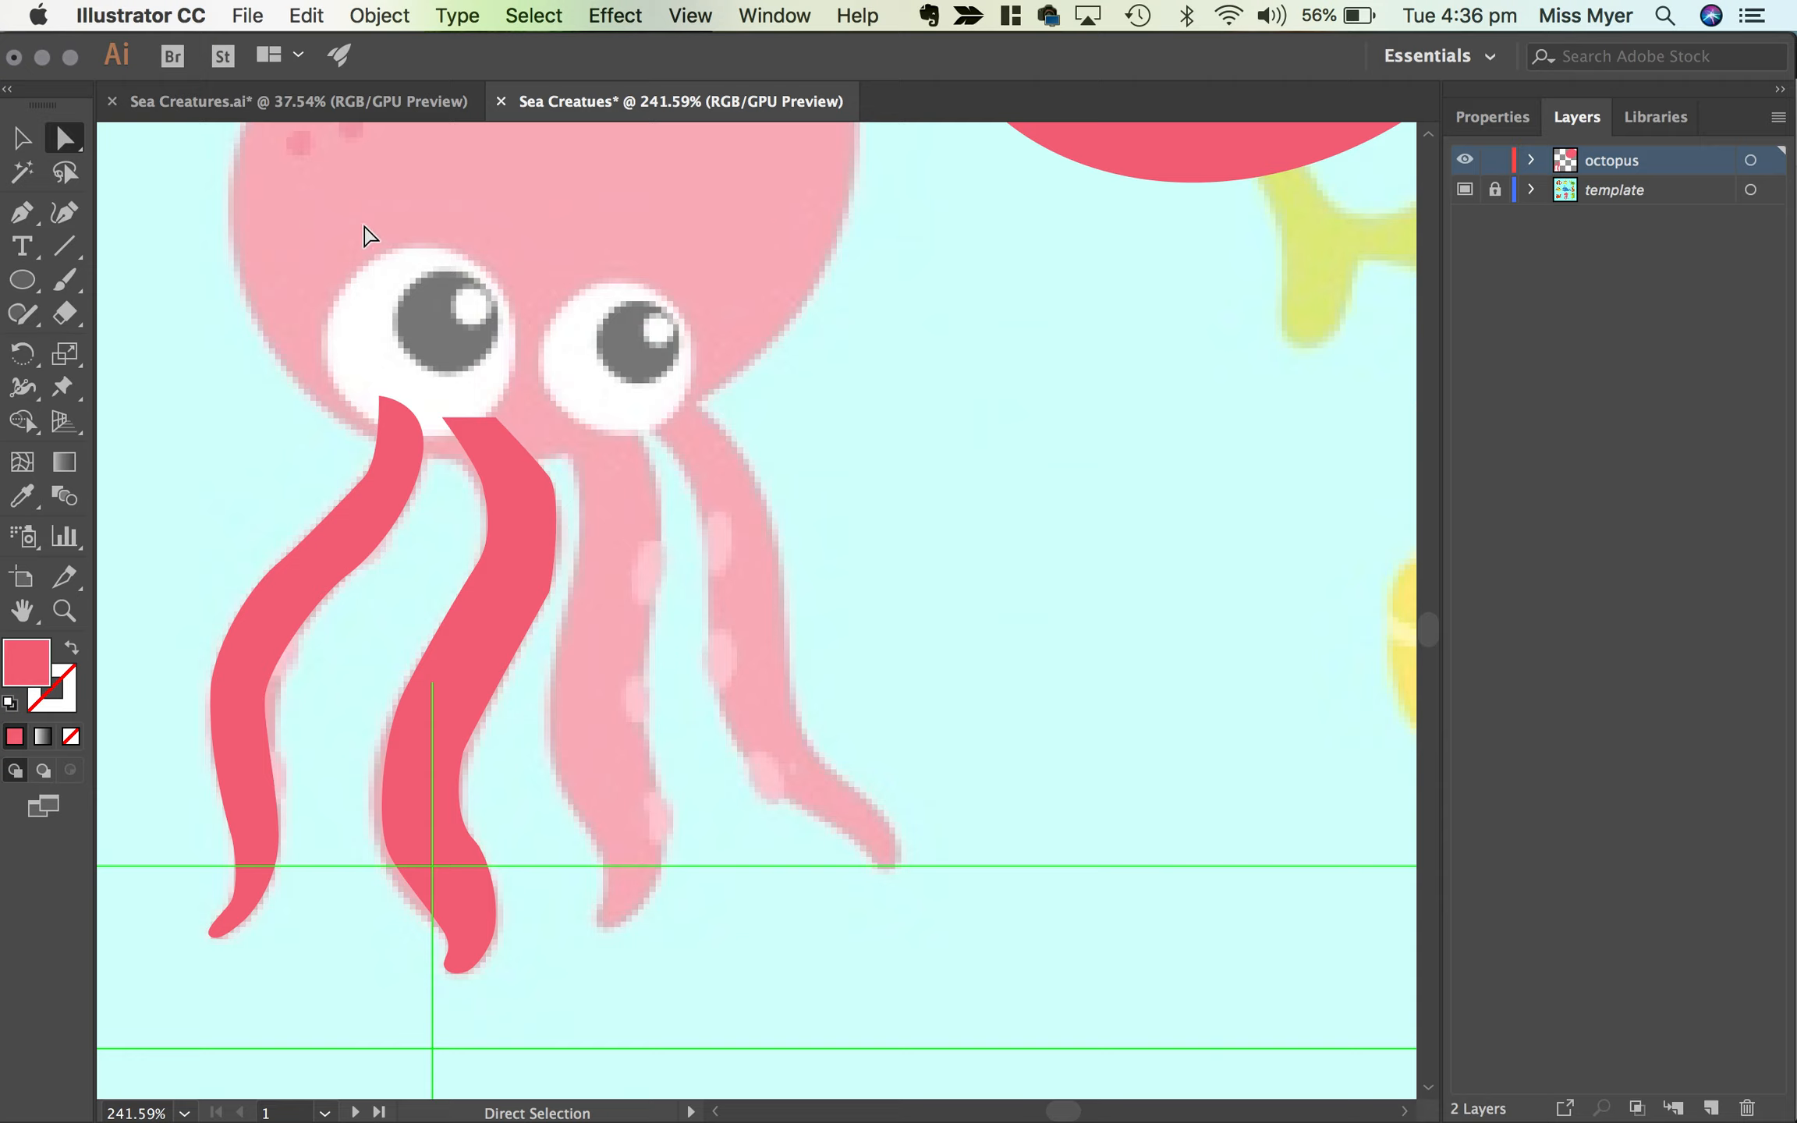
pyautogui.click(22, 211)
pyautogui.click(565, 439)
pyautogui.moveTo(588, 519); pyautogui.dragTo(584, 544)
pyautogui.moveTo(565, 623); pyautogui.dragTo(558, 641)
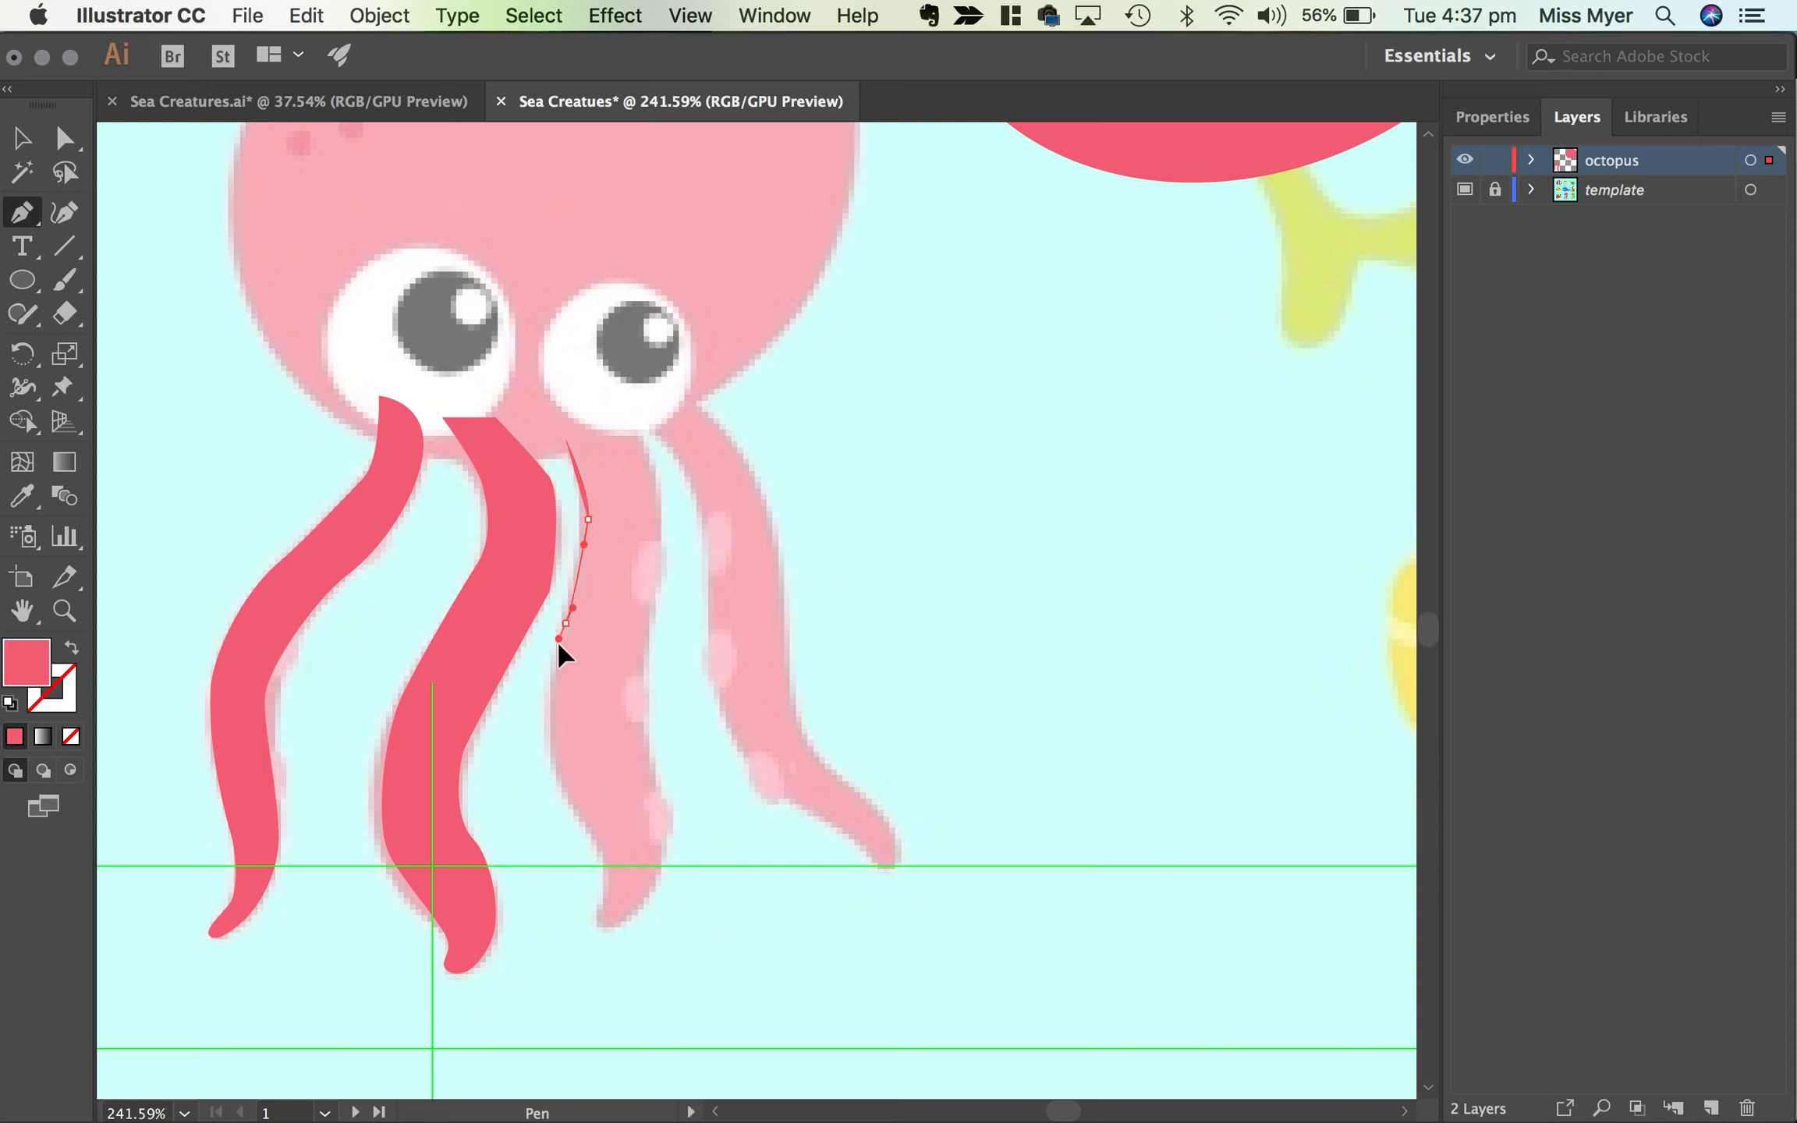
pyautogui.click(602, 851)
pyautogui.moveTo(602, 905); pyautogui.dragTo(605, 924)
pyautogui.click(606, 926)
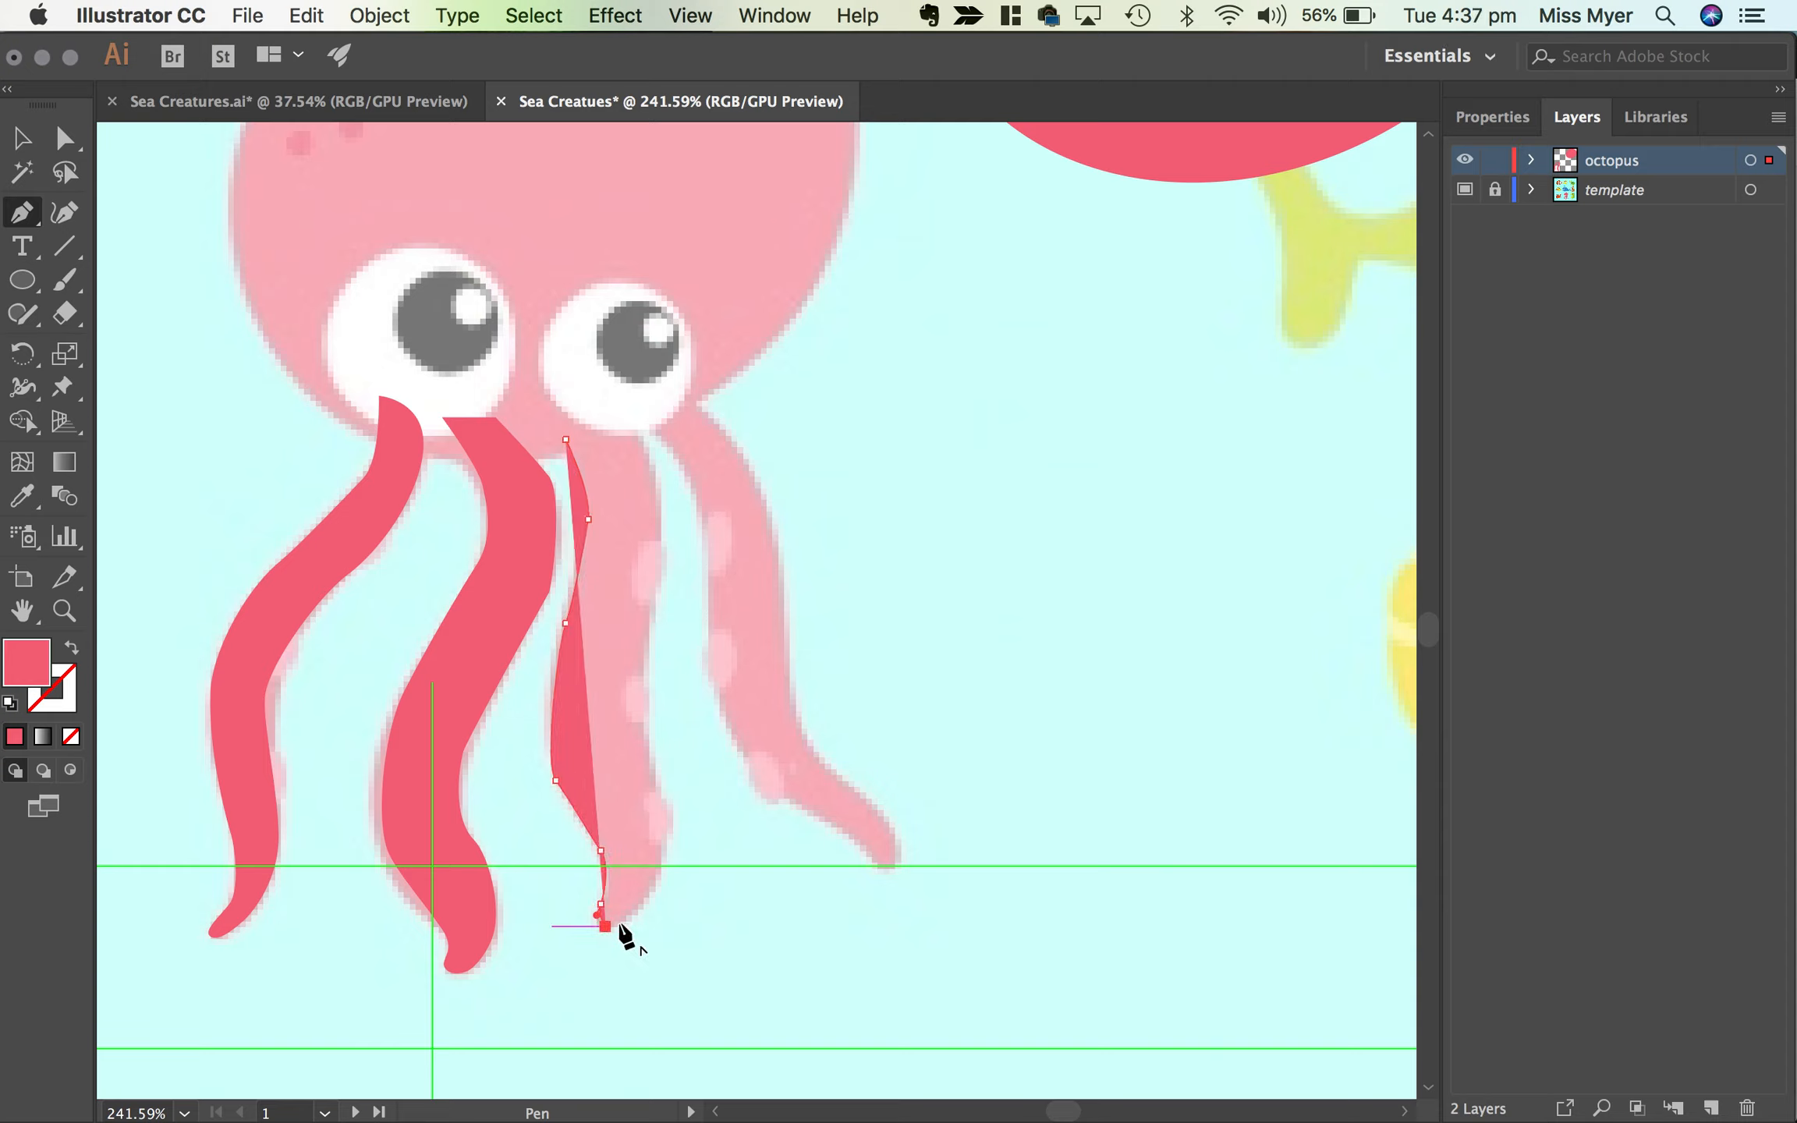
pyautogui.click(632, 916)
# Step: Continue the third tentacle's path up its right edge and close it at the starting anchor beneath the right eye
pyautogui.moveTo(669, 830); pyautogui.dragTo(663, 801)
pyautogui.moveTo(639, 676); pyautogui.dragTo(641, 653)
pyautogui.moveTo(668, 536); pyautogui.dragTo(660, 515)
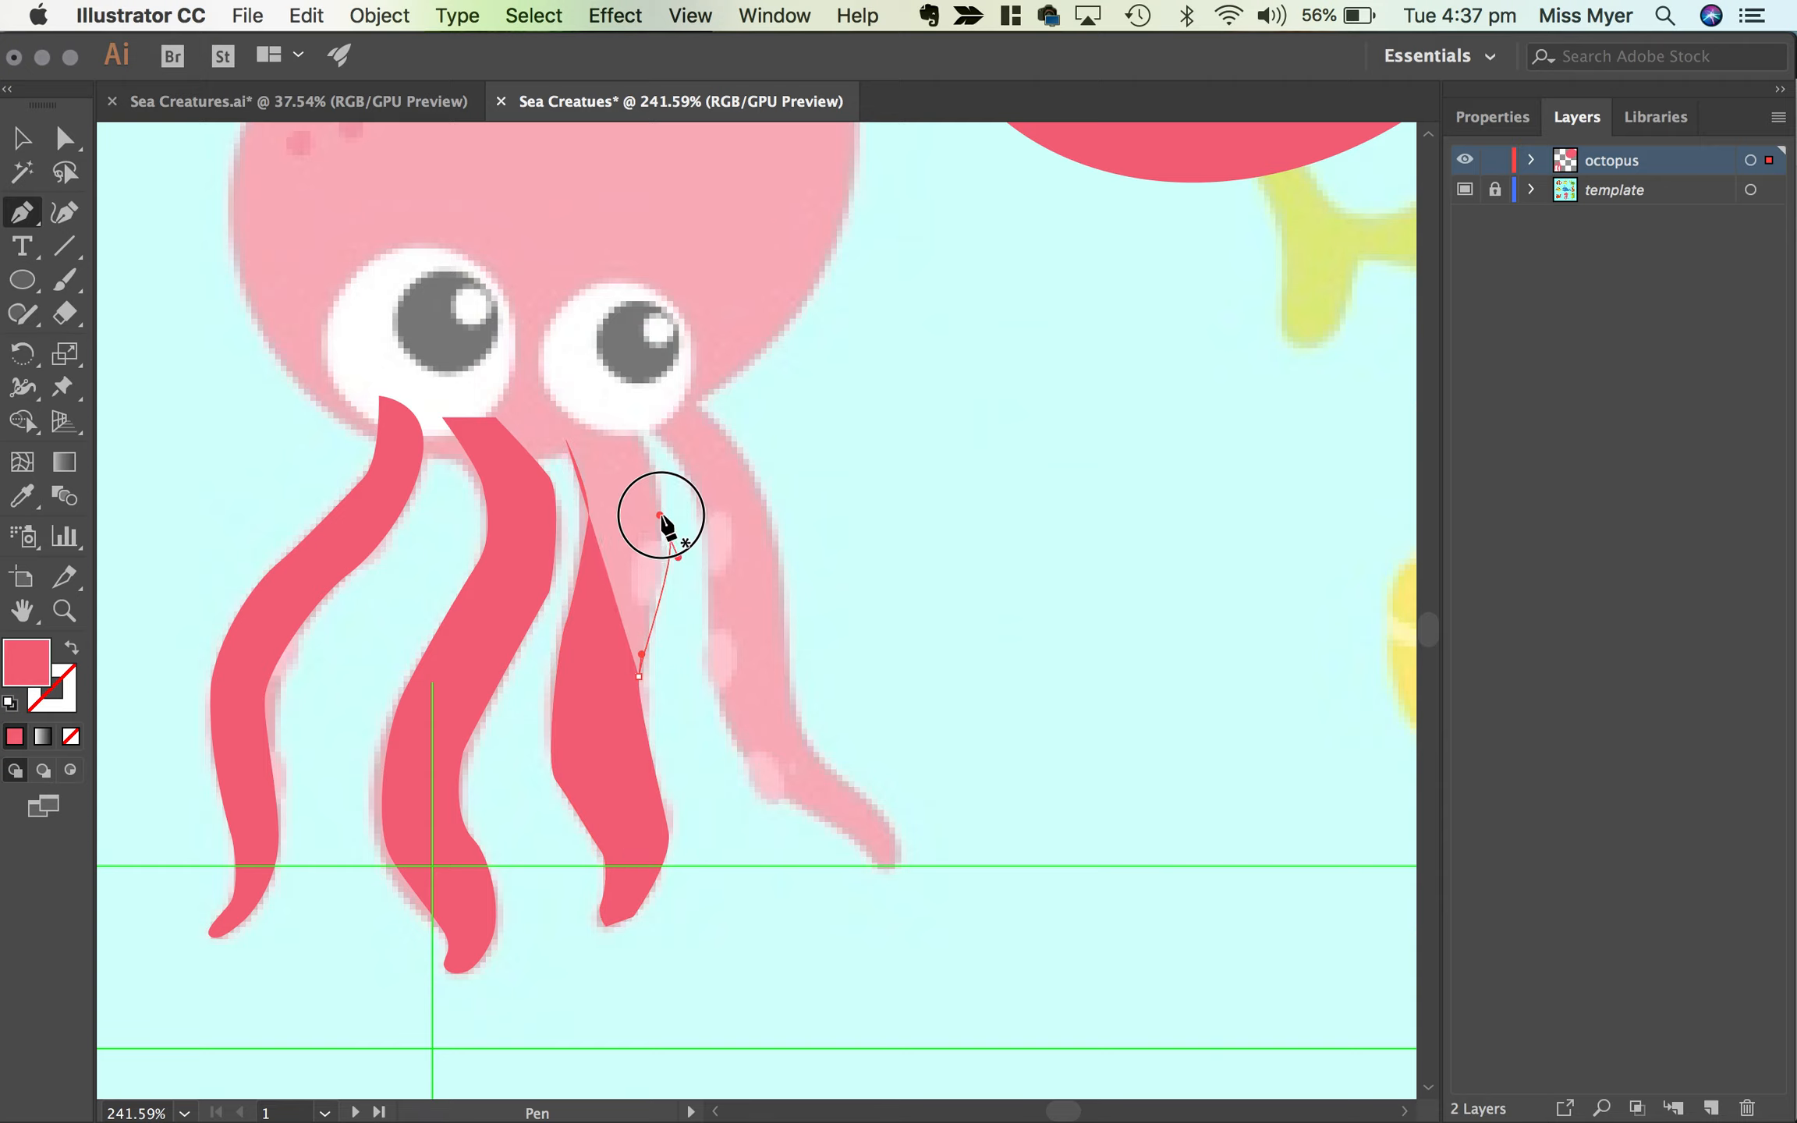
pyautogui.click(637, 425)
pyautogui.click(565, 439)
# Step: Trace the left edge of the rightmost tentacle with straight Pen segments, from beneath the right eye down to the tip
pyautogui.click(653, 428)
pyautogui.click(686, 468)
pyautogui.click(705, 538)
pyautogui.click(706, 641)
pyautogui.keyDown('super'); pyautogui.click(718, 704); pyautogui.keyUp('super')
pyautogui.click(752, 789)
pyautogui.click(799, 809)
pyautogui.click(874, 854)
pyautogui.click(880, 873)
# Step: Continue the rightmost tentacle's straight-segment path around the tip and up its right edge, close it beneath the right eye, and deselect it
pyautogui.click(907, 872)
pyautogui.click(891, 829)
pyautogui.click(859, 796)
pyautogui.click(779, 747)
pyautogui.click(768, 650)
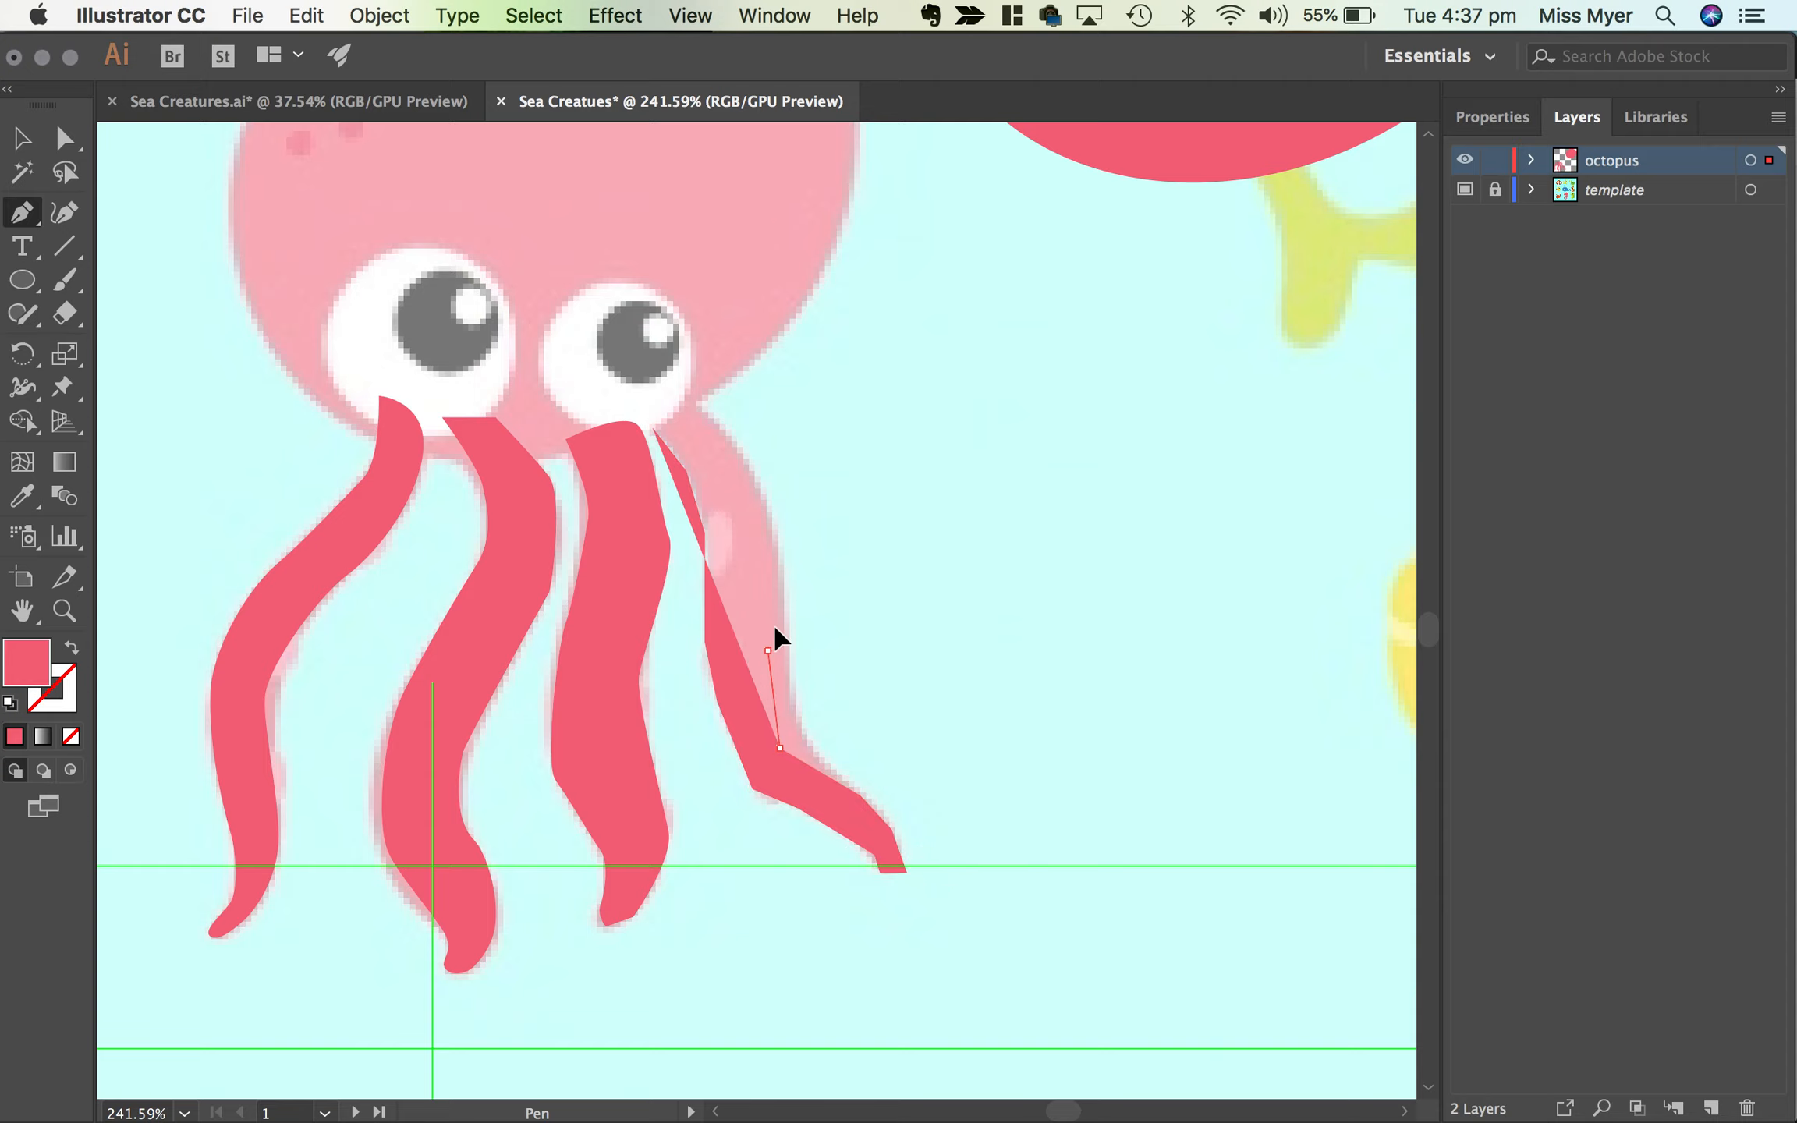
pyautogui.click(772, 545)
pyautogui.click(762, 474)
pyautogui.click(708, 404)
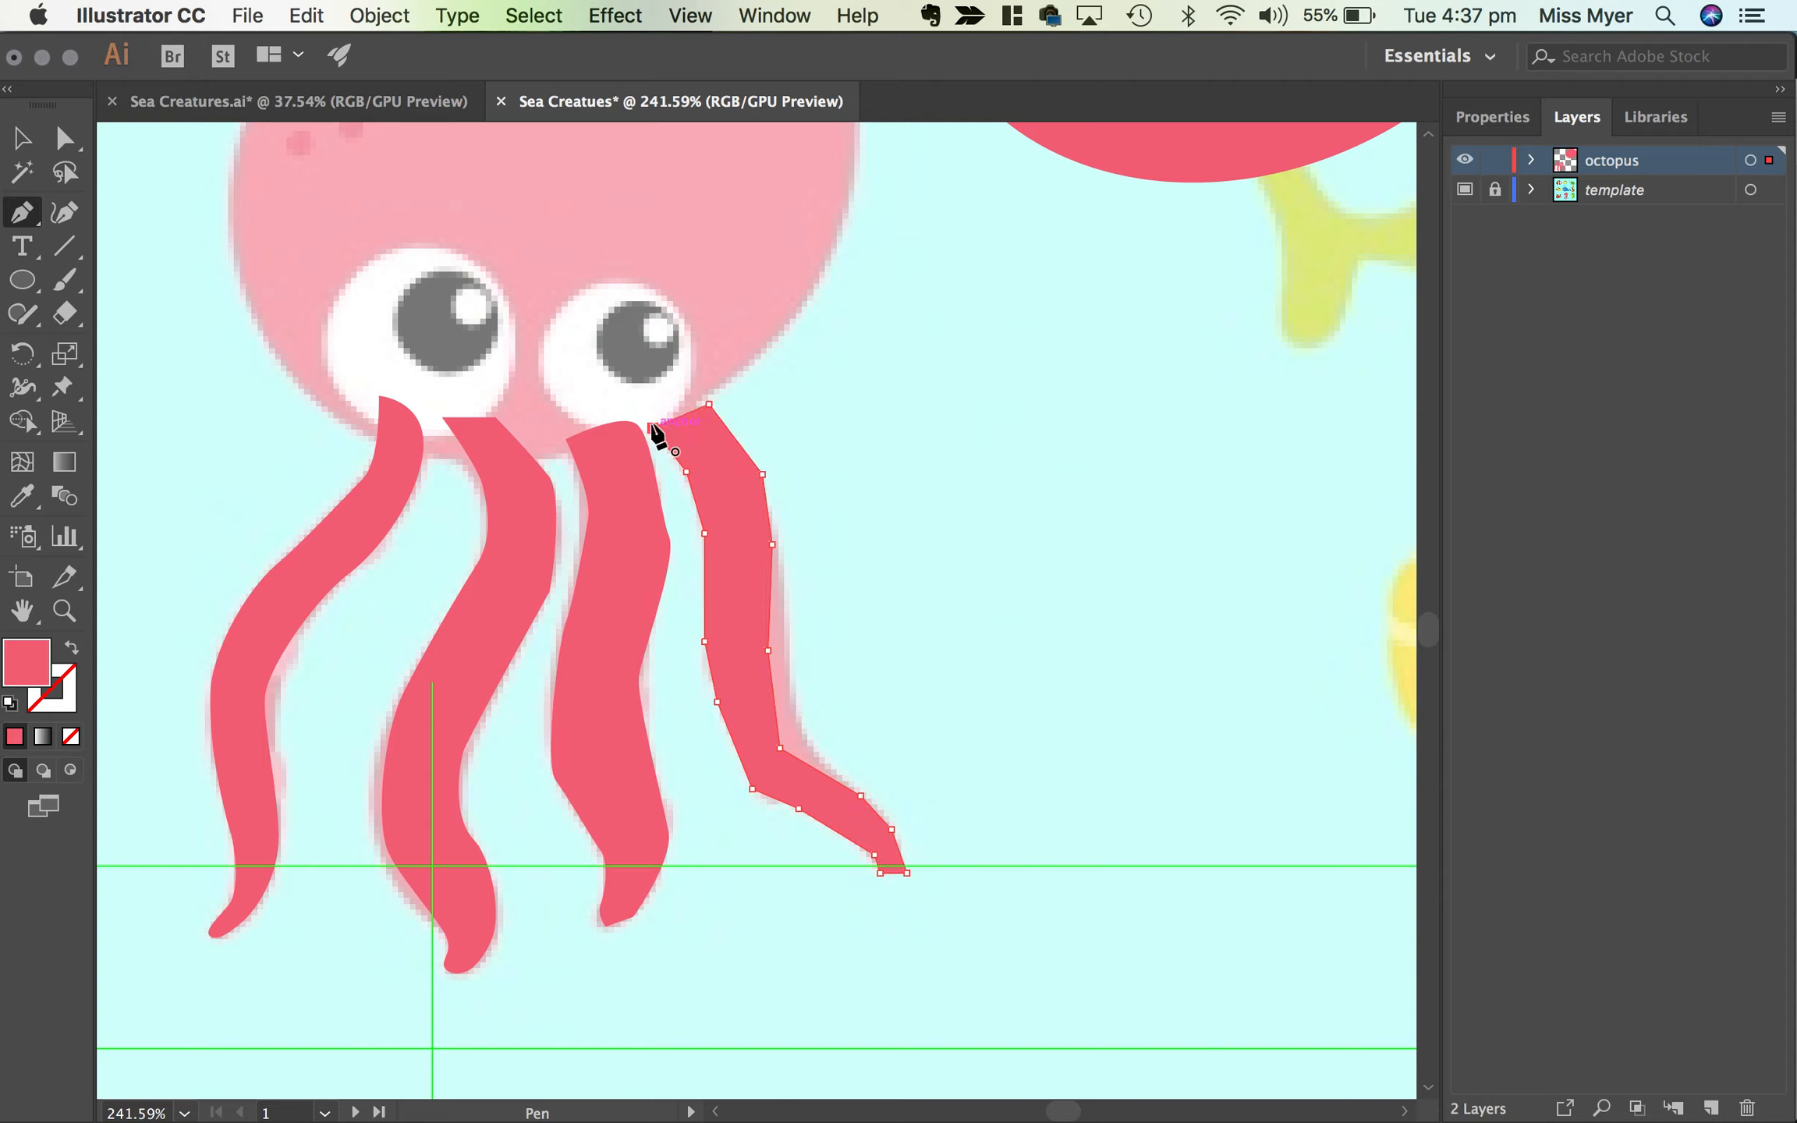
pyautogui.click(22, 138)
pyautogui.click(1084, 590)
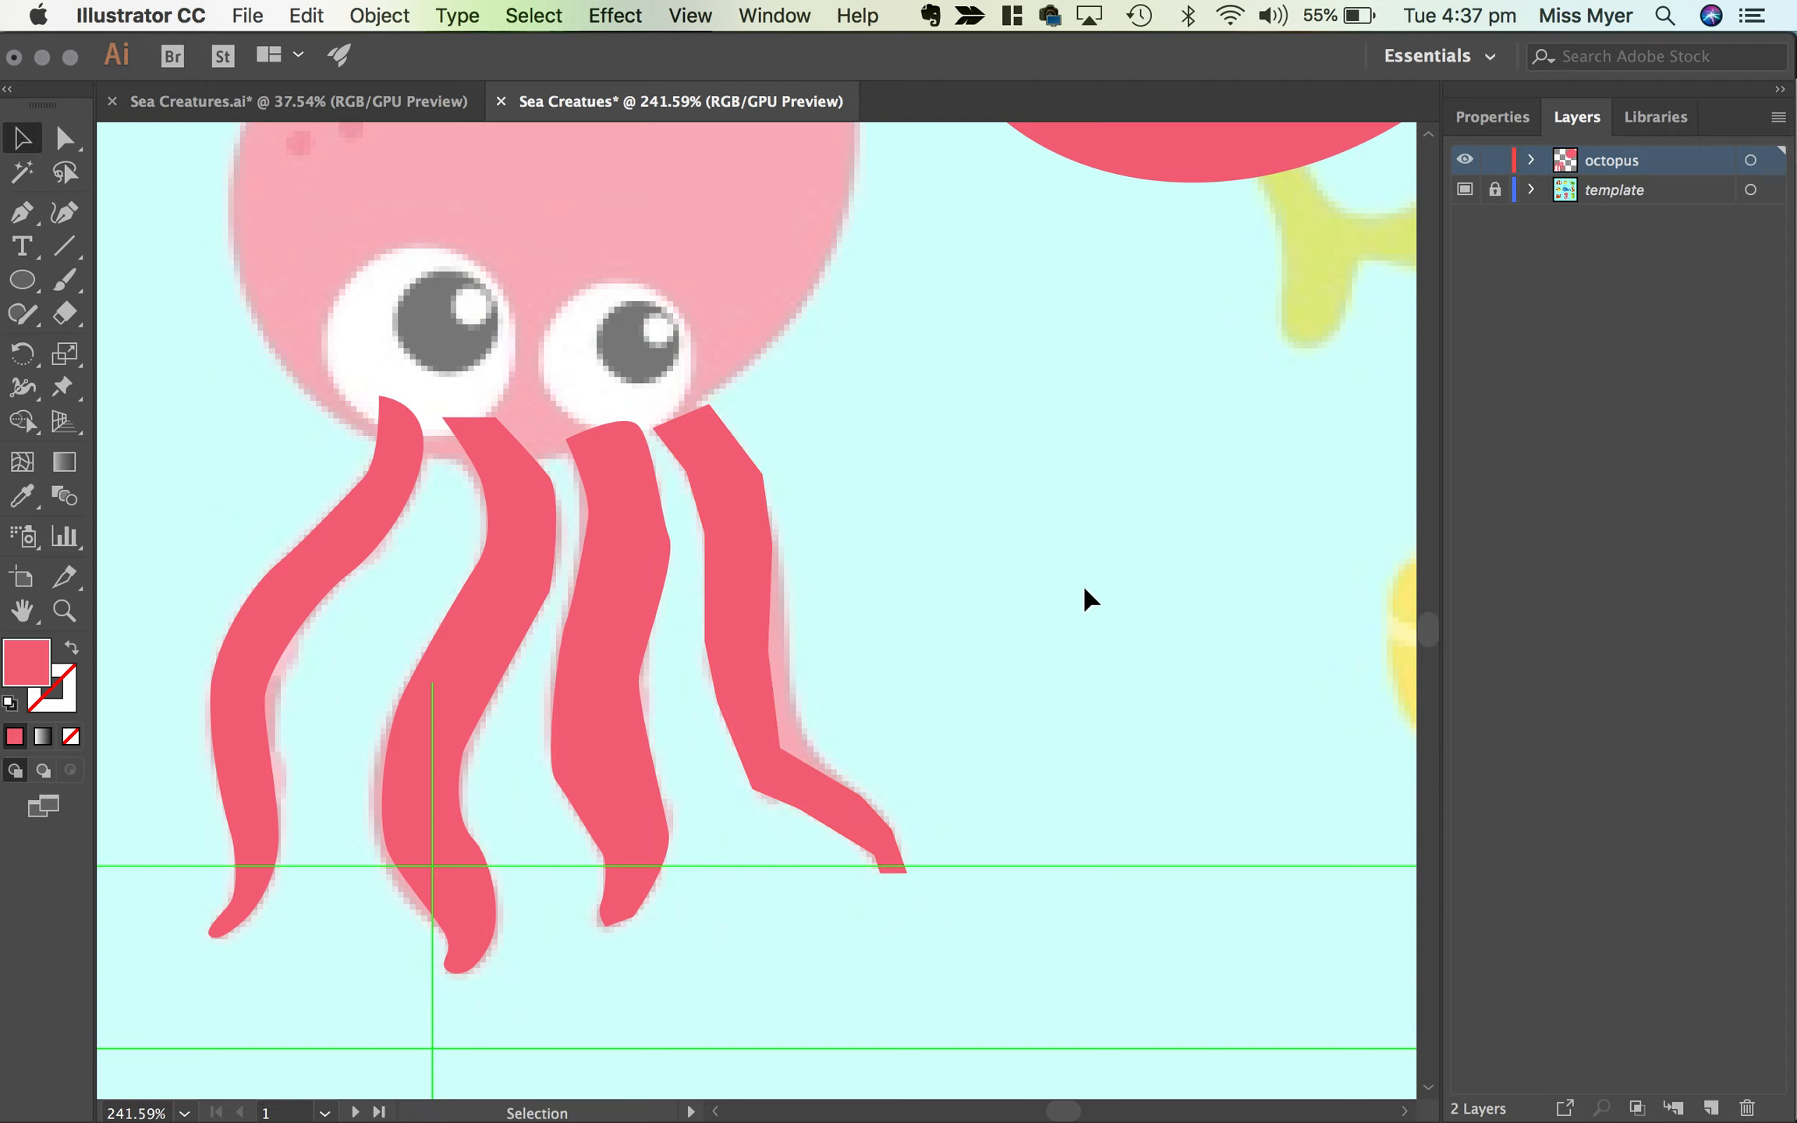
# Step: Delete the straight-edged rightmost tentacle shape and select the third tentacle
pyautogui.click(745, 694)
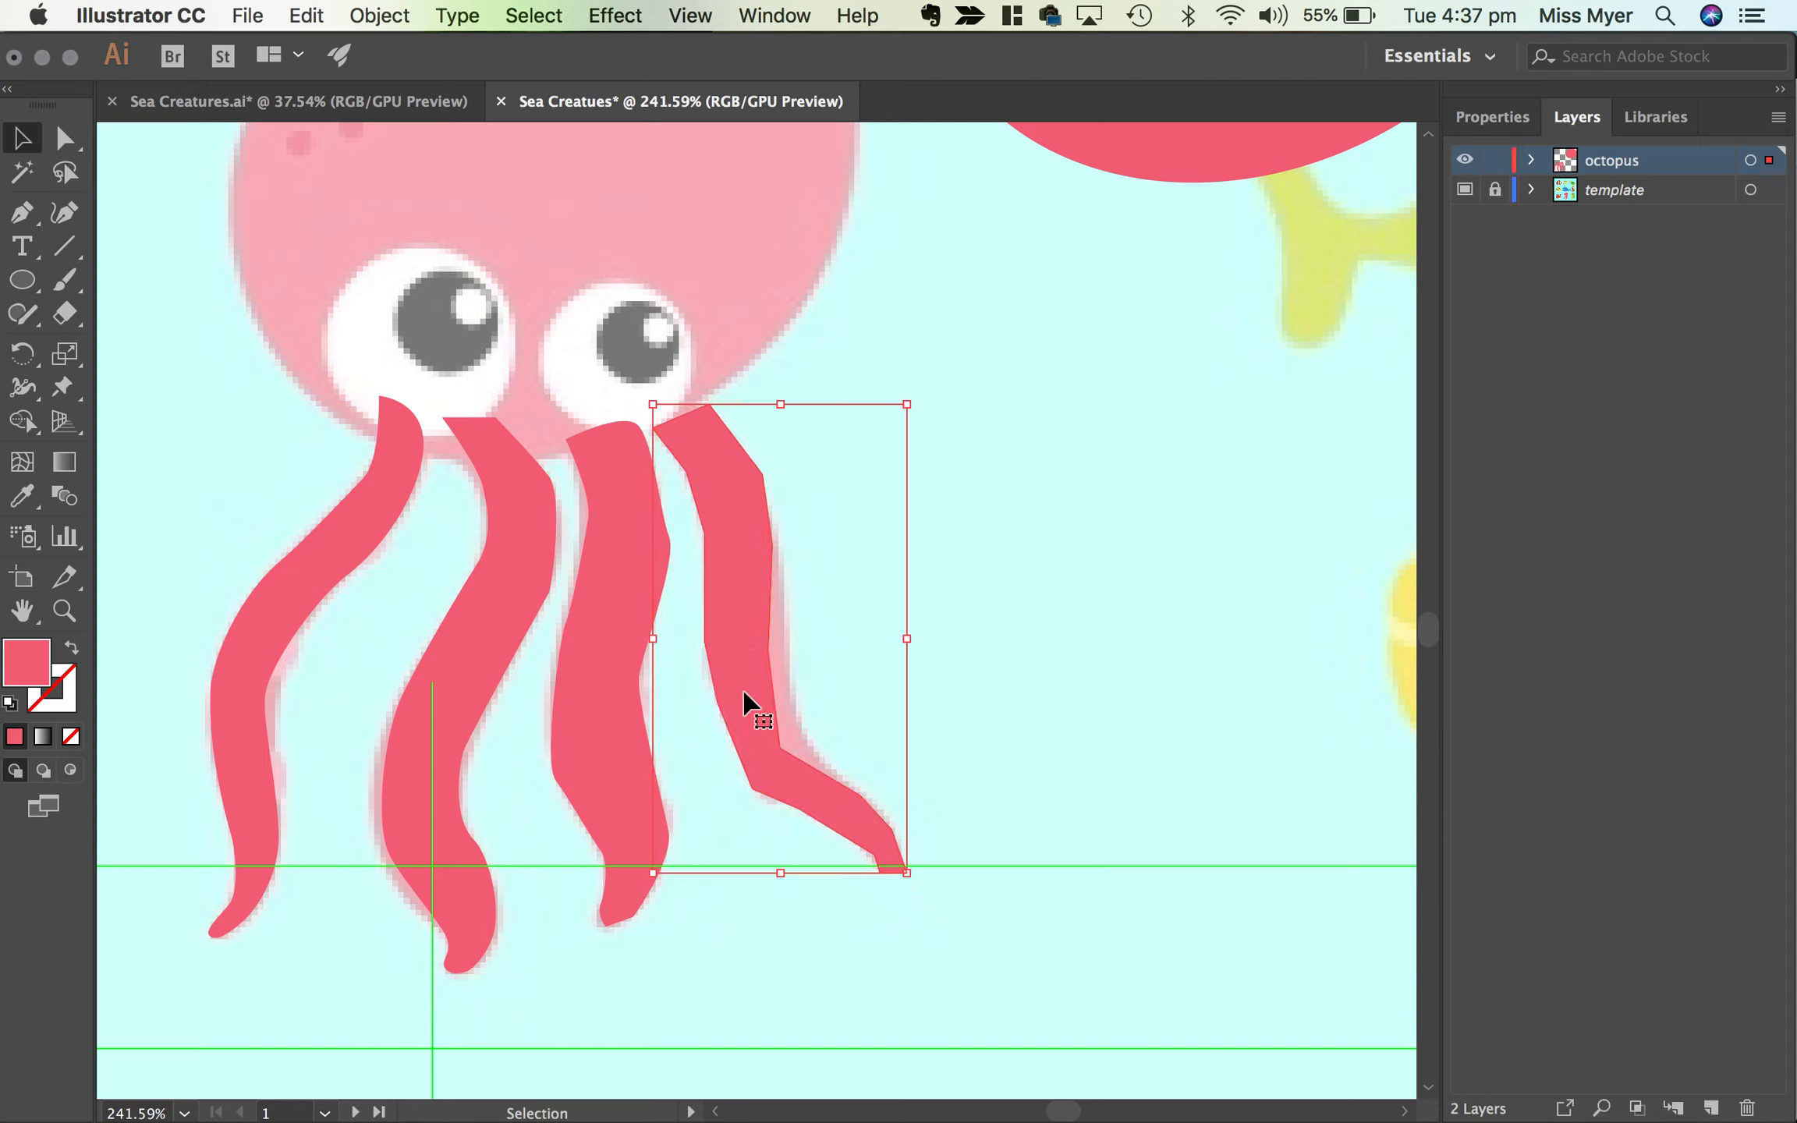
pyautogui.press('Delete')
pyautogui.click(649, 748)
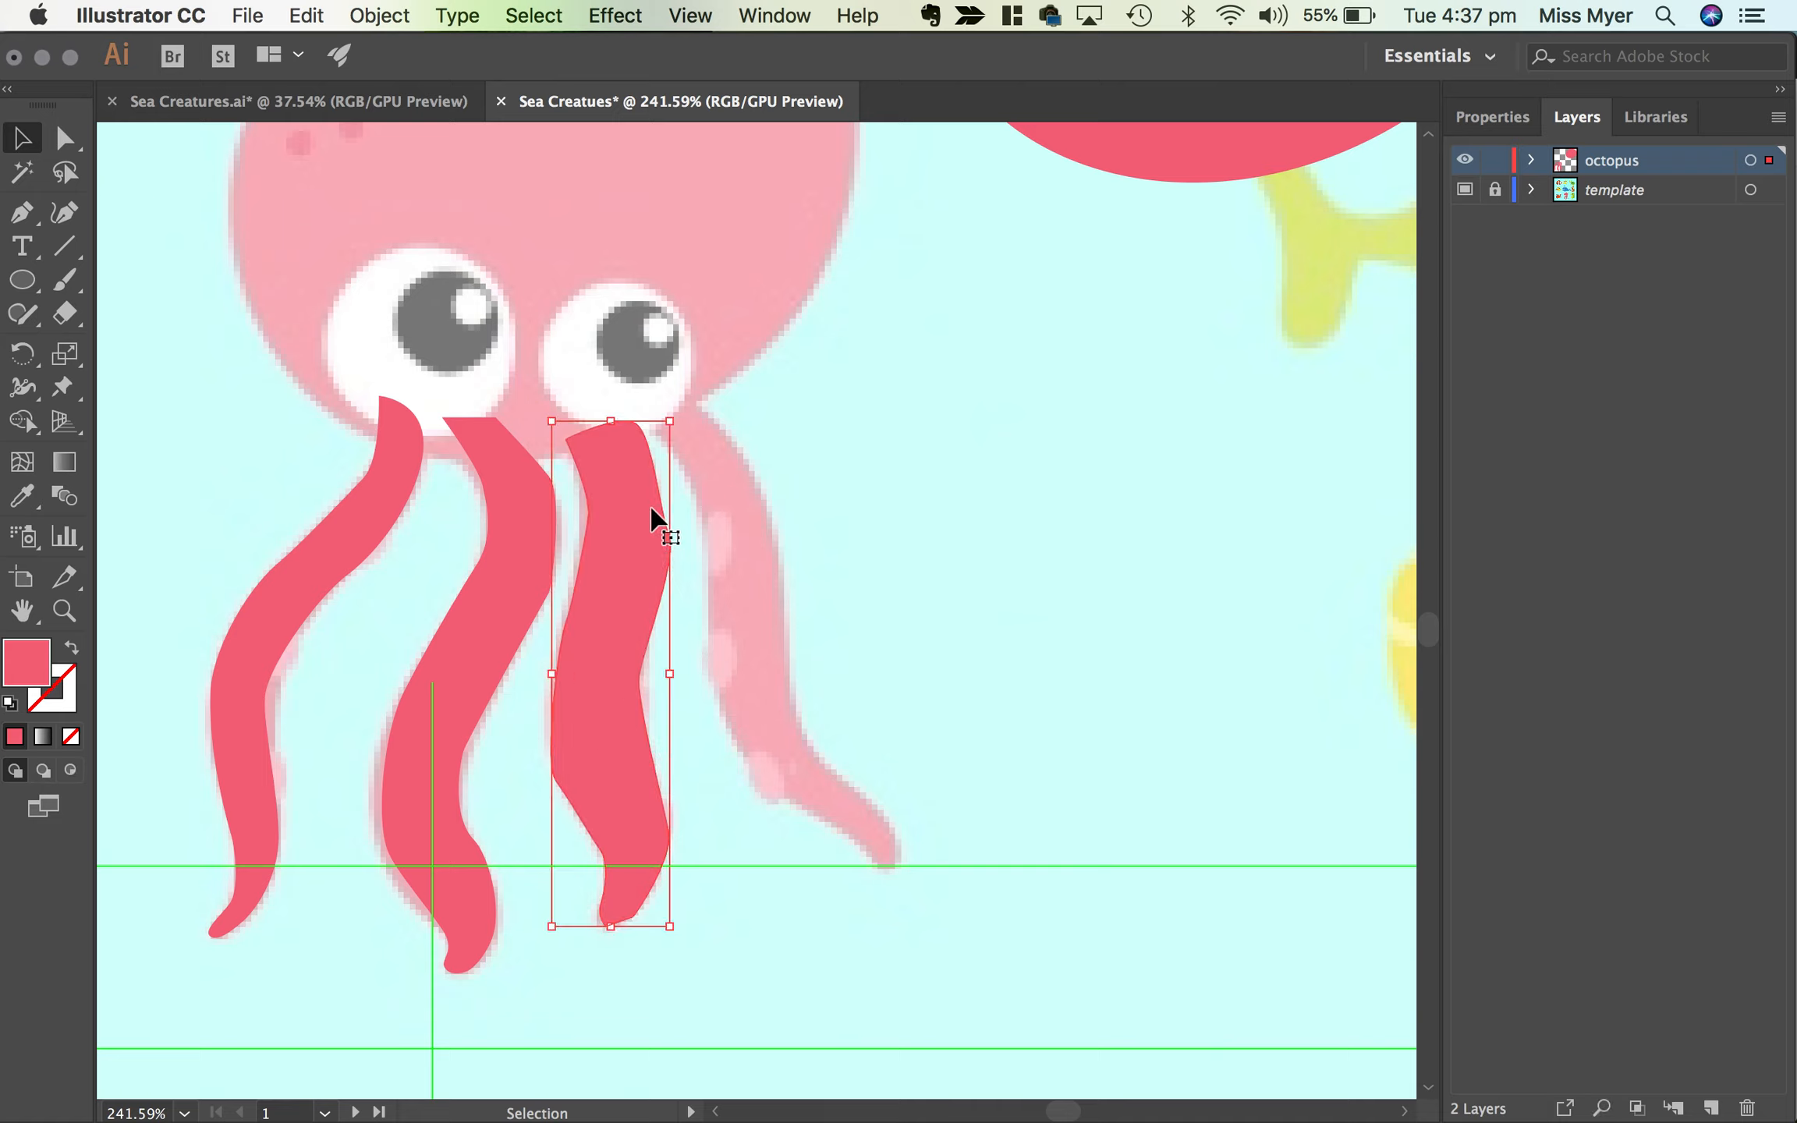
# Step: Trace the rightmost tentacle's left edge with curved Pen segments, from beneath the right eye down to the tip
pyautogui.click(22, 210)
pyautogui.click(643, 397)
pyautogui.moveTo(671, 462); pyautogui.dragTo(687, 478)
pyautogui.moveTo(703, 571); pyautogui.dragTo(704, 597)
pyautogui.moveTo(708, 674); pyautogui.dragTo(717, 699)
pyautogui.moveTo(741, 758); pyautogui.dragTo(897, 875)
# Step: Continue the rightmost tentacle's path around the tip and up its right edge with curved segments, closing it at the starting anchor
pyautogui.click(893, 825)
pyautogui.moveTo(851, 779); pyautogui.dragTo(831, 755)
pyautogui.click(772, 690)
pyautogui.moveTo(767, 539); pyautogui.dragTo(770, 553)
pyautogui.moveTo(643, 398)
pyautogui.mouseDown()
pyautogui.moveTo(682, 397)
pyautogui.moveTo(652, 404)
pyautogui.mouseUp()
# Step: Move the rightmost tentacle's right-edge anchors outward to follow the template and raise its top anchor slightly
pyautogui.click(66, 140)
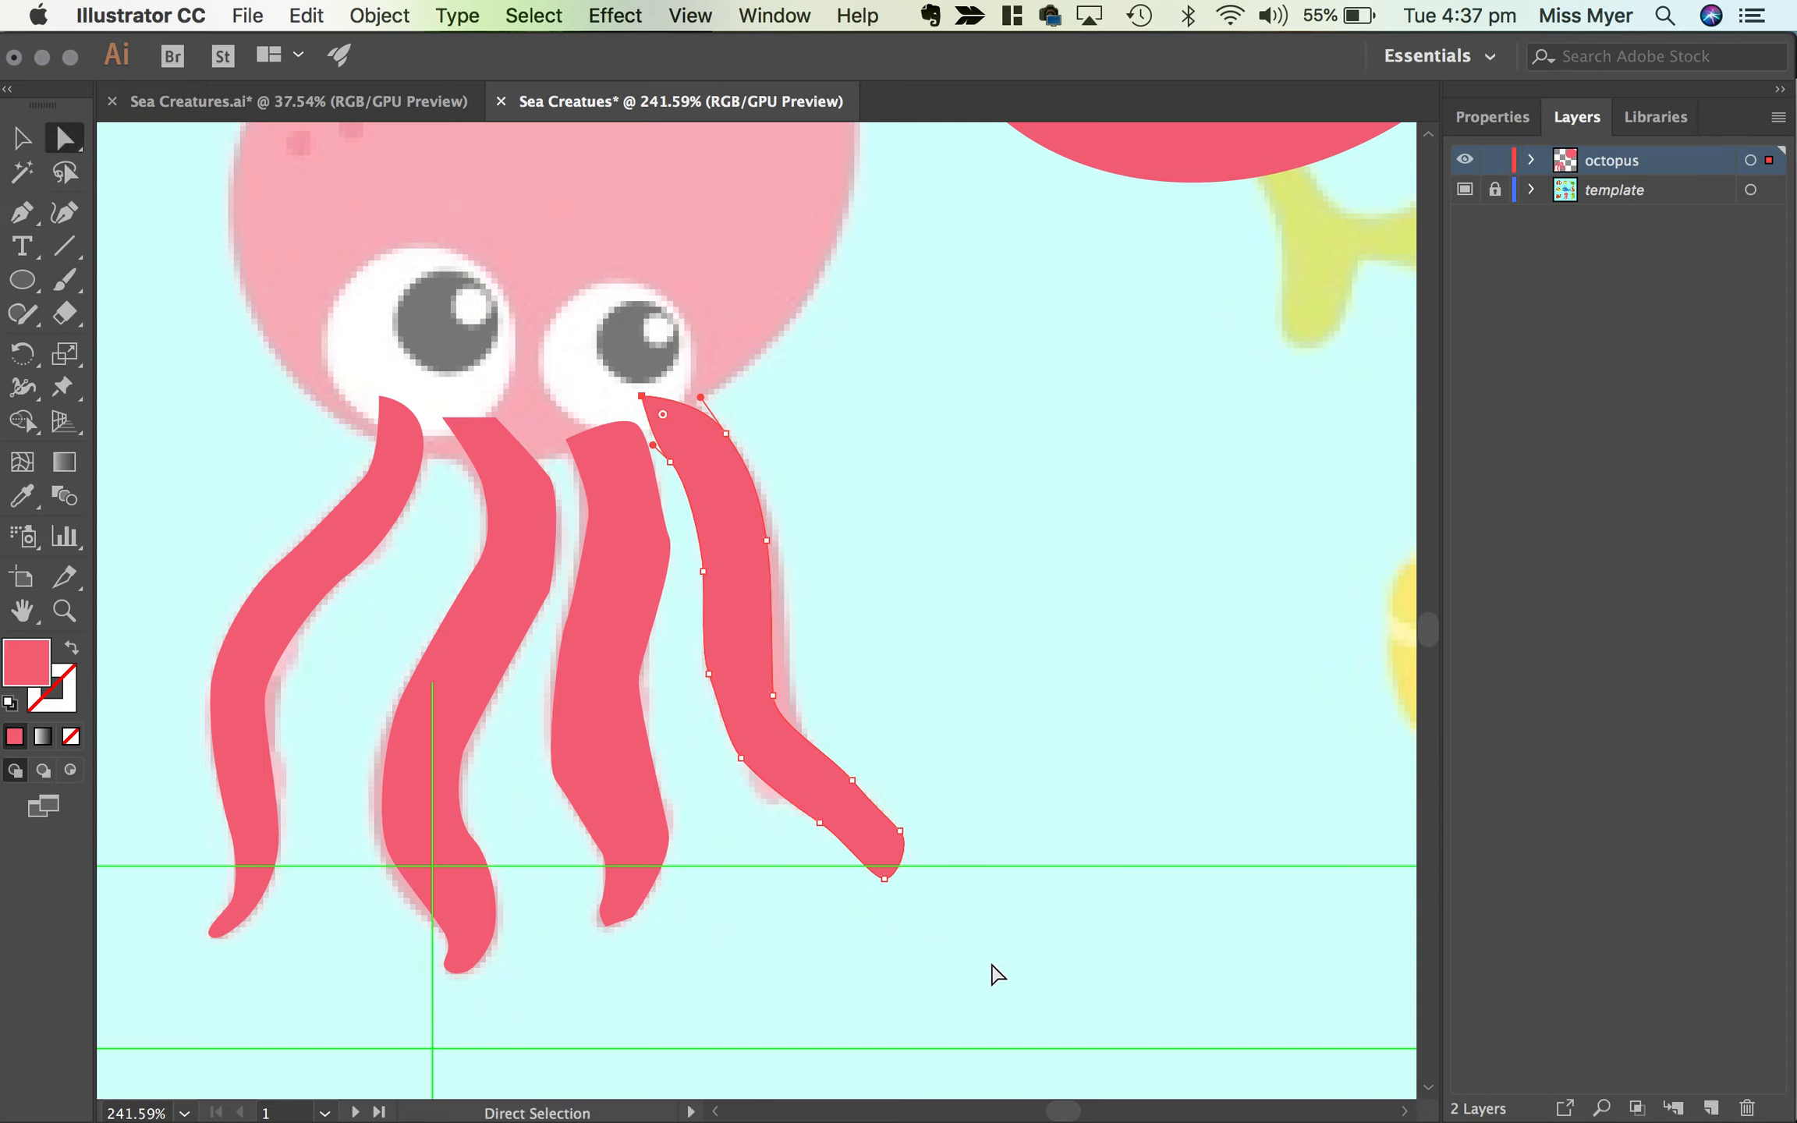
pyautogui.moveTo(773, 694); pyautogui.dragTo(794, 675)
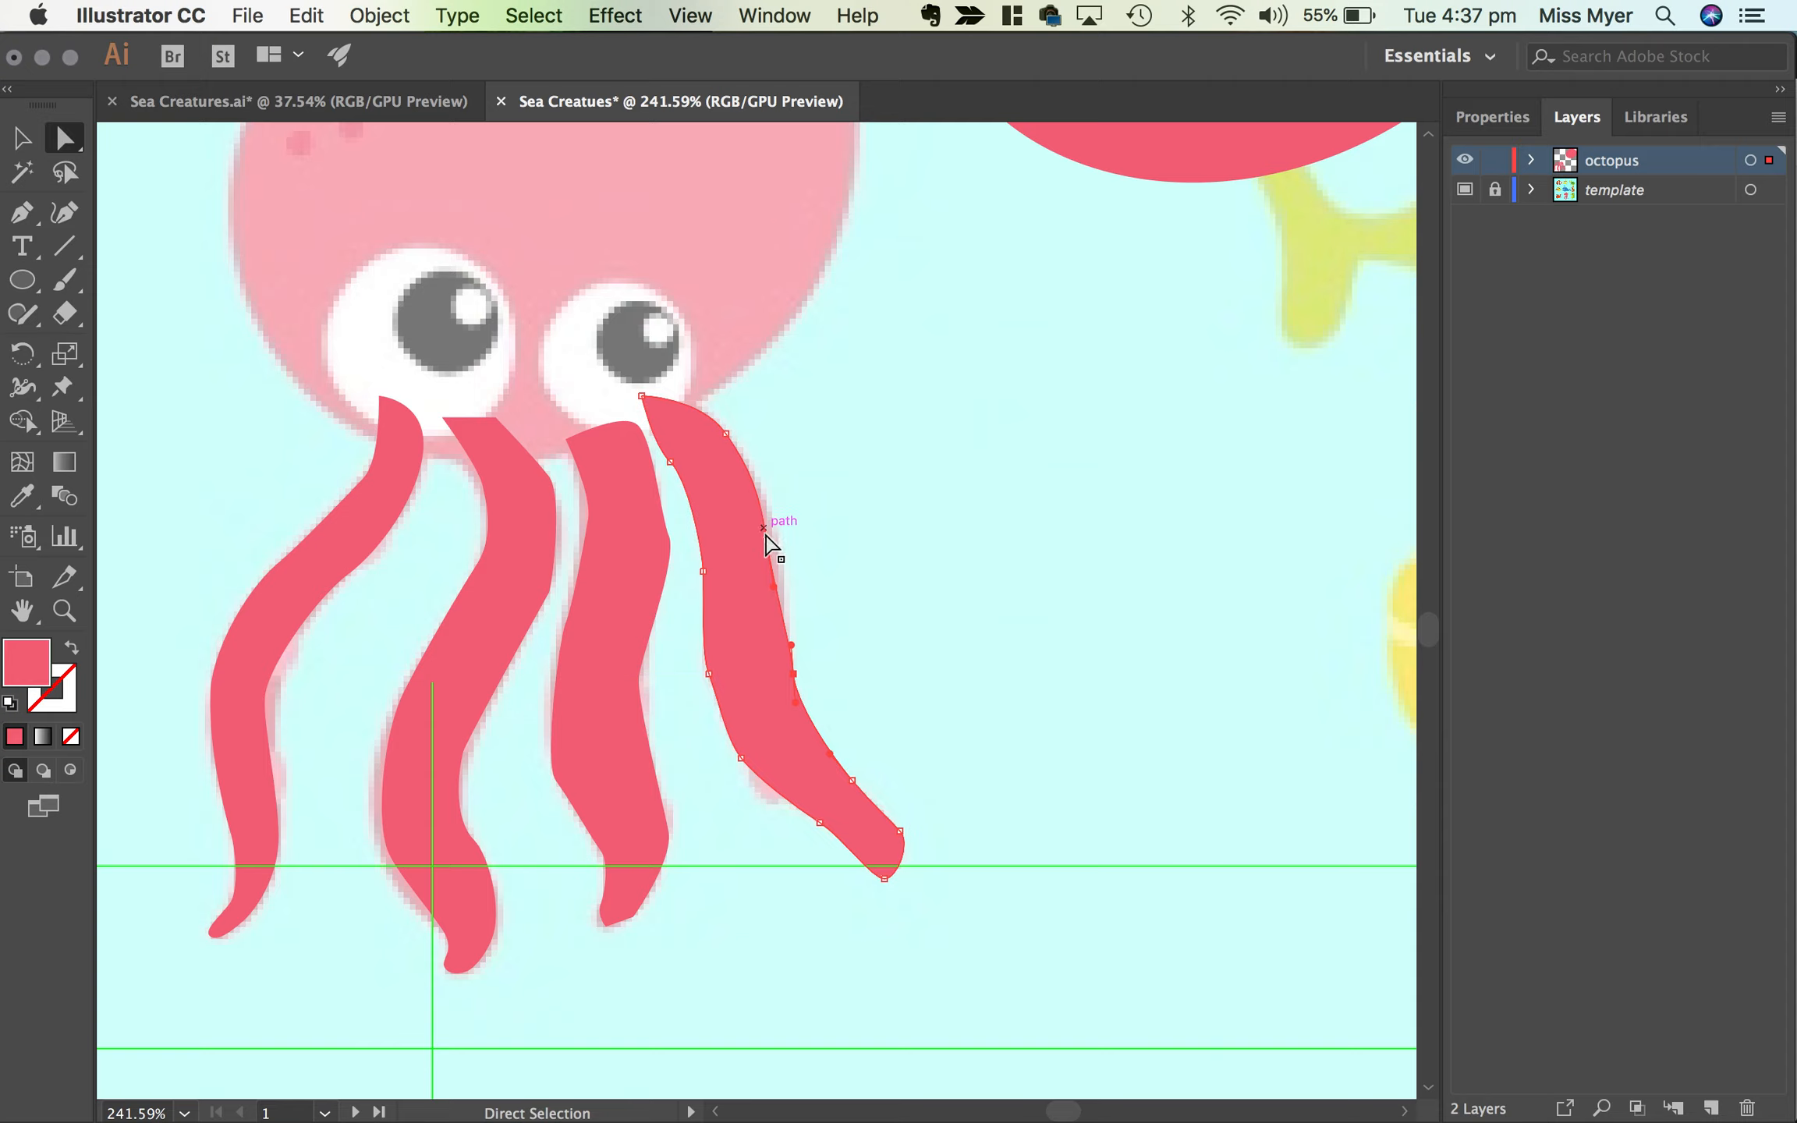
pyautogui.moveTo(768, 540); pyautogui.dragTo(773, 523)
pyautogui.moveTo(731, 429); pyautogui.dragTo(641, 384)
pyautogui.scroll(5, 737, 515)
pyautogui.hscroll(-3, 737, 515)
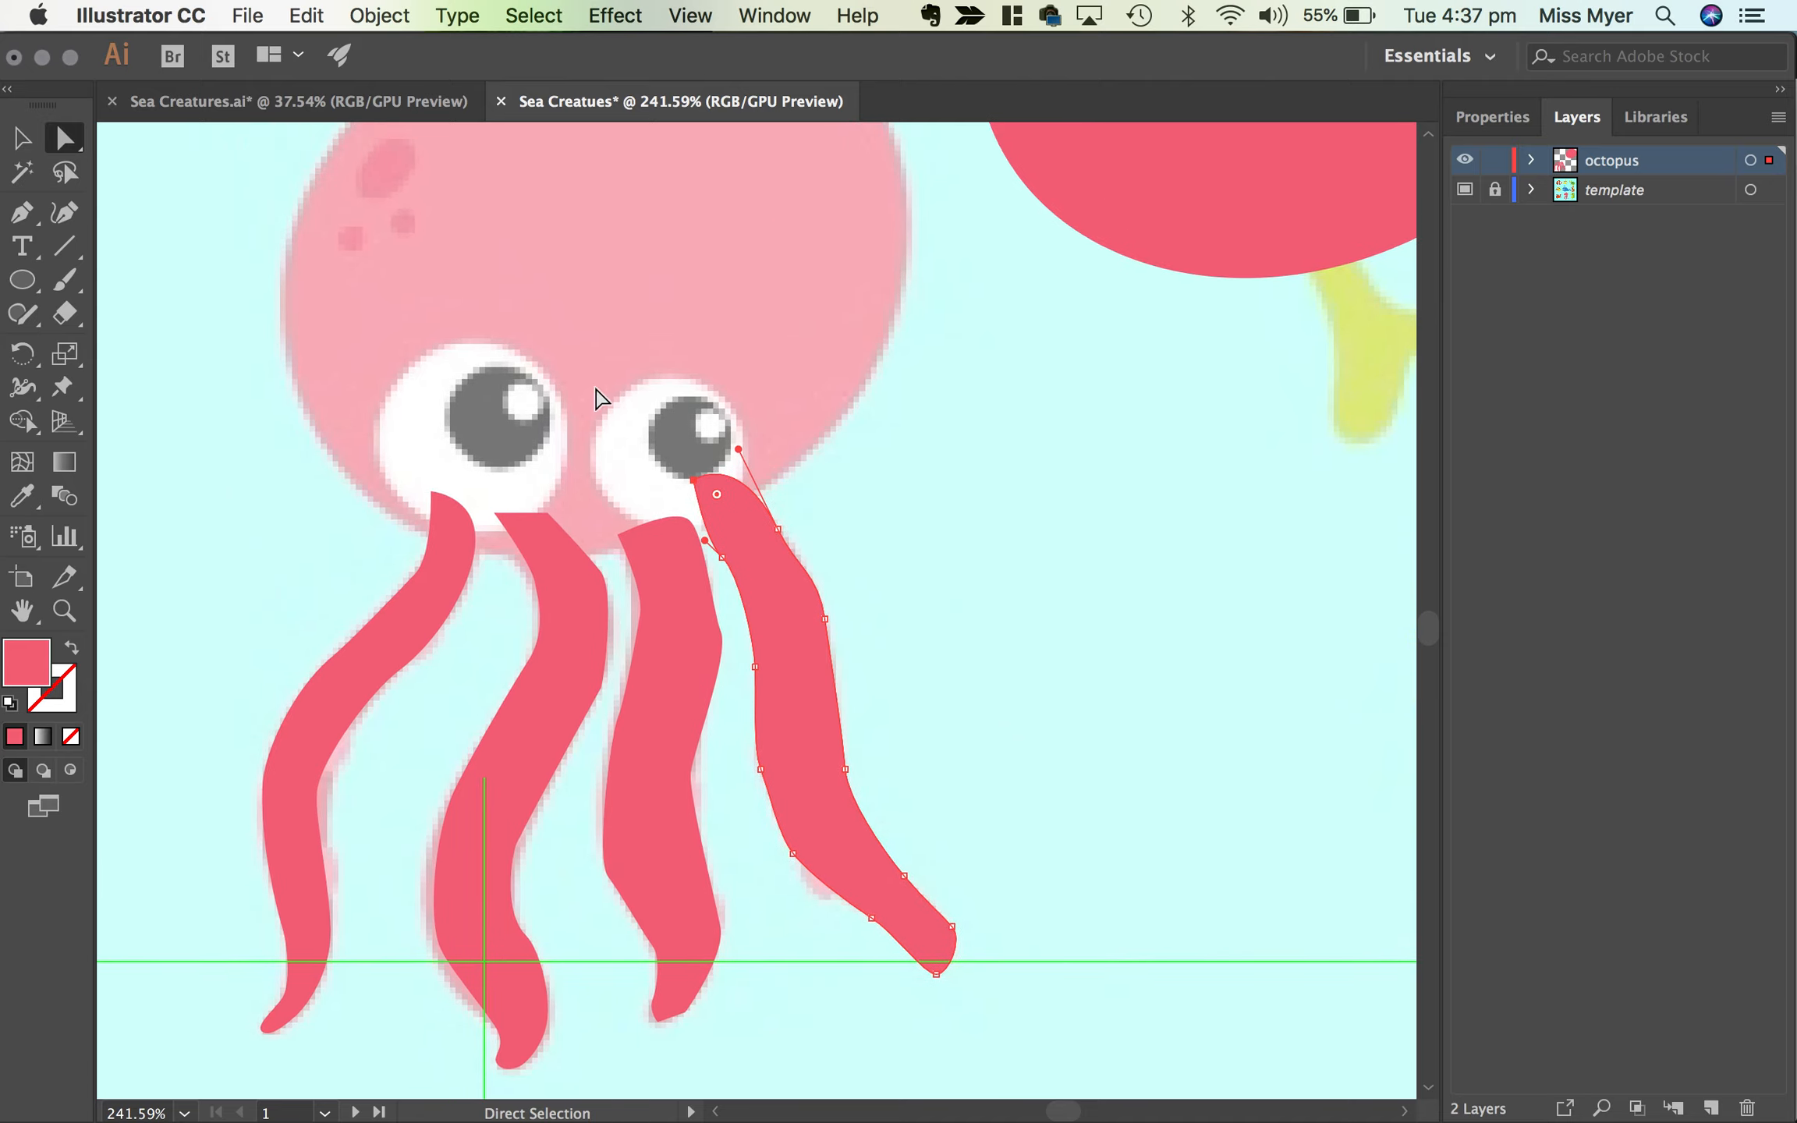
pyautogui.scroll(10, 592, 361)
pyautogui.hscroll(-5, 592, 361)
pyautogui.scroll(1, 748, 779)
pyautogui.hscroll(-1, 749, 779)
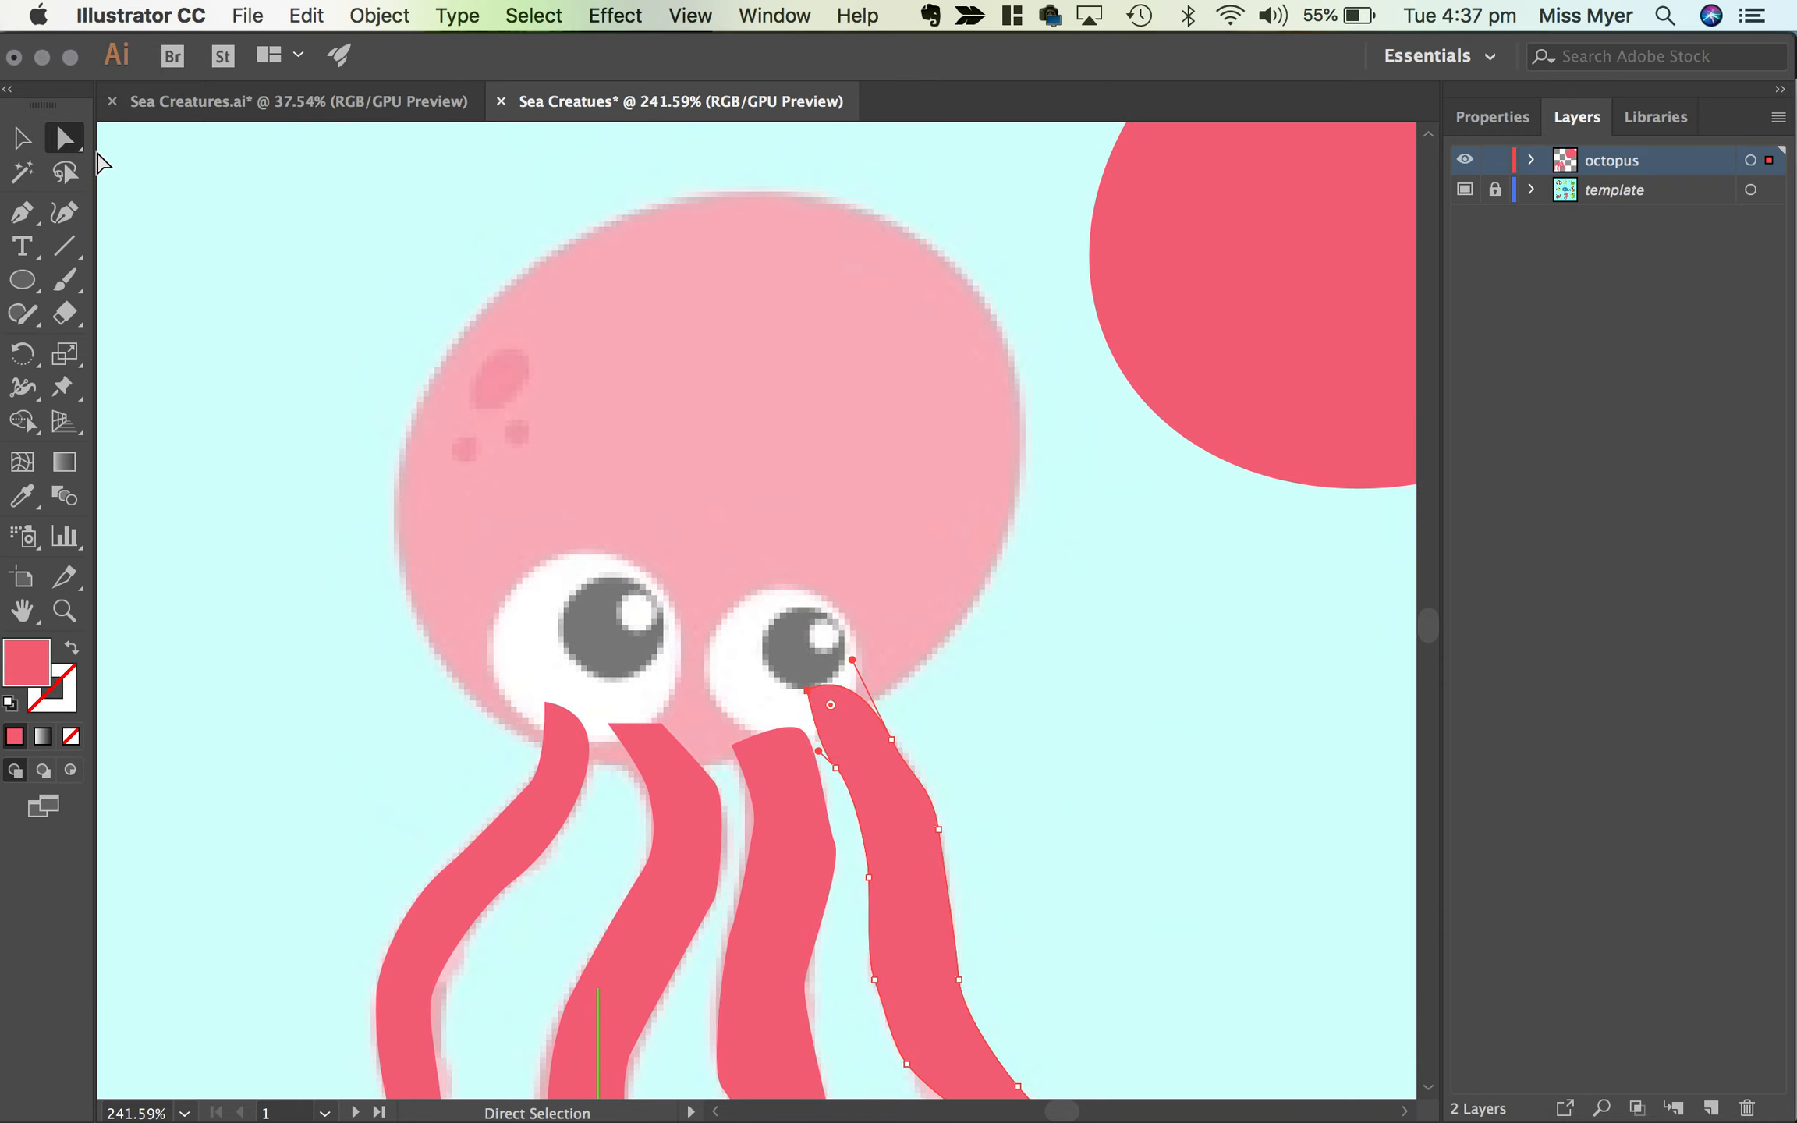
pyautogui.click(24, 280)
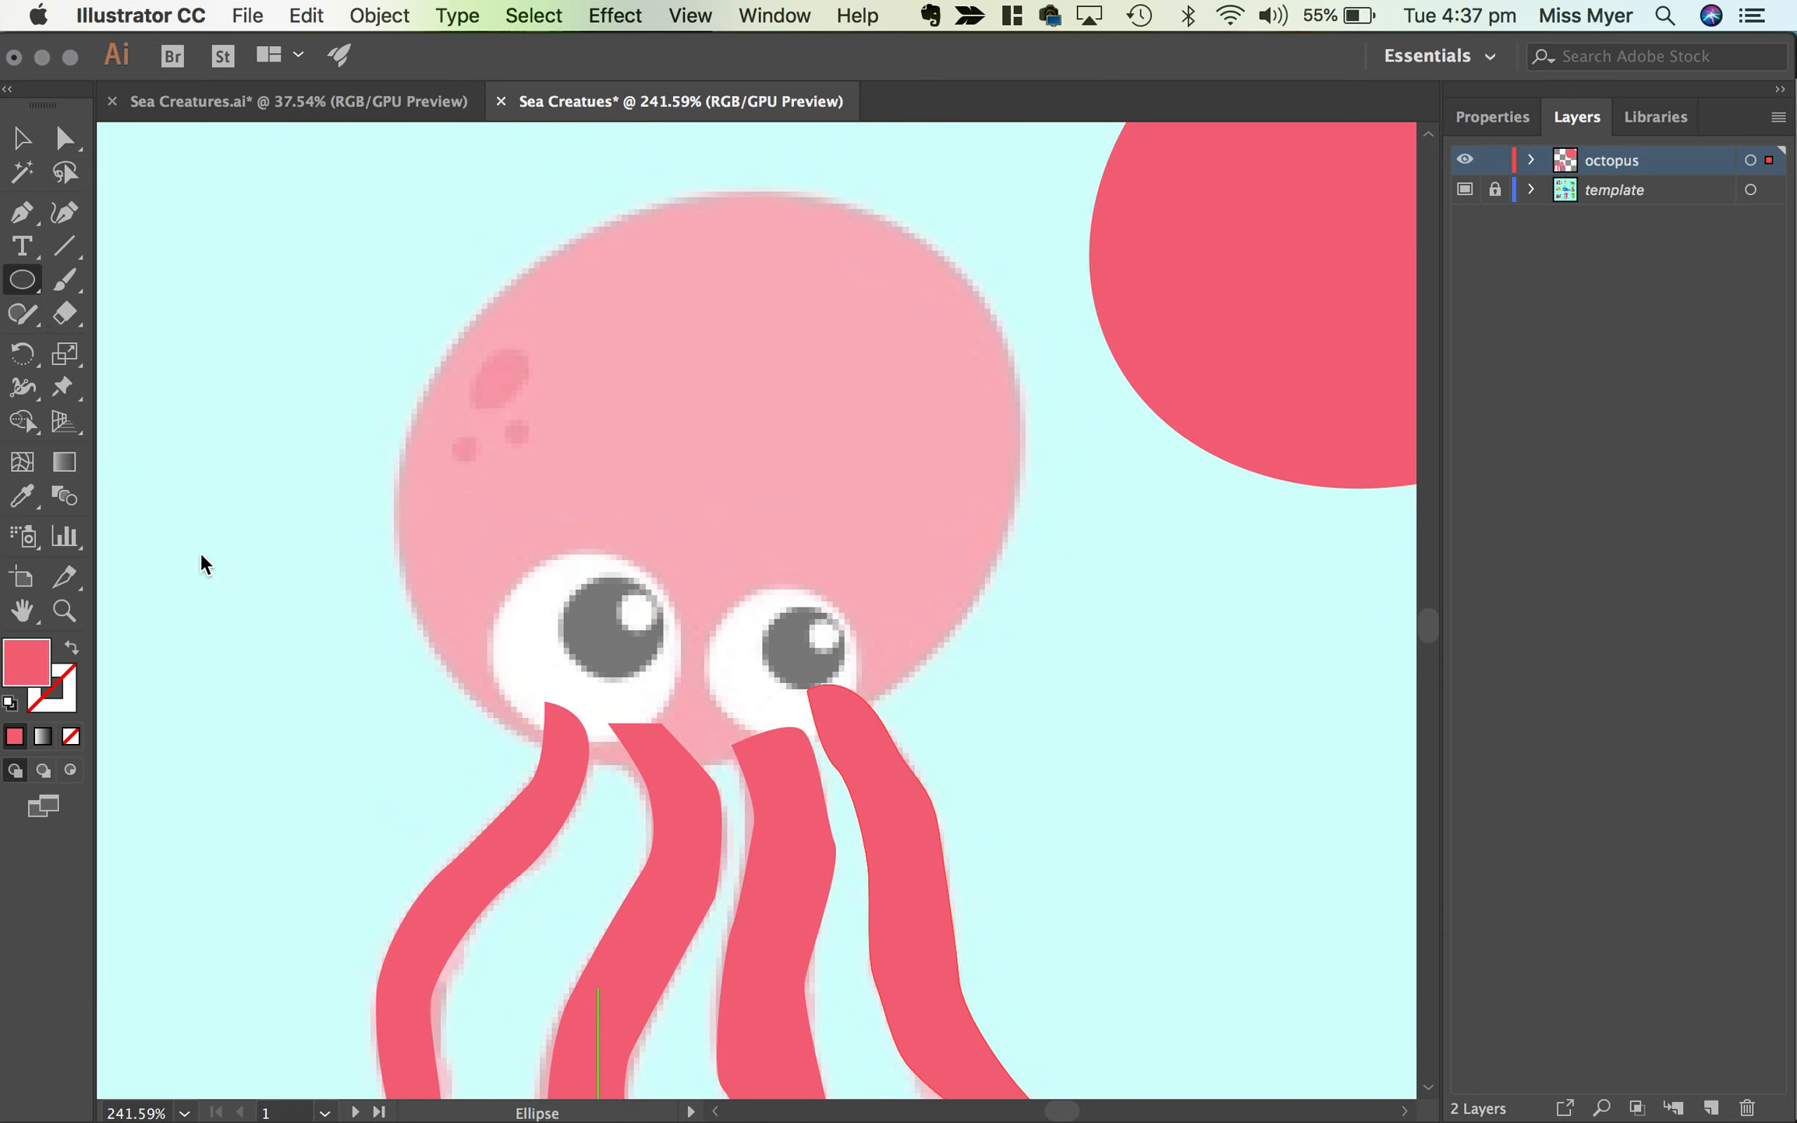
pyautogui.doubleClick(36, 656)
pyautogui.moveTo(893, 596)
pyautogui.mouseDown()
pyautogui.moveTo(686, 521)
pyautogui.moveTo(941, 572)
pyautogui.moveTo(730, 527)
pyautogui.mouseUp()
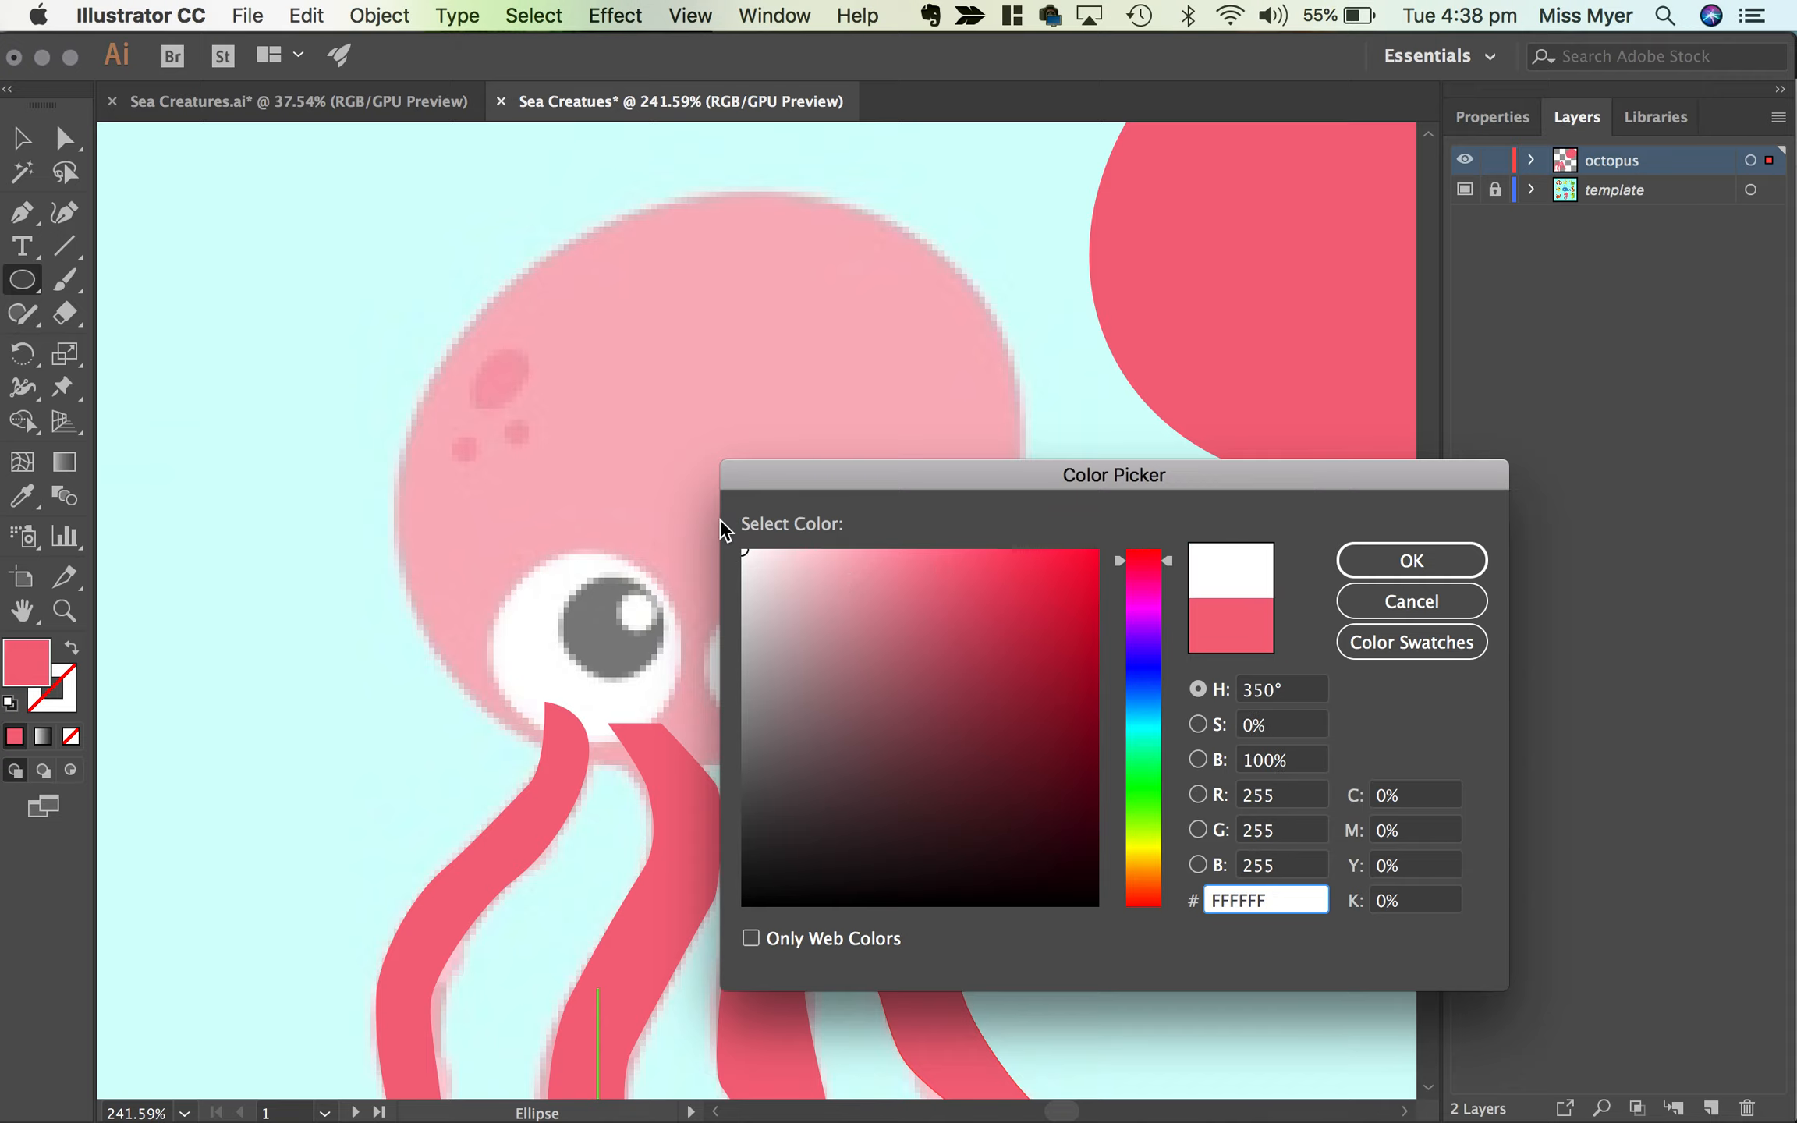
pyautogui.click(1373, 560)
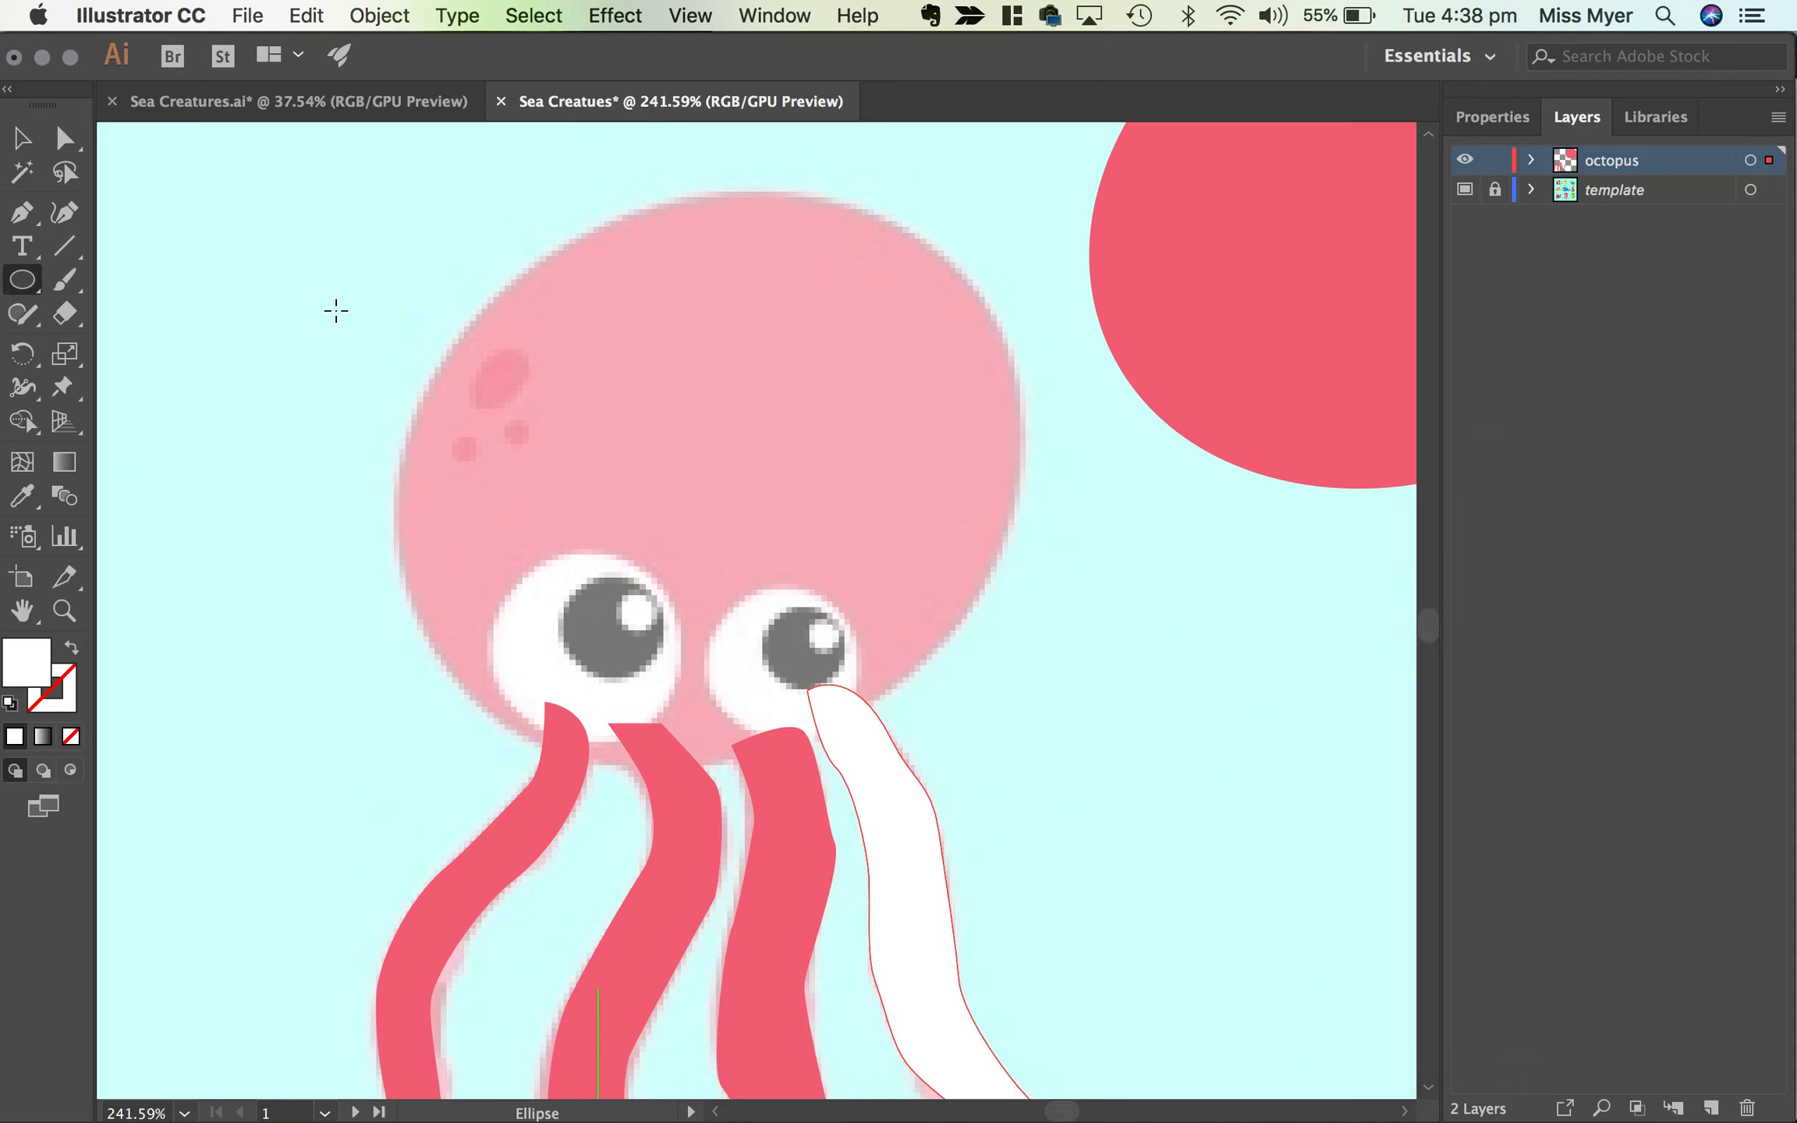
pyautogui.moveTo(336, 311); pyautogui.dragTo(468, 442)
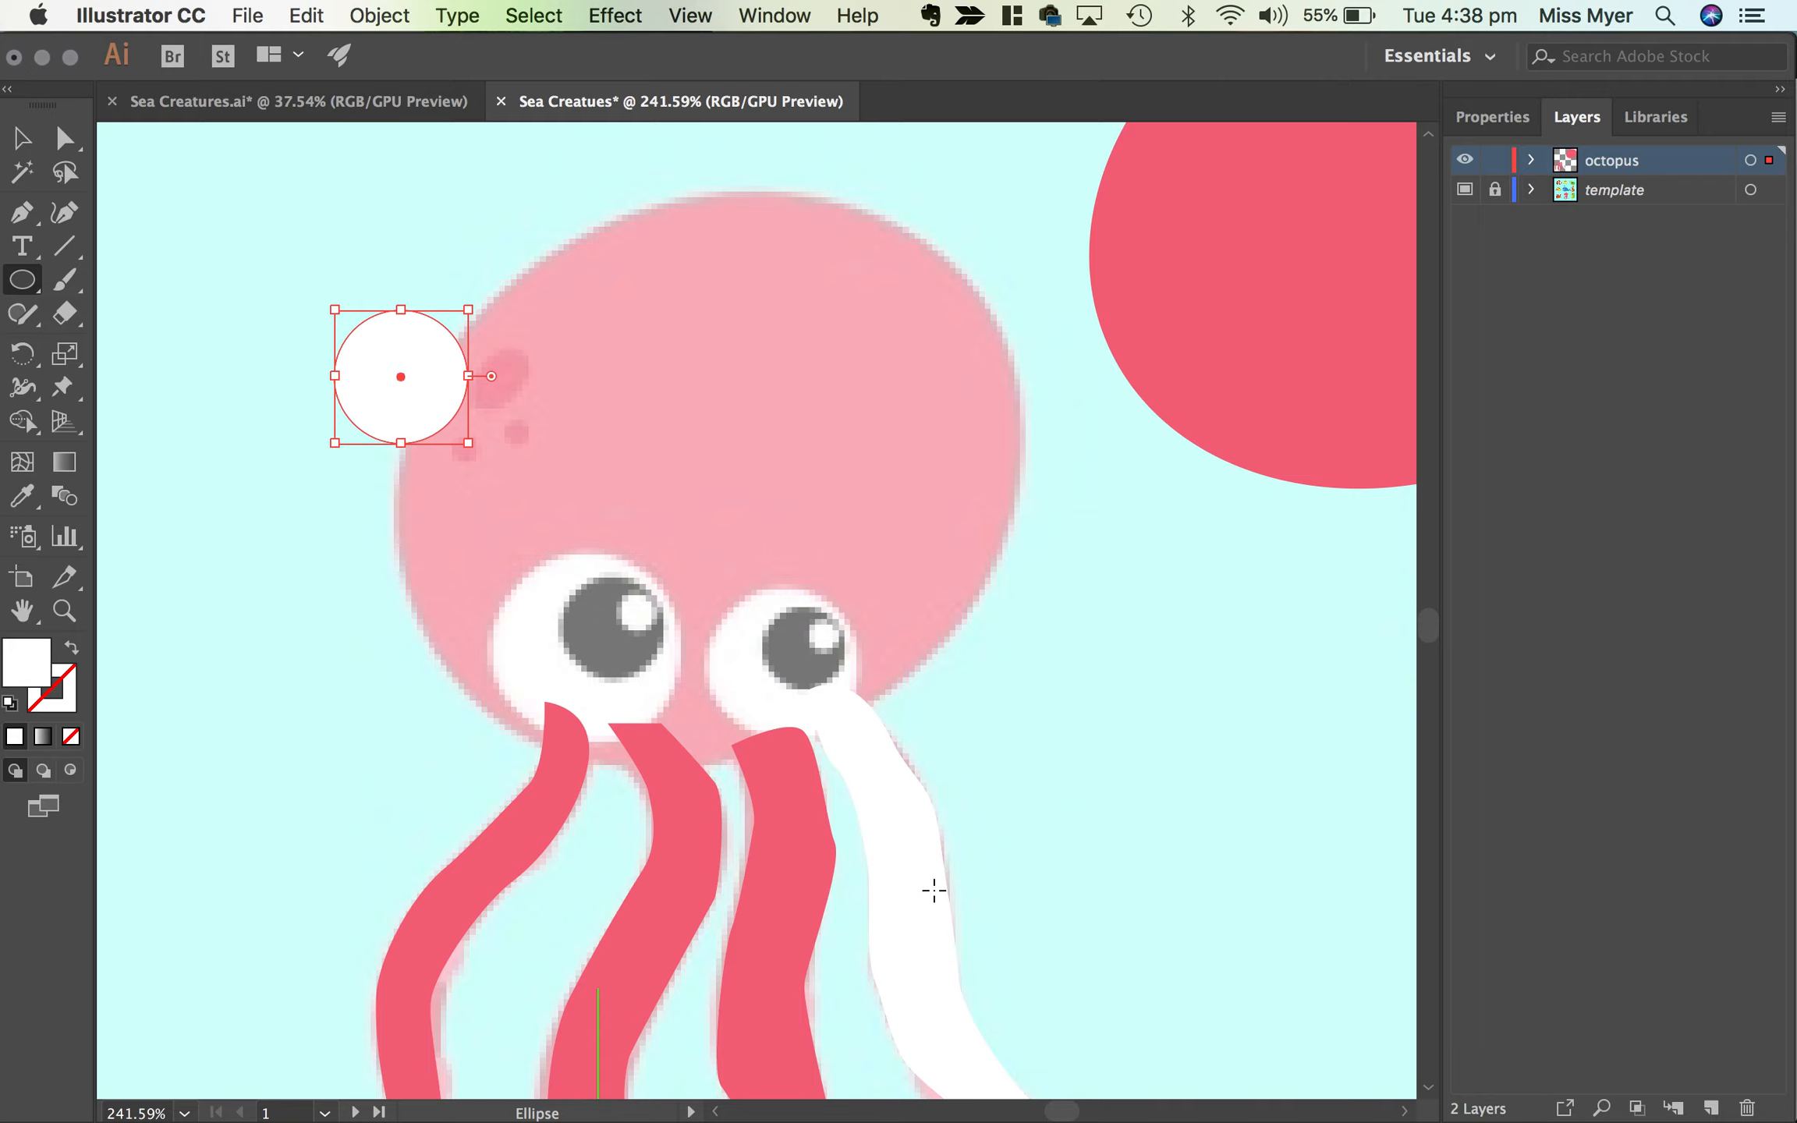
pyautogui.press('super+z')
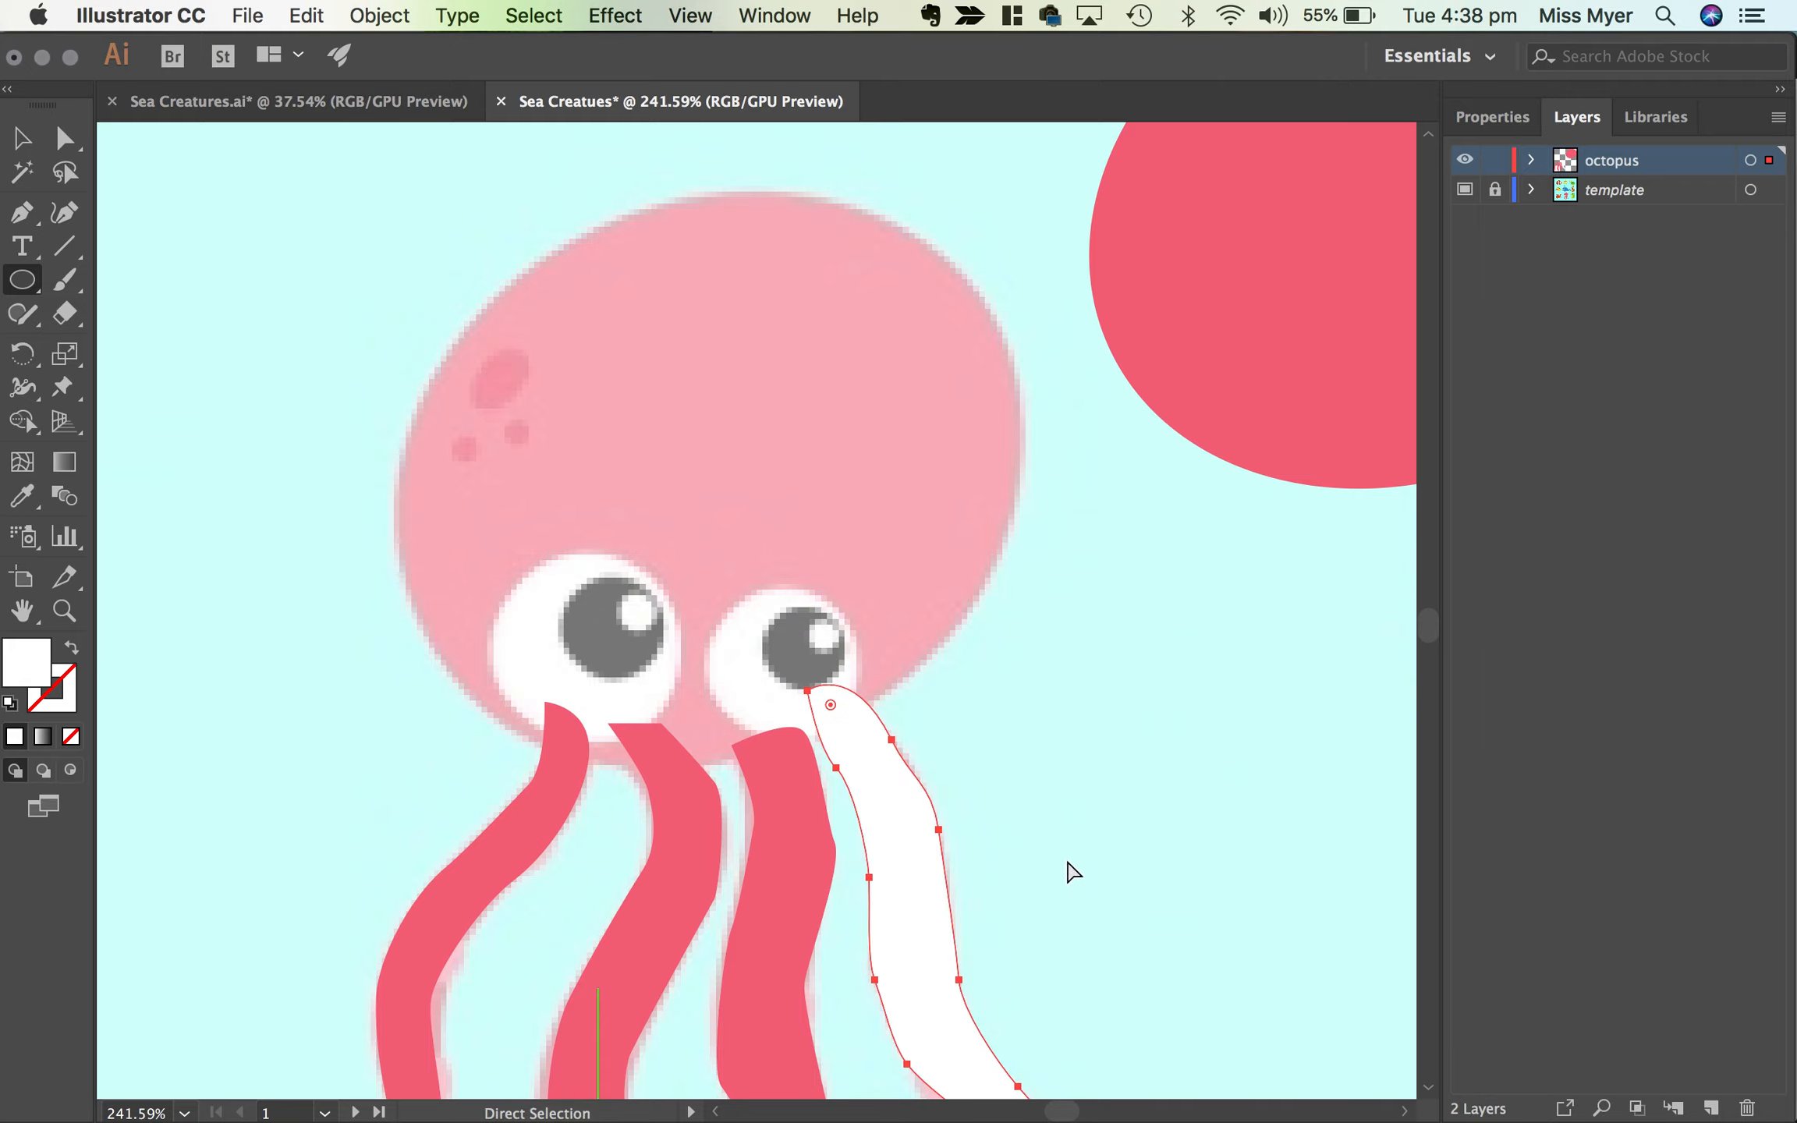
pyautogui.press('super+z')
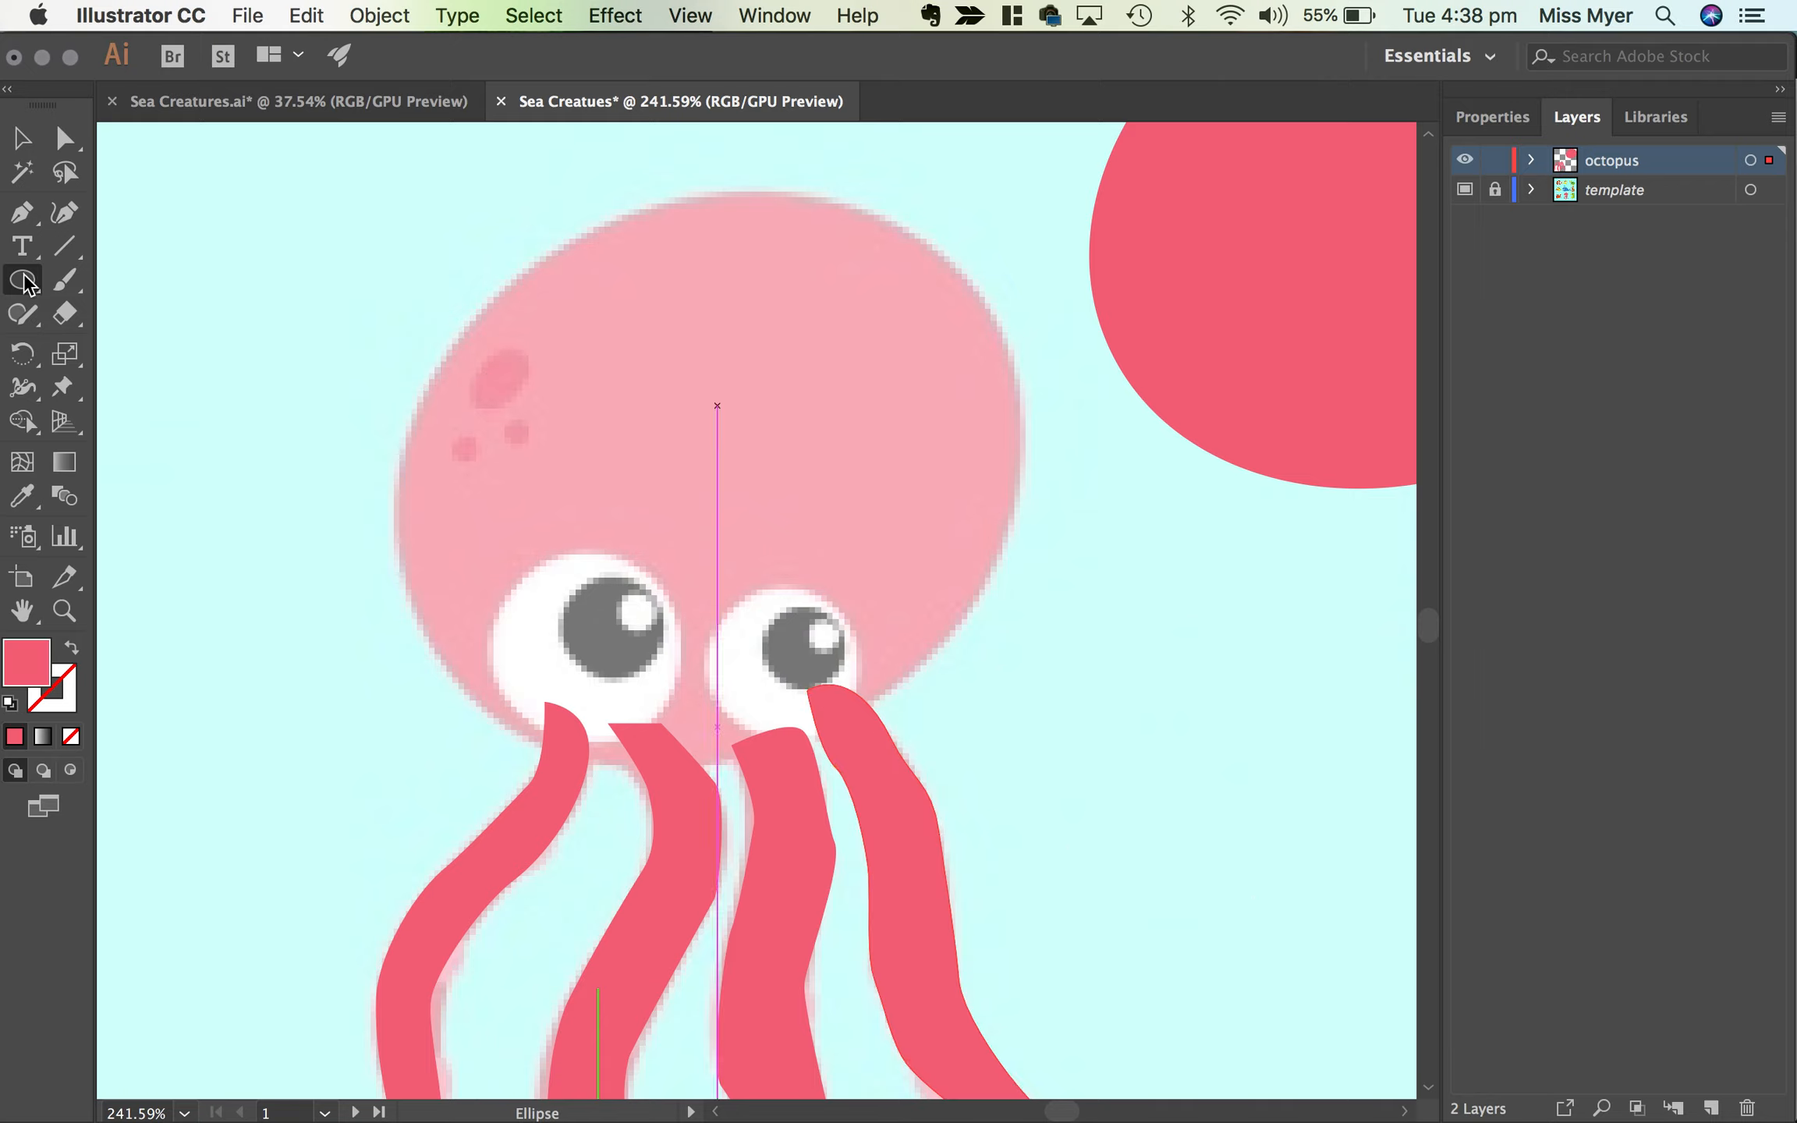
# Step: Draw a circle just above the template's left eye, fill it with white FFFFFF, and enlarge it to the eye's size
pyautogui.moveTo(399, 445); pyautogui.dragTo(572, 618)
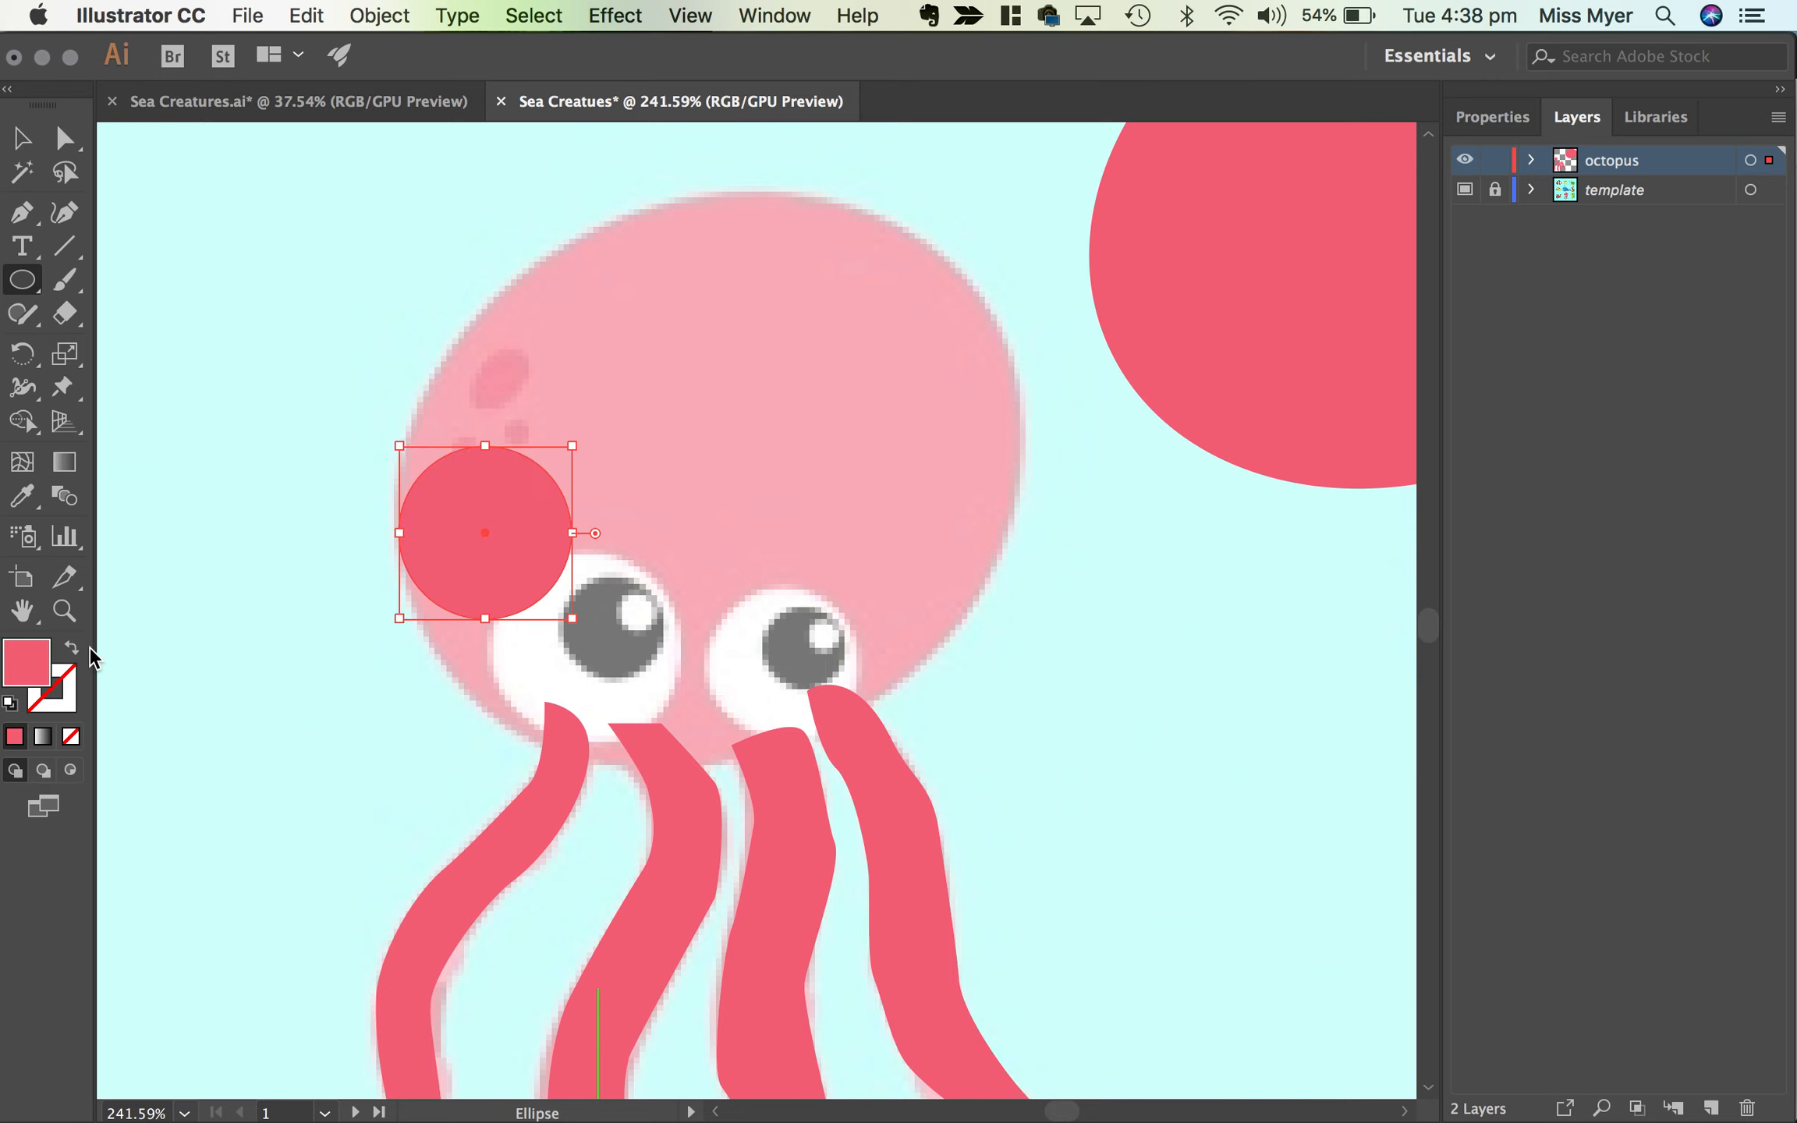
pyautogui.doubleClick(31, 664)
pyautogui.moveTo(846, 633); pyautogui.dragTo(714, 506)
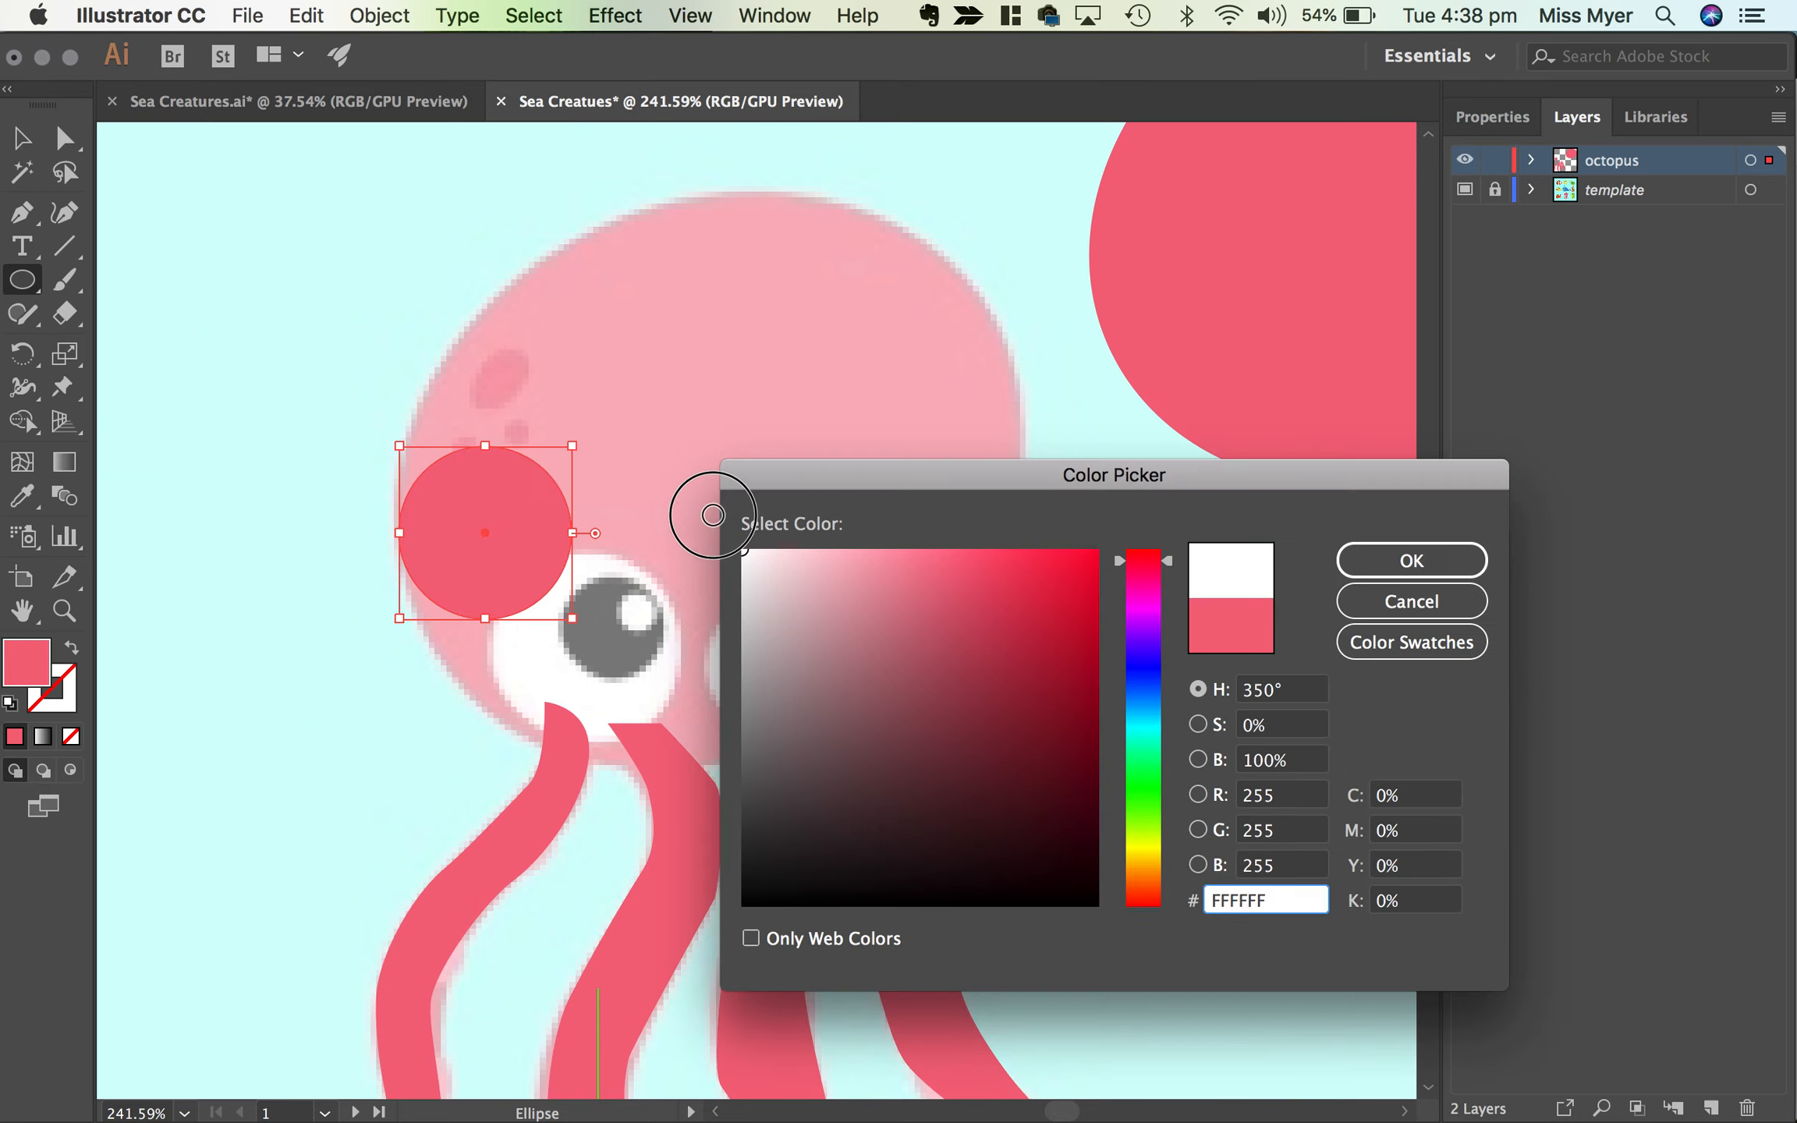
pyautogui.click(1352, 558)
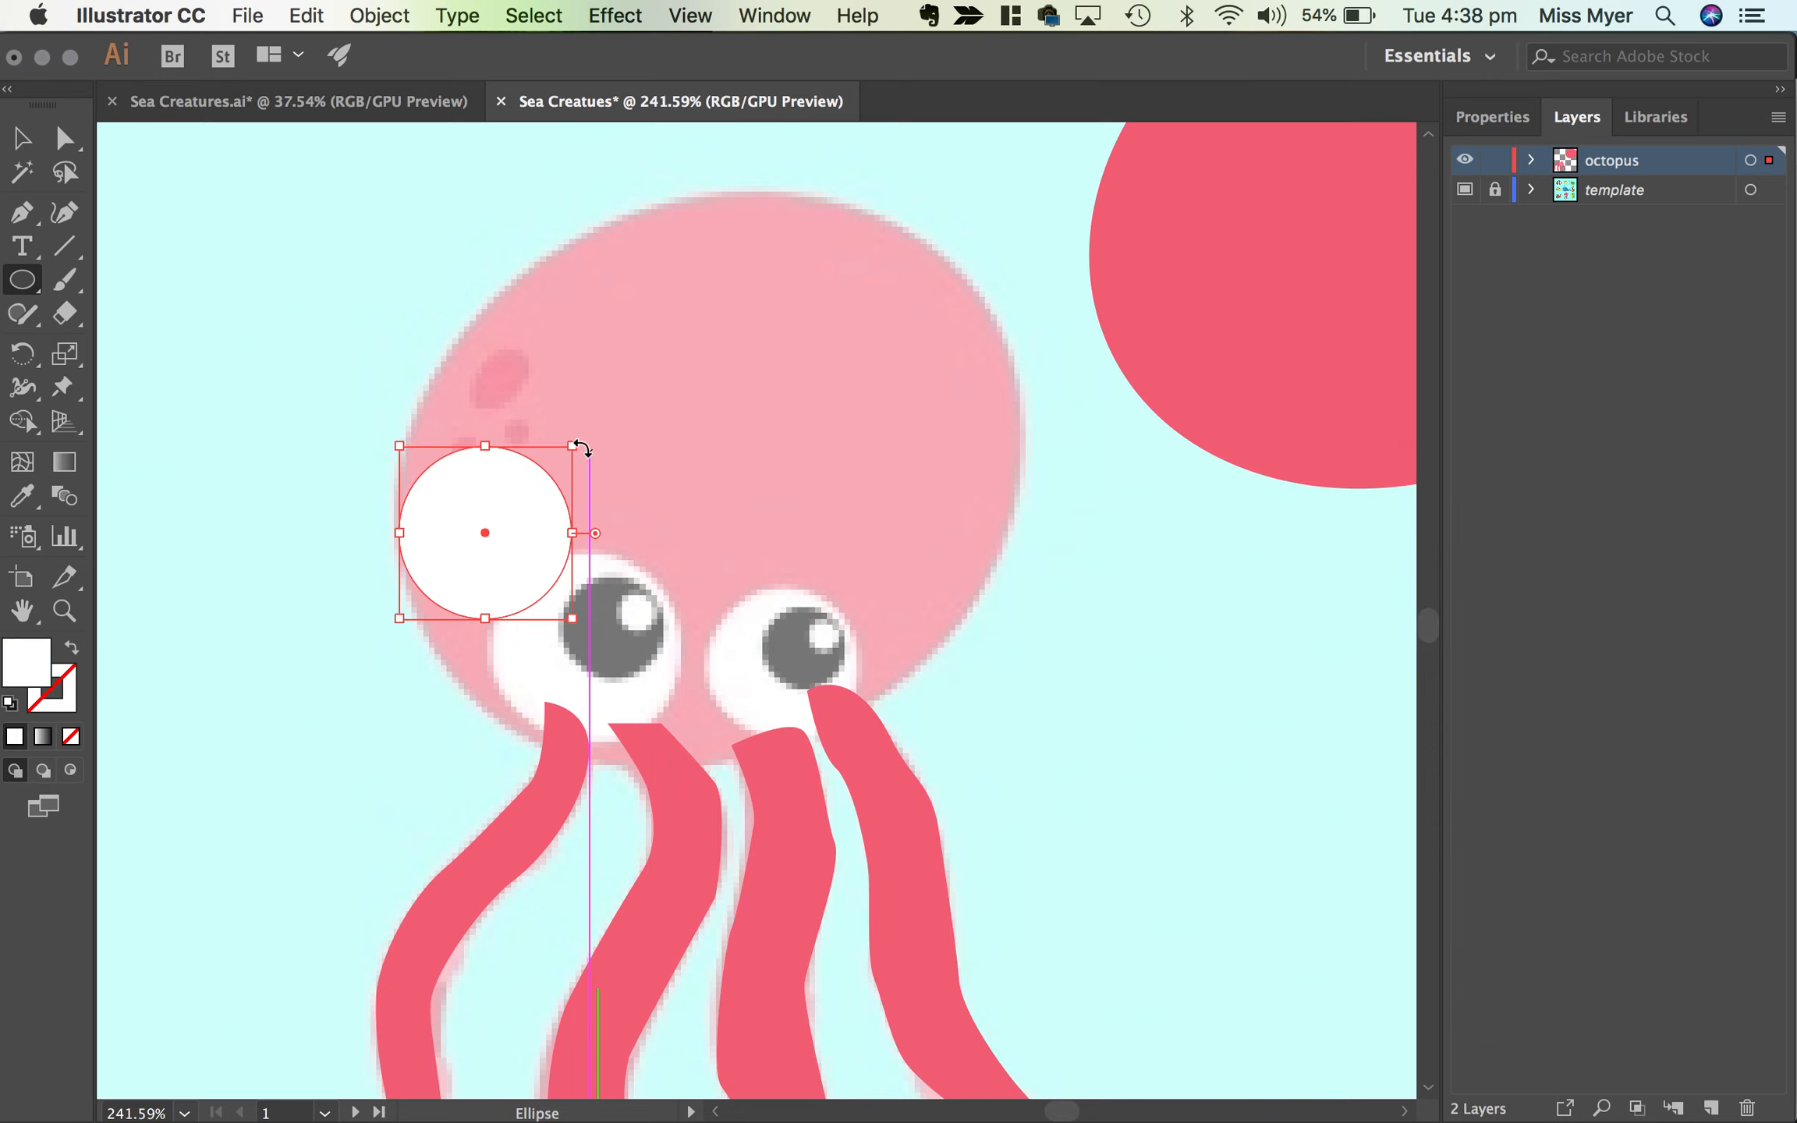
pyautogui.moveTo(572, 445); pyautogui.dragTo(598, 420)
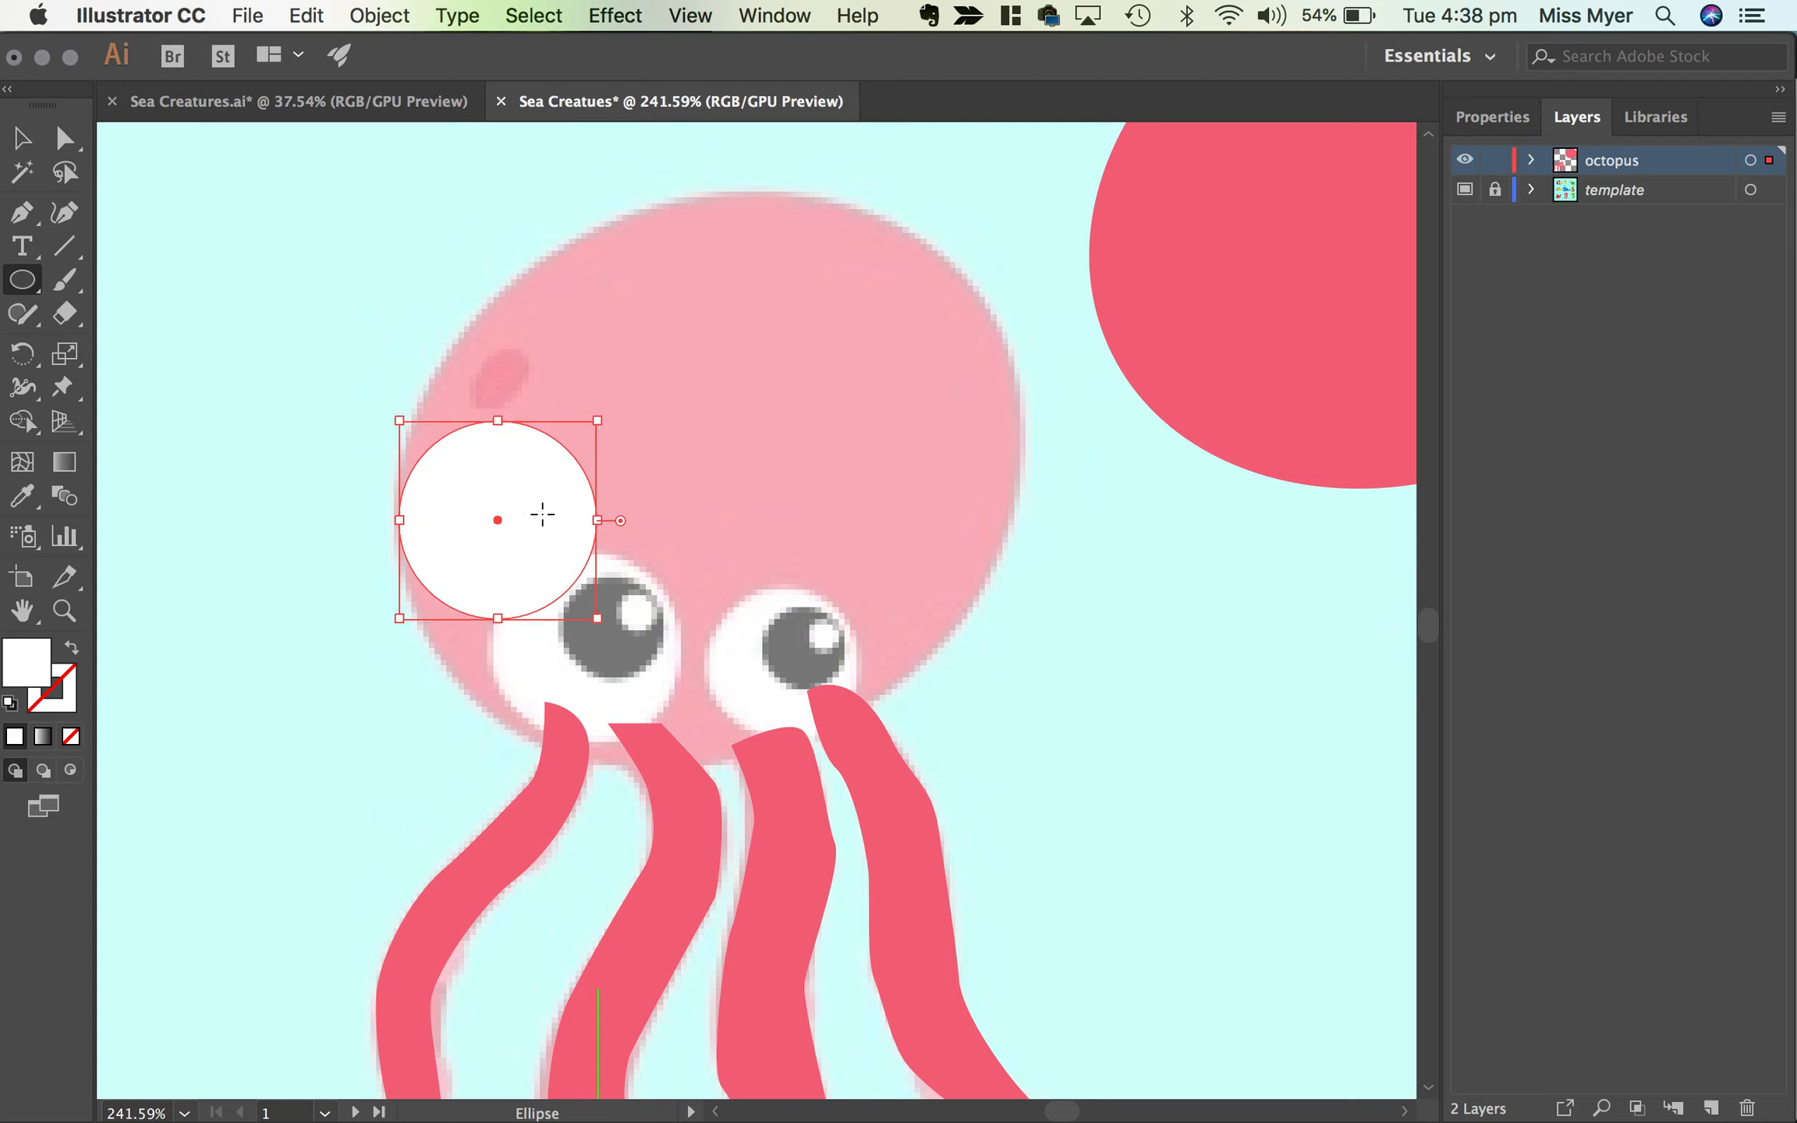
pyautogui.press('v')
pyautogui.moveTo(531, 542); pyautogui.dragTo(582, 530)
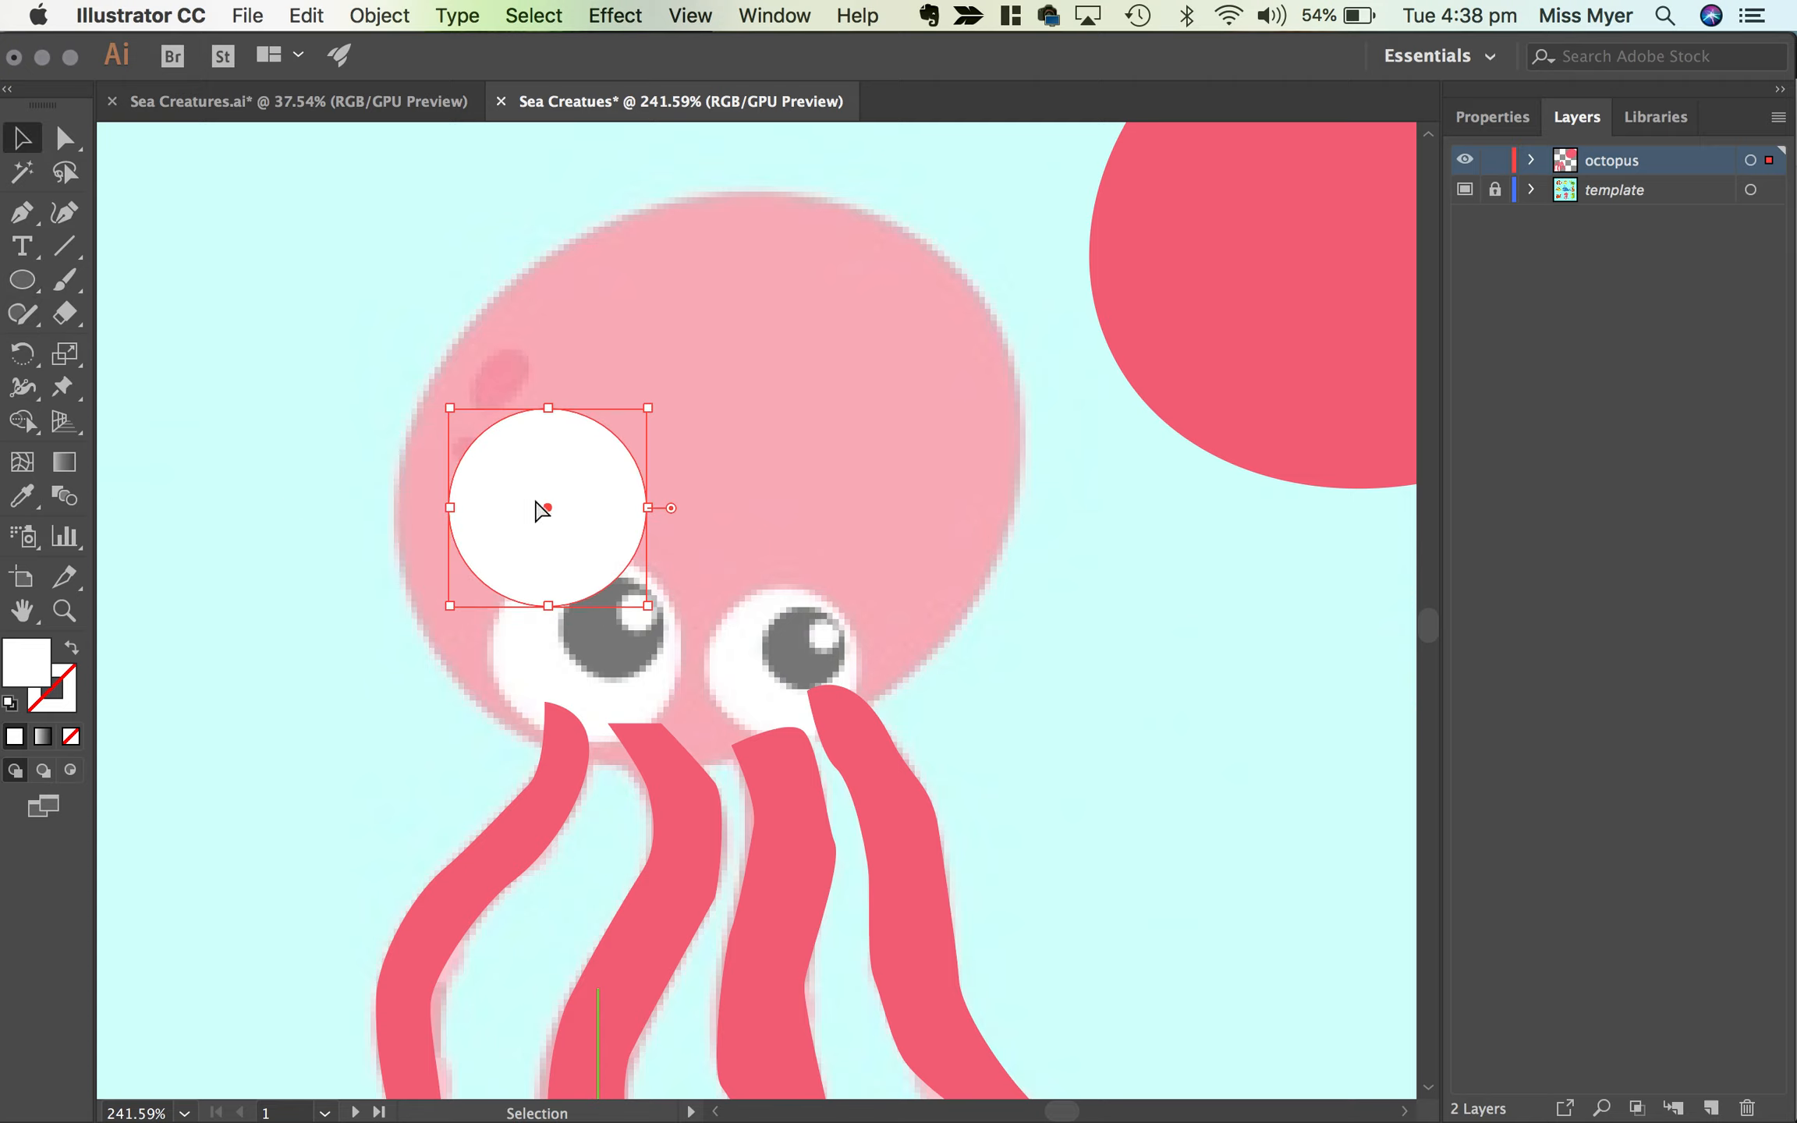
# Step: Duplicate the white circle, shrink the copy to pupil size, fill it black, and place it in the upper right part of the white circle
pyautogui.press('super+c')
pyautogui.press('super+v')
pyautogui.moveTo(857, 509); pyautogui.dragTo(762, 605)
pyautogui.doubleClick(17, 667)
pyautogui.moveTo(927, 749); pyautogui.dragTo(714, 936)
pyautogui.click(1411, 560)
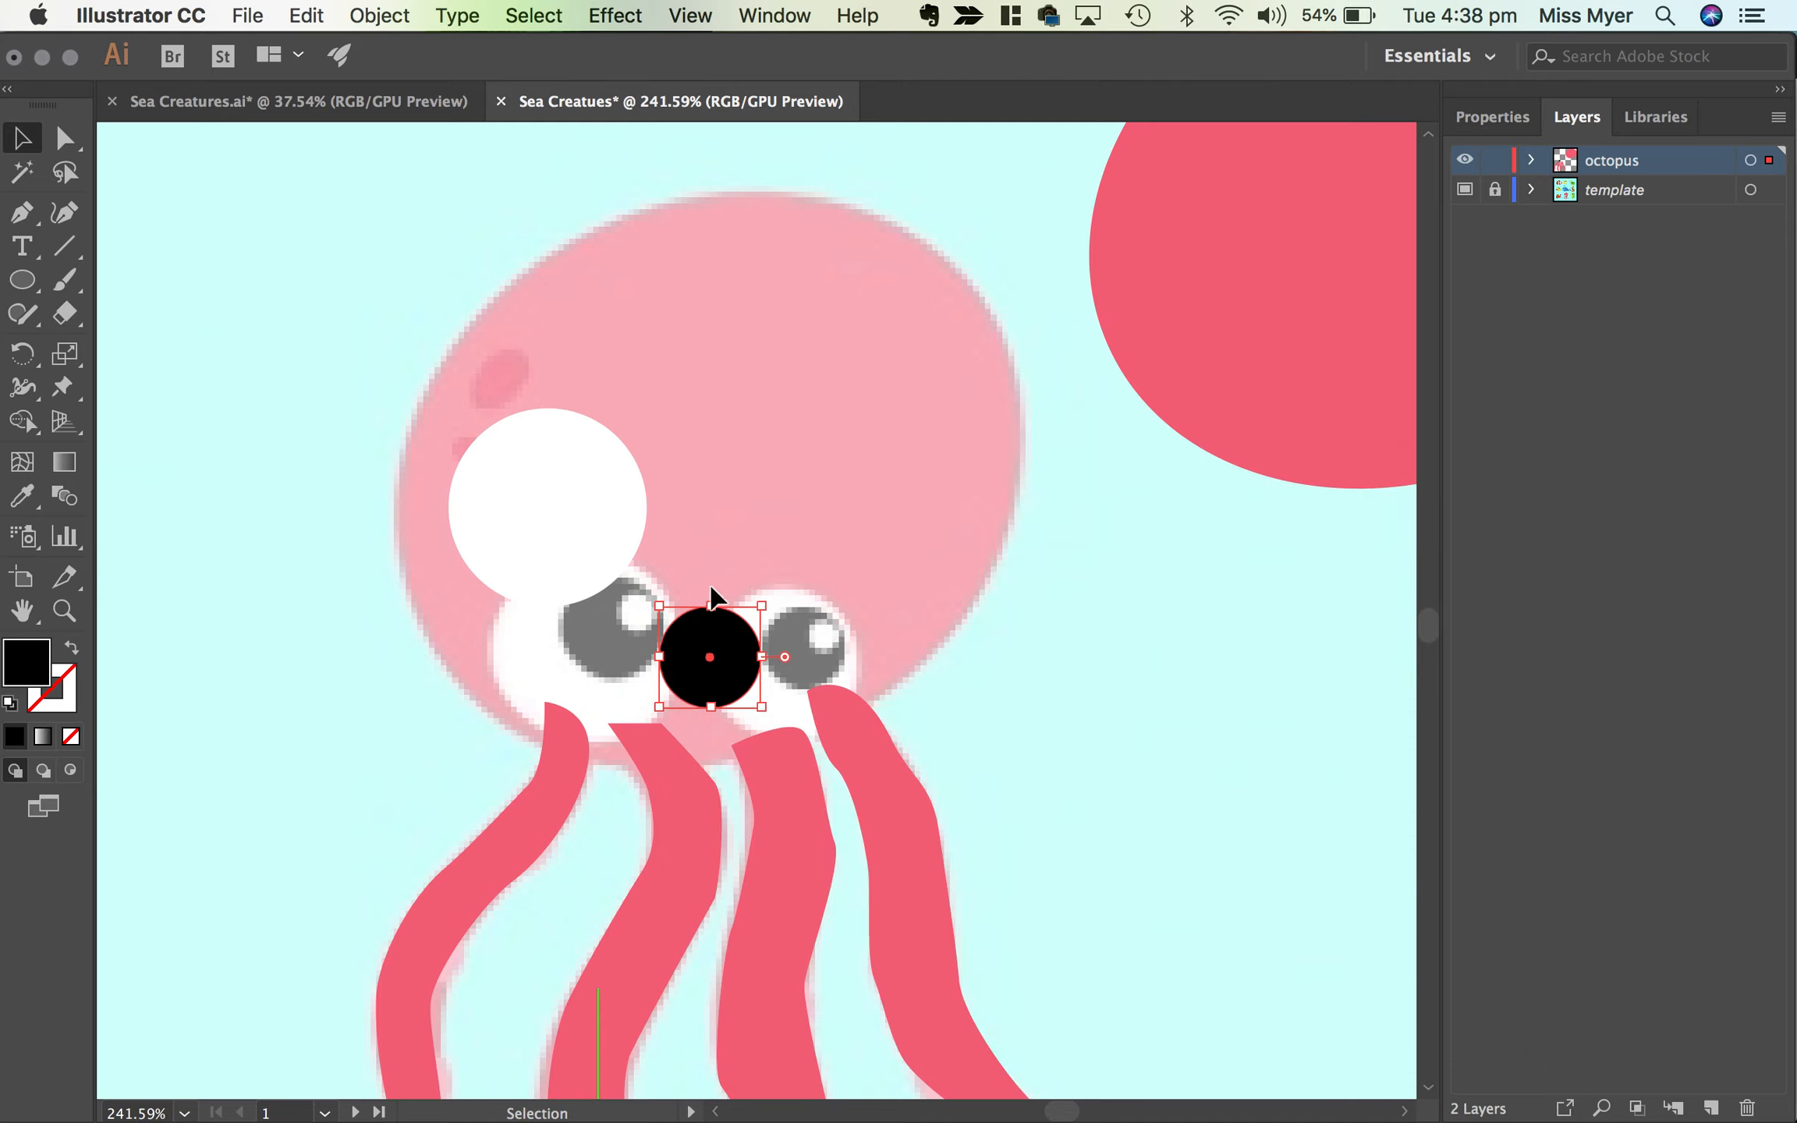
pyautogui.moveTo(733, 677); pyautogui.dragTo(600, 502)
# Step: Duplicate the white circle again, shrink the copy to a small highlight, and place it on the black pupil
pyautogui.click(541, 561)
pyautogui.press('super+c')
pyautogui.press('super+v')
pyautogui.moveTo(769, 638); pyautogui.dragTo(819, 581)
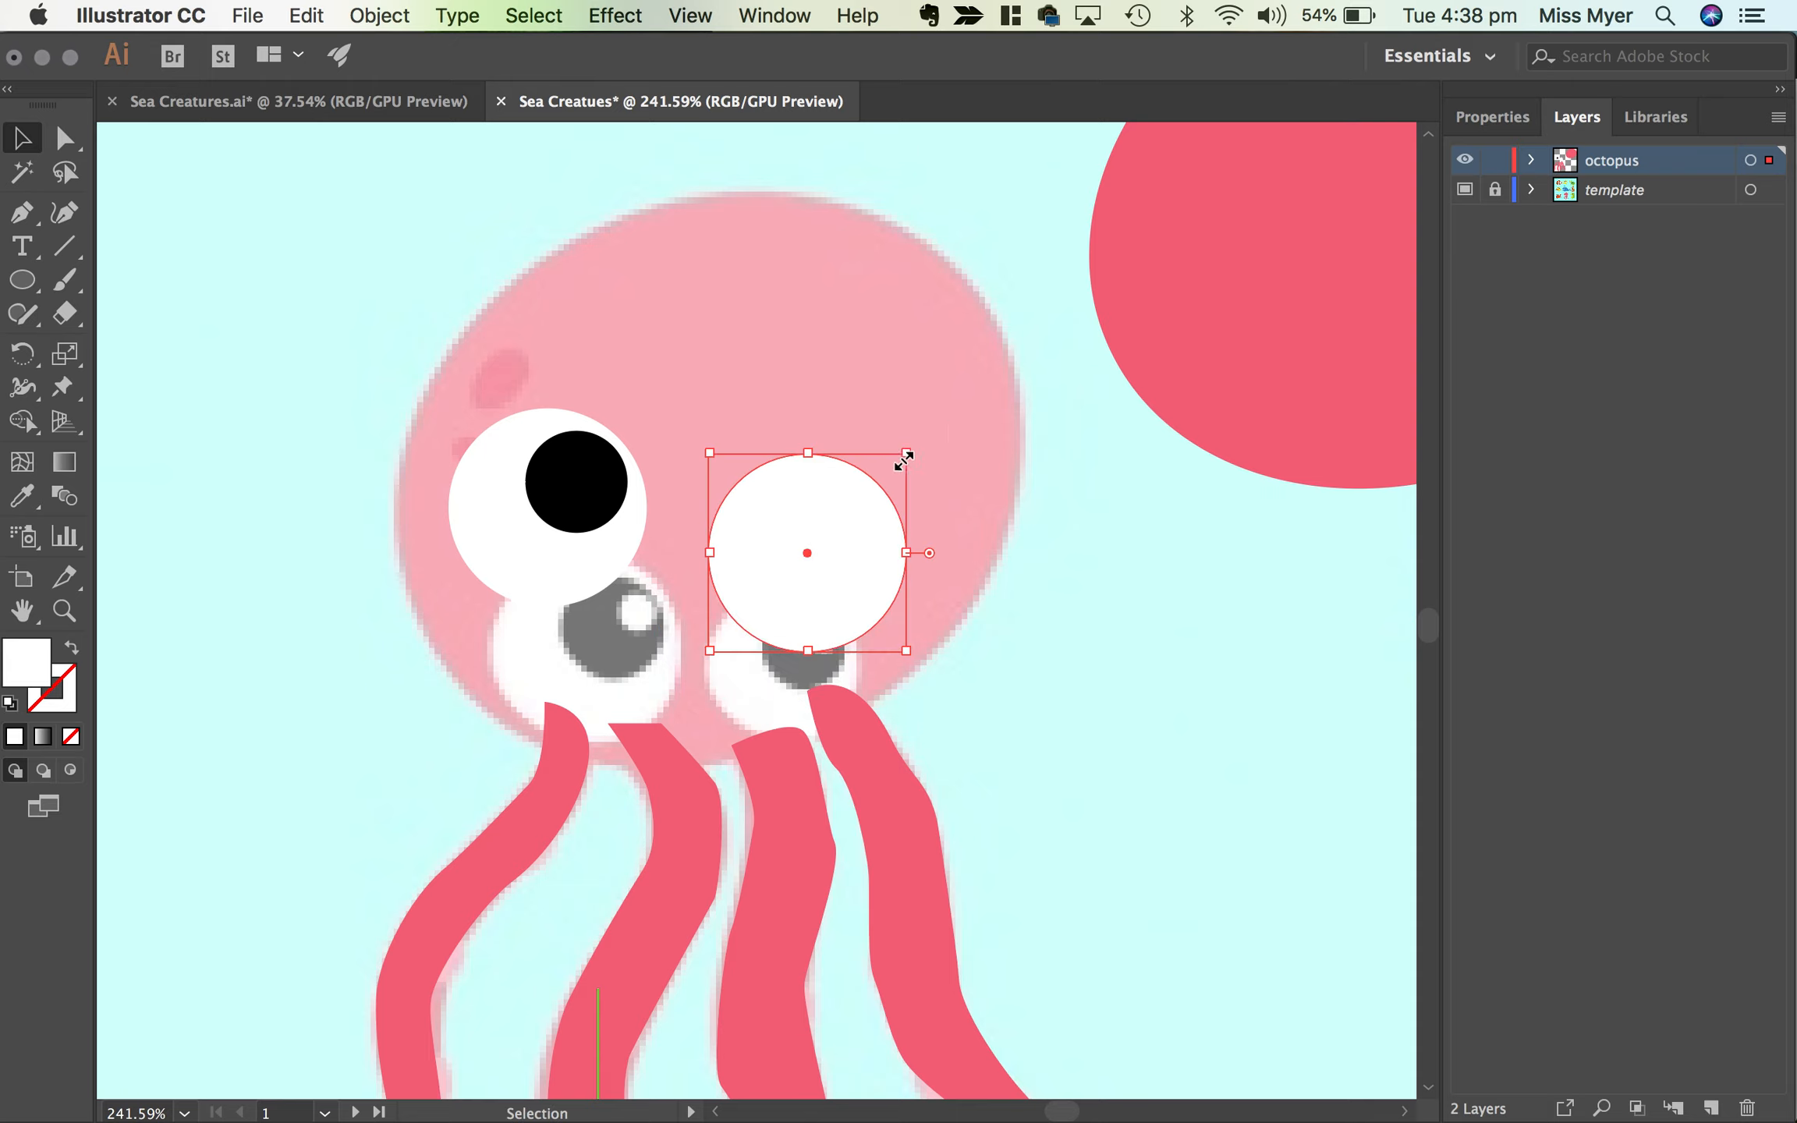
pyautogui.moveTo(903, 650); pyautogui.dragTo(557, 528)
# Step: Select the eye's three circles and move them together onto the template's left eye
pyautogui.click(772, 441)
pyautogui.moveTo(605, 555); pyautogui.dragTo(649, 693)
pyautogui.press('a')
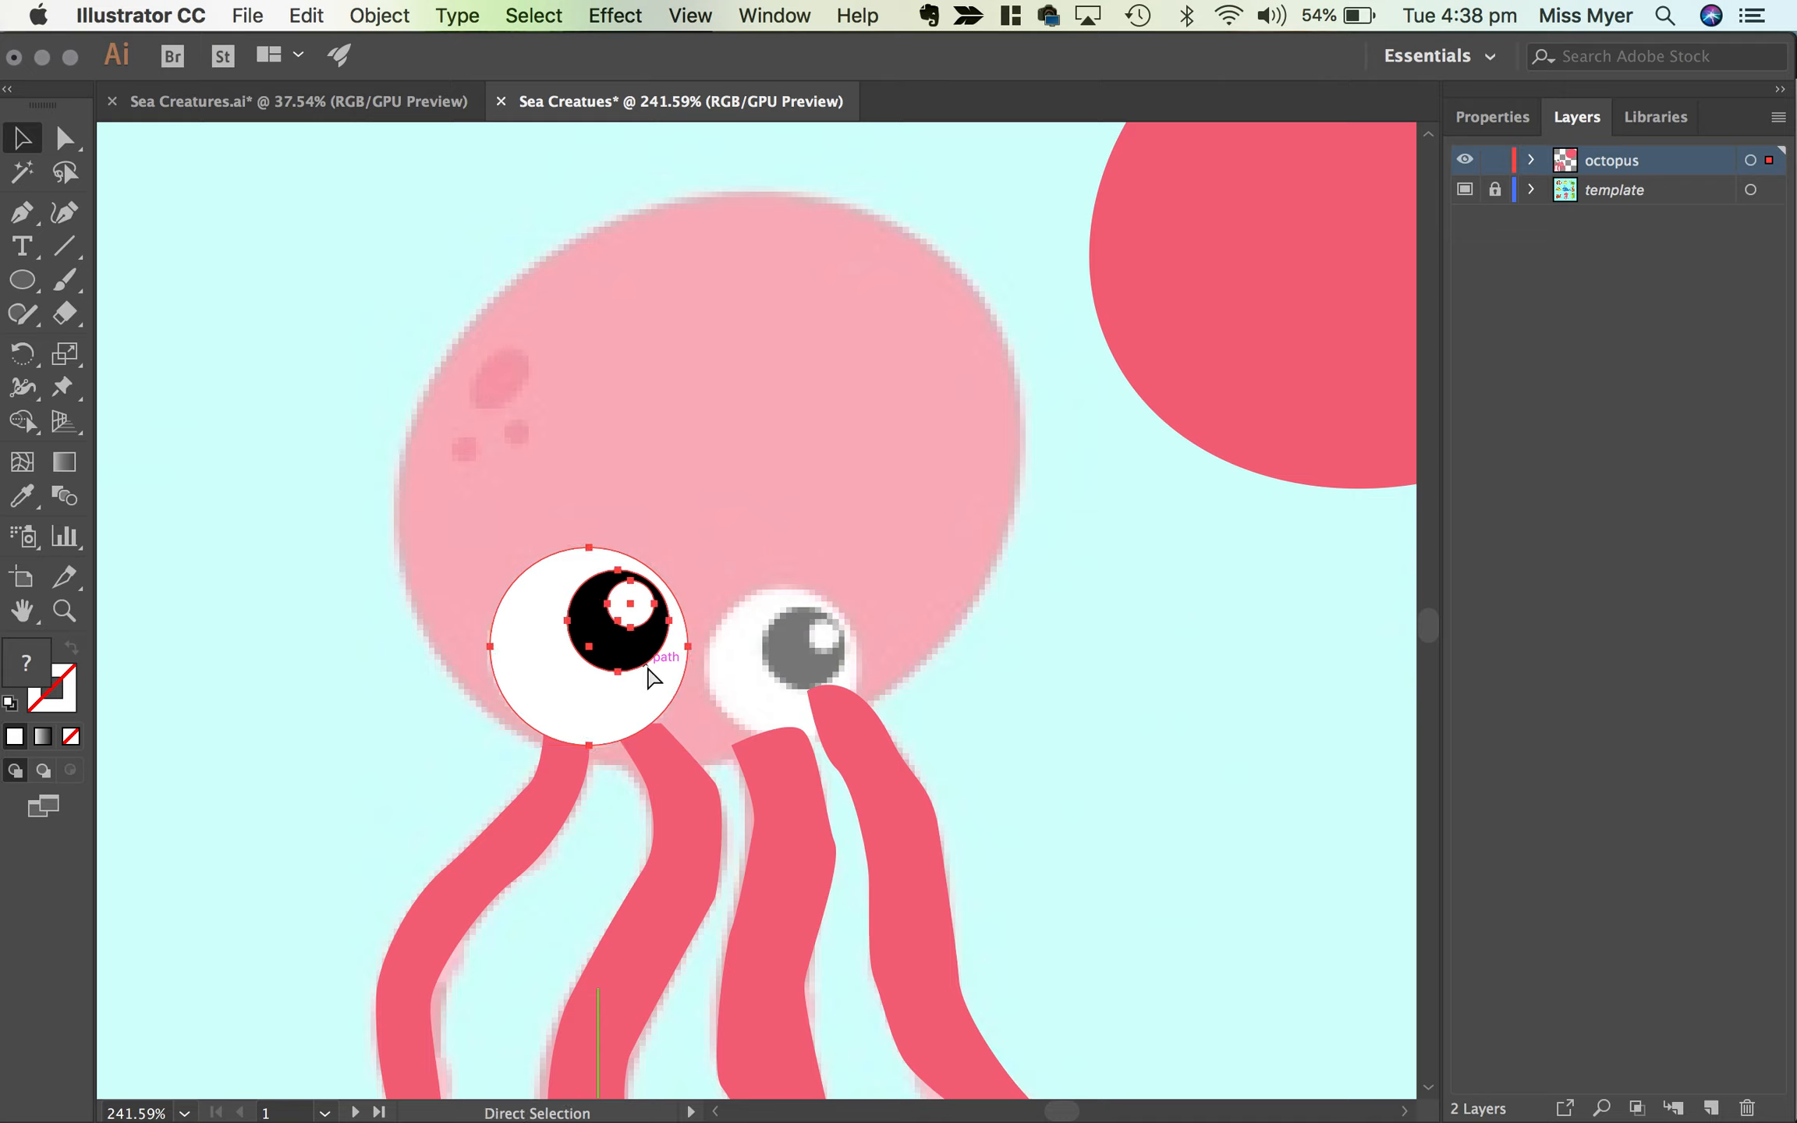
# Step: Duplicate the complete eye, scale the copy down, place it over the template's right eye, and deselect it
pyautogui.press('v')
pyautogui.press('super+c')
pyautogui.press('super+v')
pyautogui.moveTo(859, 515); pyautogui.dragTo(803, 573)
pyautogui.moveTo(754, 677); pyautogui.dragTo(795, 681)
pyautogui.click(1070, 663)
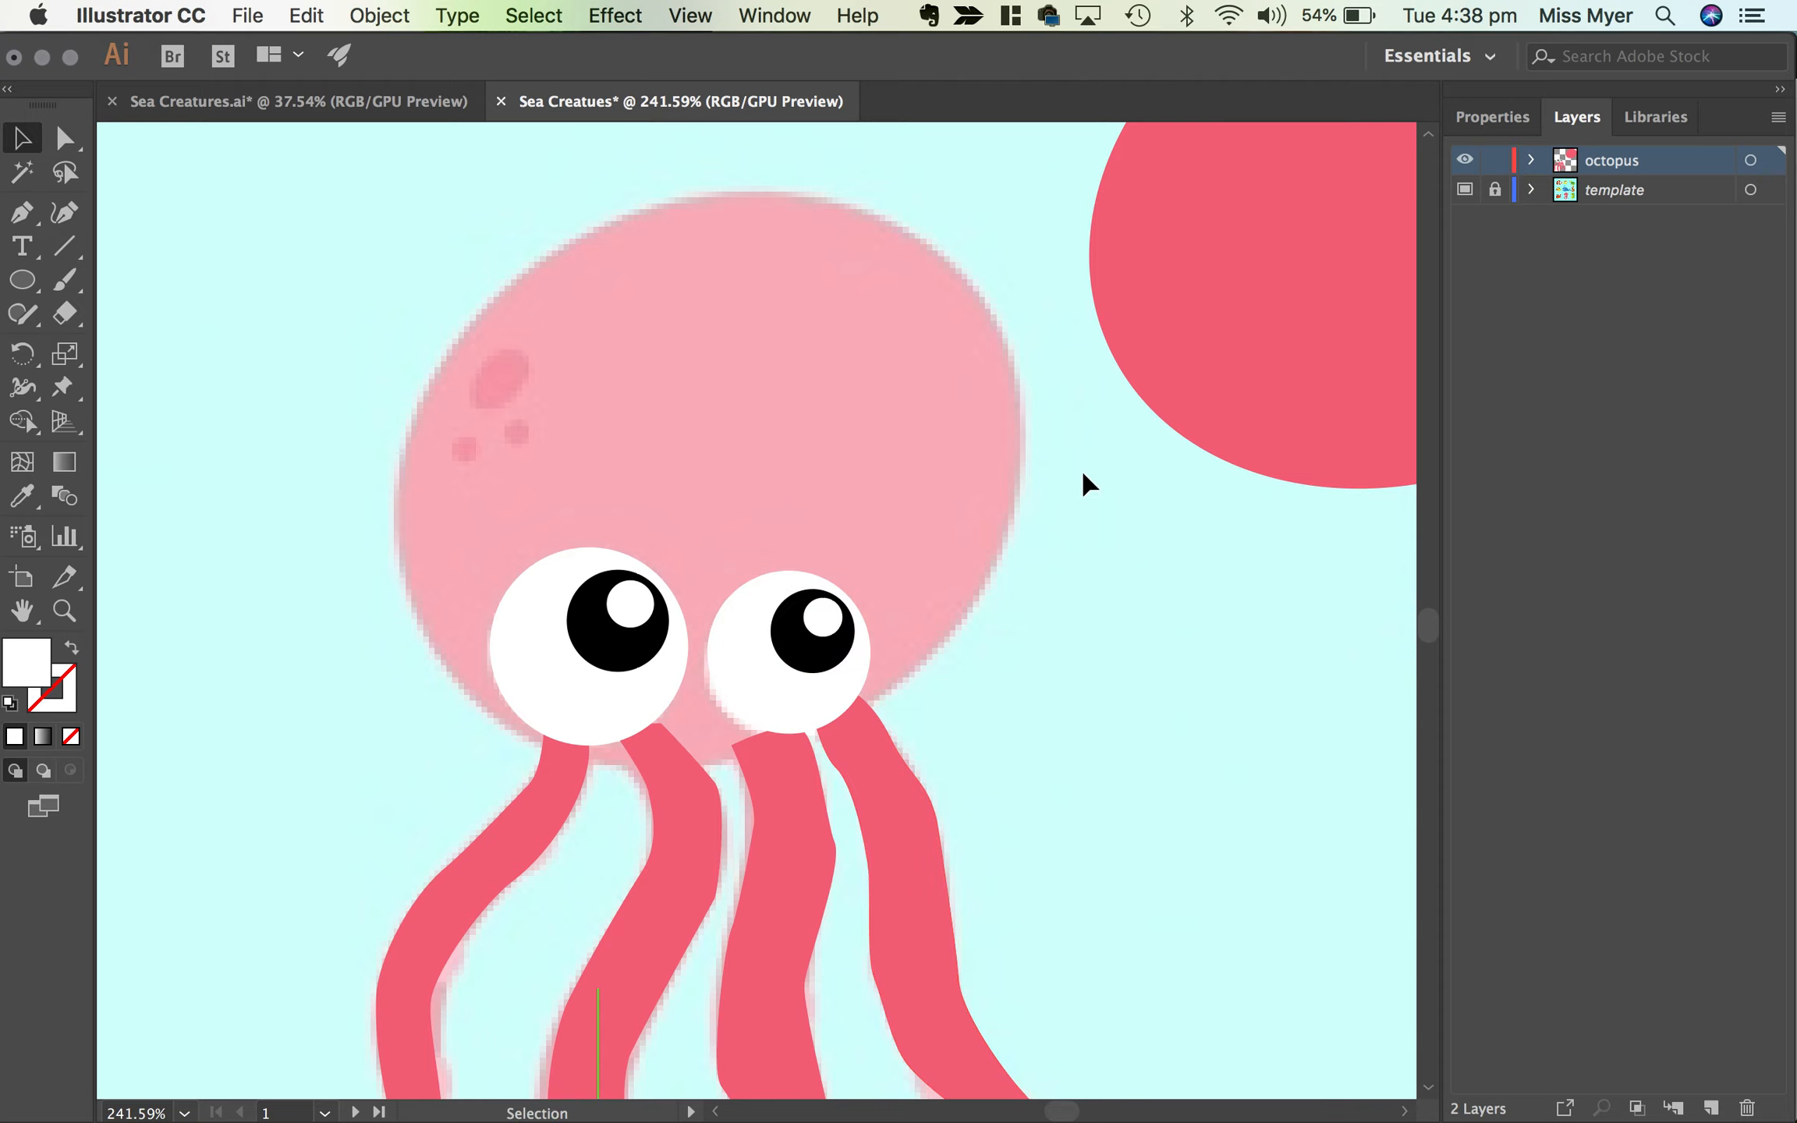
# Step: Move the pink head shape into place over the template octopus's head, behind the eyes
pyautogui.scroll(-2, 1092, 468)
pyautogui.moveTo(1157, 373); pyautogui.dragTo(541, 602)
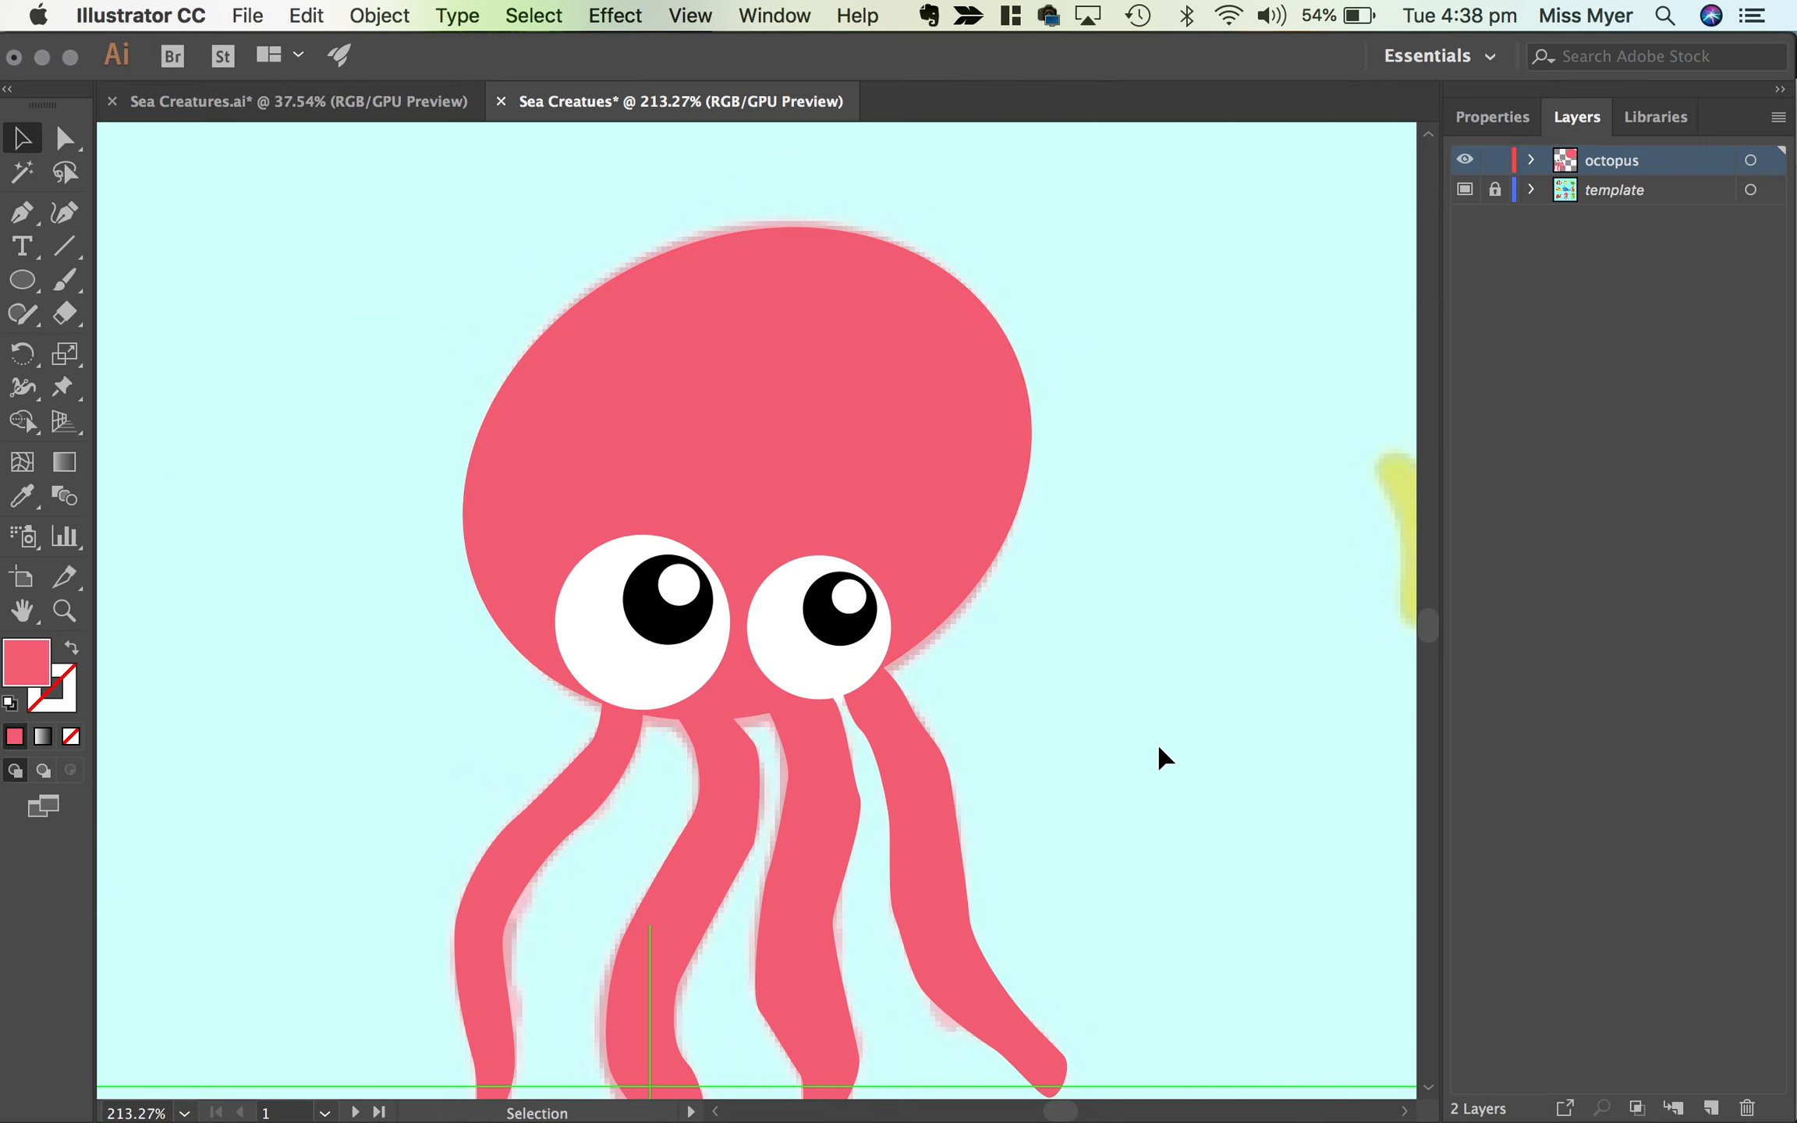
pyautogui.scroll(-3, 1155, 749)
pyautogui.scroll(3, 1155, 750)
pyautogui.scroll(-2, 661, 790)
pyautogui.click(485, 413)
pyautogui.keyDown('shift'); pyautogui.click(453, 822); pyautogui.keyUp('shift')
pyautogui.keyDown('shift'); pyautogui.click(700, 760); pyautogui.keyUp('shift')
pyautogui.click(991, 571)
# Step: Select the four tentacles and the head together and move them to the right of the template octopus, leaving the eyes in place
pyautogui.click(469, 824)
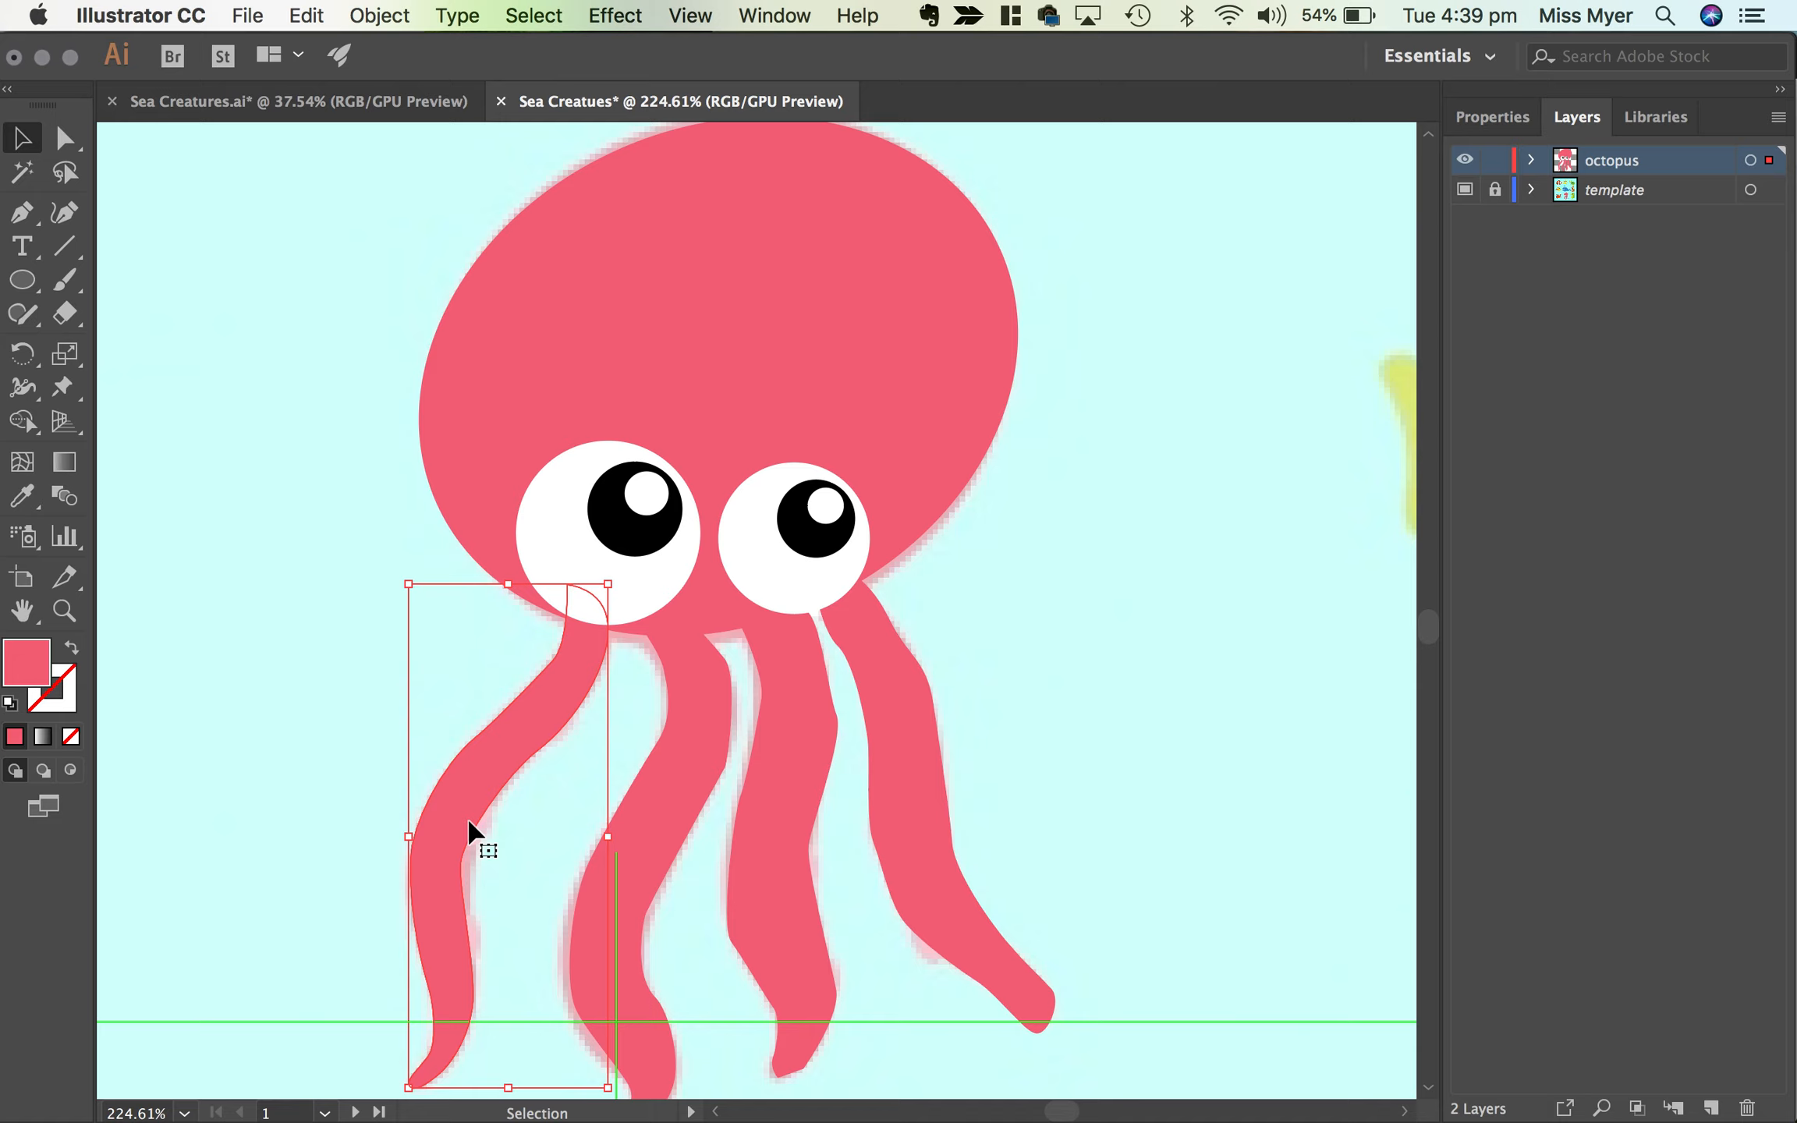
pyautogui.keyDown('shift'); pyautogui.click(698, 798); pyautogui.keyUp('shift')
pyautogui.keyDown('shift'); pyautogui.click(798, 831); pyautogui.keyUp('shift')
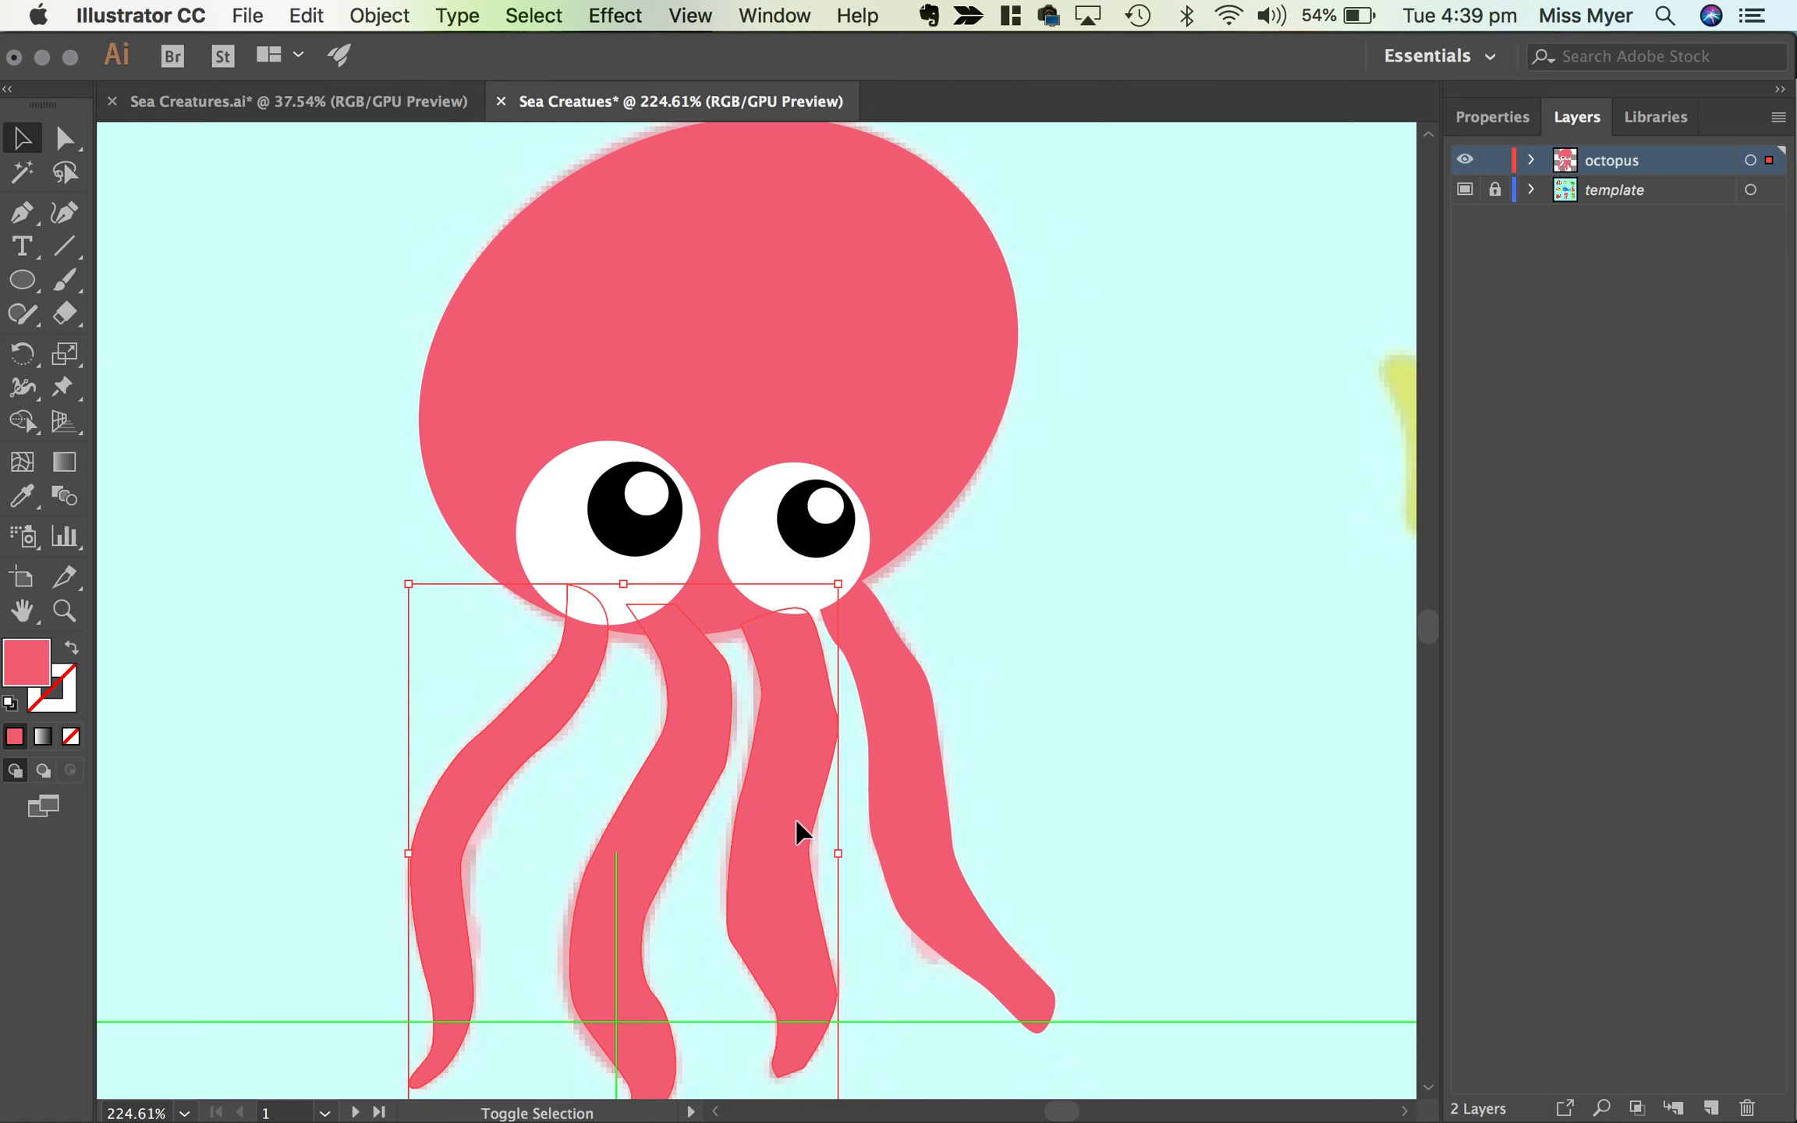
pyautogui.keyDown('shift'); pyautogui.click(928, 831); pyautogui.keyUp('shift')
pyautogui.keyDown('shift'); pyautogui.click(713, 288); pyautogui.keyUp('shift')
pyautogui.moveTo(511, 458); pyautogui.dragTo(1239, 343)
pyautogui.click(482, 555)
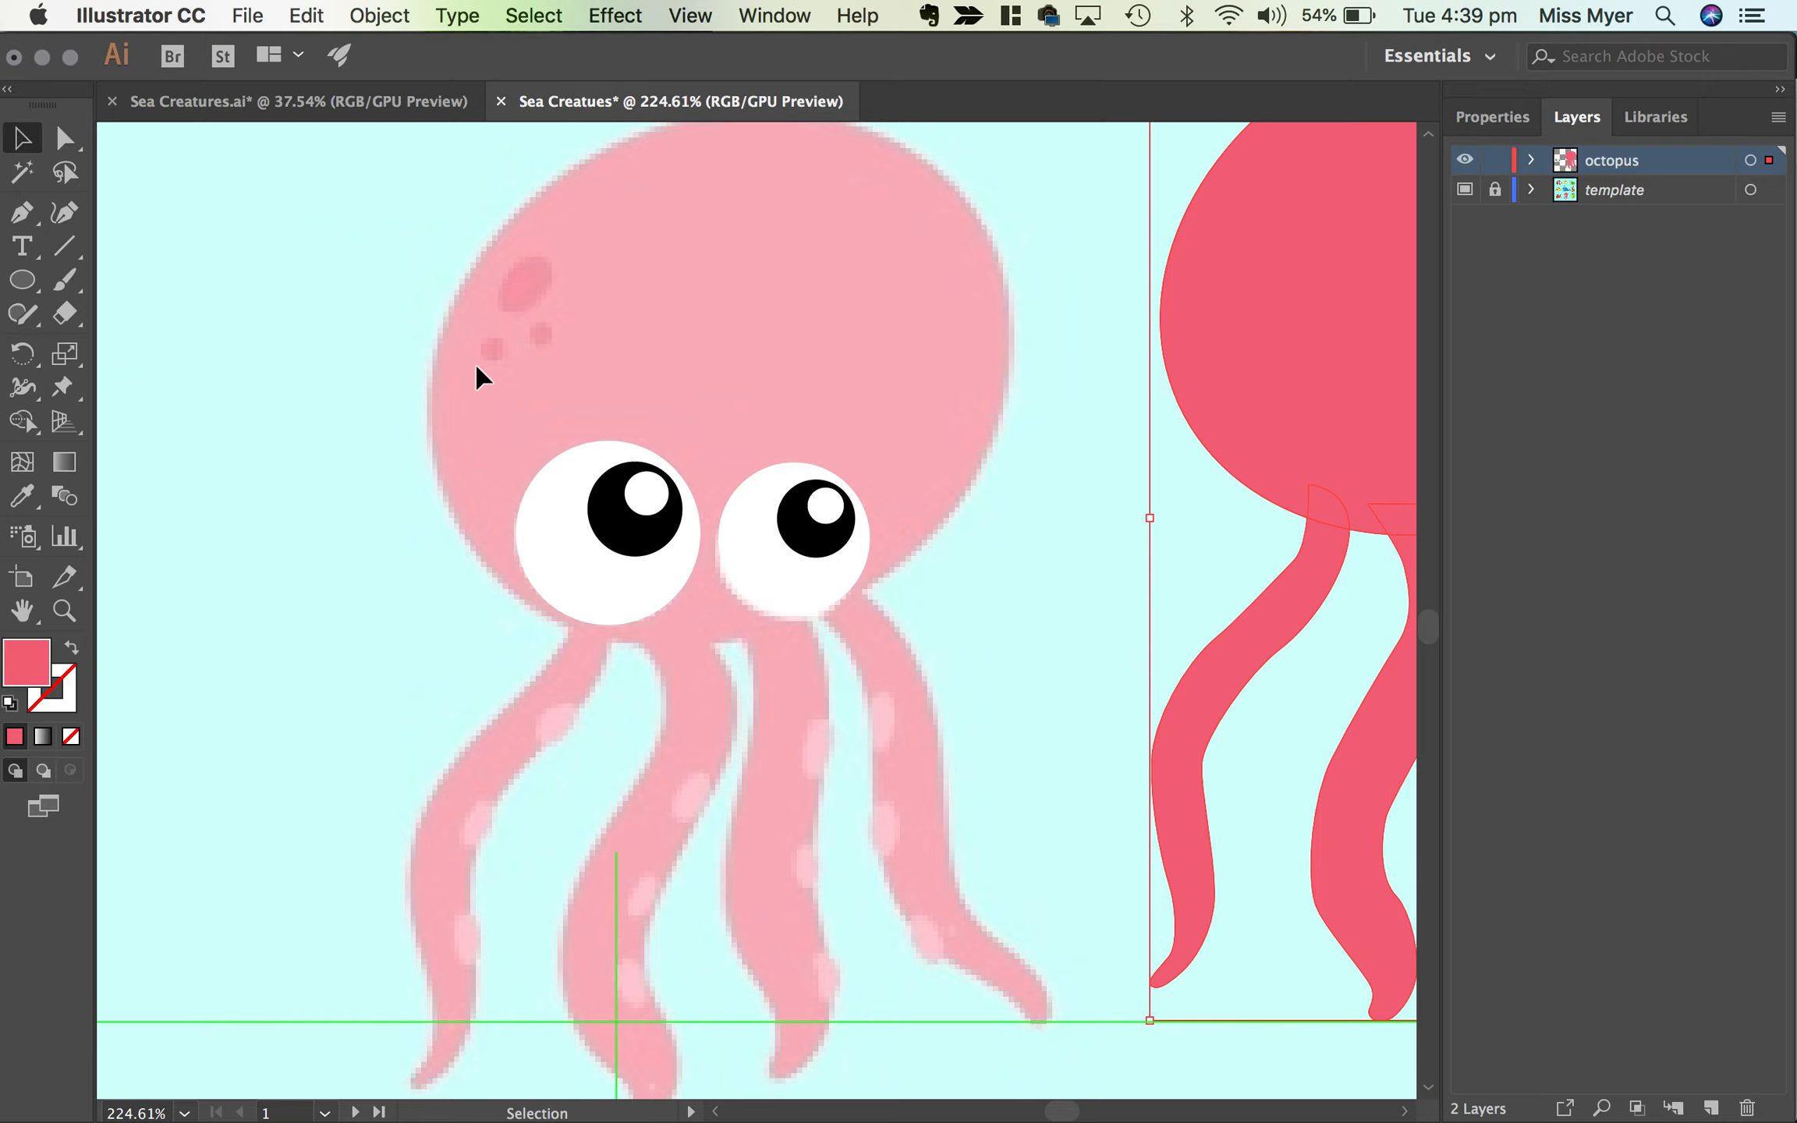
# Step: Trace the large spot on the octopus's head with the Pen tool and fill it with the darker red sampled from the template's spot
pyautogui.scroll(6, 497, 513)
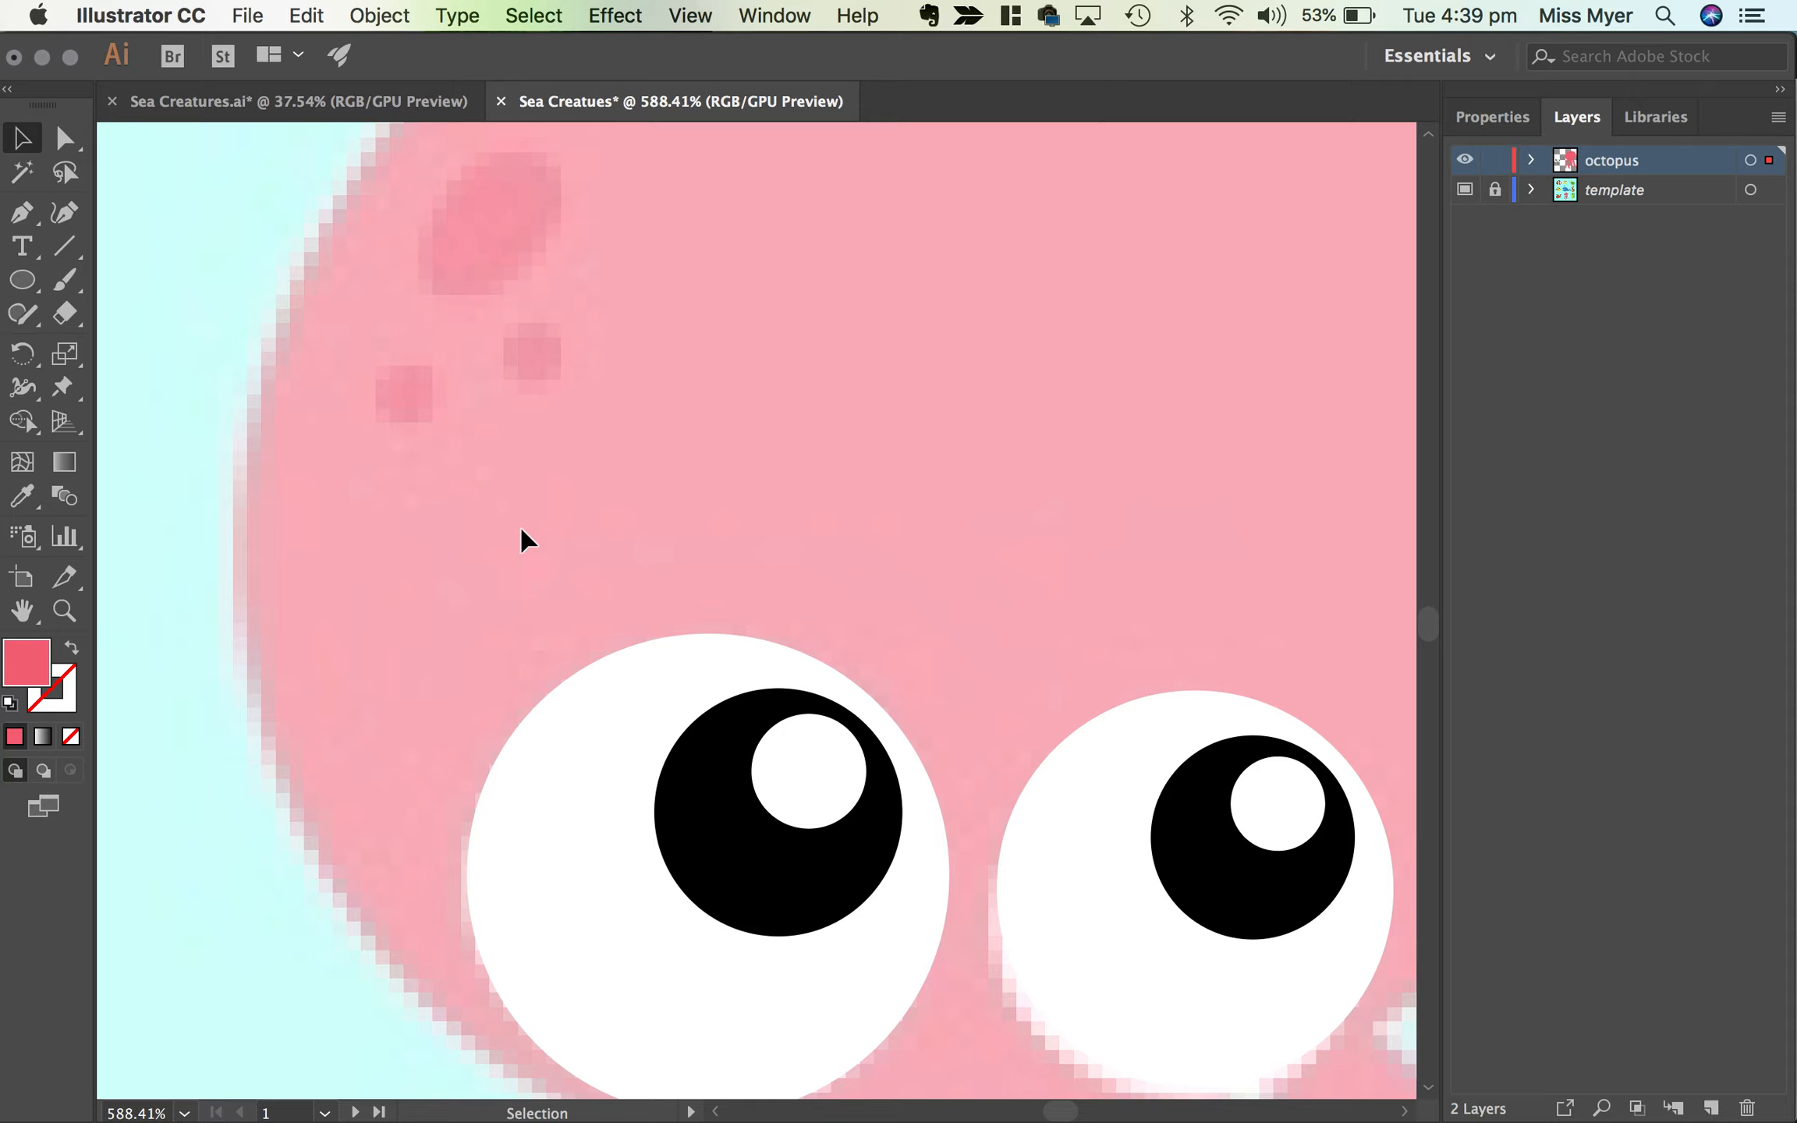
pyautogui.scroll(5, 745, 909)
pyautogui.hscroll(-3, 745, 908)
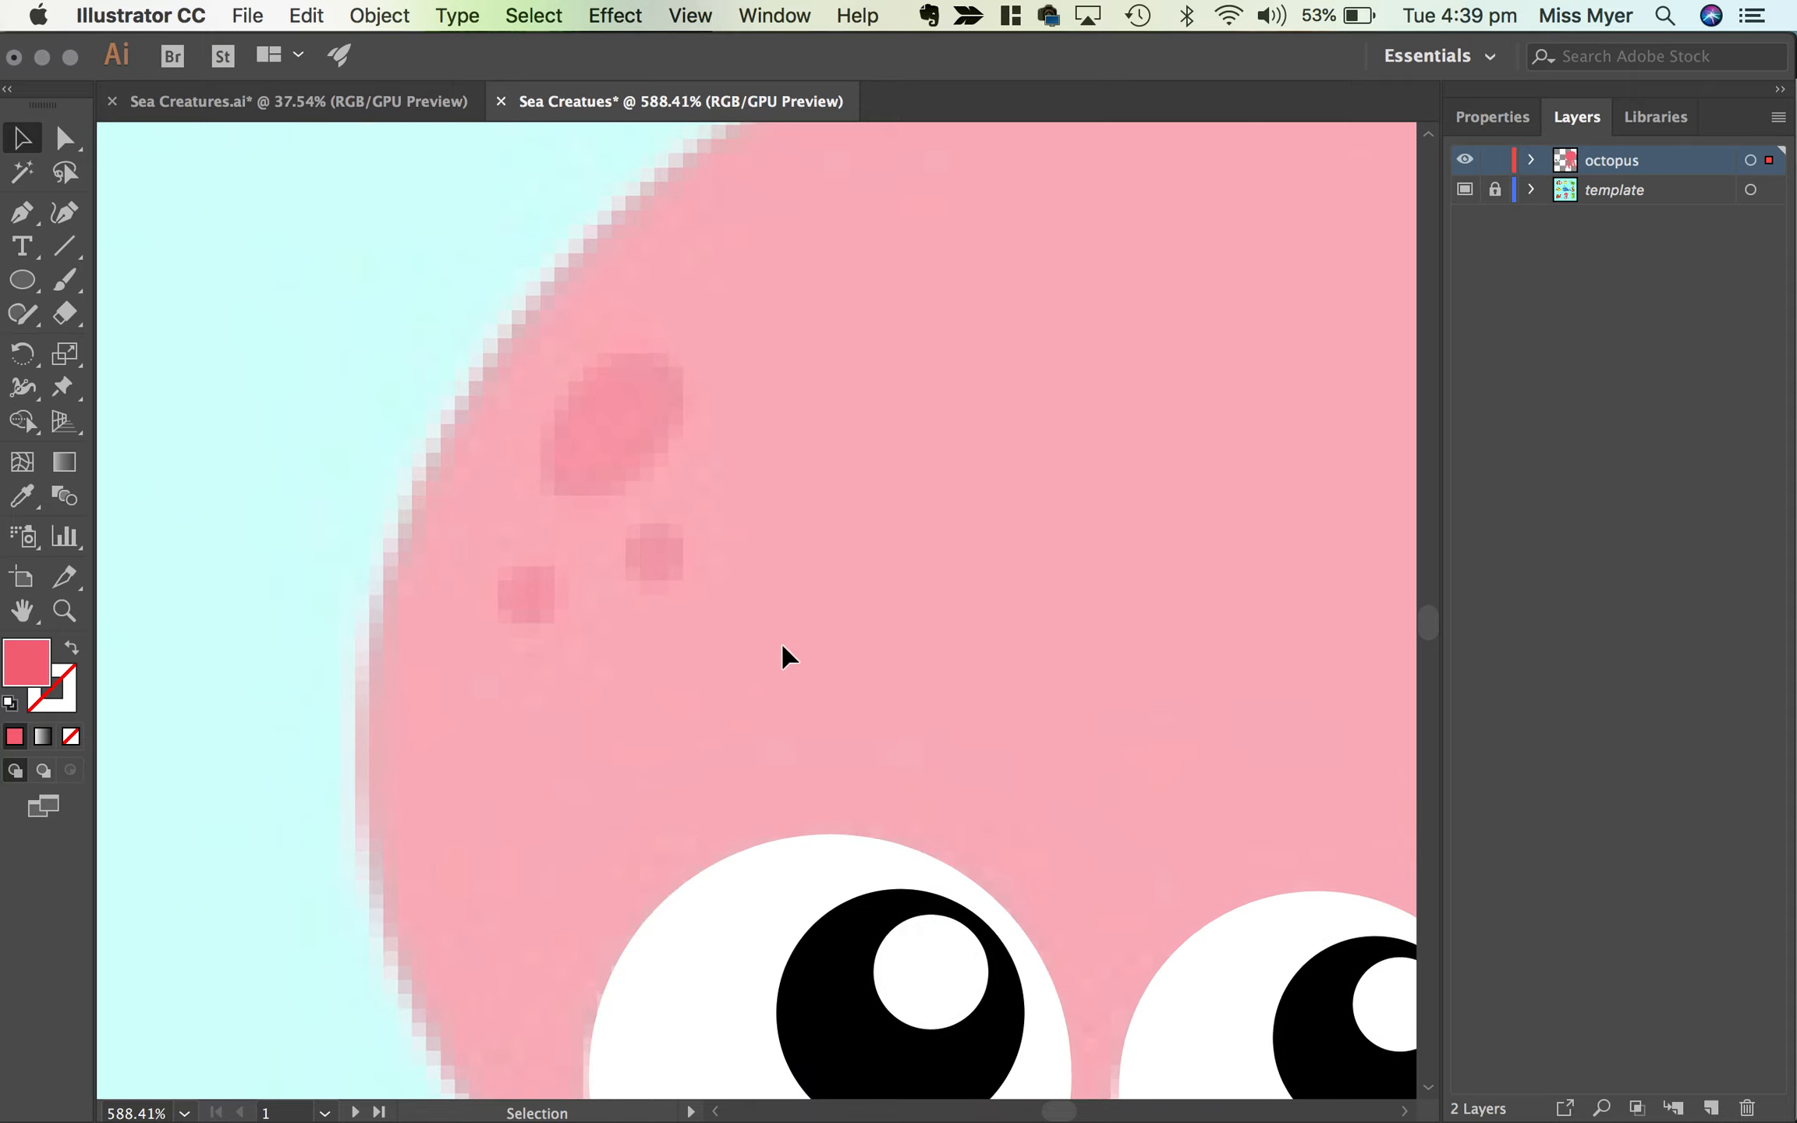
pyautogui.scroll(3, 628, 341)
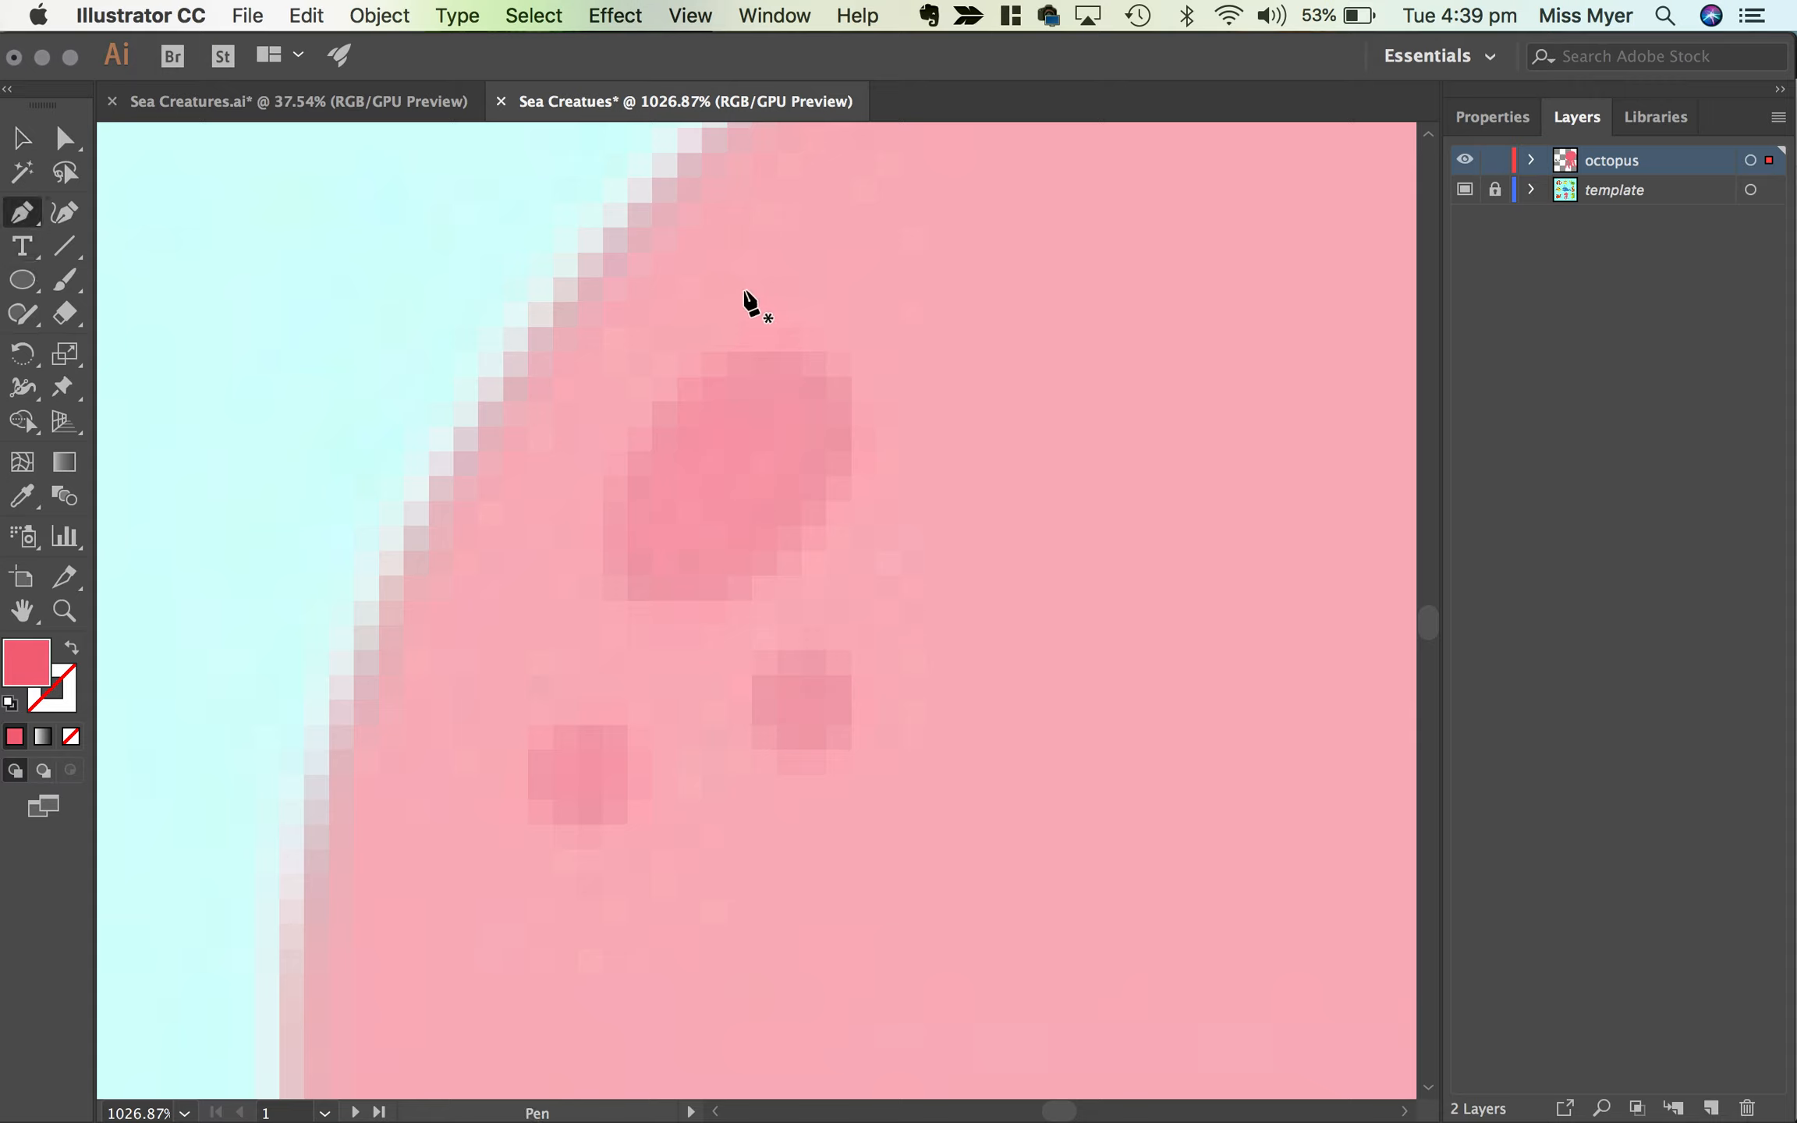
pyautogui.moveTo(828, 529); pyautogui.dragTo(782, 562)
pyautogui.moveTo(655, 593); pyautogui.dragTo(618, 548)
pyautogui.moveTo(680, 375); pyautogui.dragTo(841, 368)
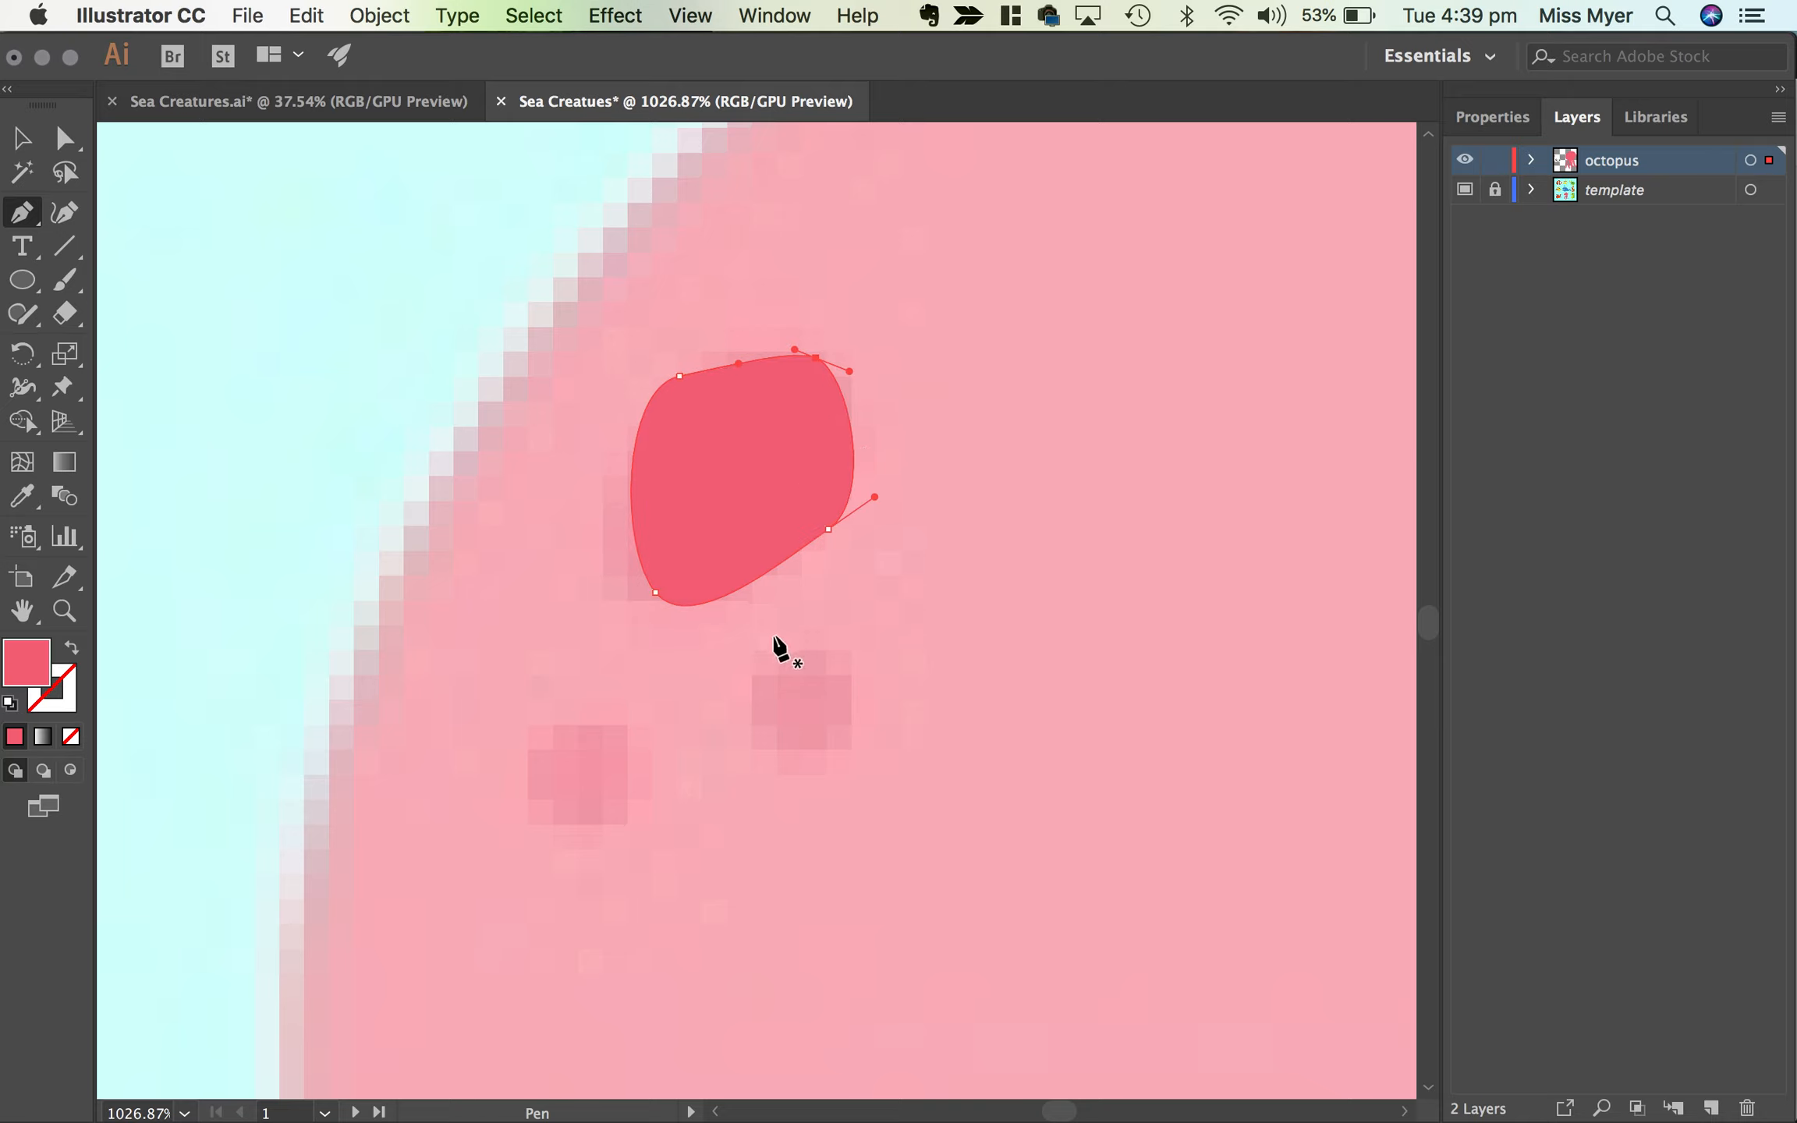
pyautogui.press('i')
pyautogui.click(807, 700)
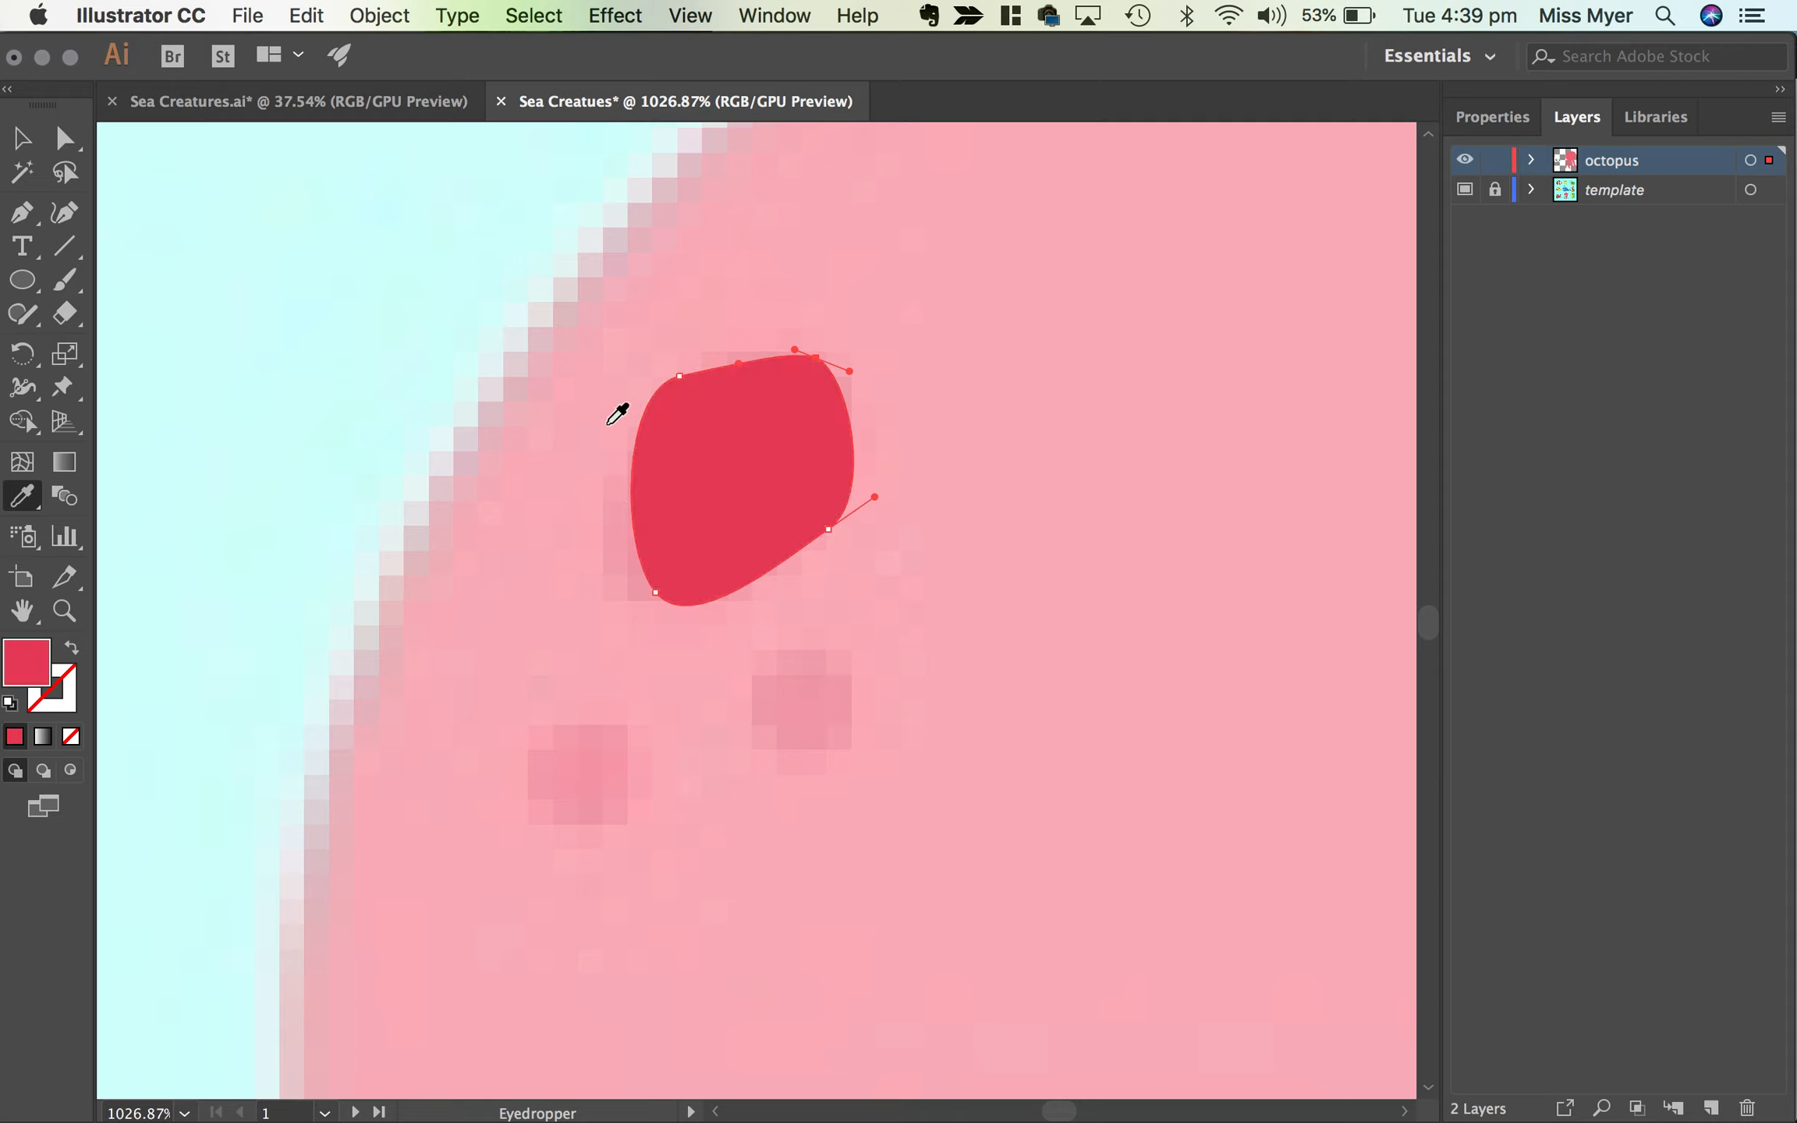
# Step: Trace the two small spots below the large head spot as closed Pen shapes with the same darker red fill
pyautogui.press('p')
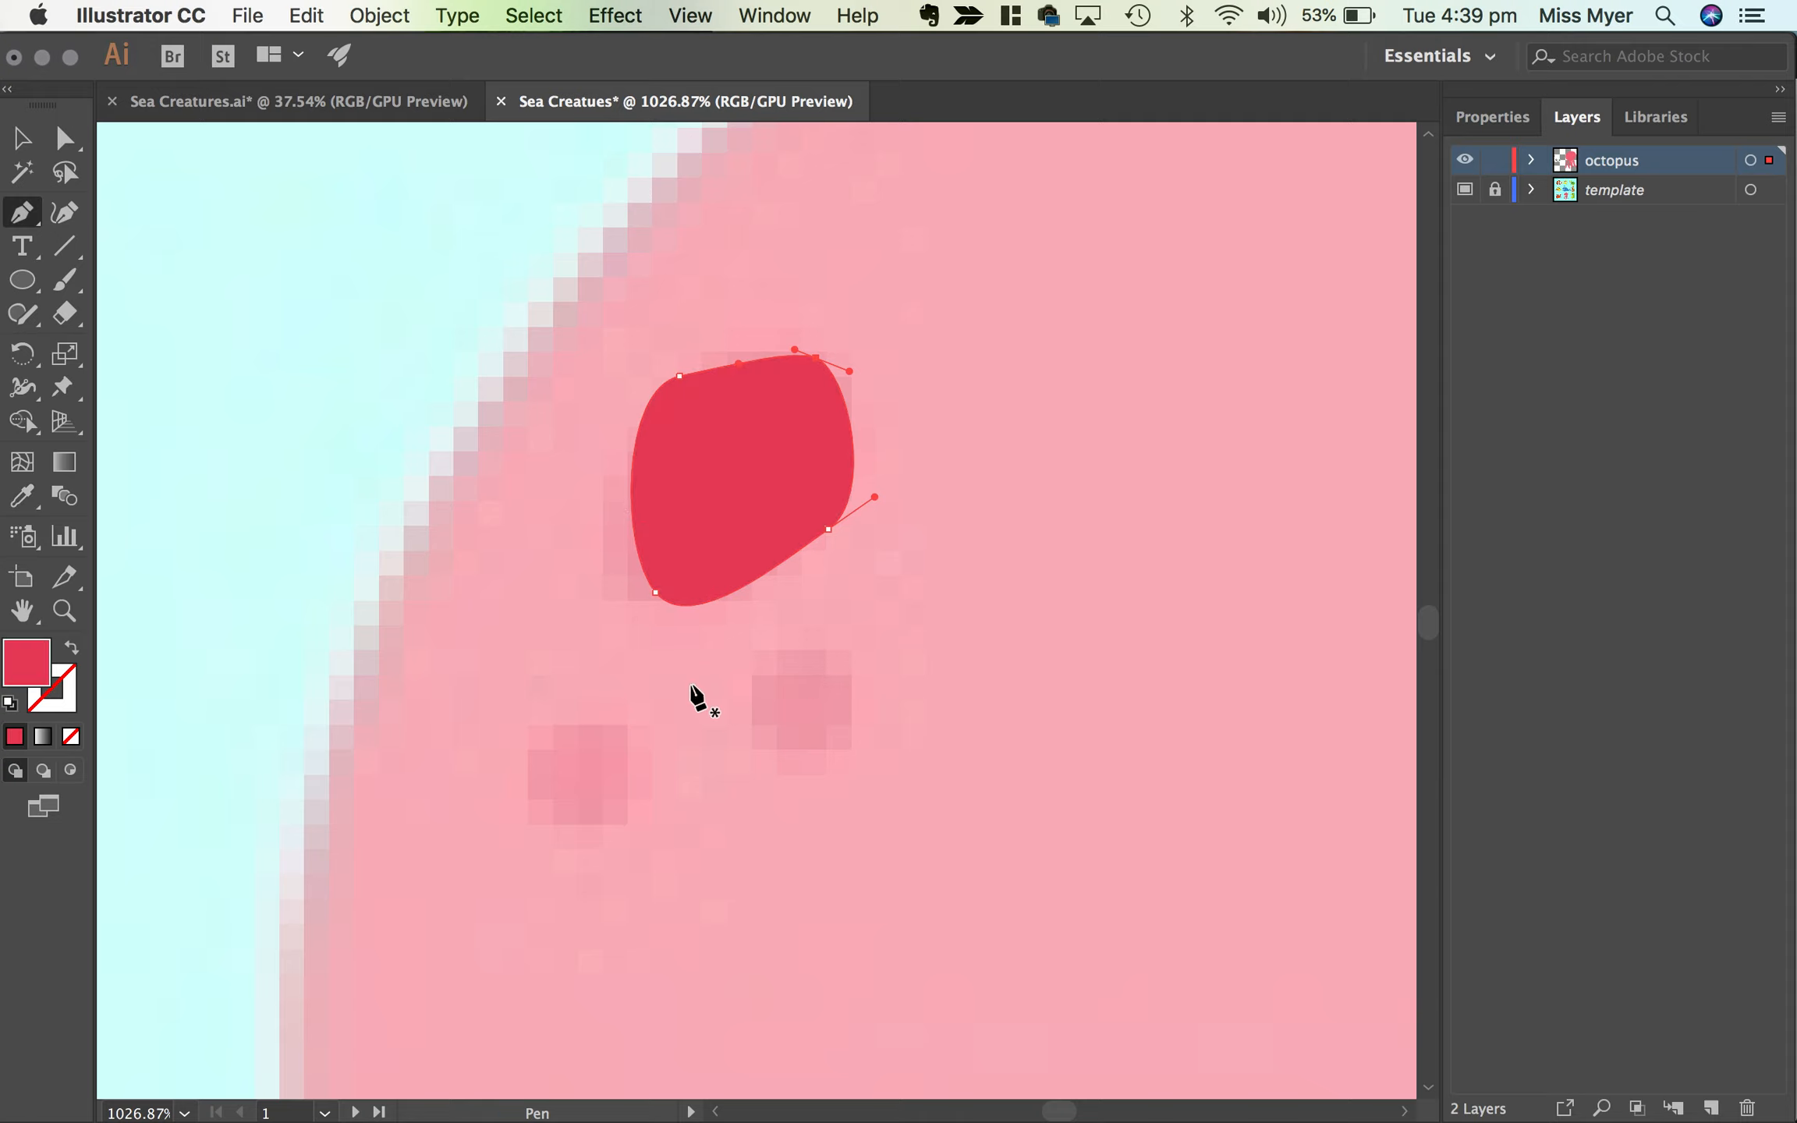
pyautogui.click(797, 651)
pyautogui.moveTo(853, 686)
pyautogui.mouseDown()
pyautogui.moveTo(856, 711)
pyautogui.moveTo(776, 747)
pyautogui.moveTo(755, 690)
pyautogui.moveTo(823, 653)
pyautogui.mouseUp()
pyautogui.moveTo(585, 714)
pyautogui.mouseDown()
pyautogui.moveTo(622, 713)
pyautogui.moveTo(643, 788)
pyautogui.moveTo(581, 831)
pyautogui.moveTo(533, 754)
pyautogui.moveTo(614, 715)
pyautogui.mouseUp()
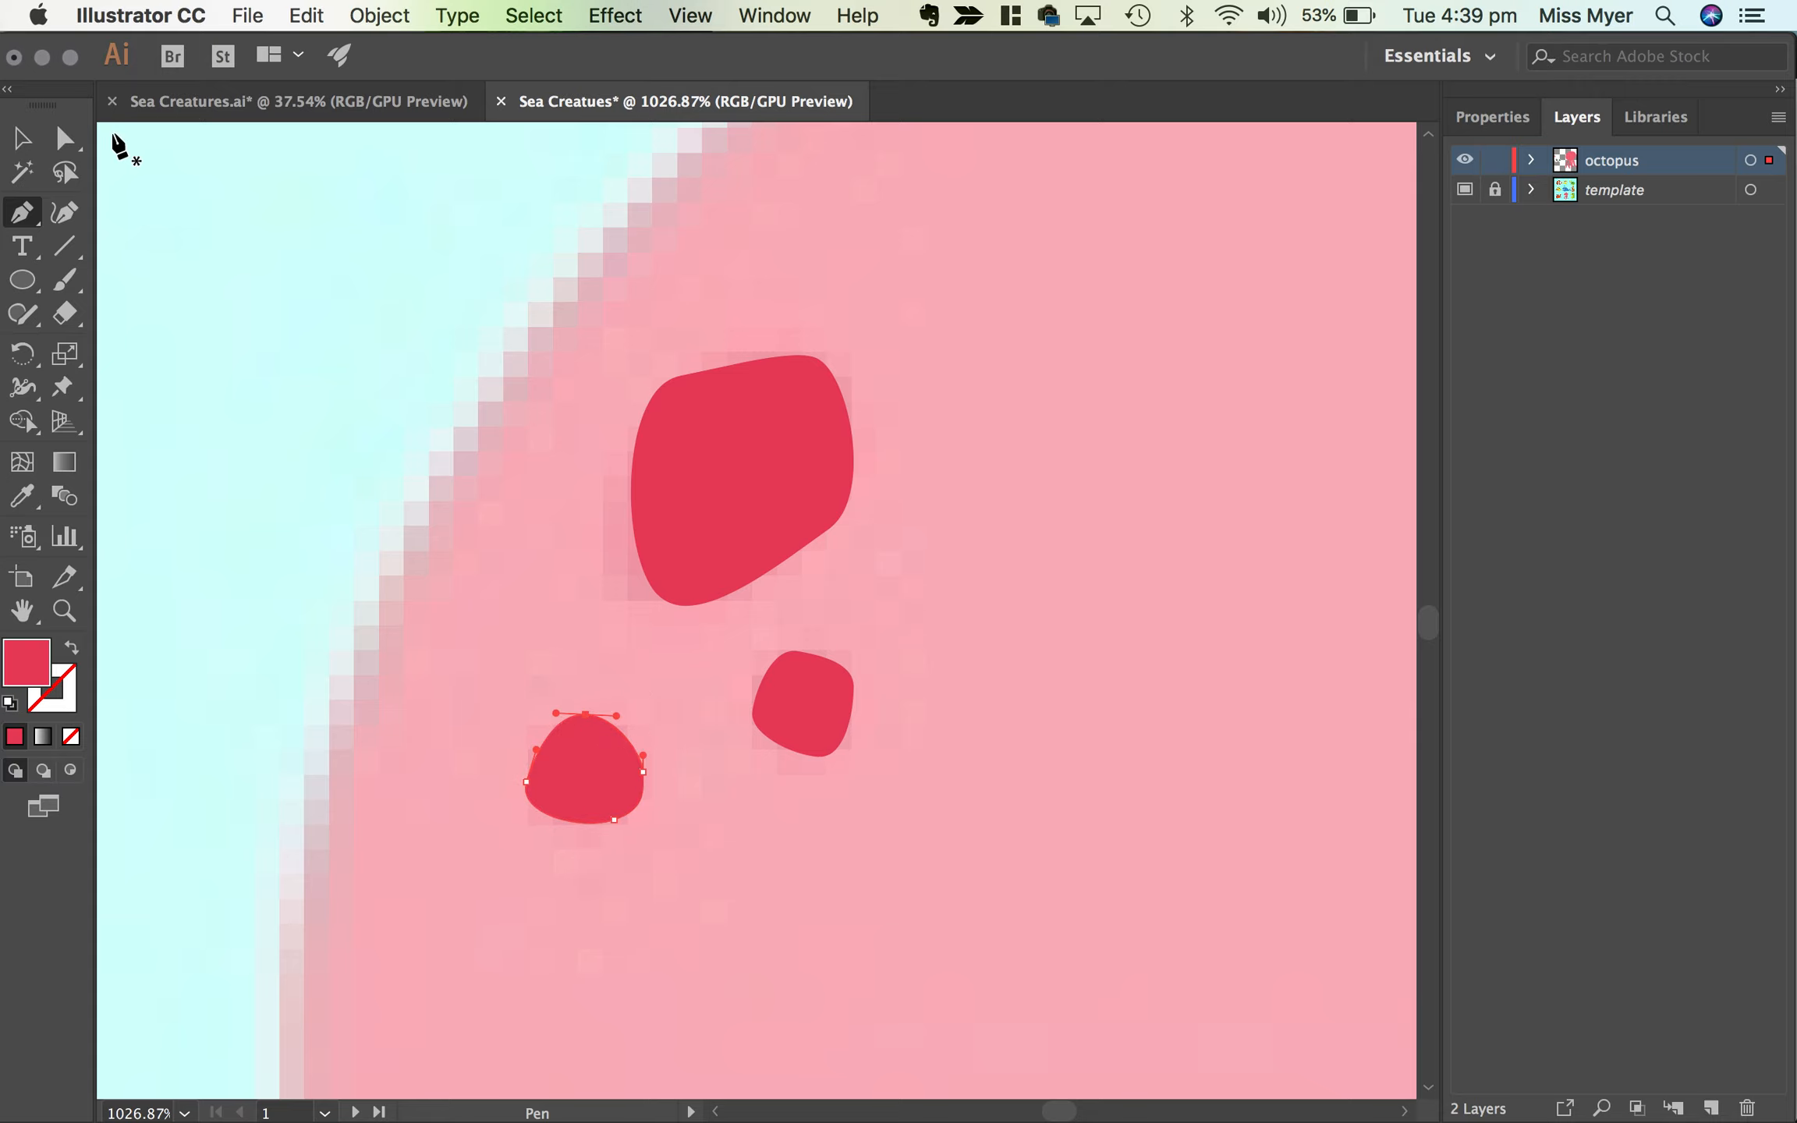
# Step: Trace the uppermost spot on the leftmost tentacle as a closed, curved Pen shape
pyautogui.click(23, 140)
pyautogui.scroll(-6, 850, 768)
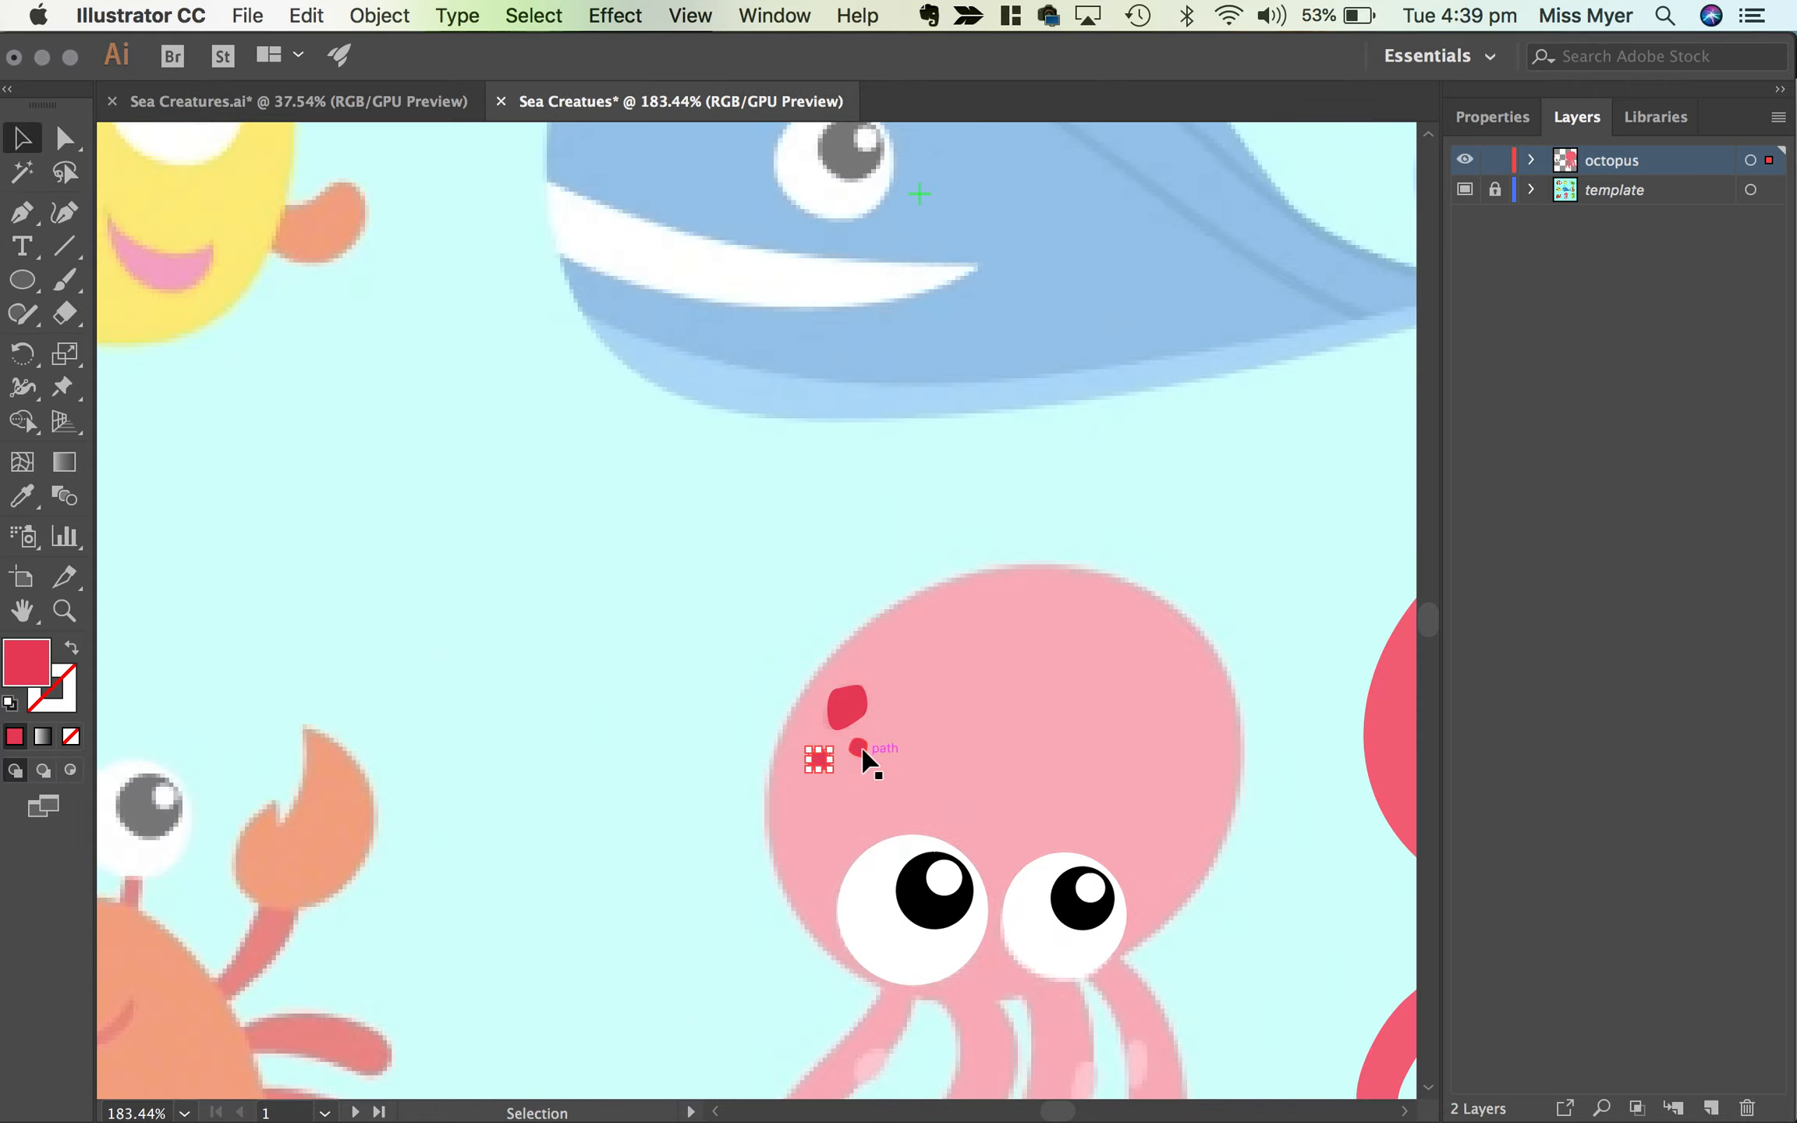
pyautogui.scroll(-3, 1070, 826)
pyautogui.hscroll(2, 1070, 825)
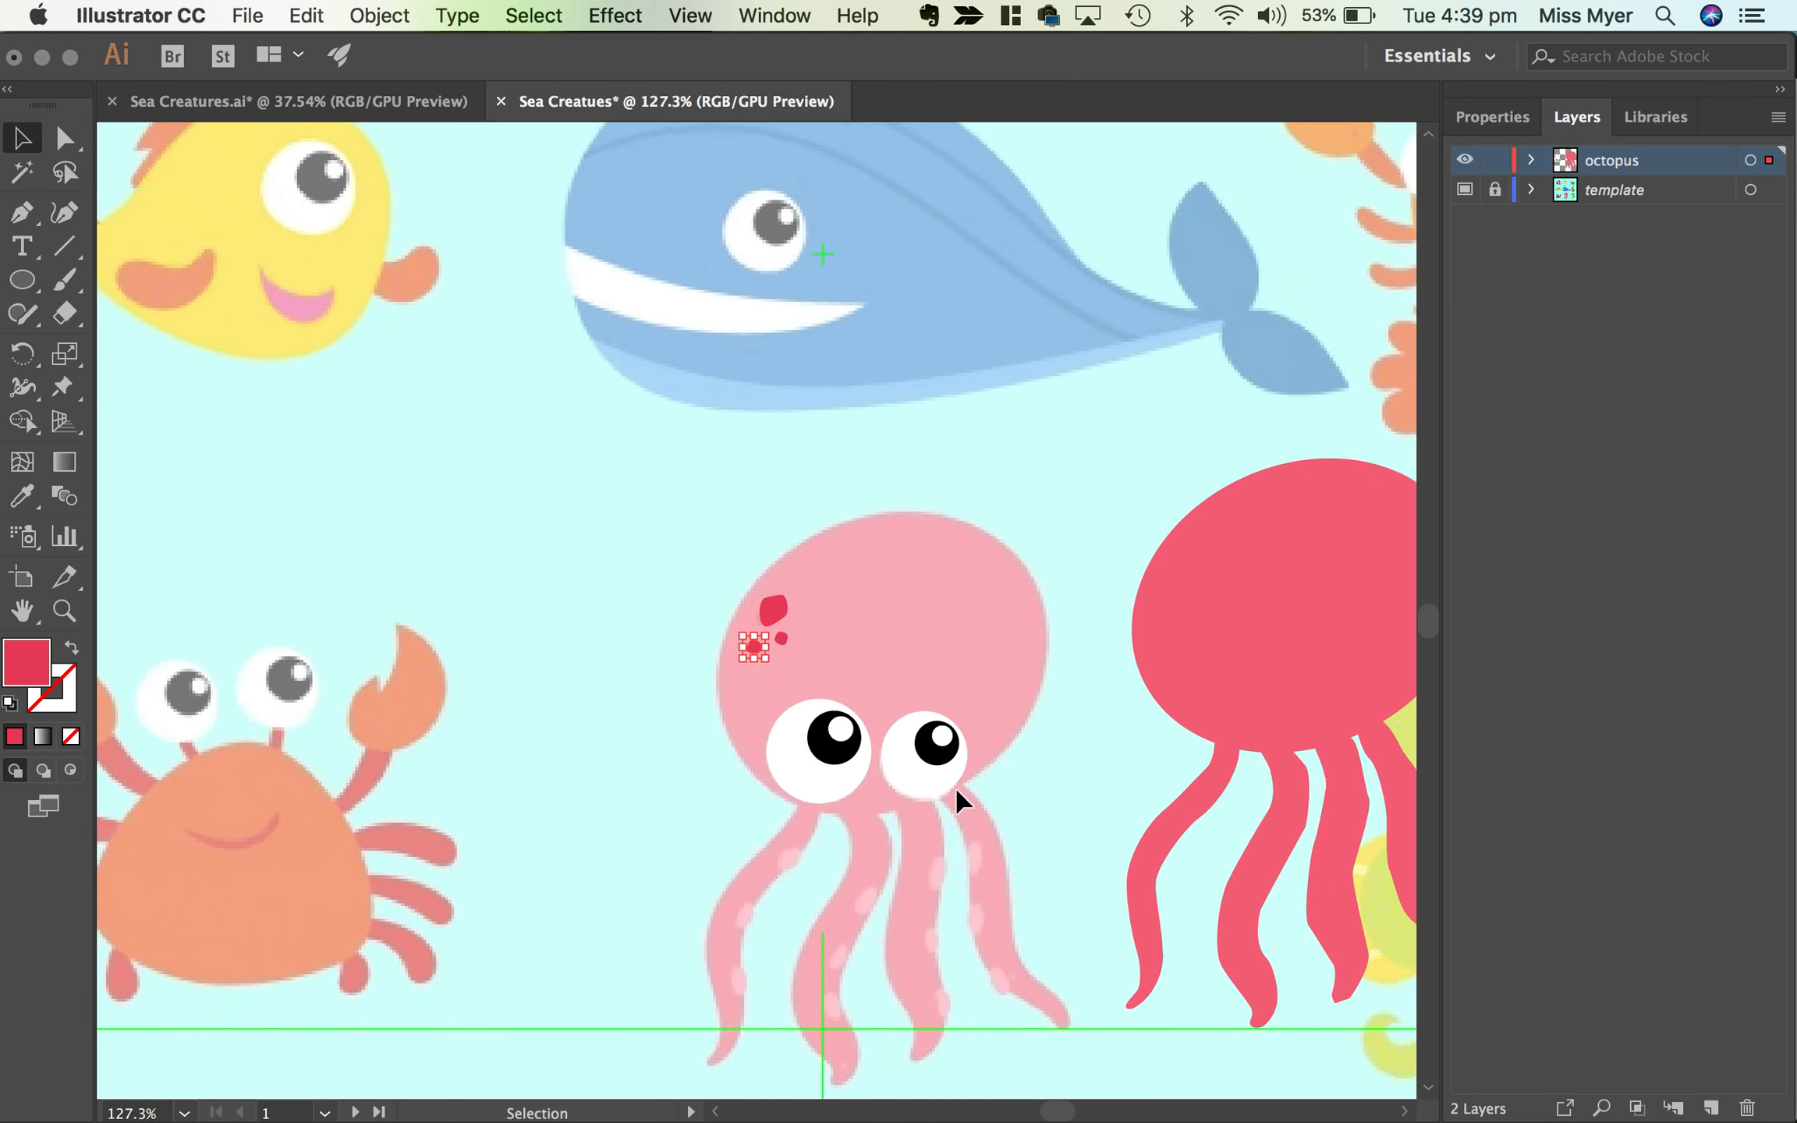
pyautogui.scroll(5, 850, 833)
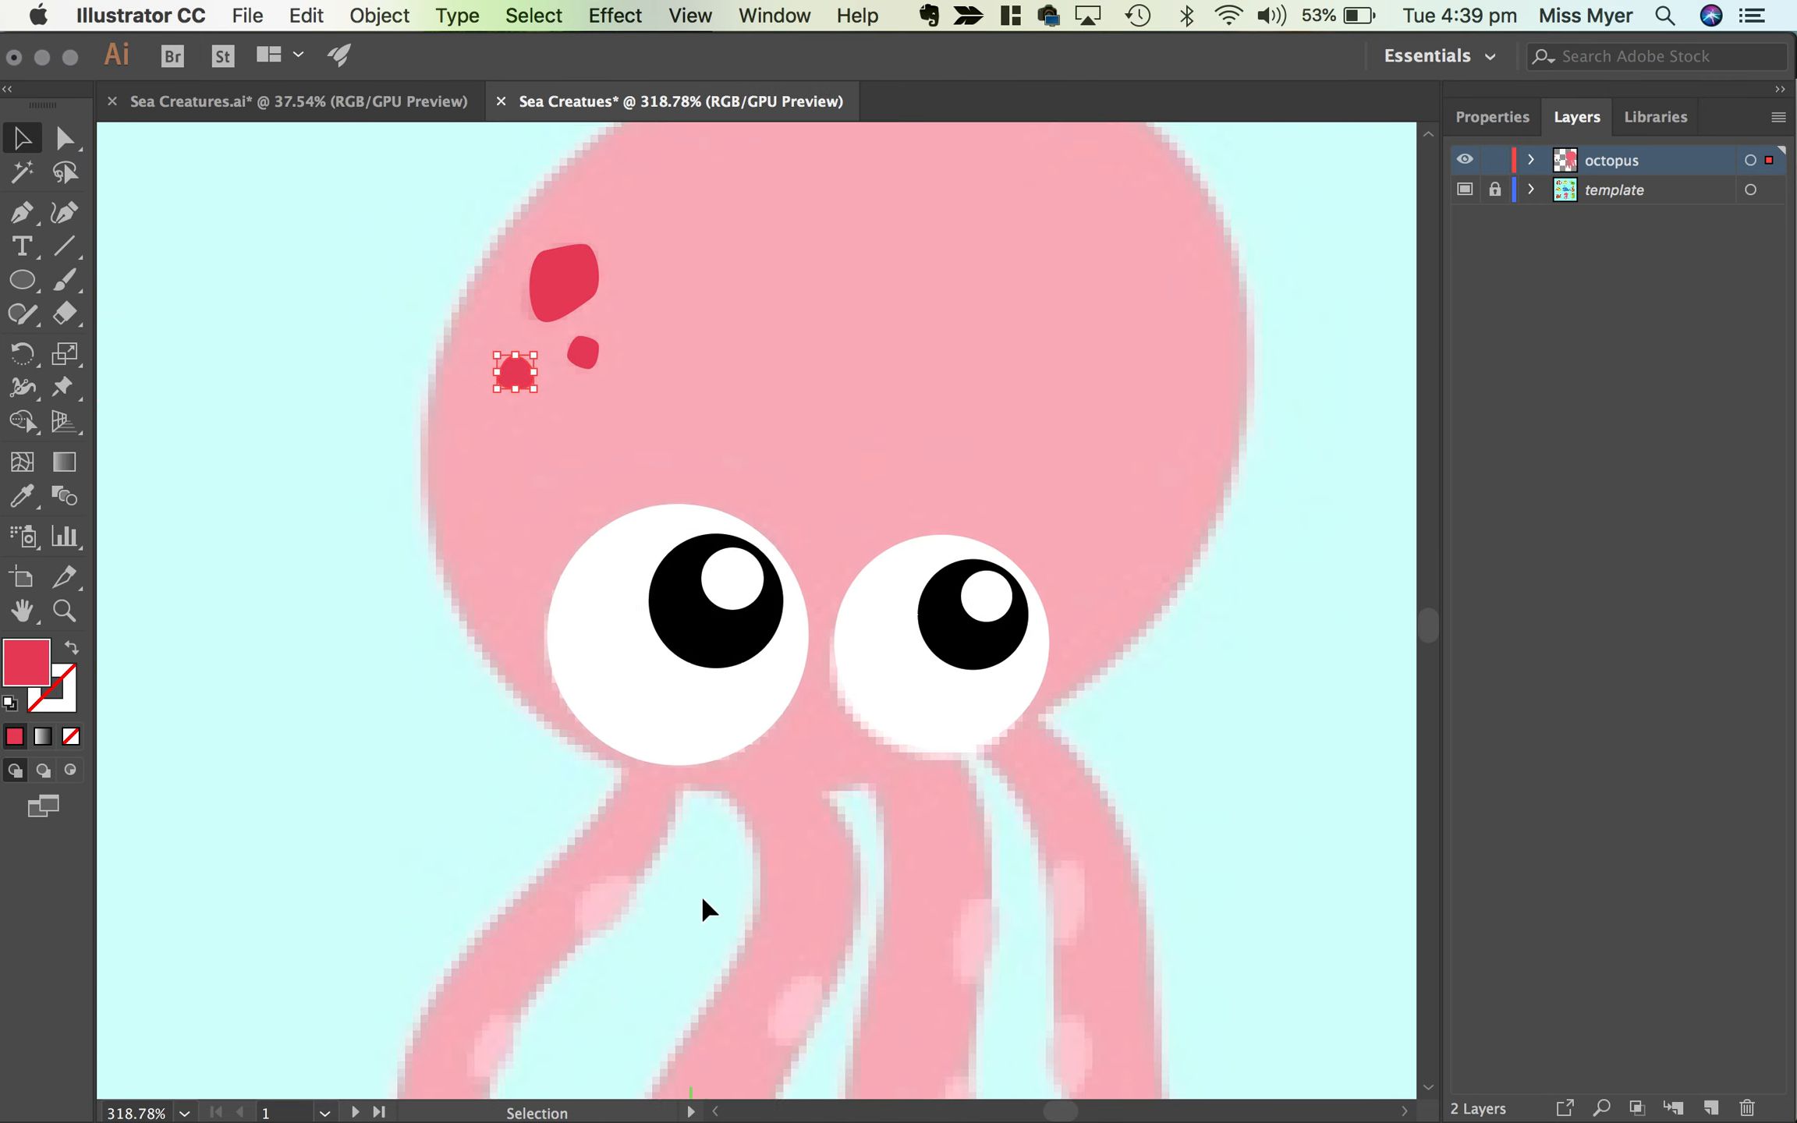
pyautogui.scroll(2, 702, 910)
pyautogui.scroll(3, 704, 910)
pyautogui.scroll(-2, 700, 917)
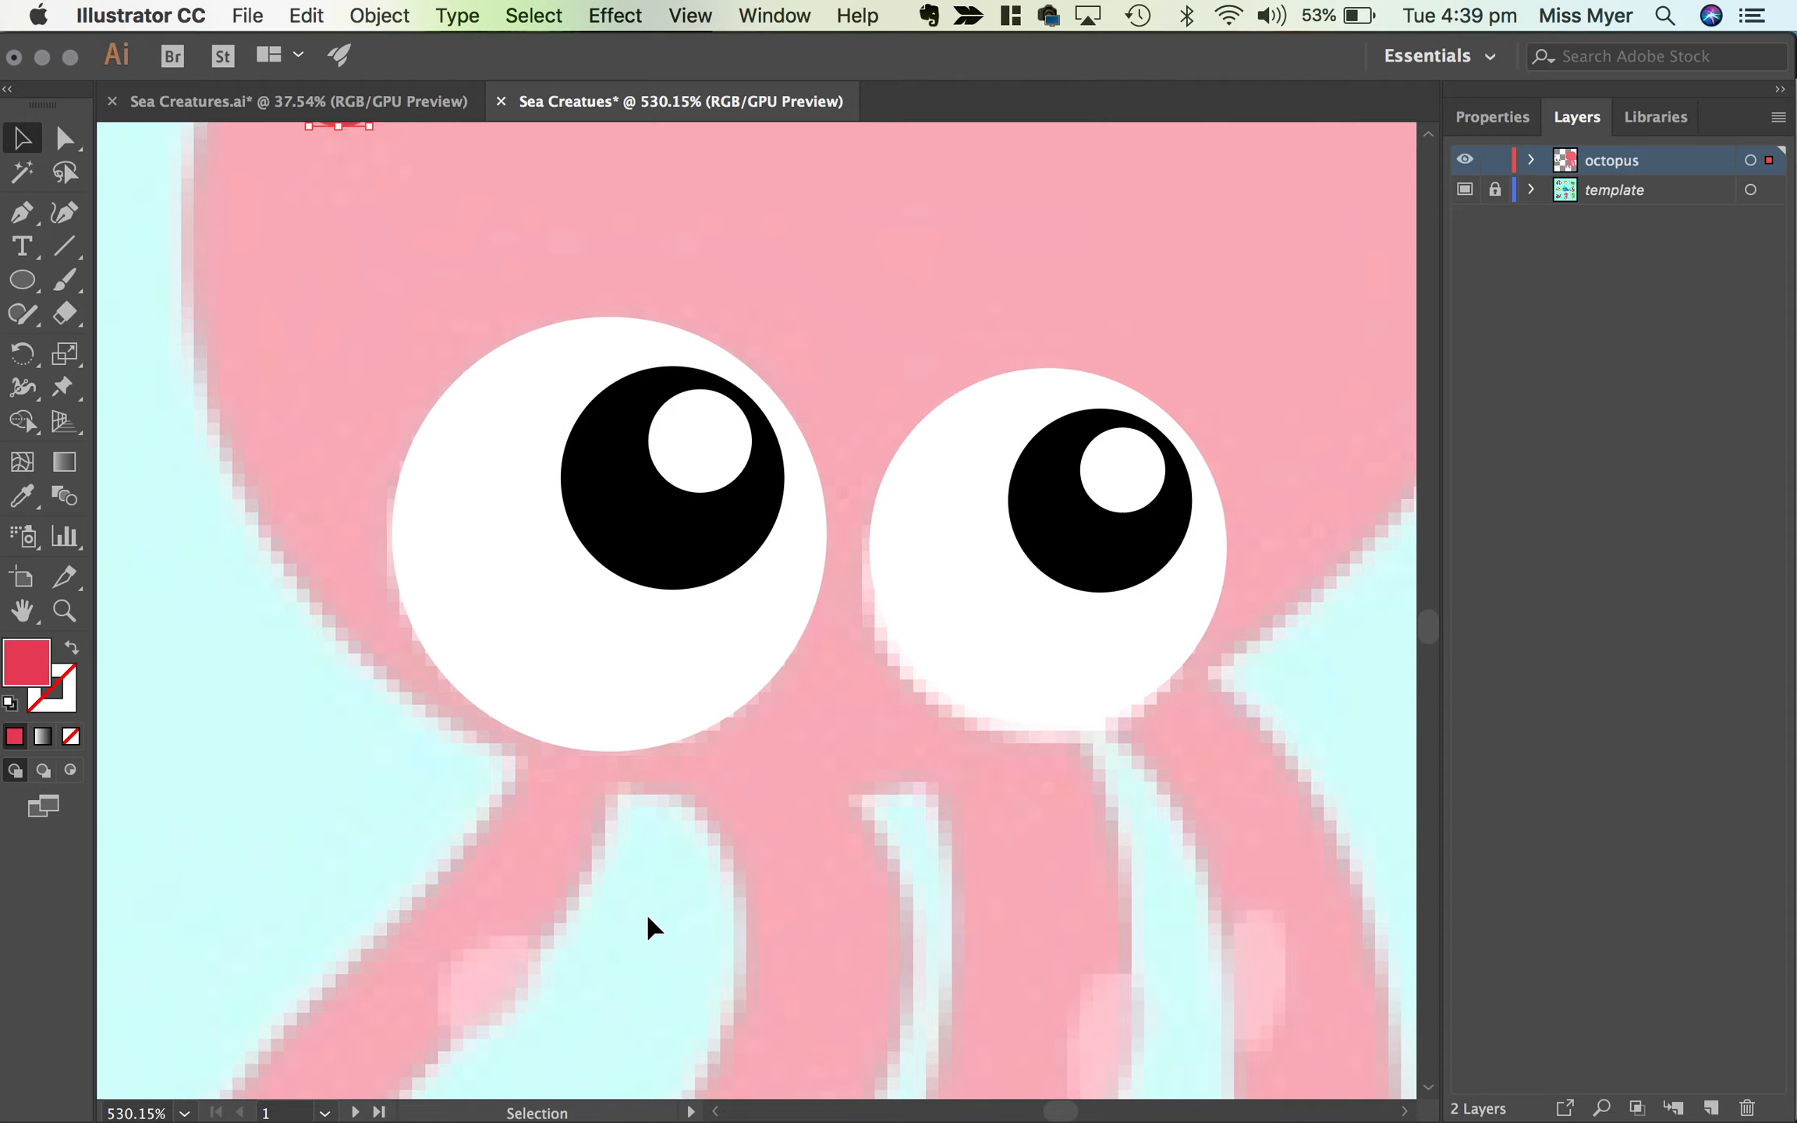
pyautogui.click(22, 224)
pyautogui.scroll(-2, 550, 939)
pyautogui.hscroll(-1, 550, 940)
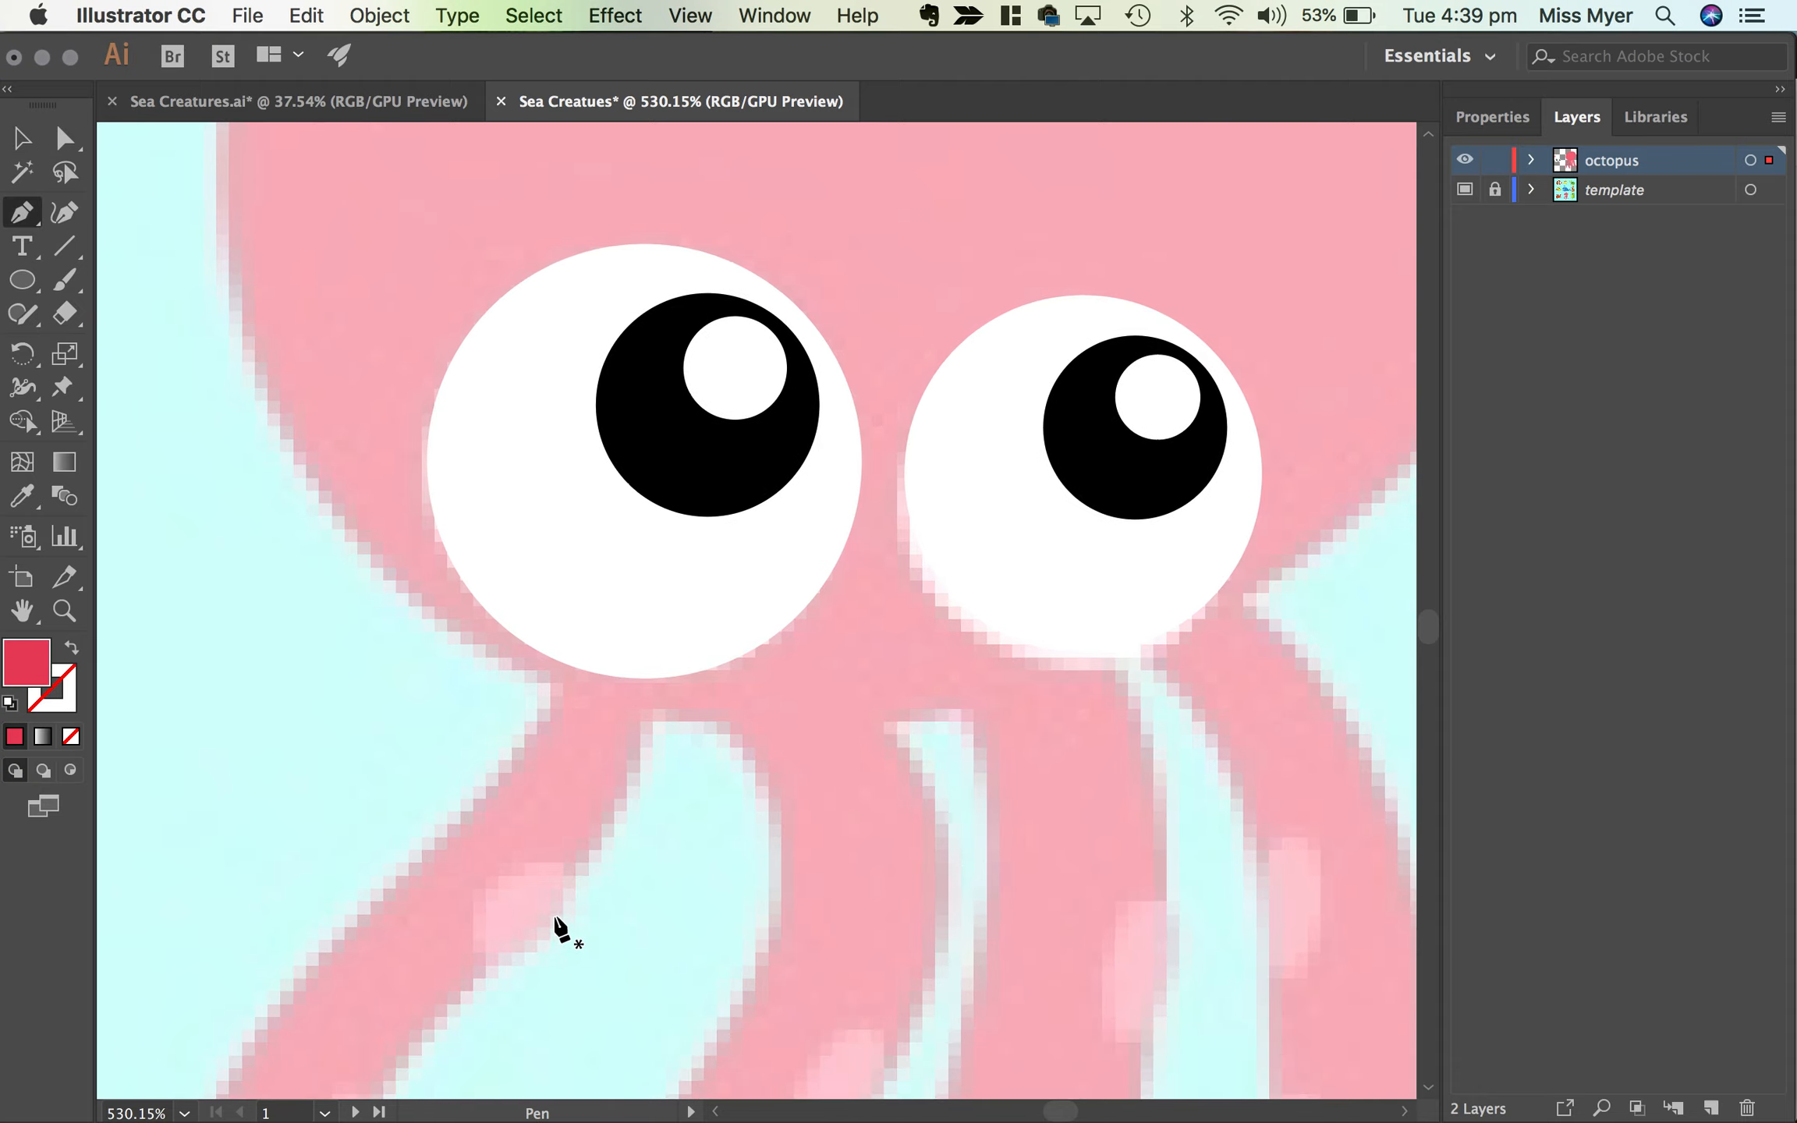
pyautogui.click(568, 856)
pyautogui.moveTo(496, 961); pyautogui.dragTo(479, 909)
pyautogui.click(489, 887)
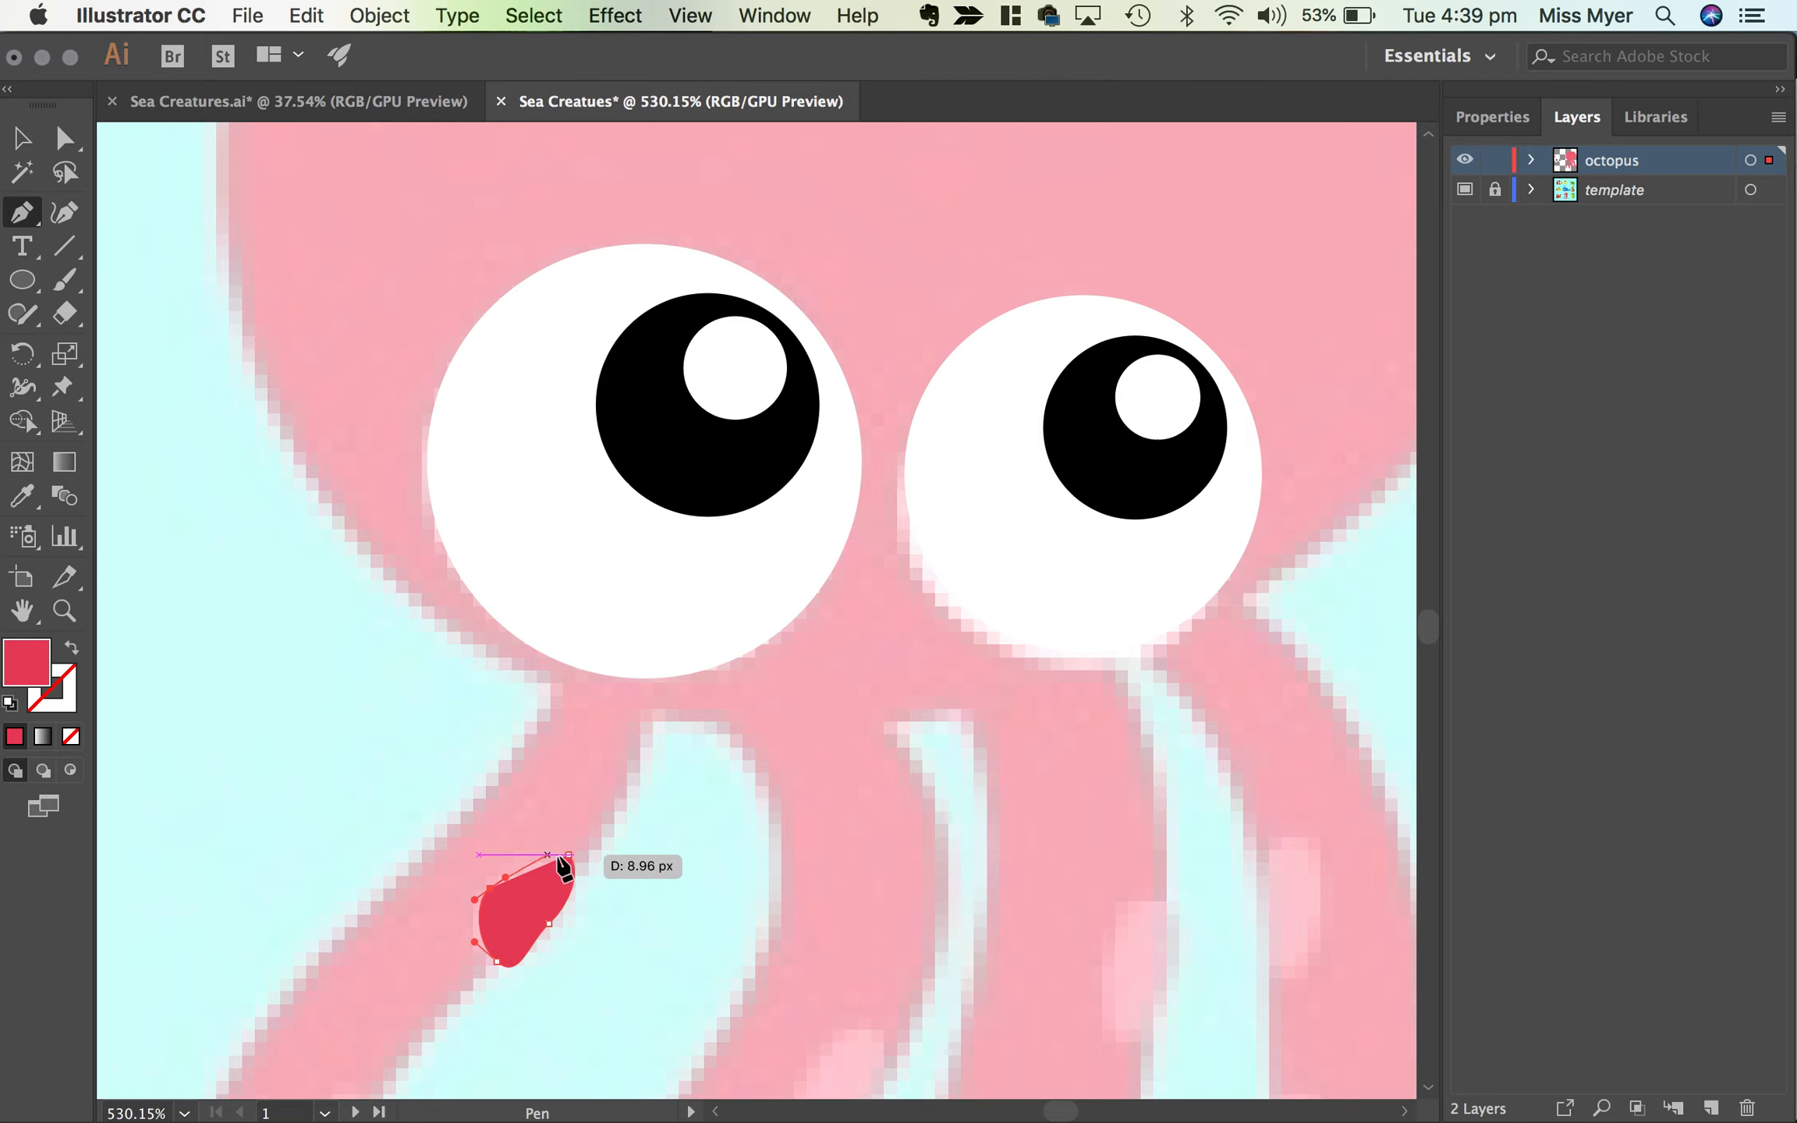
pyautogui.moveTo(568, 856); pyautogui.dragTo(586, 866)
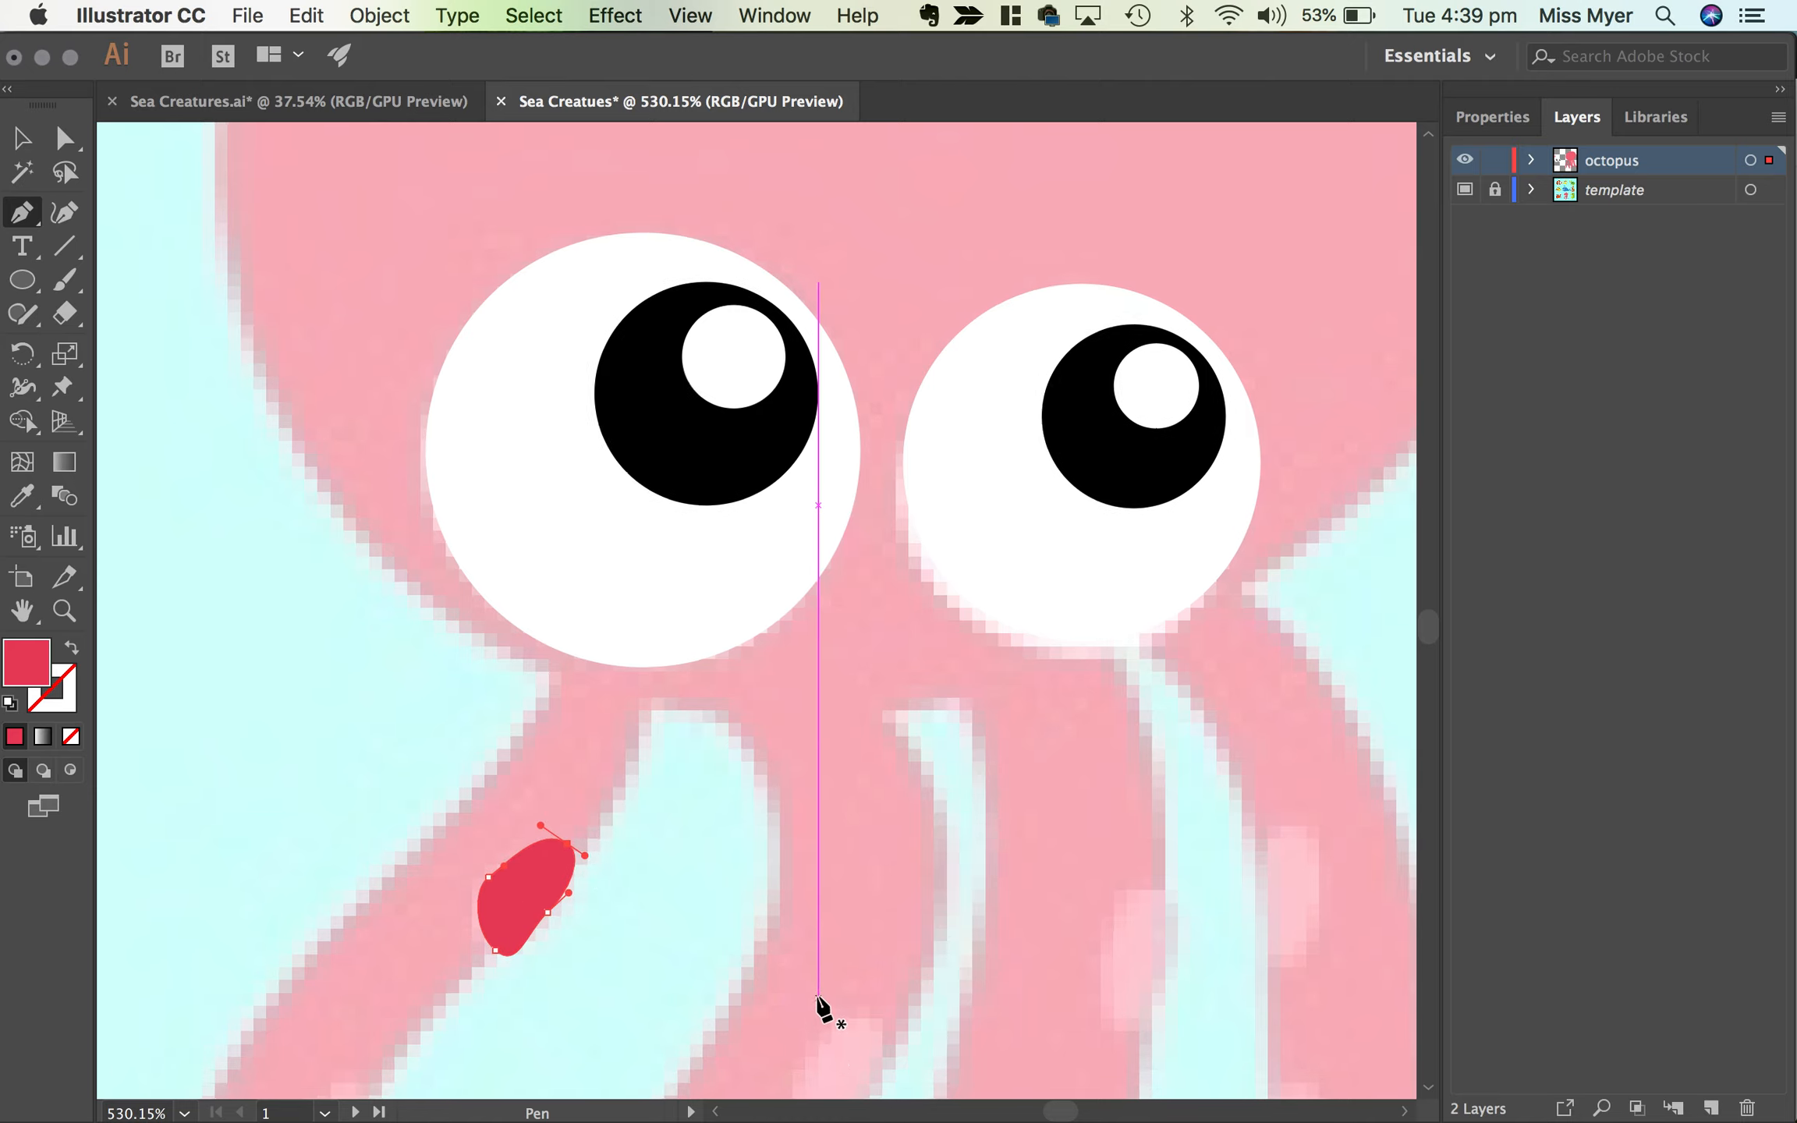
# Step: Fill the traced tentacle spot with the light pink sampled from a template spot on the second tentacle
pyautogui.scroll(-5, 822, 1014)
pyautogui.hscroll(-1, 822, 1015)
pyautogui.press('i')
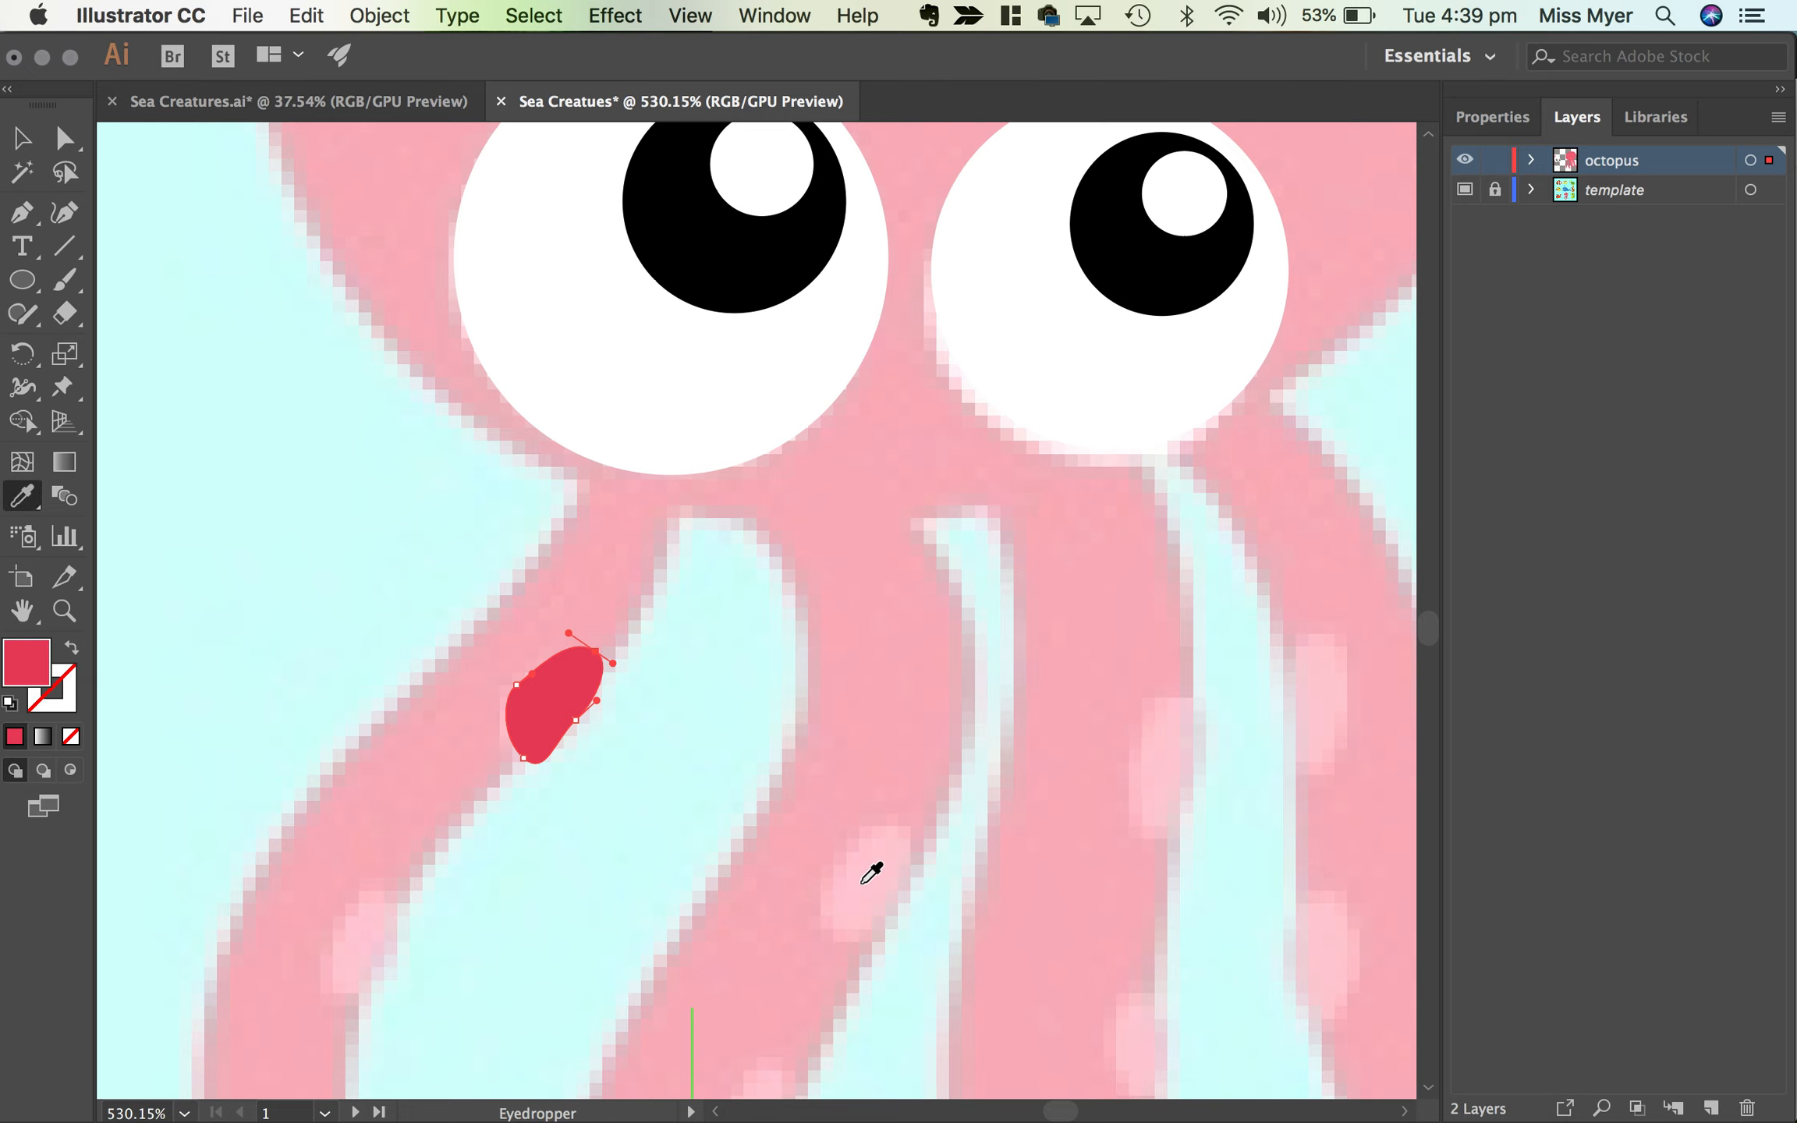
pyautogui.click(864, 882)
pyautogui.click(22, 139)
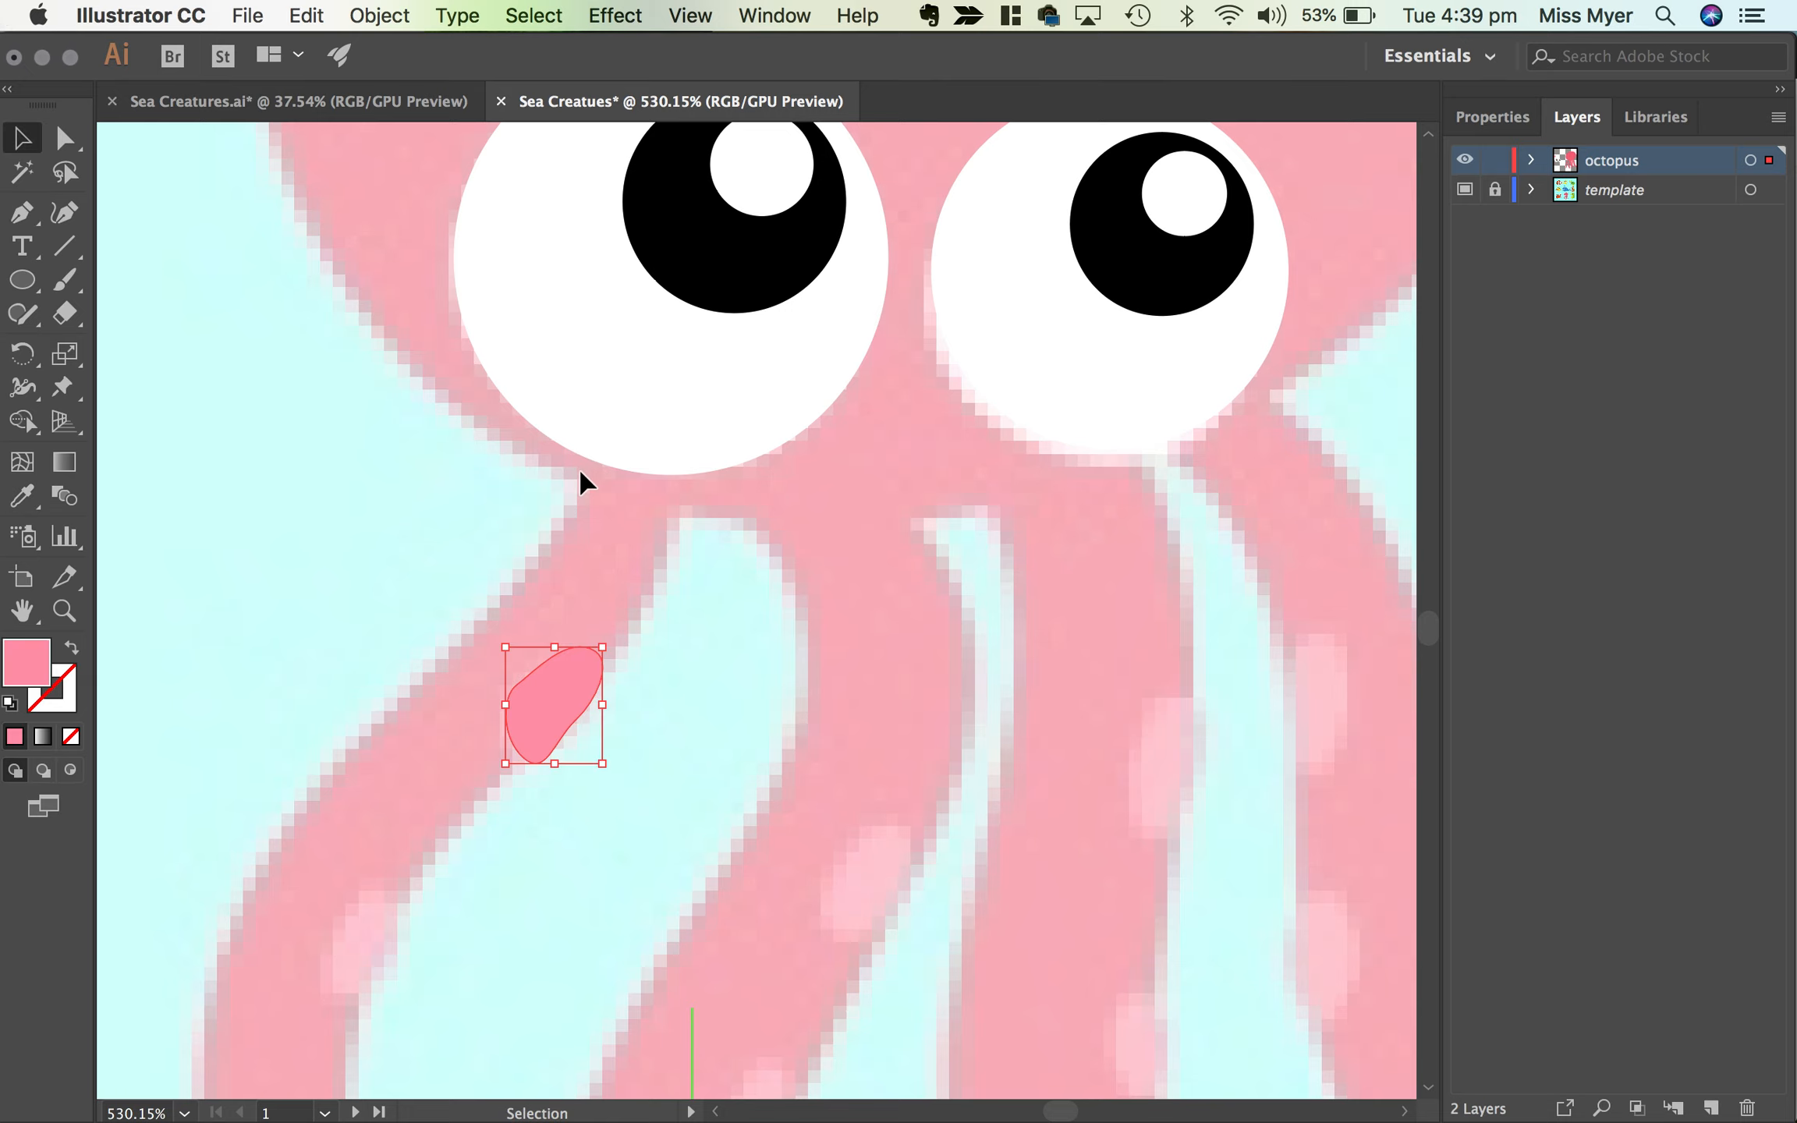
pyautogui.scroll(-5, 582, 481)
pyautogui.scroll(3, 555, 573)
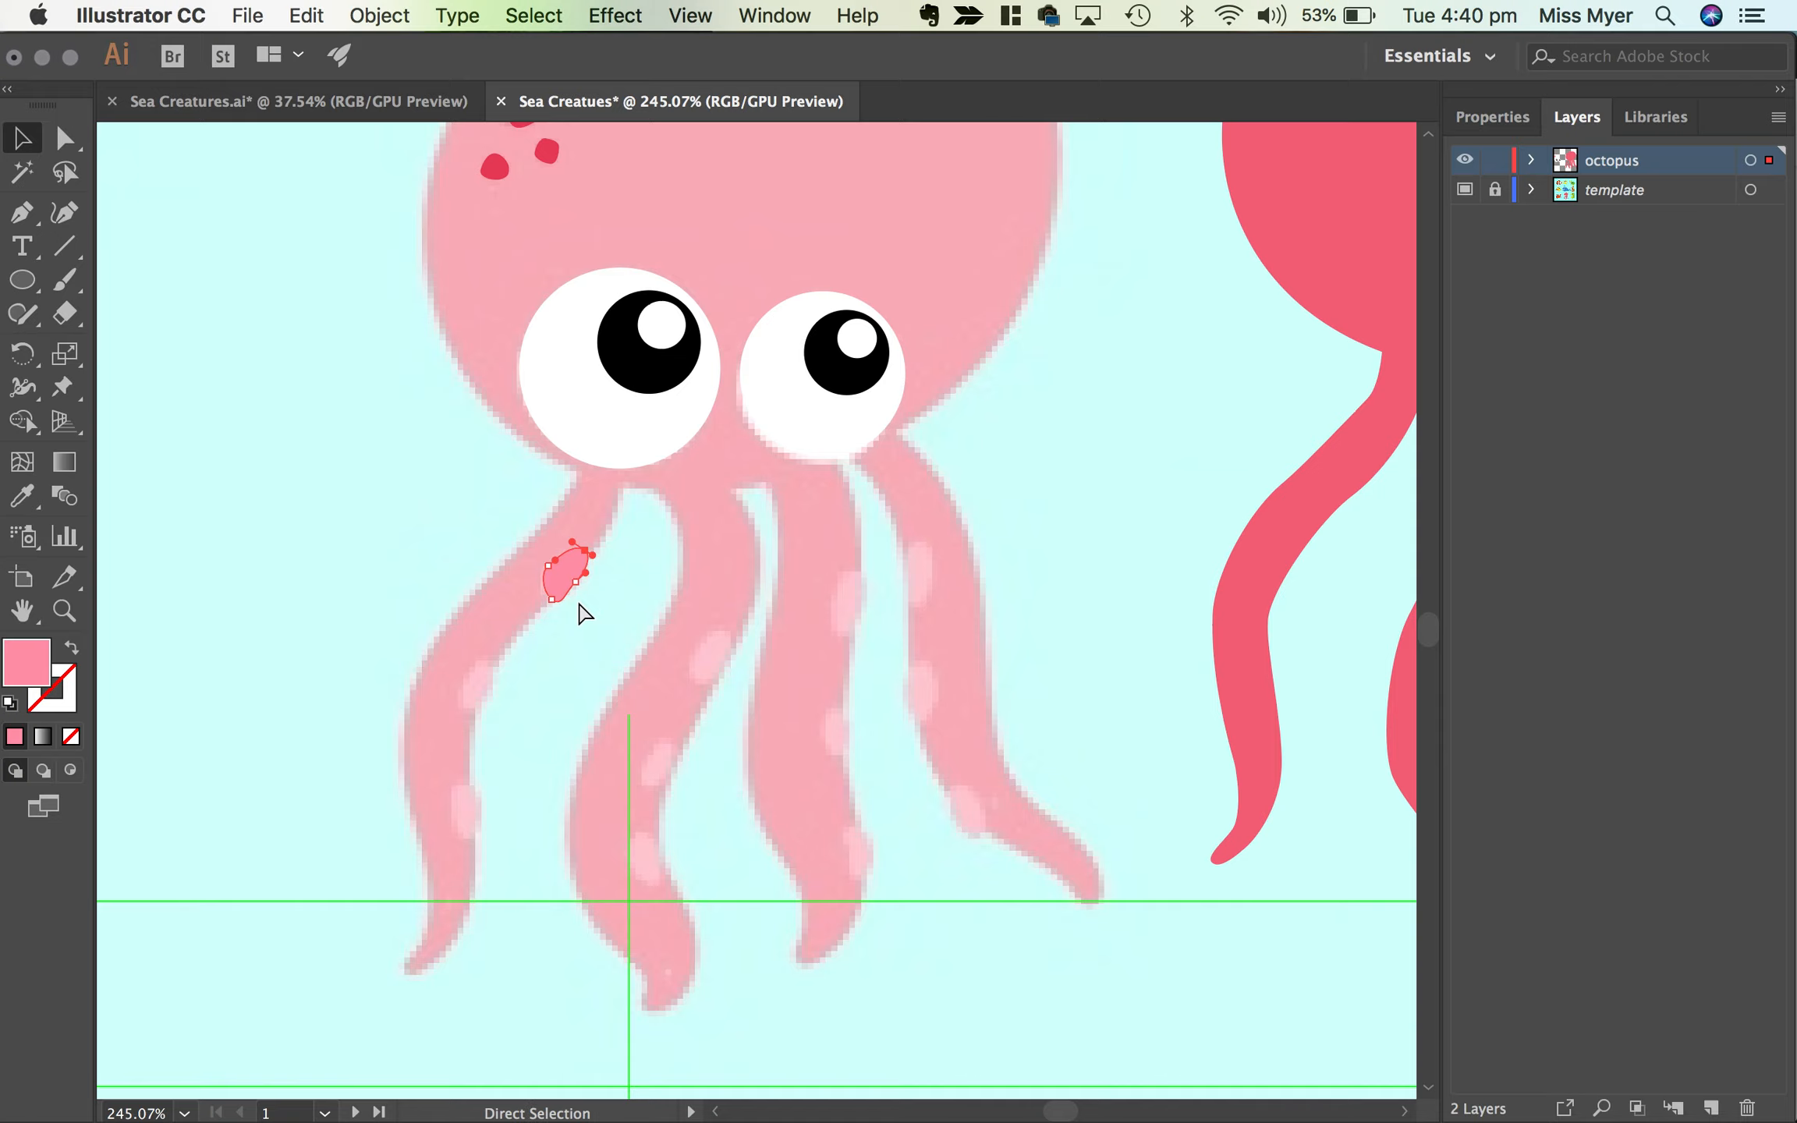
pyautogui.moveTo(763, 620); pyautogui.dragTo(467, 652)
pyautogui.scroll(3, 584, 668)
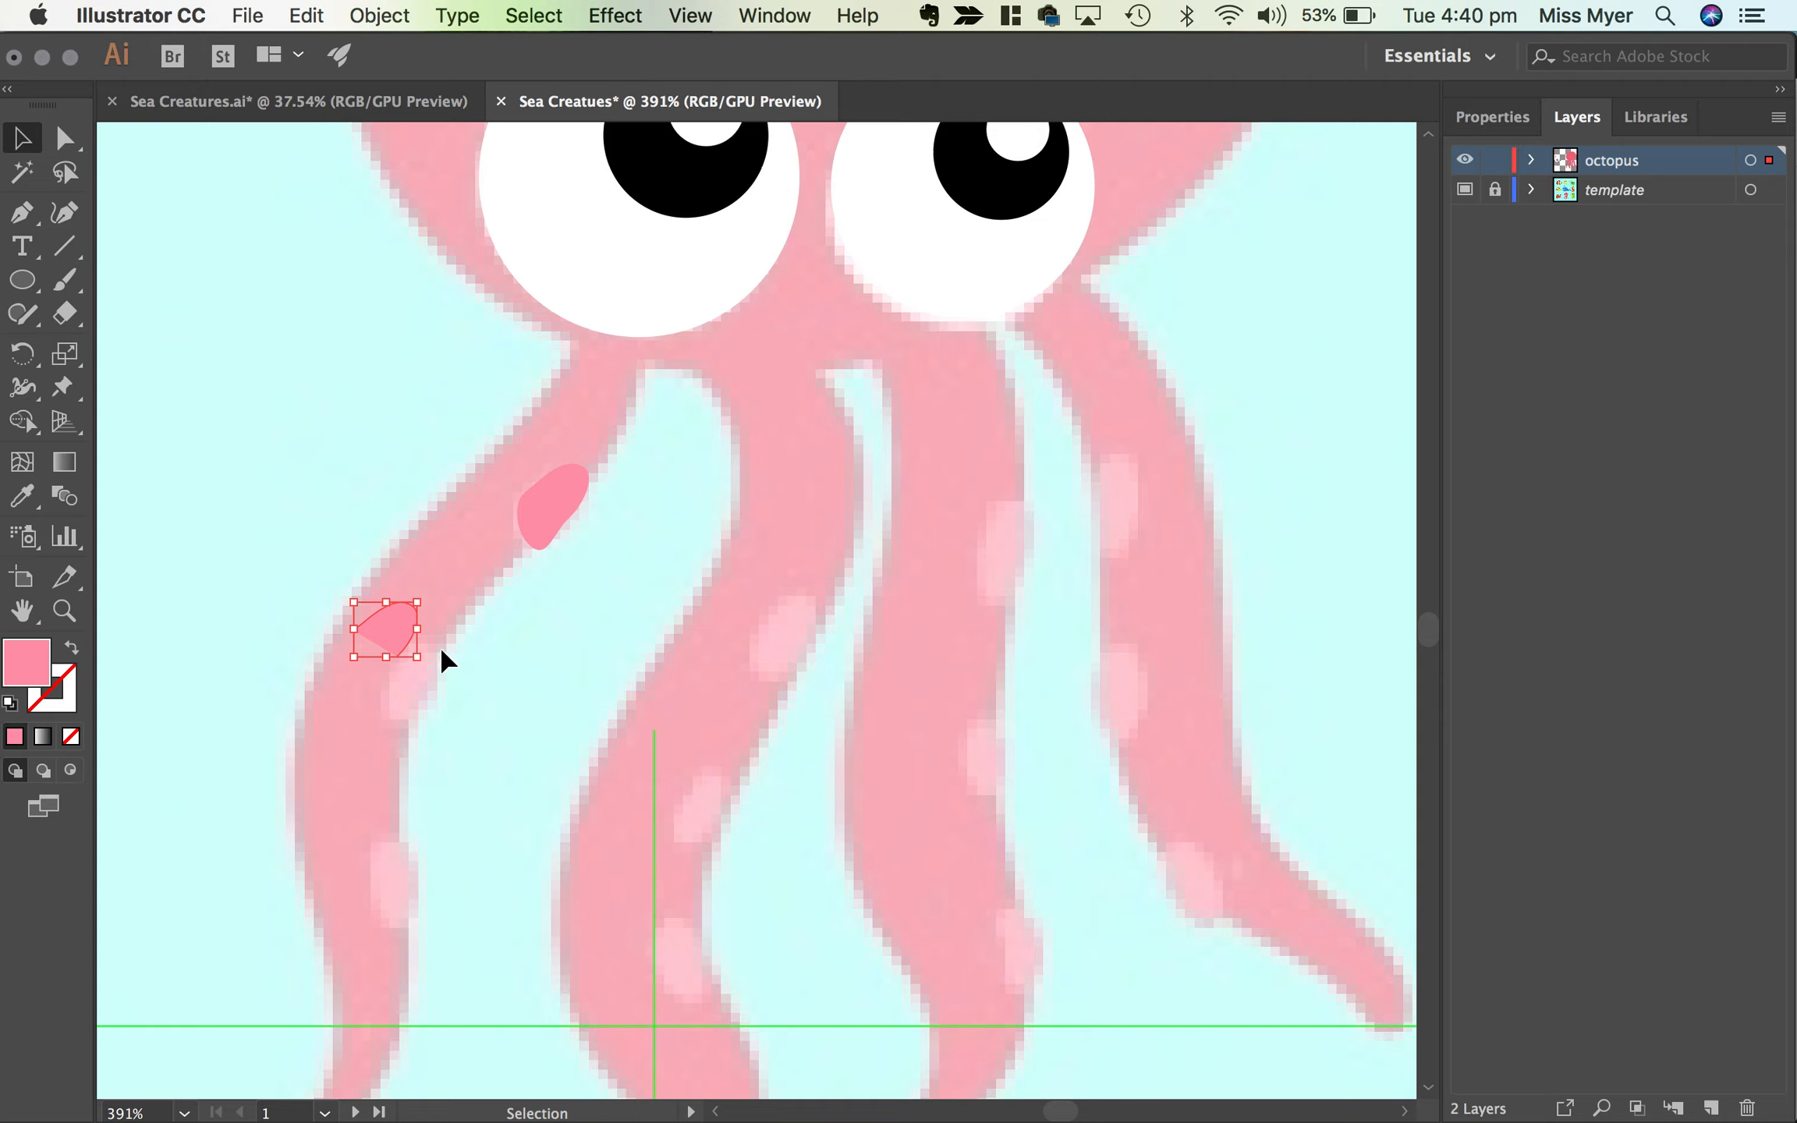
pyautogui.moveTo(406, 630); pyautogui.dragTo(537, 529)
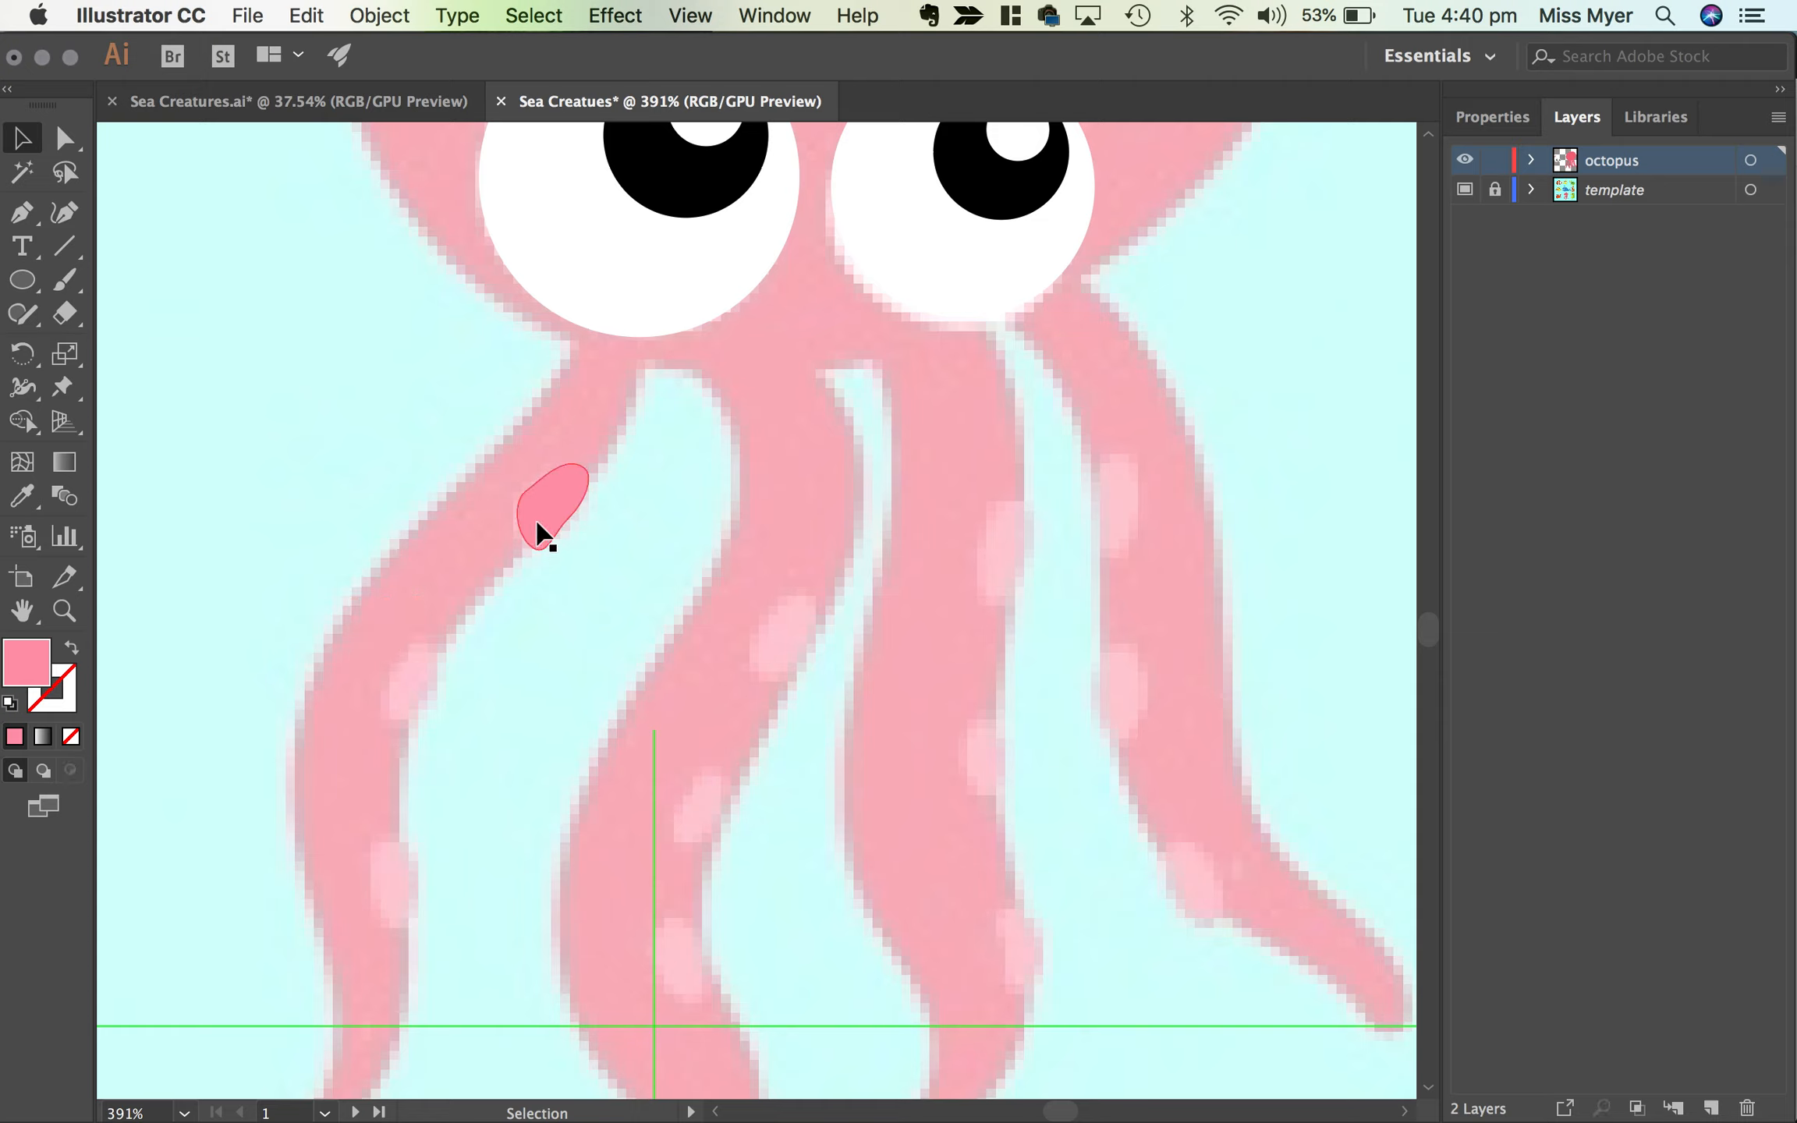
# Step: Duplicate the light pink spot, place the copy over the middle spot of the leftmost tentacle and rotate it about 14° to match
pyautogui.press('super+x')
pyautogui.press('super+v')
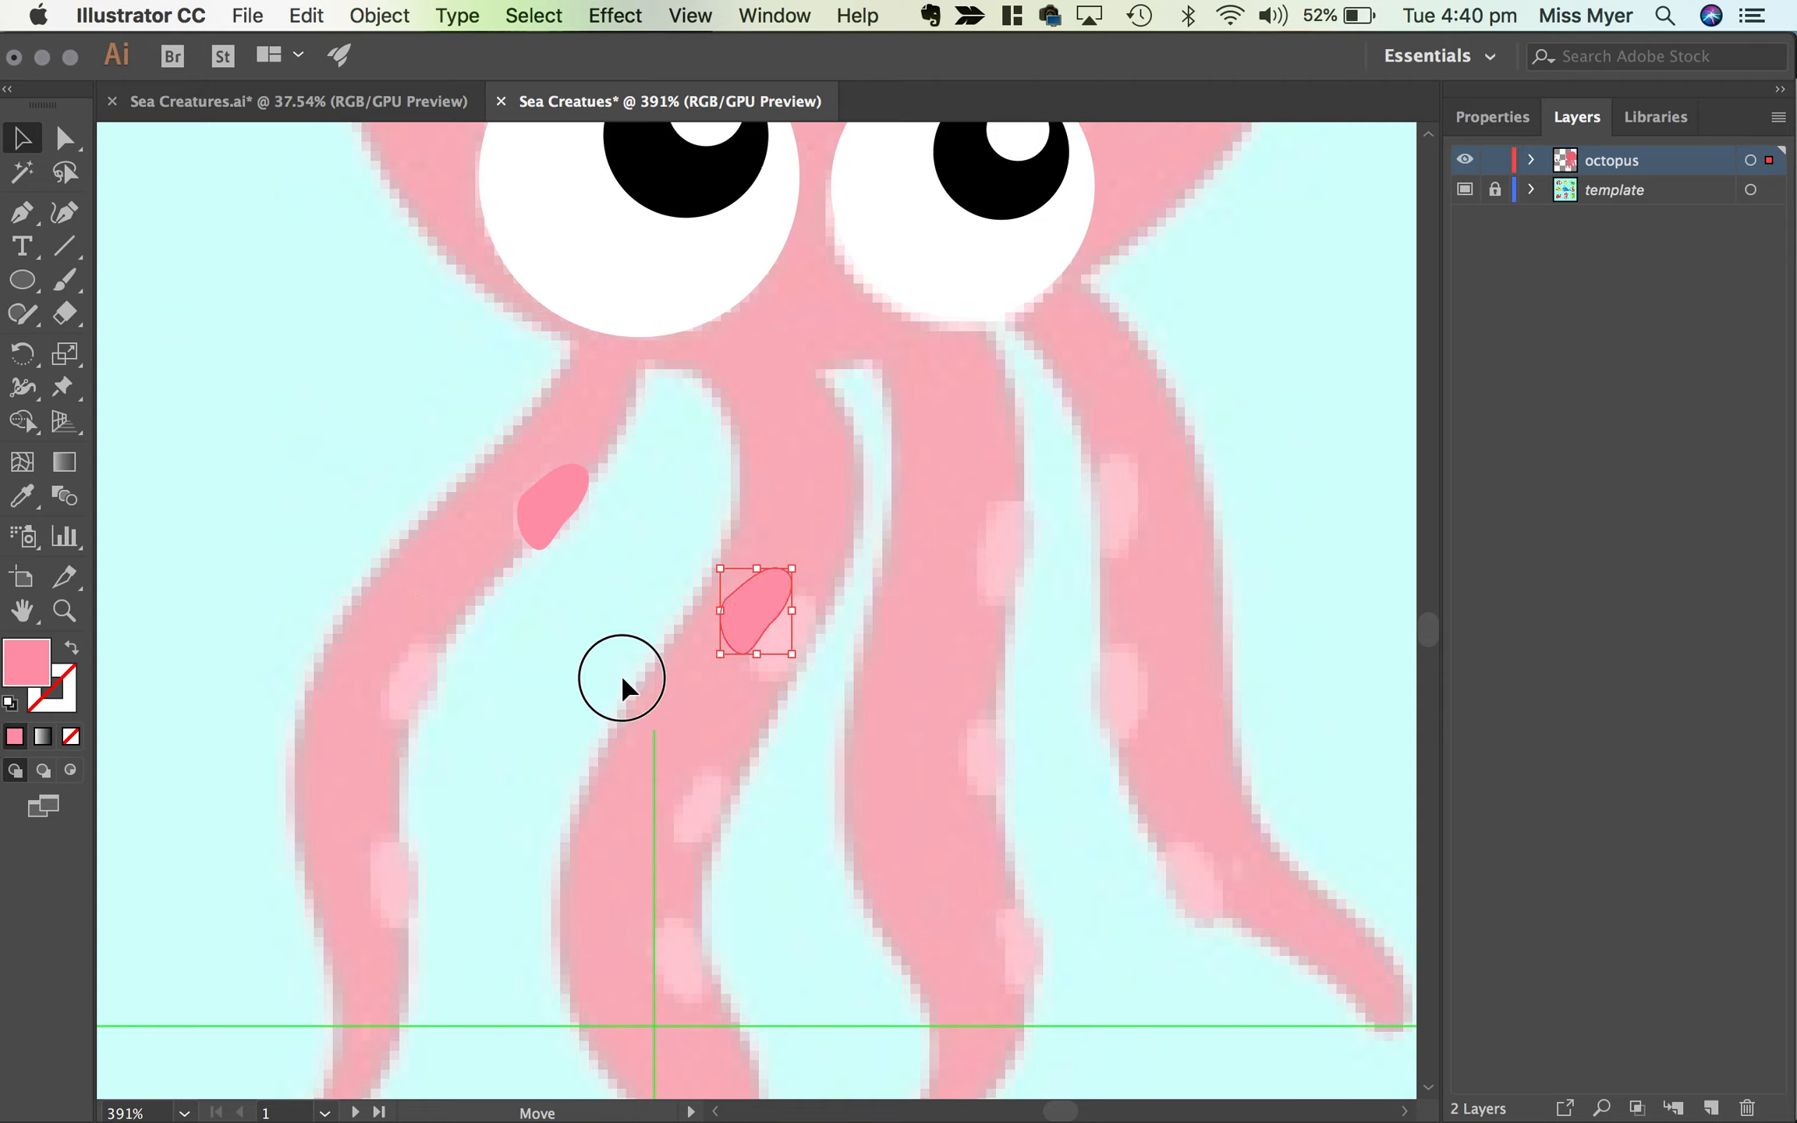
pyautogui.moveTo(621, 674); pyautogui.dragTo(392, 694)
pyautogui.moveTo(460, 630); pyautogui.dragTo(449, 613)
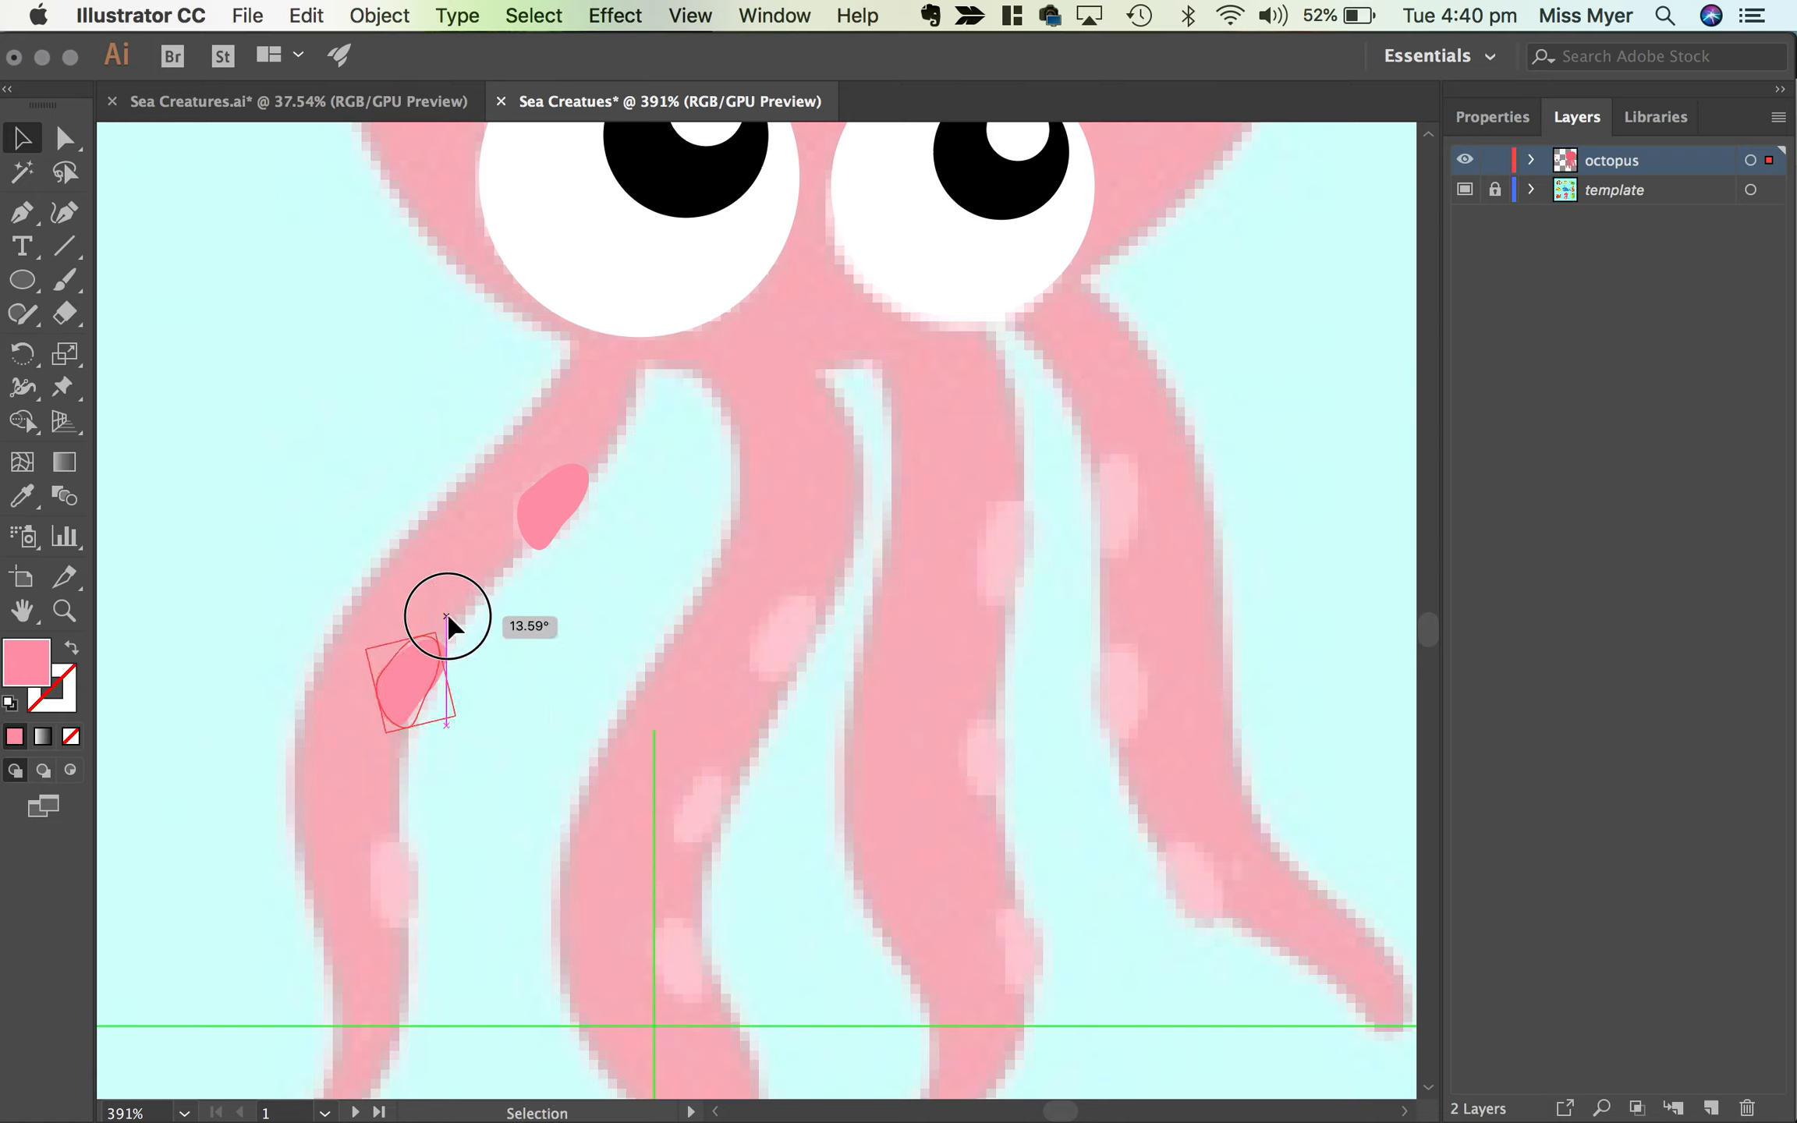
# Step: Paste another copy of the spot over the lowest spot of the leftmost tentacle and rotate it upright to match the template
pyautogui.press('super+c')
pyautogui.press('super+v')
pyautogui.moveTo(783, 616); pyautogui.dragTo(401, 822)
pyautogui.moveTo(414, 902); pyautogui.dragTo(400, 872)
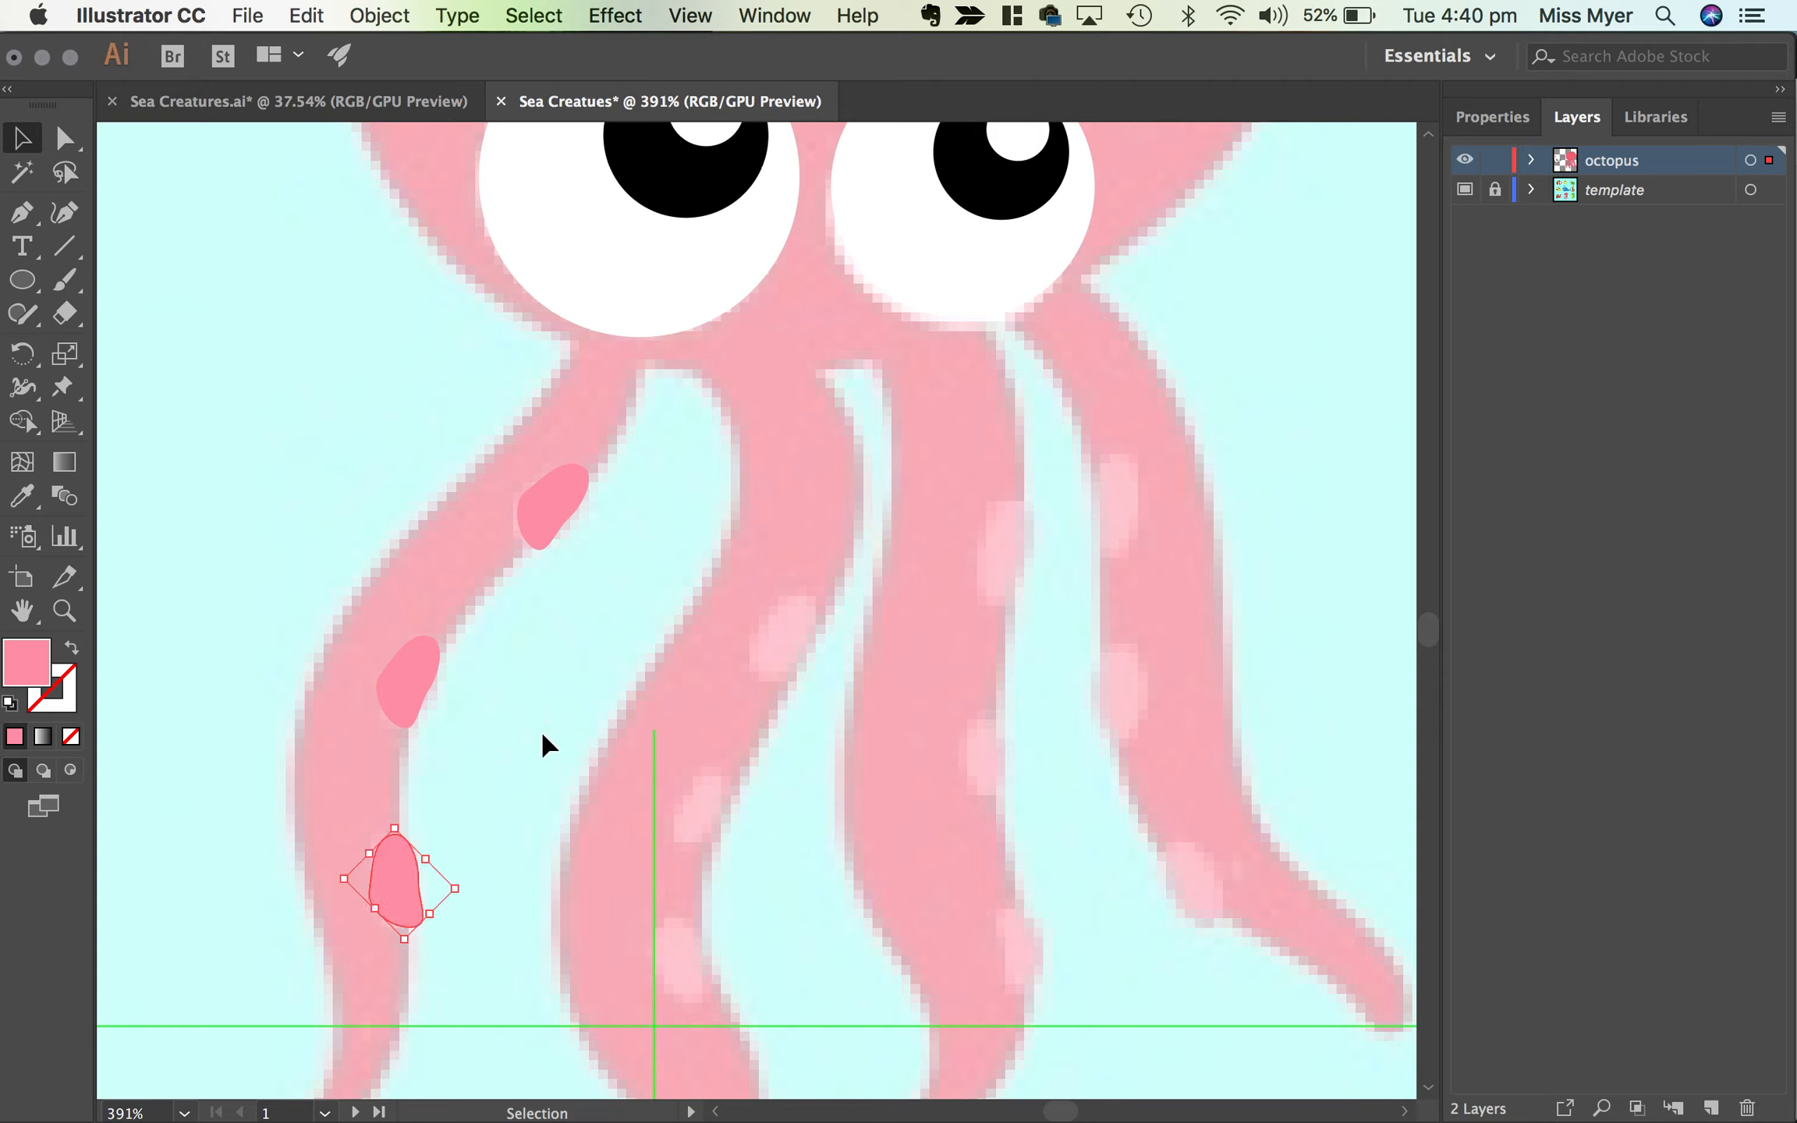
# Step: Copy all three spots of the leftmost tentacle and place the duplicates over the second tentacle
pyautogui.keyDown('shift'); pyautogui.click(421, 702); pyautogui.keyUp('shift')
pyautogui.keyDown('shift'); pyautogui.click(566, 507); pyautogui.keyUp('shift')
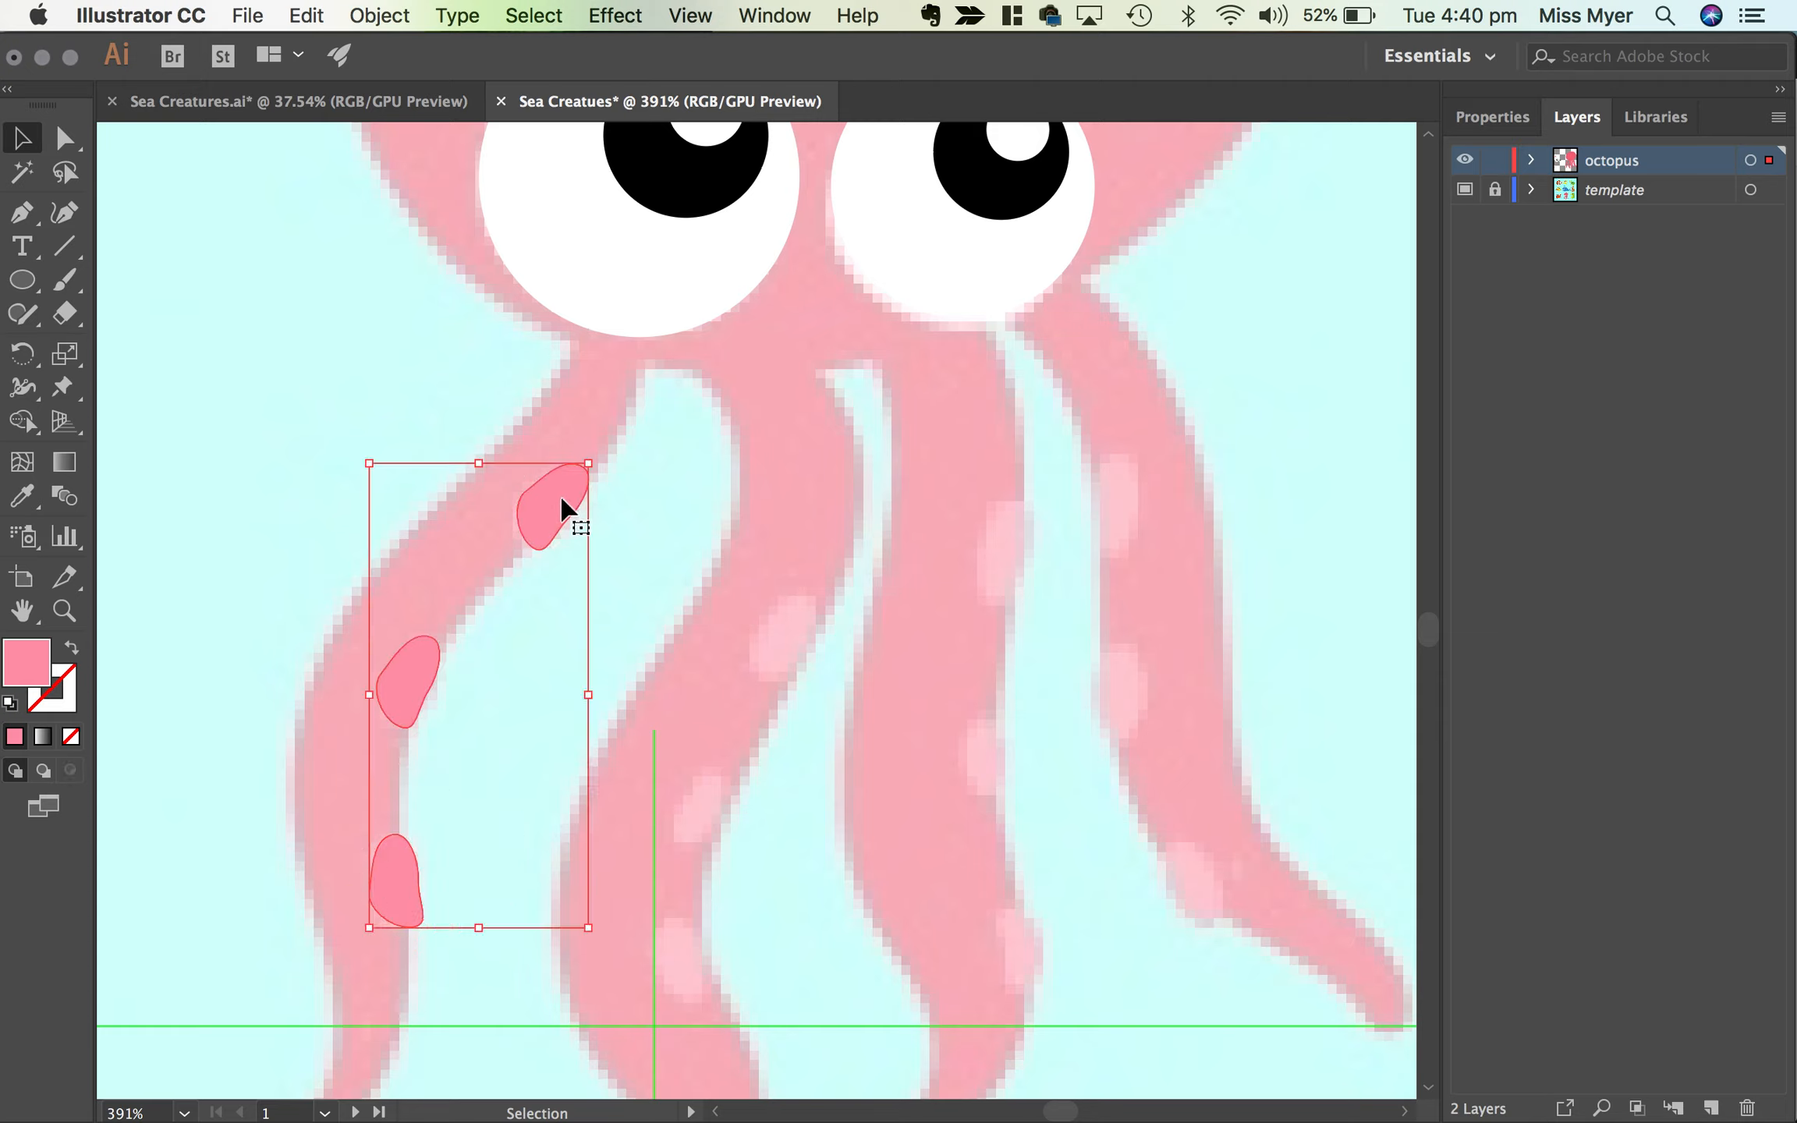
pyautogui.press('super+c')
pyautogui.press('super+v')
pyautogui.moveTo(690, 601); pyautogui.dragTo(714, 820)
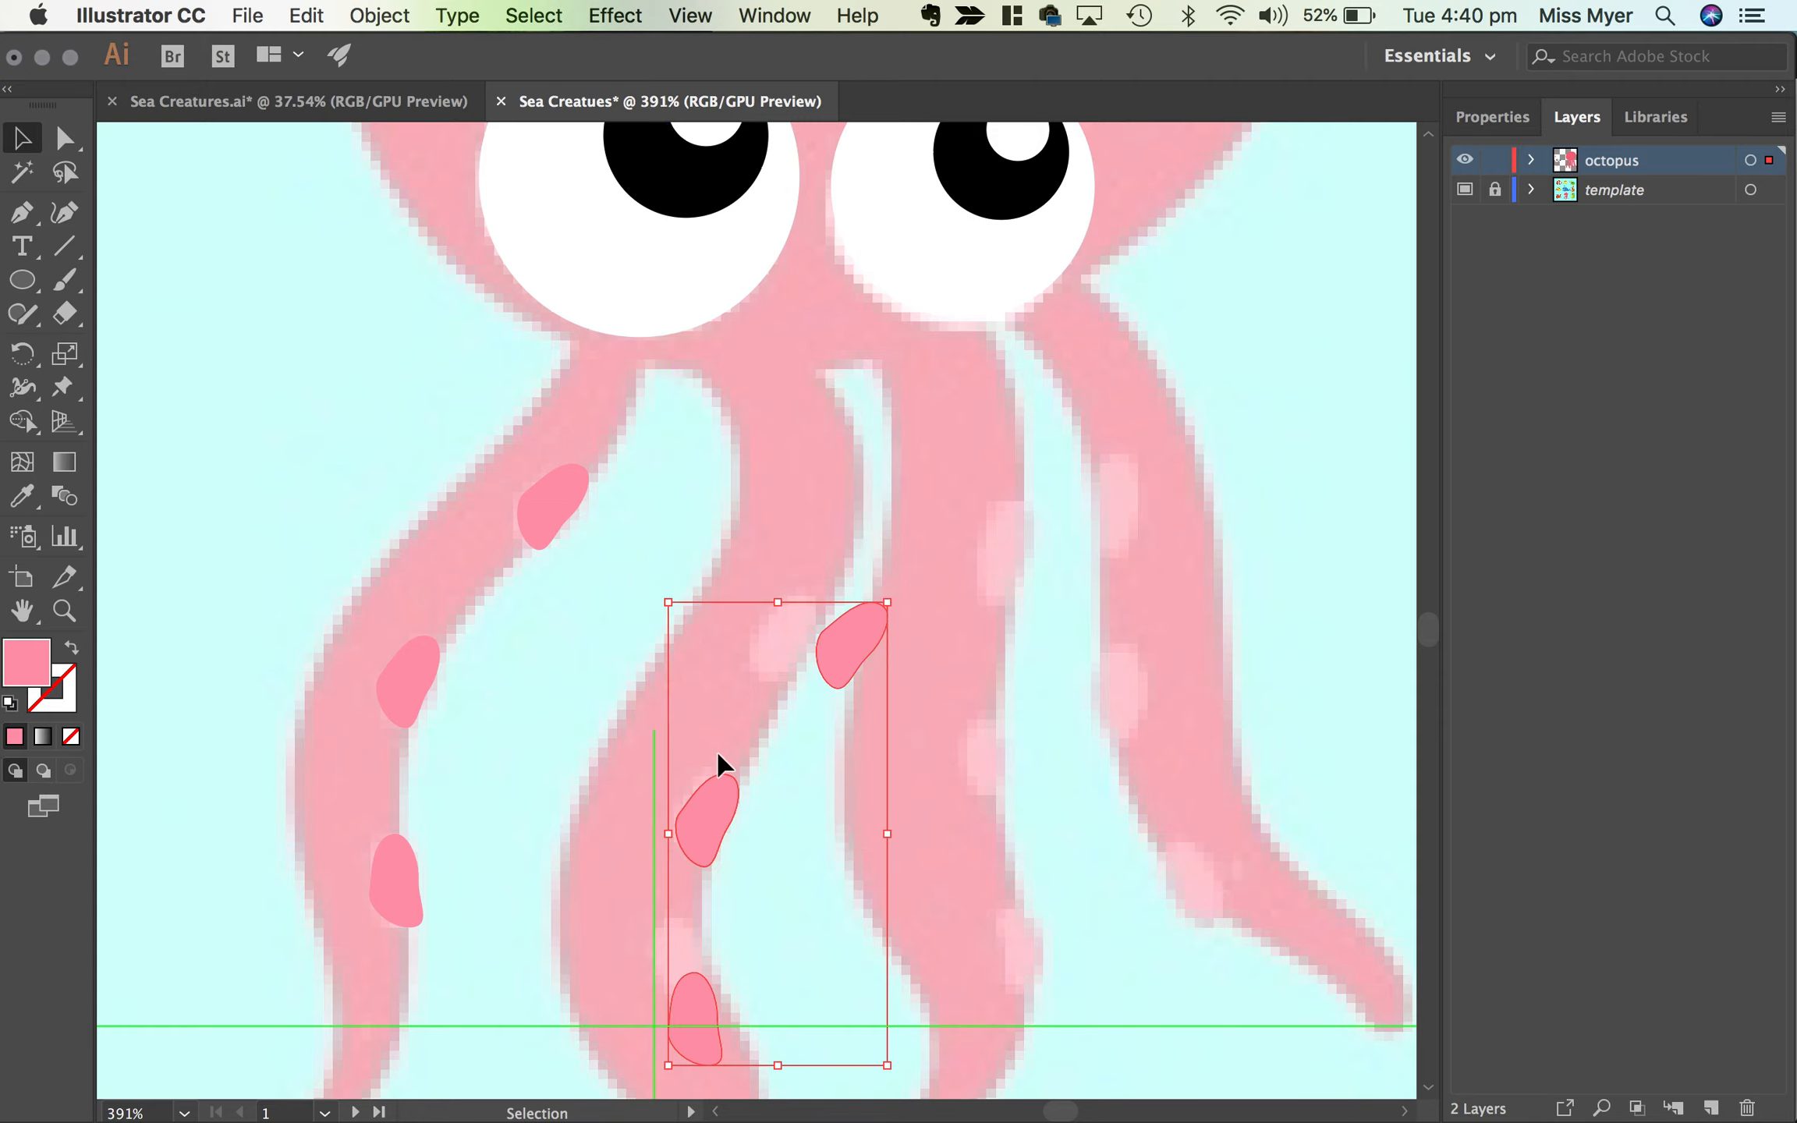
# Step: Adjust the duplicated spots on the second tentacle individually so each one covers its template spot
pyautogui.click(803, 542)
pyautogui.moveTo(853, 642); pyautogui.dragTo(826, 591)
pyautogui.click(694, 810)
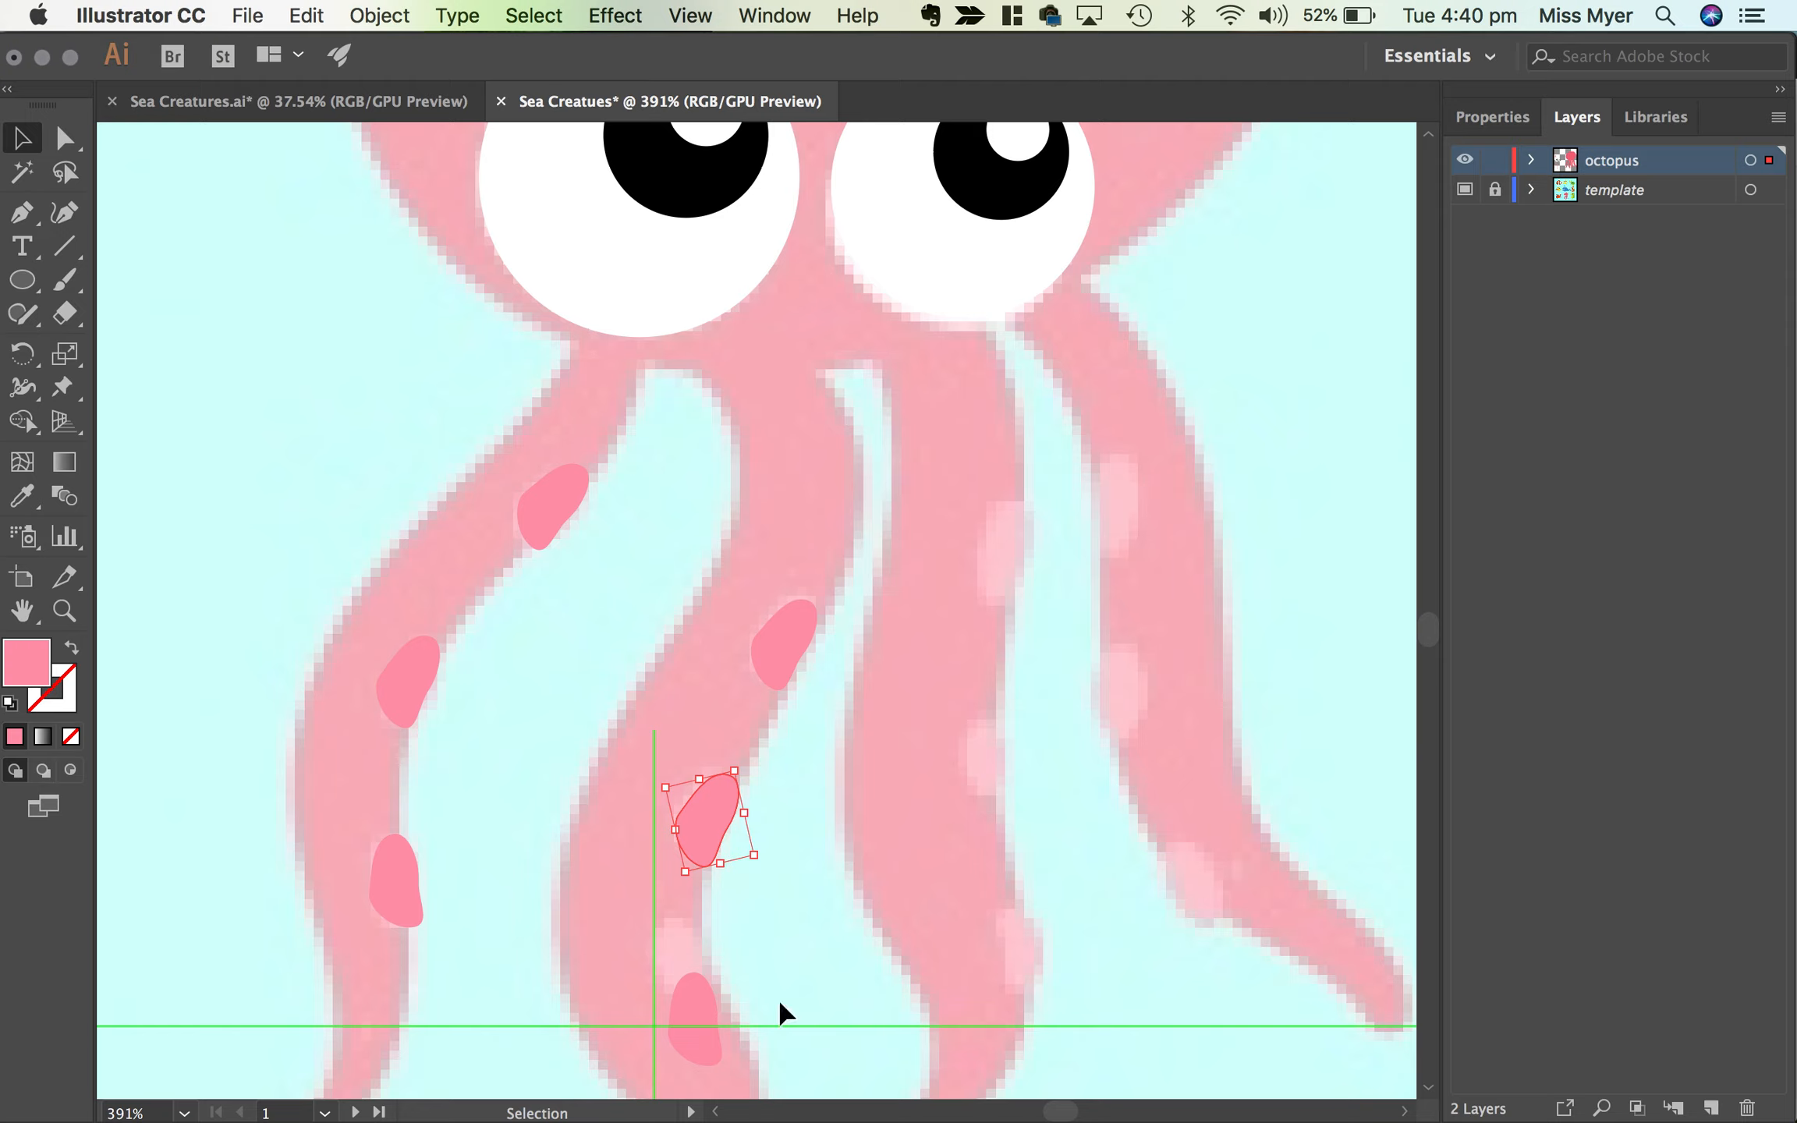
pyautogui.moveTo(766, 914); pyautogui.dragTo(780, 836)
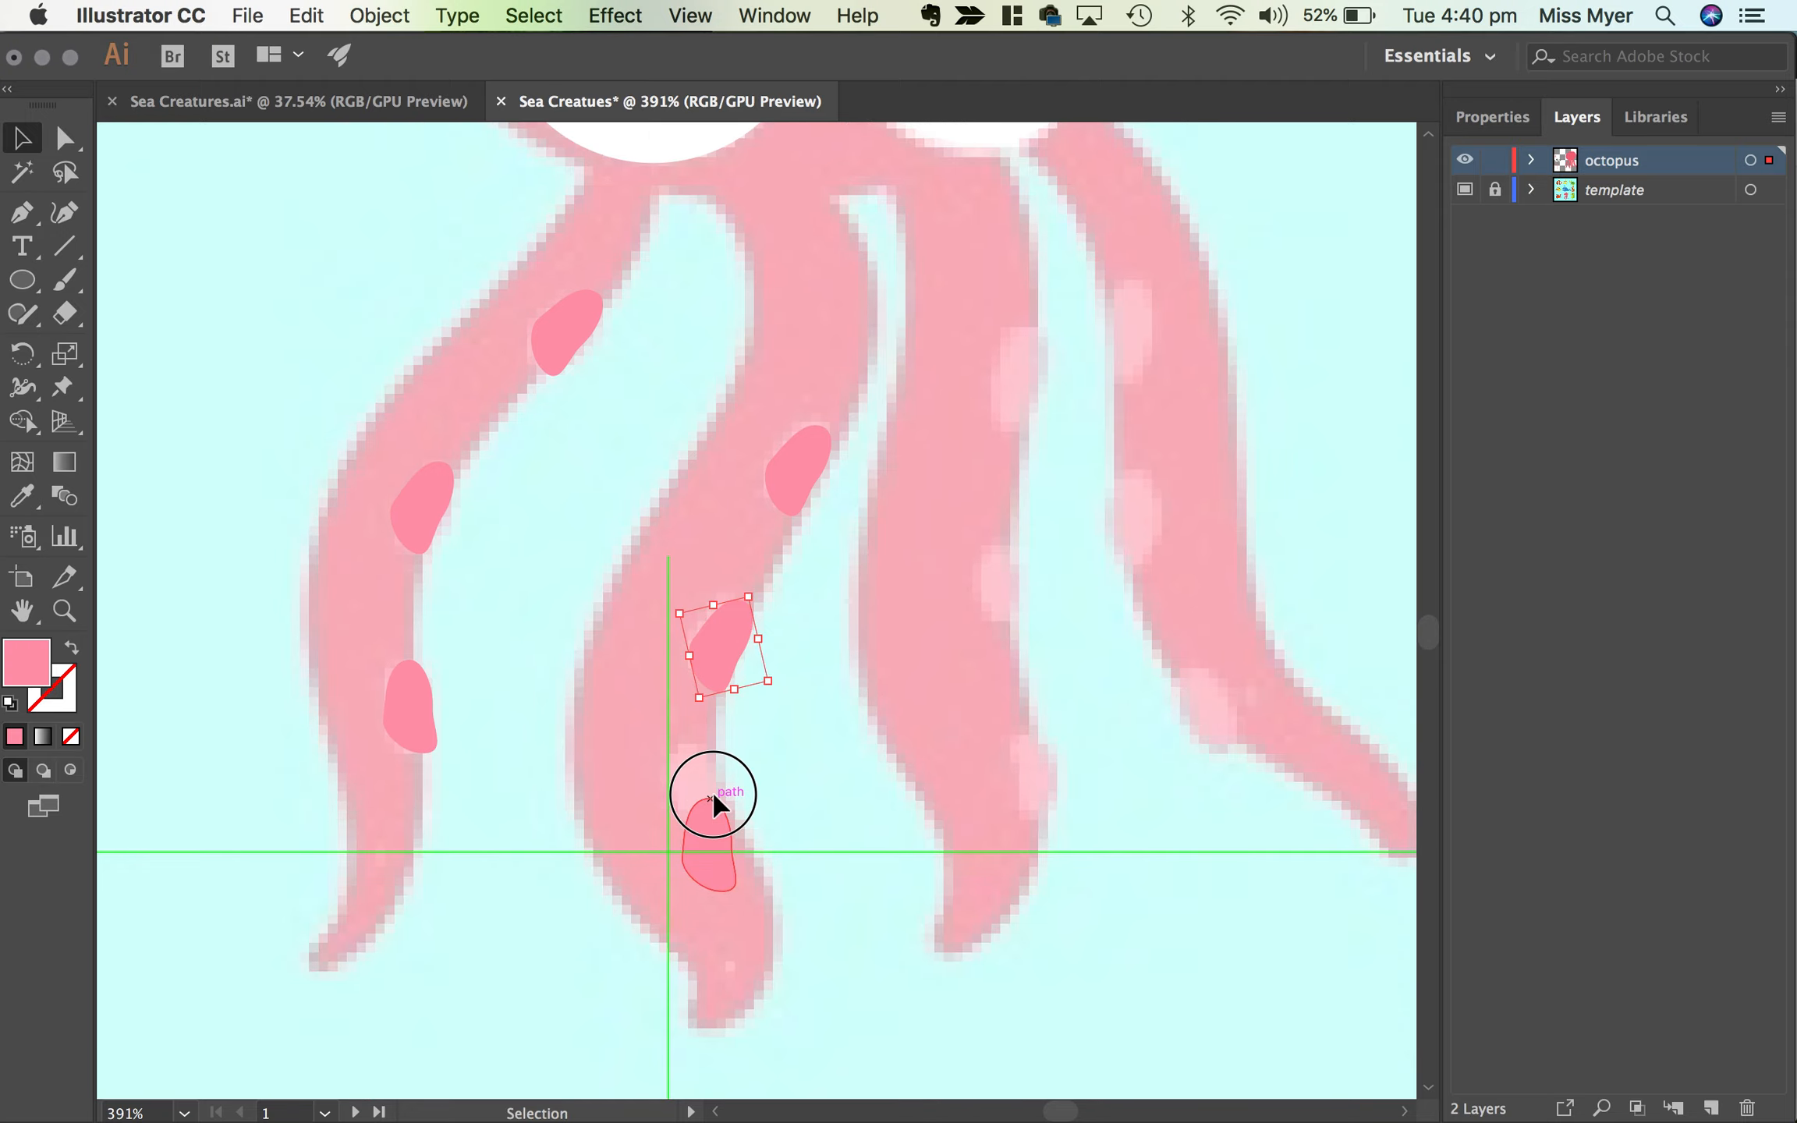
pyautogui.moveTo(710, 802); pyautogui.dragTo(779, 779)
# Step: Copy the second tentacle's three spots together and place the duplicates over the third tentacle
pyautogui.keyDown('shift'); pyautogui.click(733, 635); pyautogui.keyUp('shift')
pyautogui.keyDown('shift'); pyautogui.click(800, 471); pyautogui.keyUp('shift')
pyautogui.press('a')
pyautogui.press('v')
pyautogui.moveTo(807, 473); pyautogui.dragTo(1027, 377)
# Step: Move and rotate each of the three spots on the third tentacle to match the template spots
pyautogui.click(1088, 339)
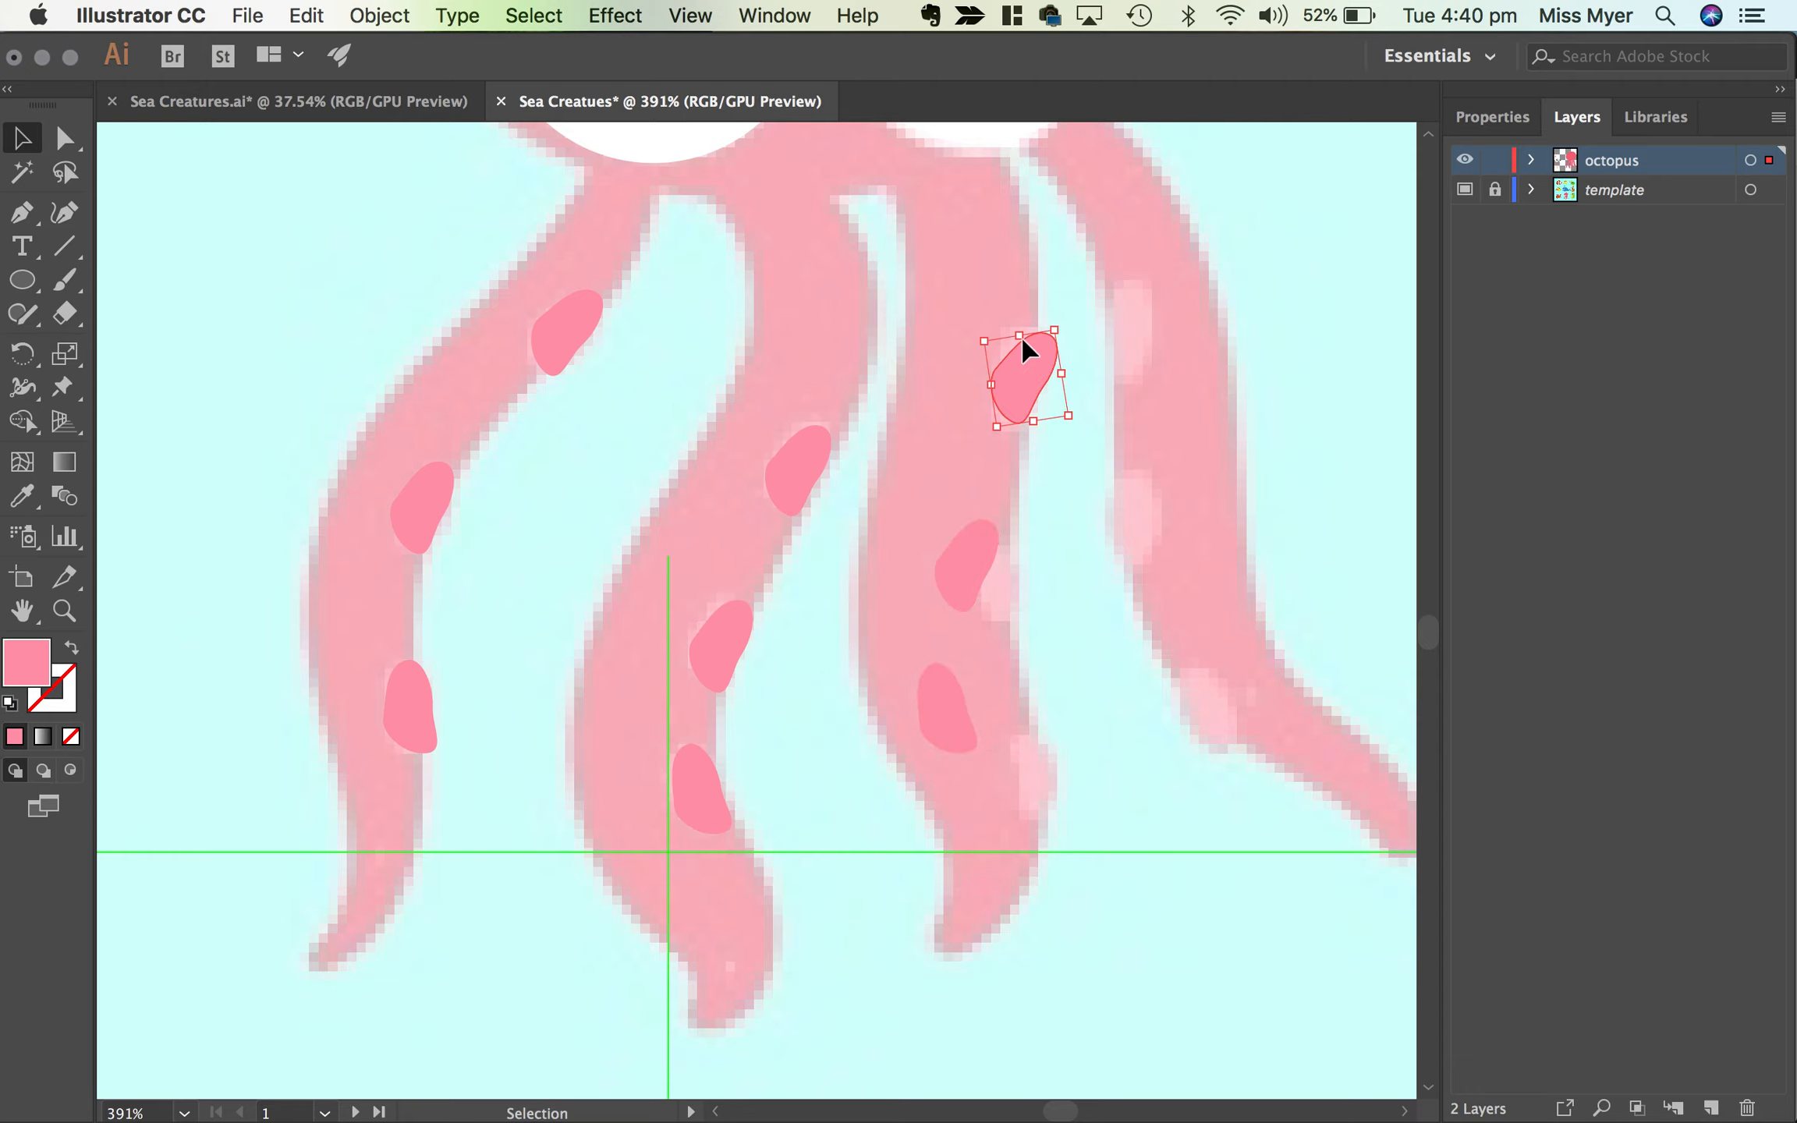
pyautogui.click(1028, 308)
pyautogui.click(1043, 354)
pyautogui.moveTo(1050, 321); pyautogui.dragTo(1046, 318)
pyautogui.moveTo(971, 546); pyautogui.dragTo(1011, 538)
pyautogui.moveTo(934, 733); pyautogui.dragTo(1061, 819)
pyautogui.moveTo(1106, 751); pyautogui.dragTo(1031, 783)
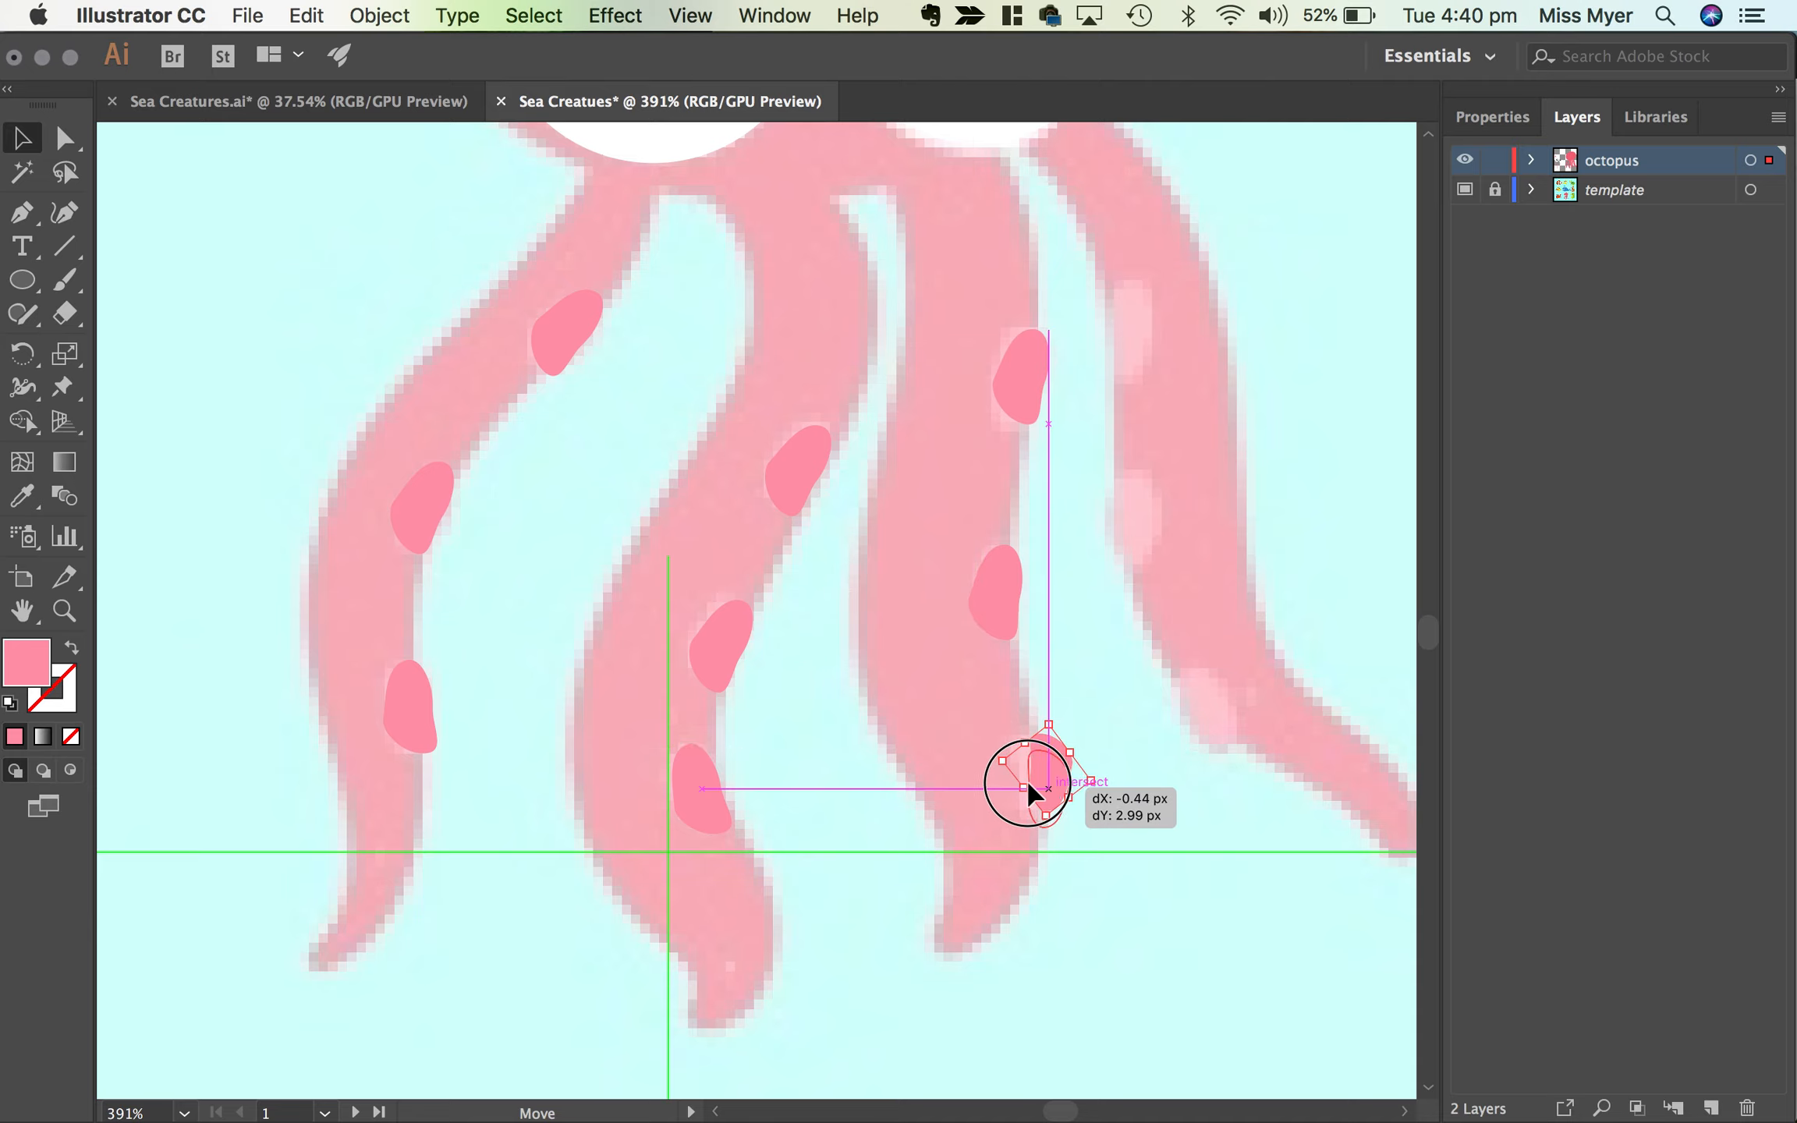
# Step: Duplicate the third tentacle's lowest spot and place the copy over the lowest spot of the rightmost tentacle
pyautogui.moveTo(1178, 679); pyautogui.dragTo(972, 794)
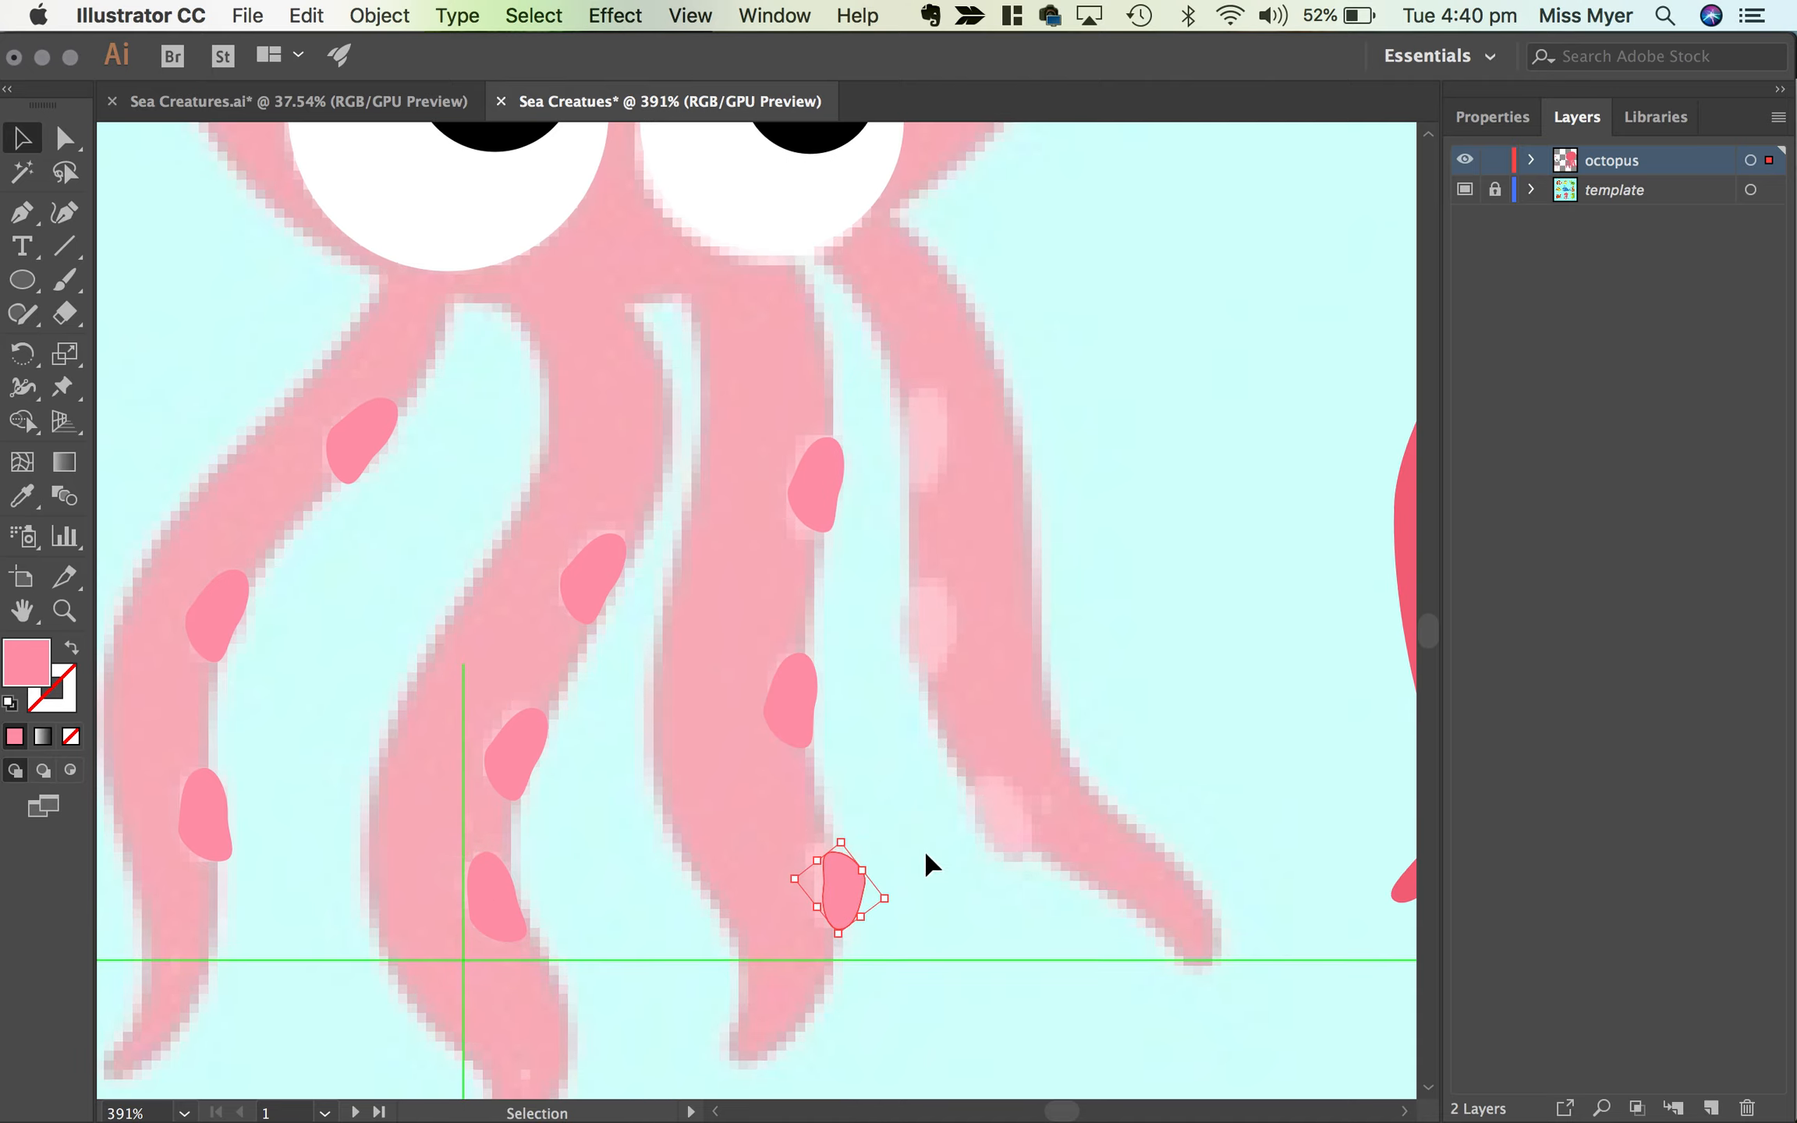
pyautogui.press('super+c')
pyautogui.press('super+v')
pyautogui.moveTo(766, 628); pyautogui.dragTo(983, 754)
# Step: Place copies of a light pink spot over the middle and uppermost spots of the rightmost tentacle
pyautogui.press('a')
pyautogui.click(807, 706)
pyautogui.press('v')
pyautogui.moveTo(792, 697); pyautogui.dragTo(935, 639)
pyautogui.click(932, 635)
pyautogui.press('super+c')
pyautogui.press('super+v')
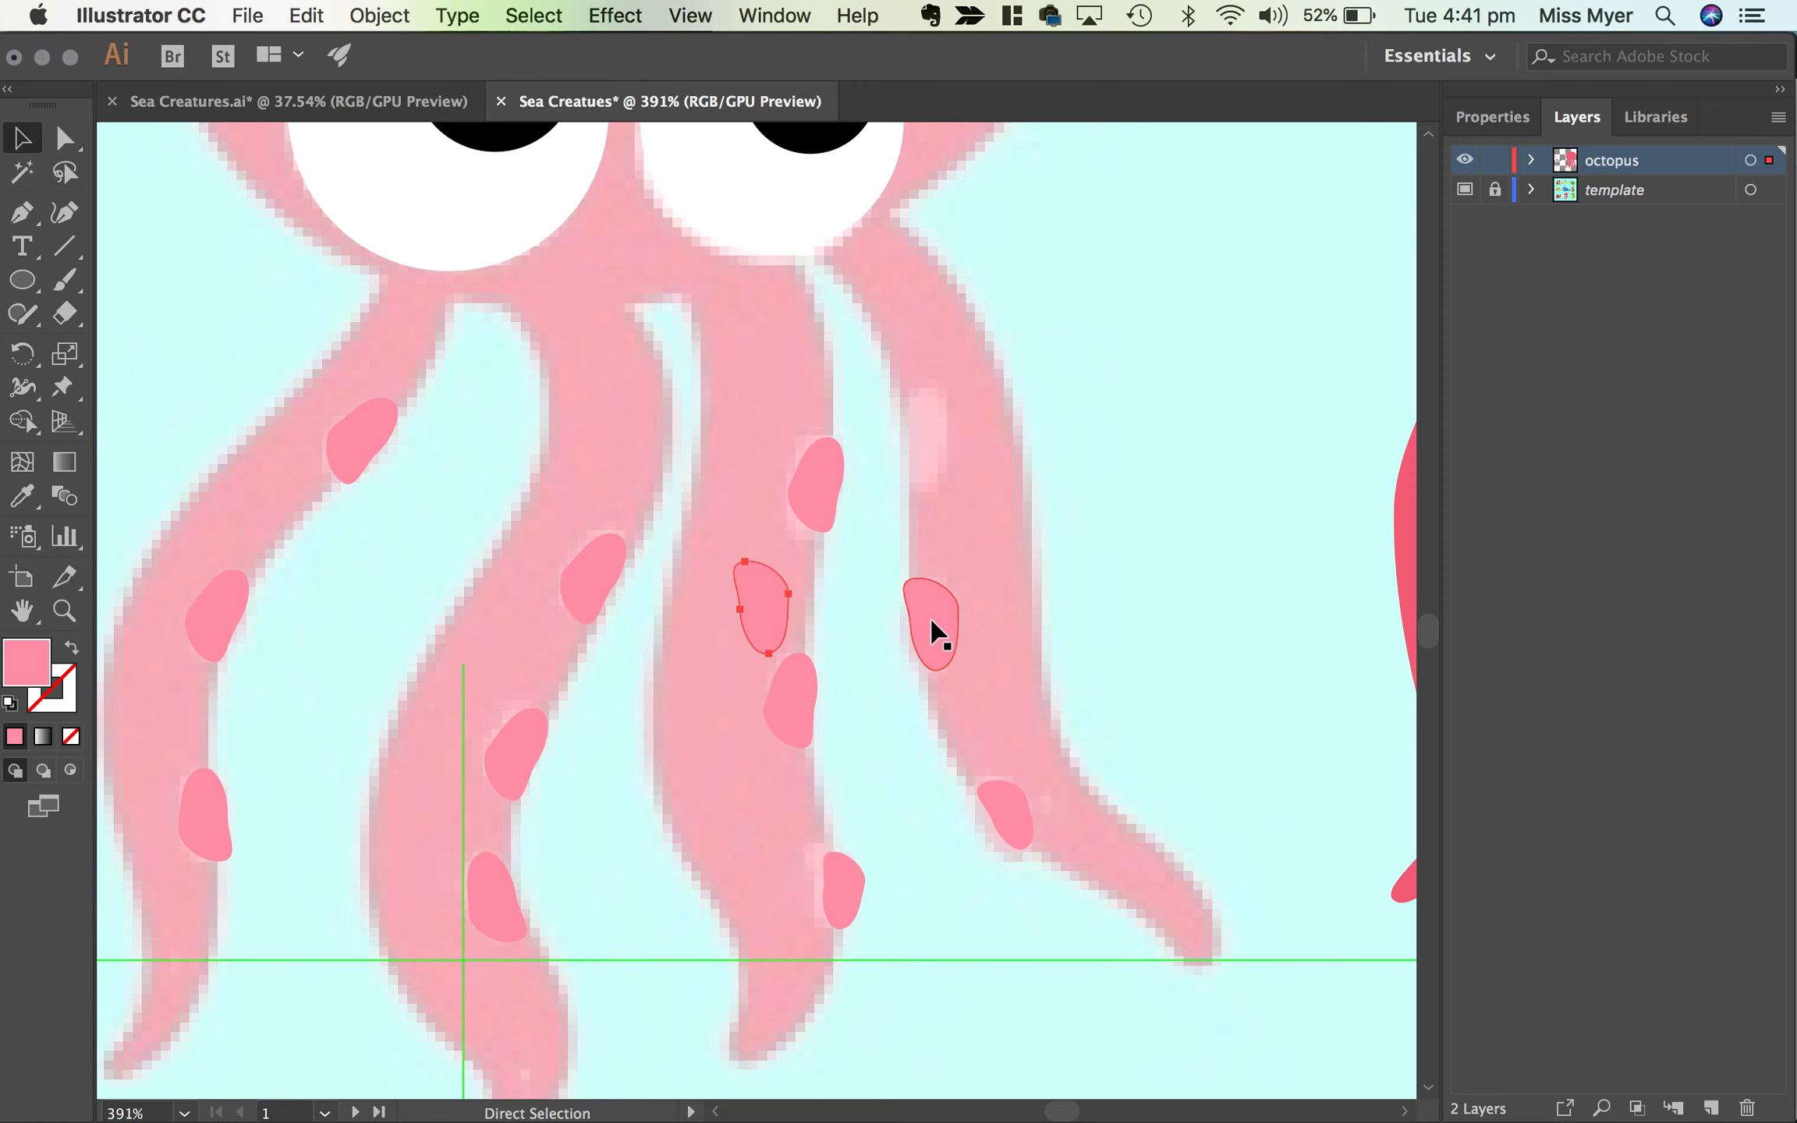
pyautogui.moveTo(782, 610); pyautogui.dragTo(930, 452)
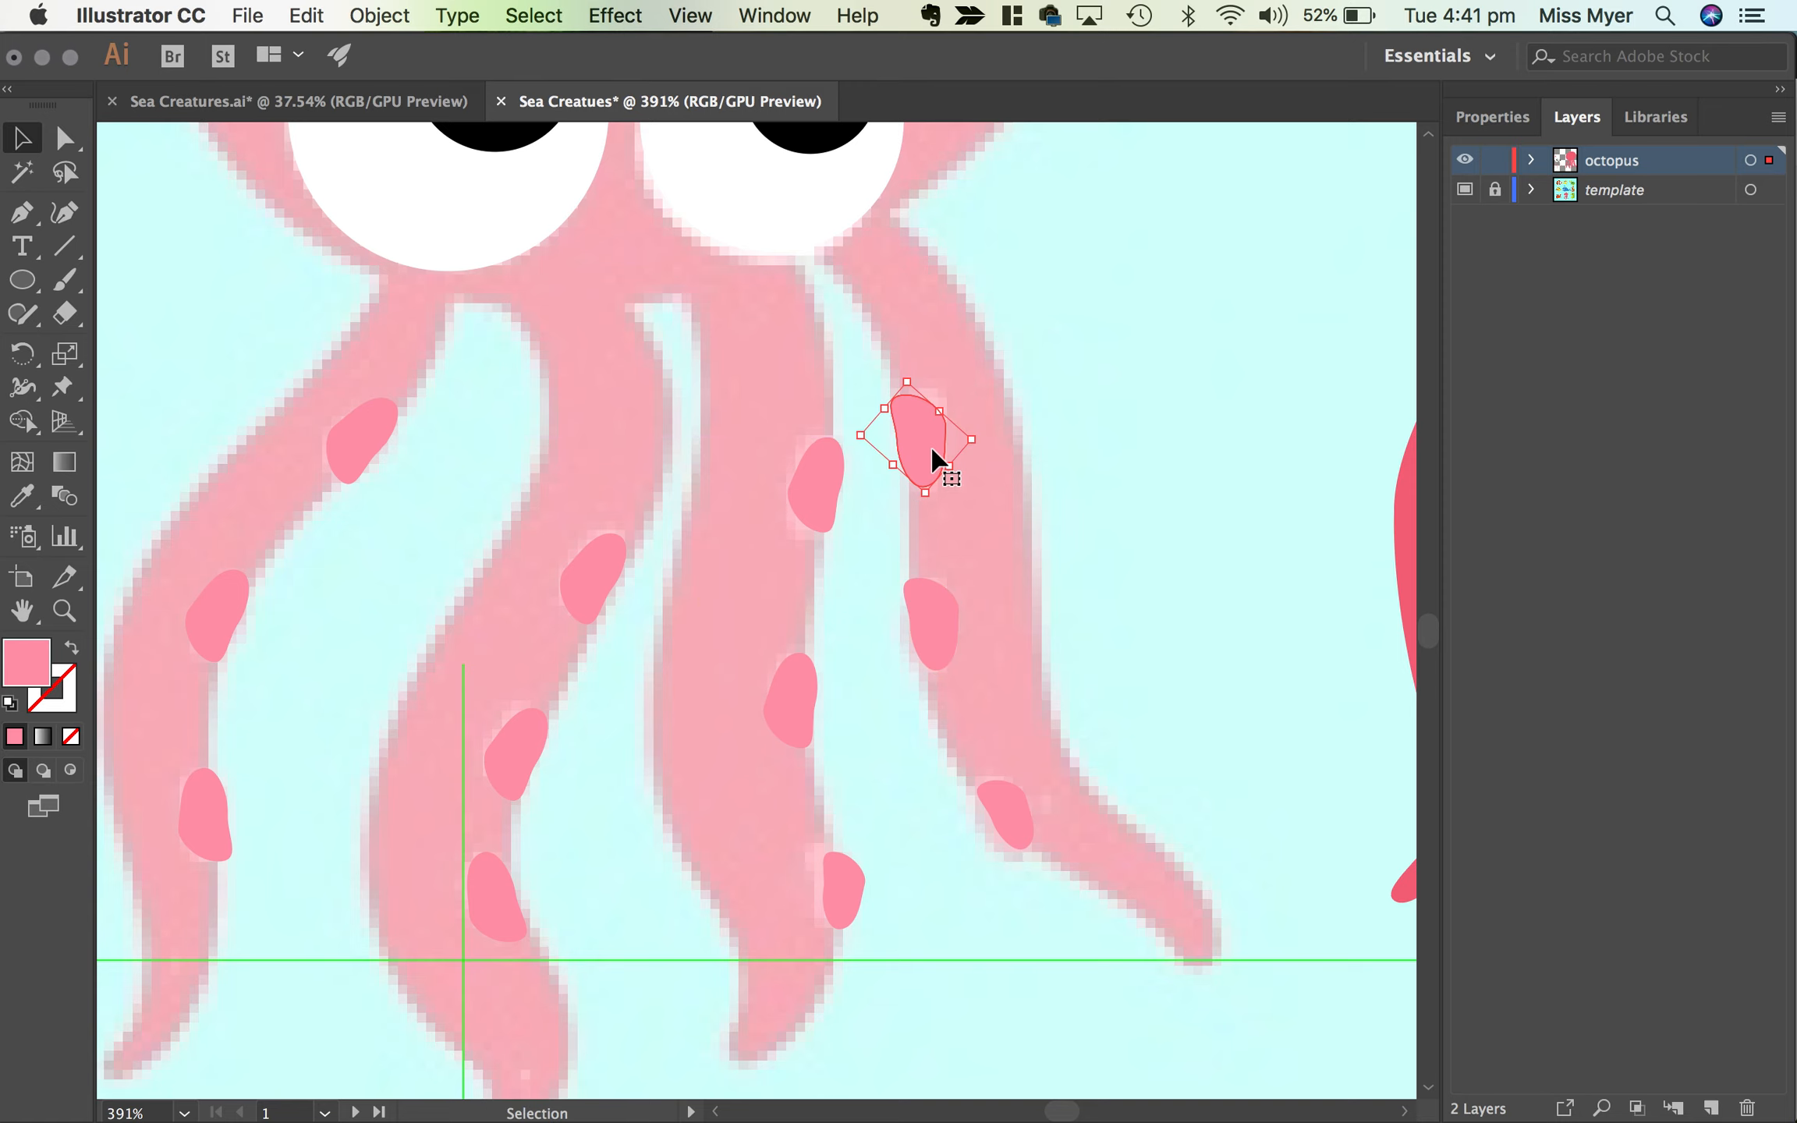
# Step: Select the head and four tentacles together and move them about 236 px left and 34 px down, back onto the template octopus
pyautogui.scroll(-6, 932, 449)
pyautogui.scroll(2, 992, 449)
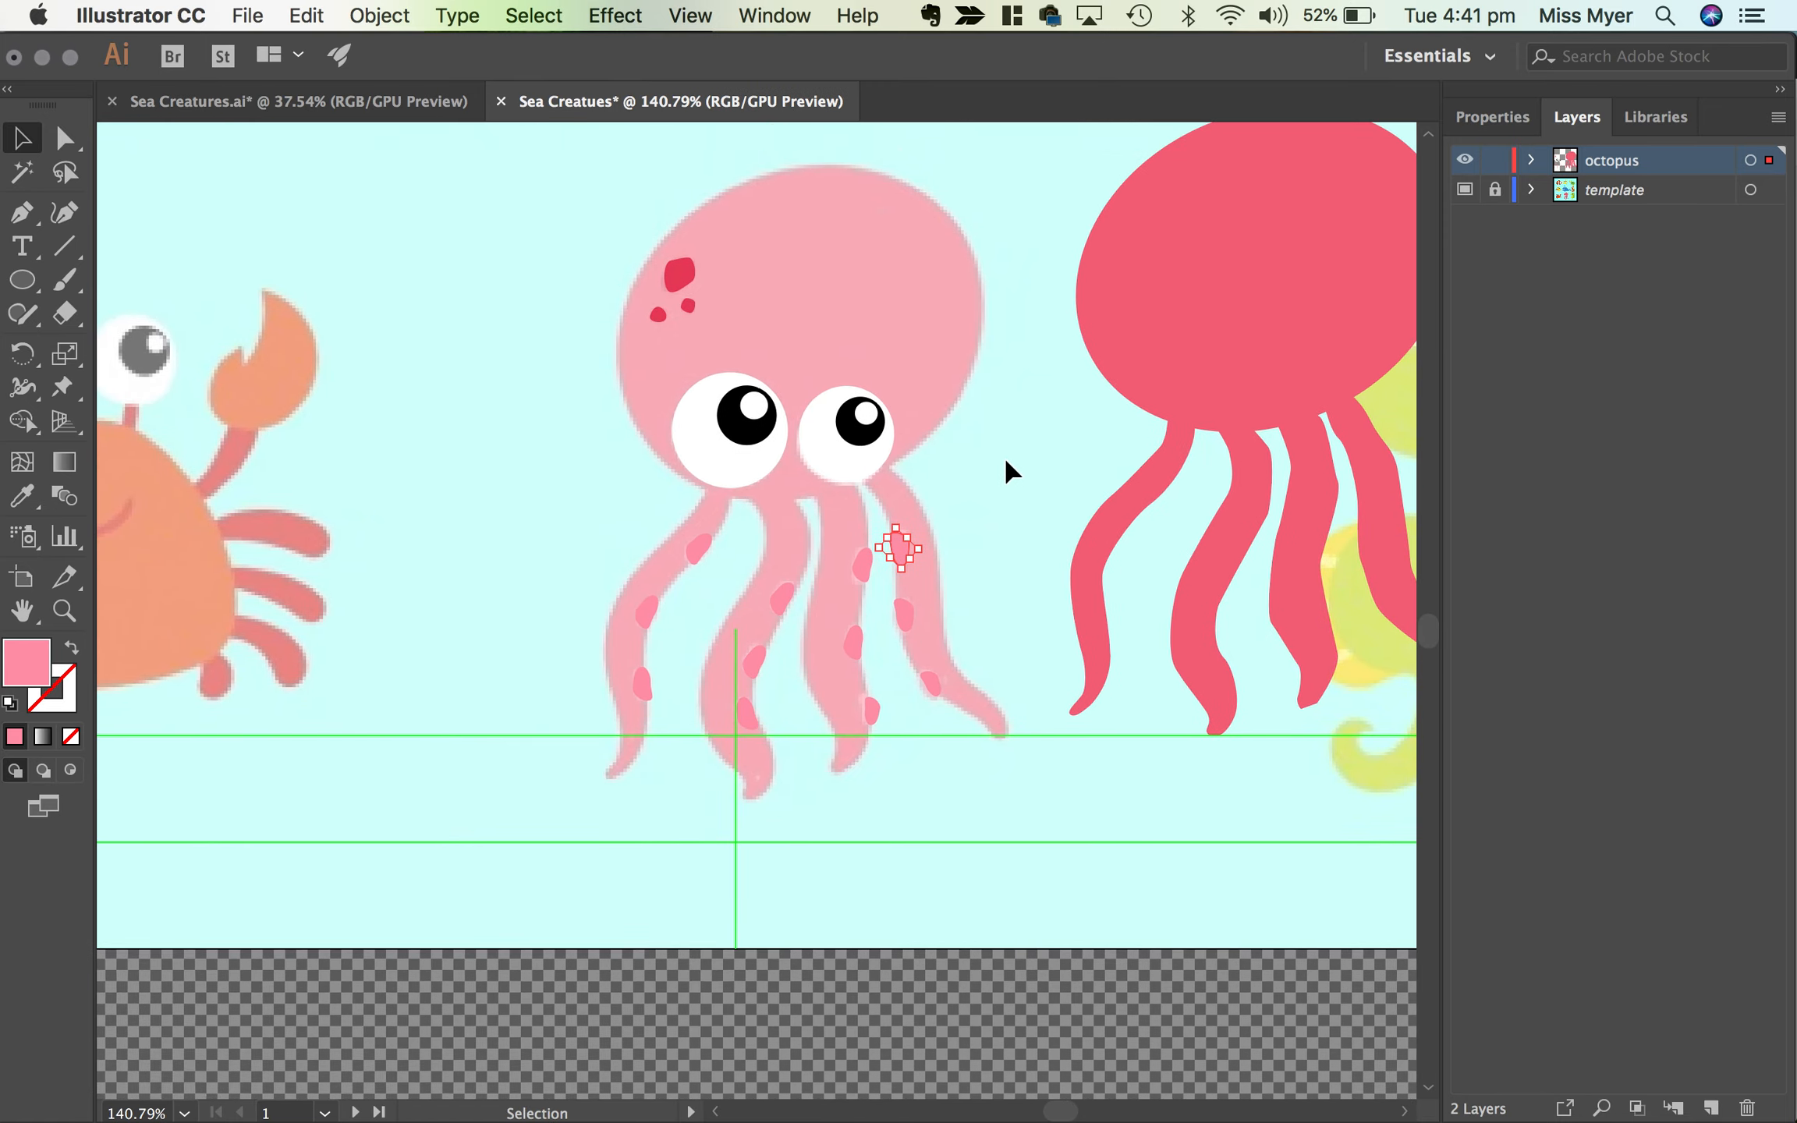
pyautogui.moveTo(1043, 344); pyautogui.dragTo(1365, 500)
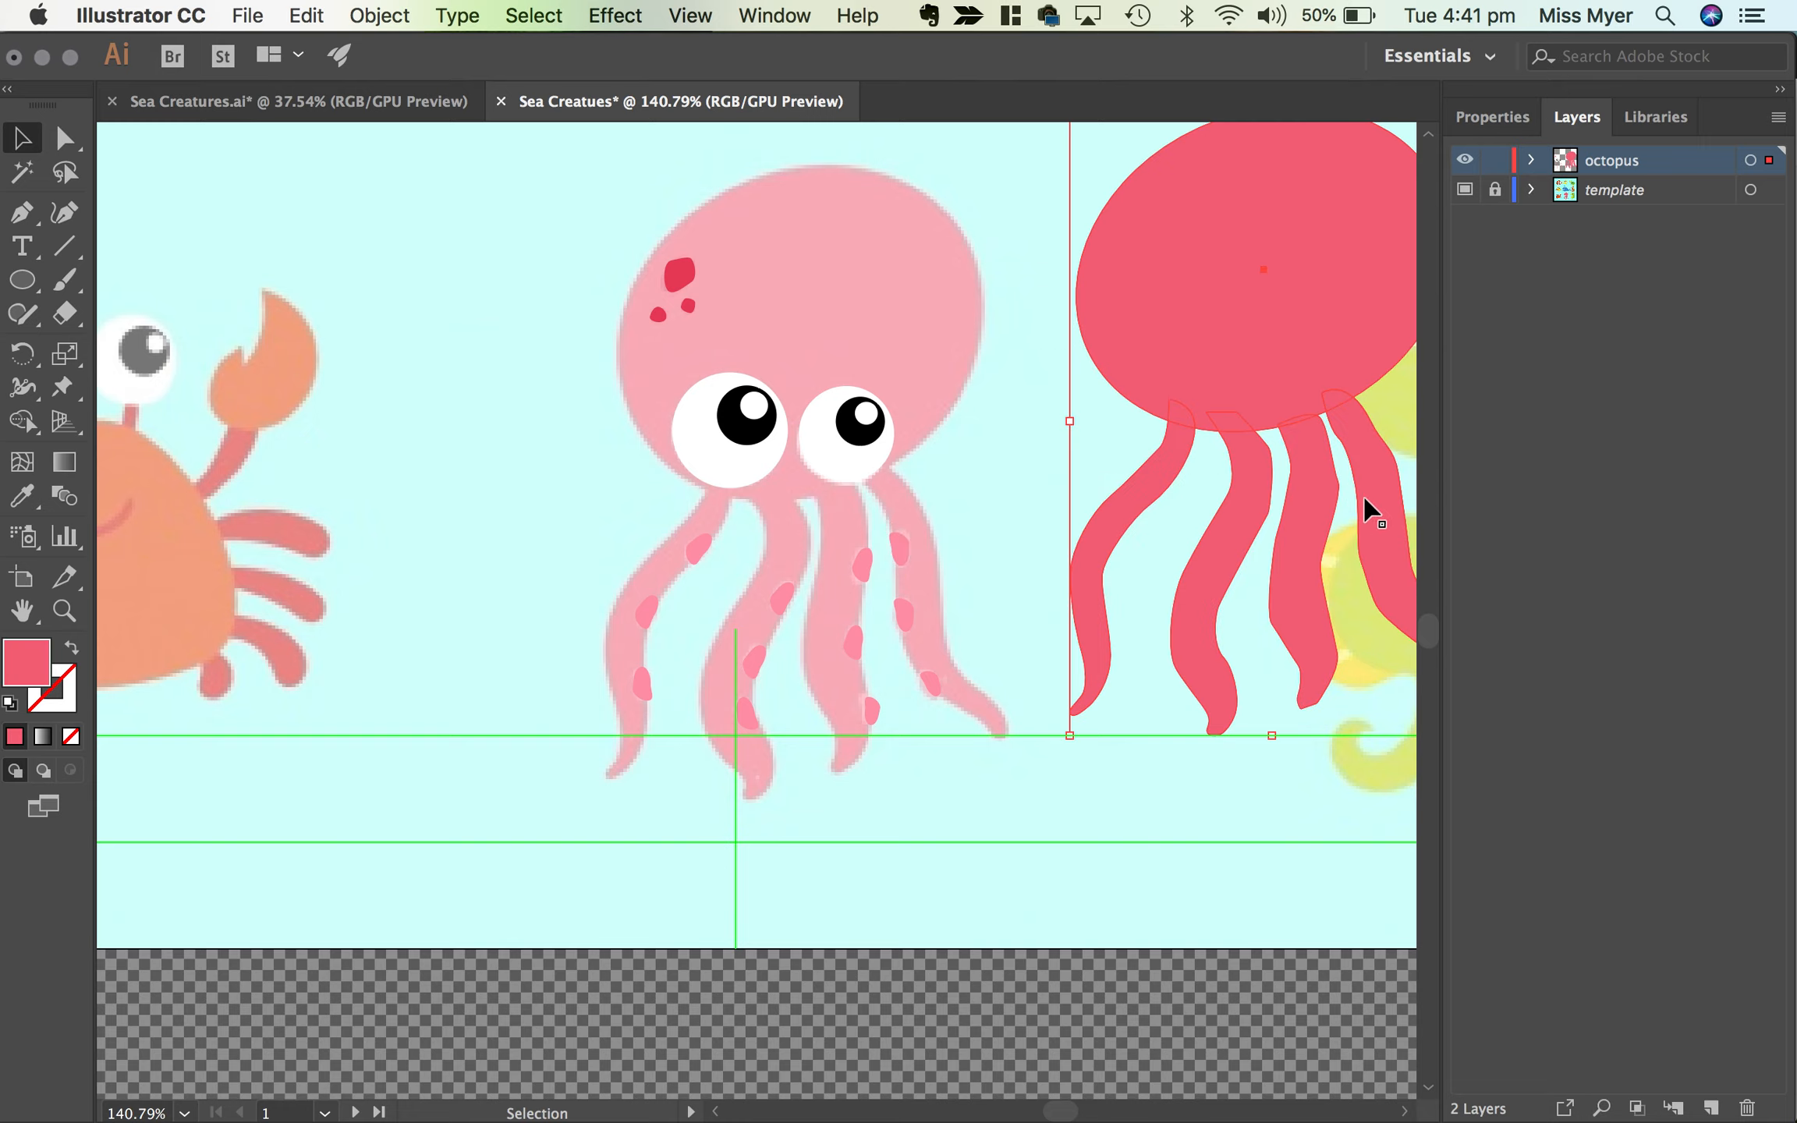
pyautogui.moveTo(1310, 359); pyautogui.dragTo(861, 423)
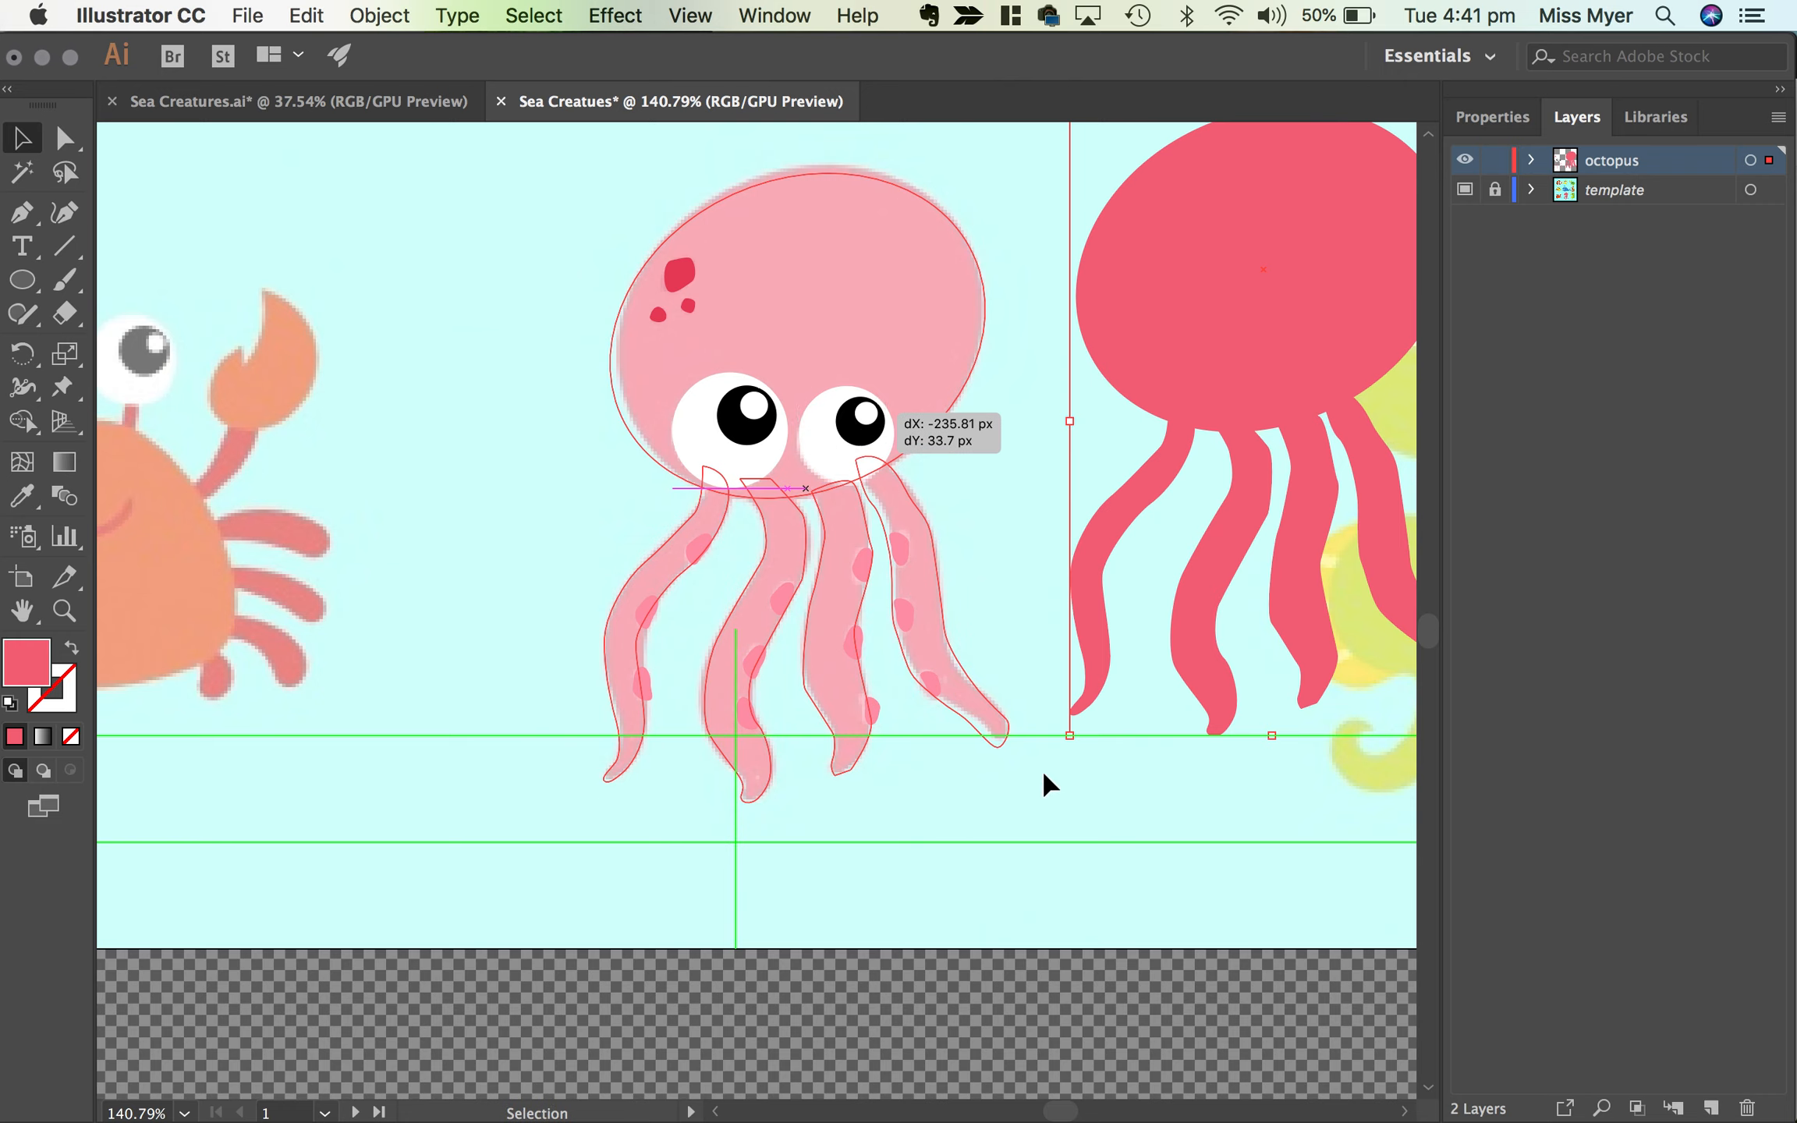
pyautogui.moveTo(1044, 774); pyautogui.dragTo(1042, 775)
pyautogui.click(1198, 641)
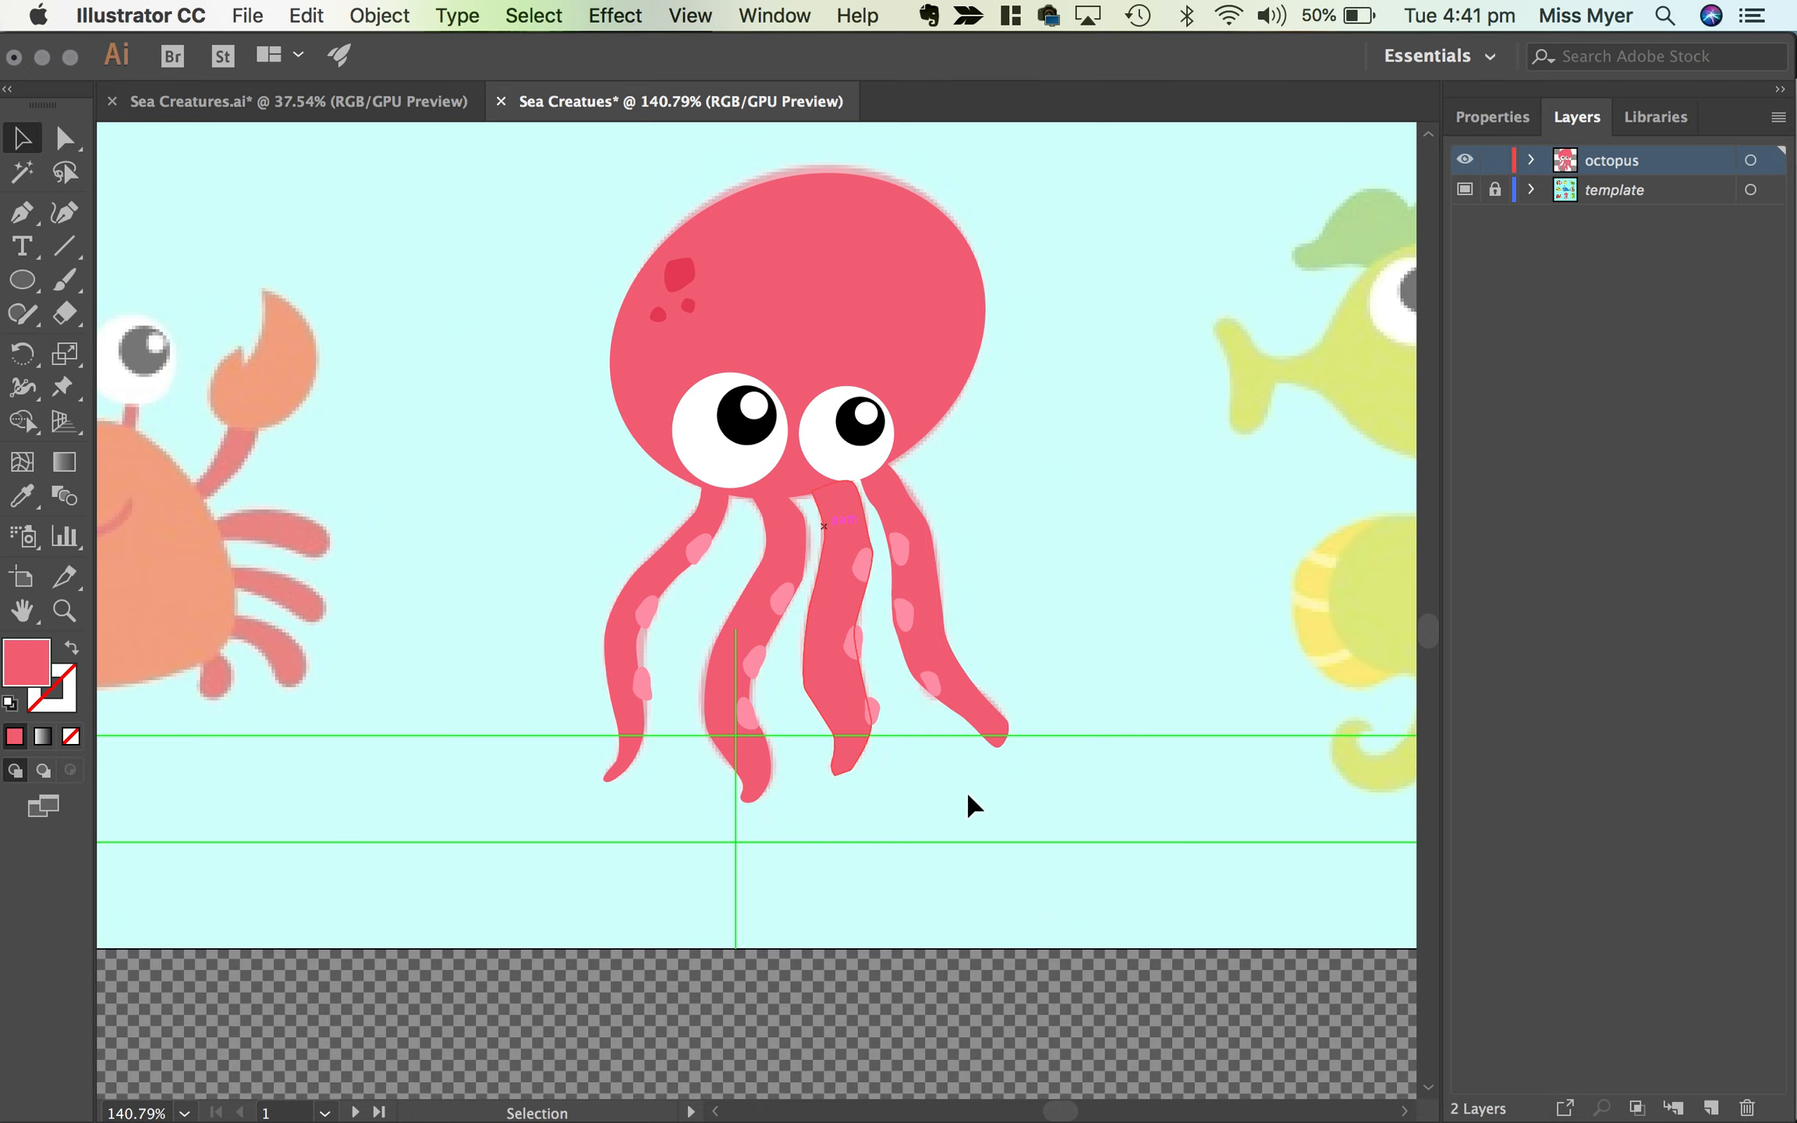
# Step: Smooth the corner on the lower left edge of the third tentacle by moving its anchor point inward, and deselect the shape
pyautogui.scroll(5, 852, 702)
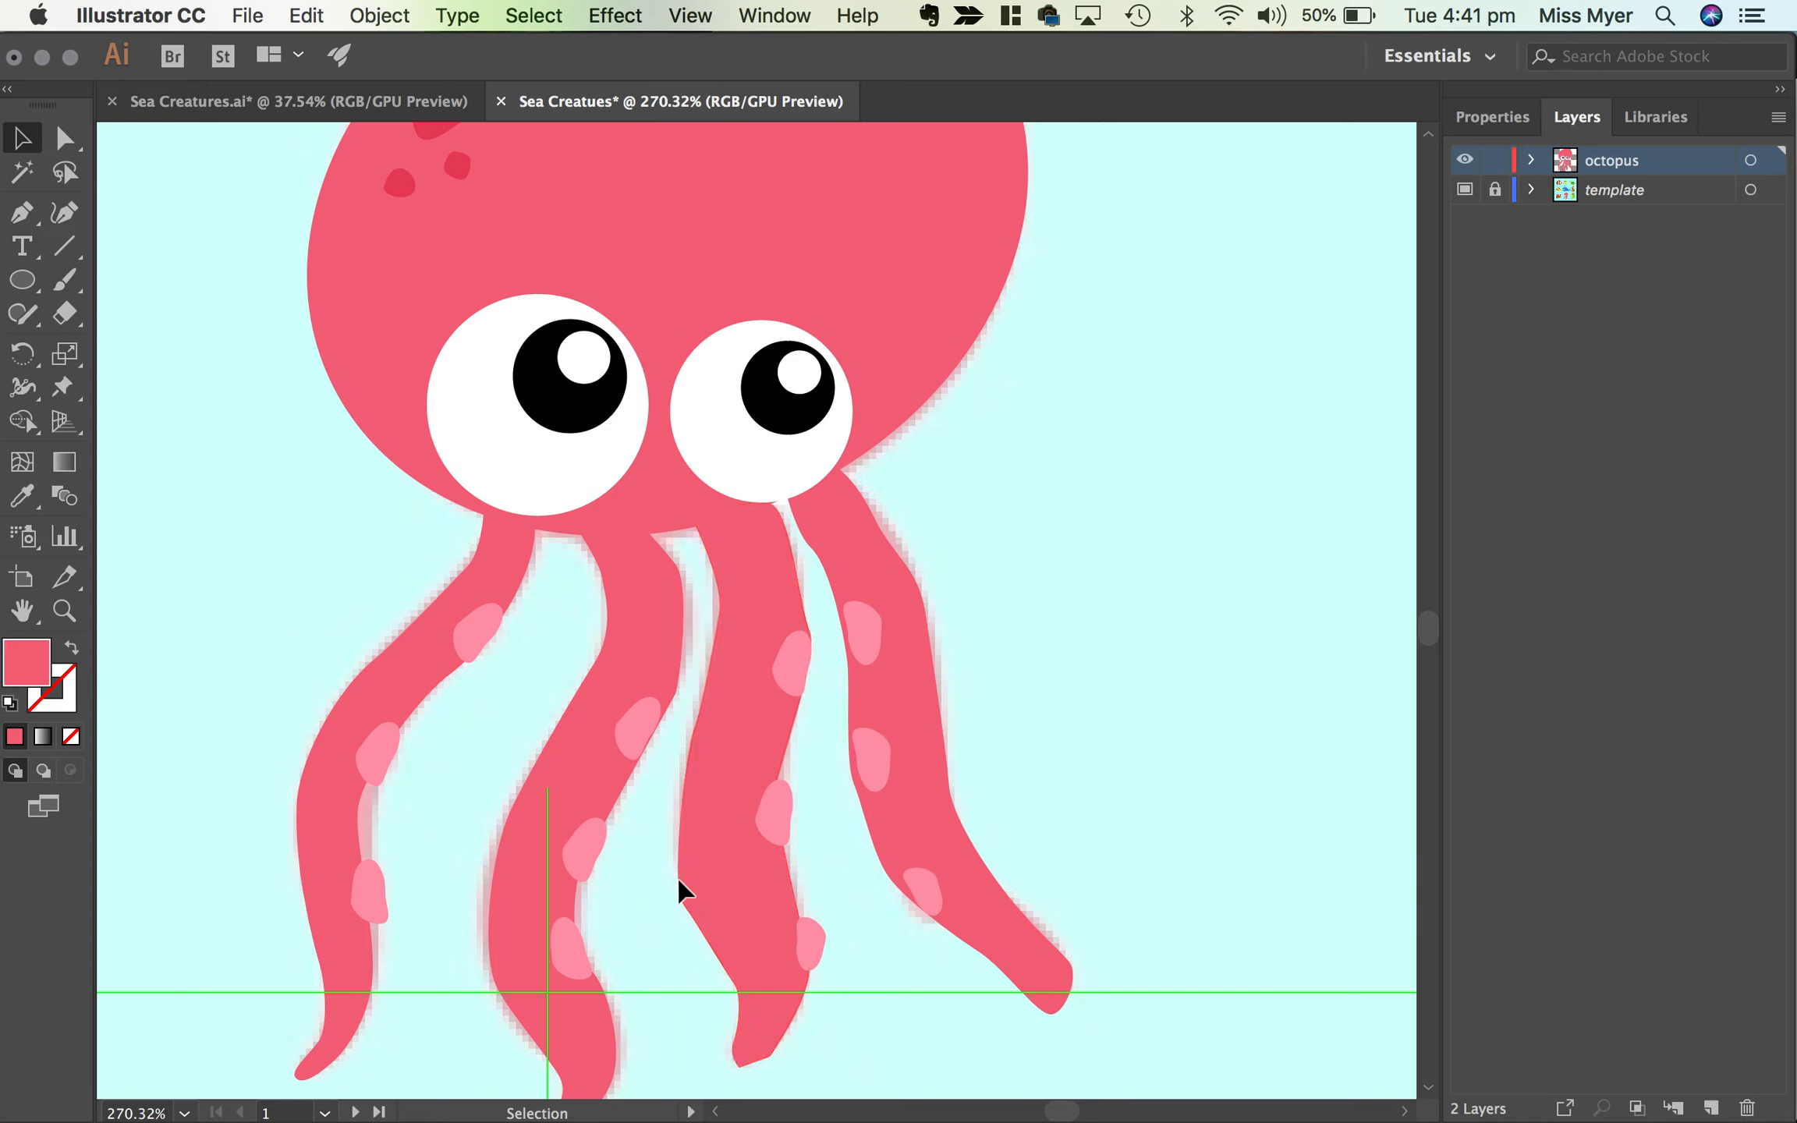
pyautogui.click(74, 142)
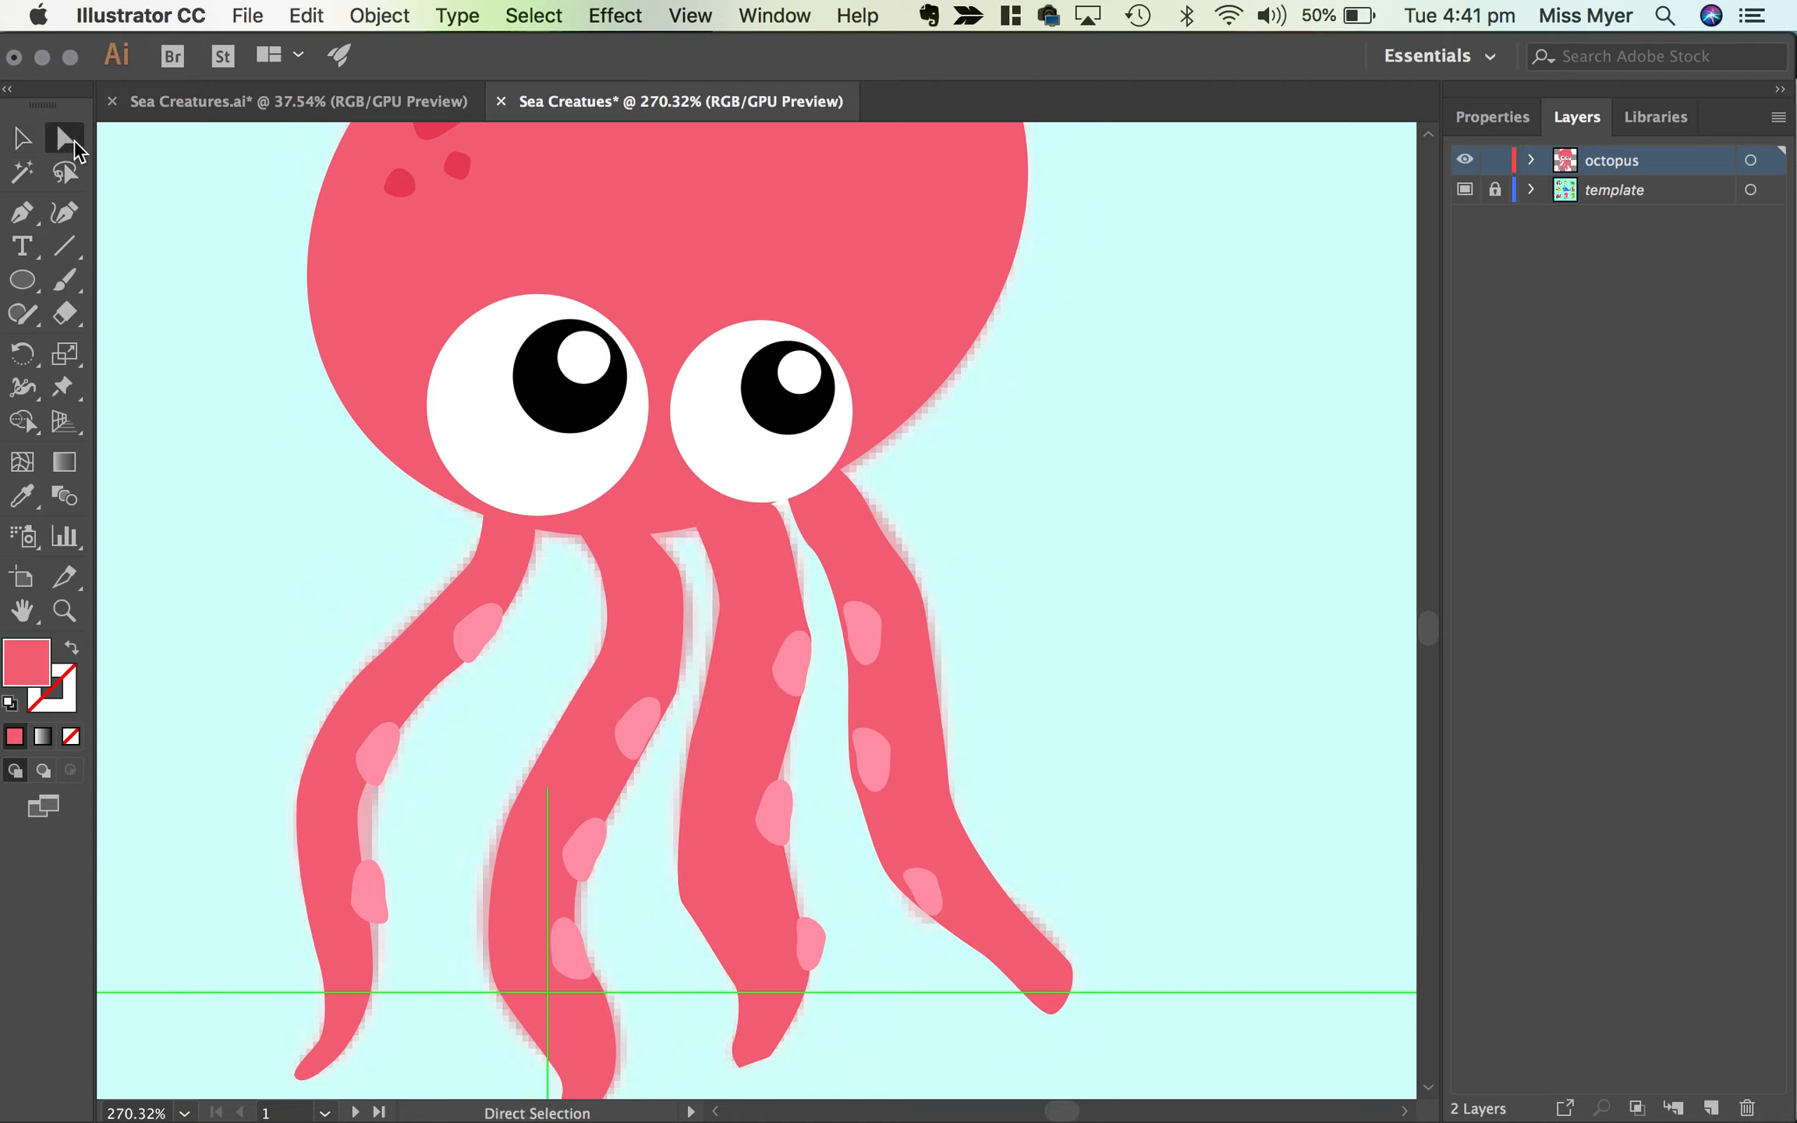
pyautogui.click(682, 898)
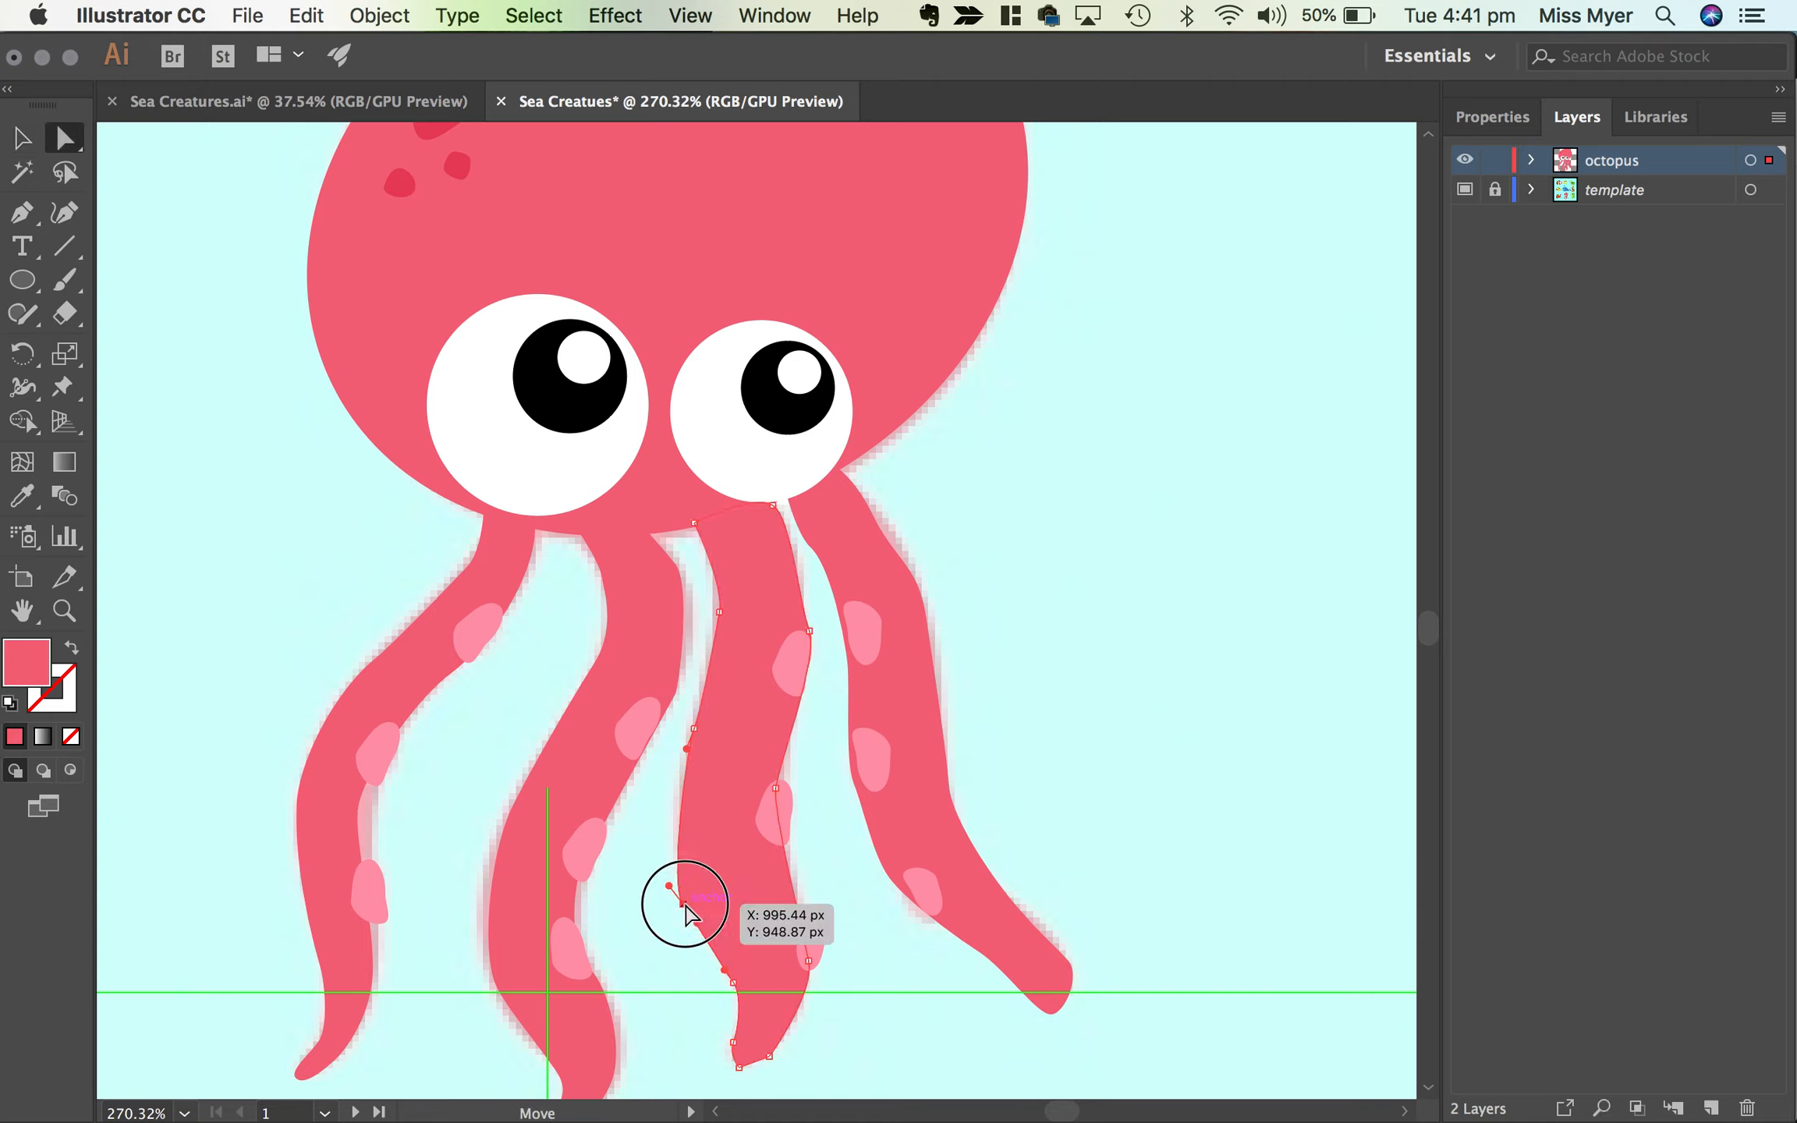
pyautogui.click(670, 850)
pyautogui.moveTo(670, 850); pyautogui.dragTo(690, 891)
pyautogui.click(680, 894)
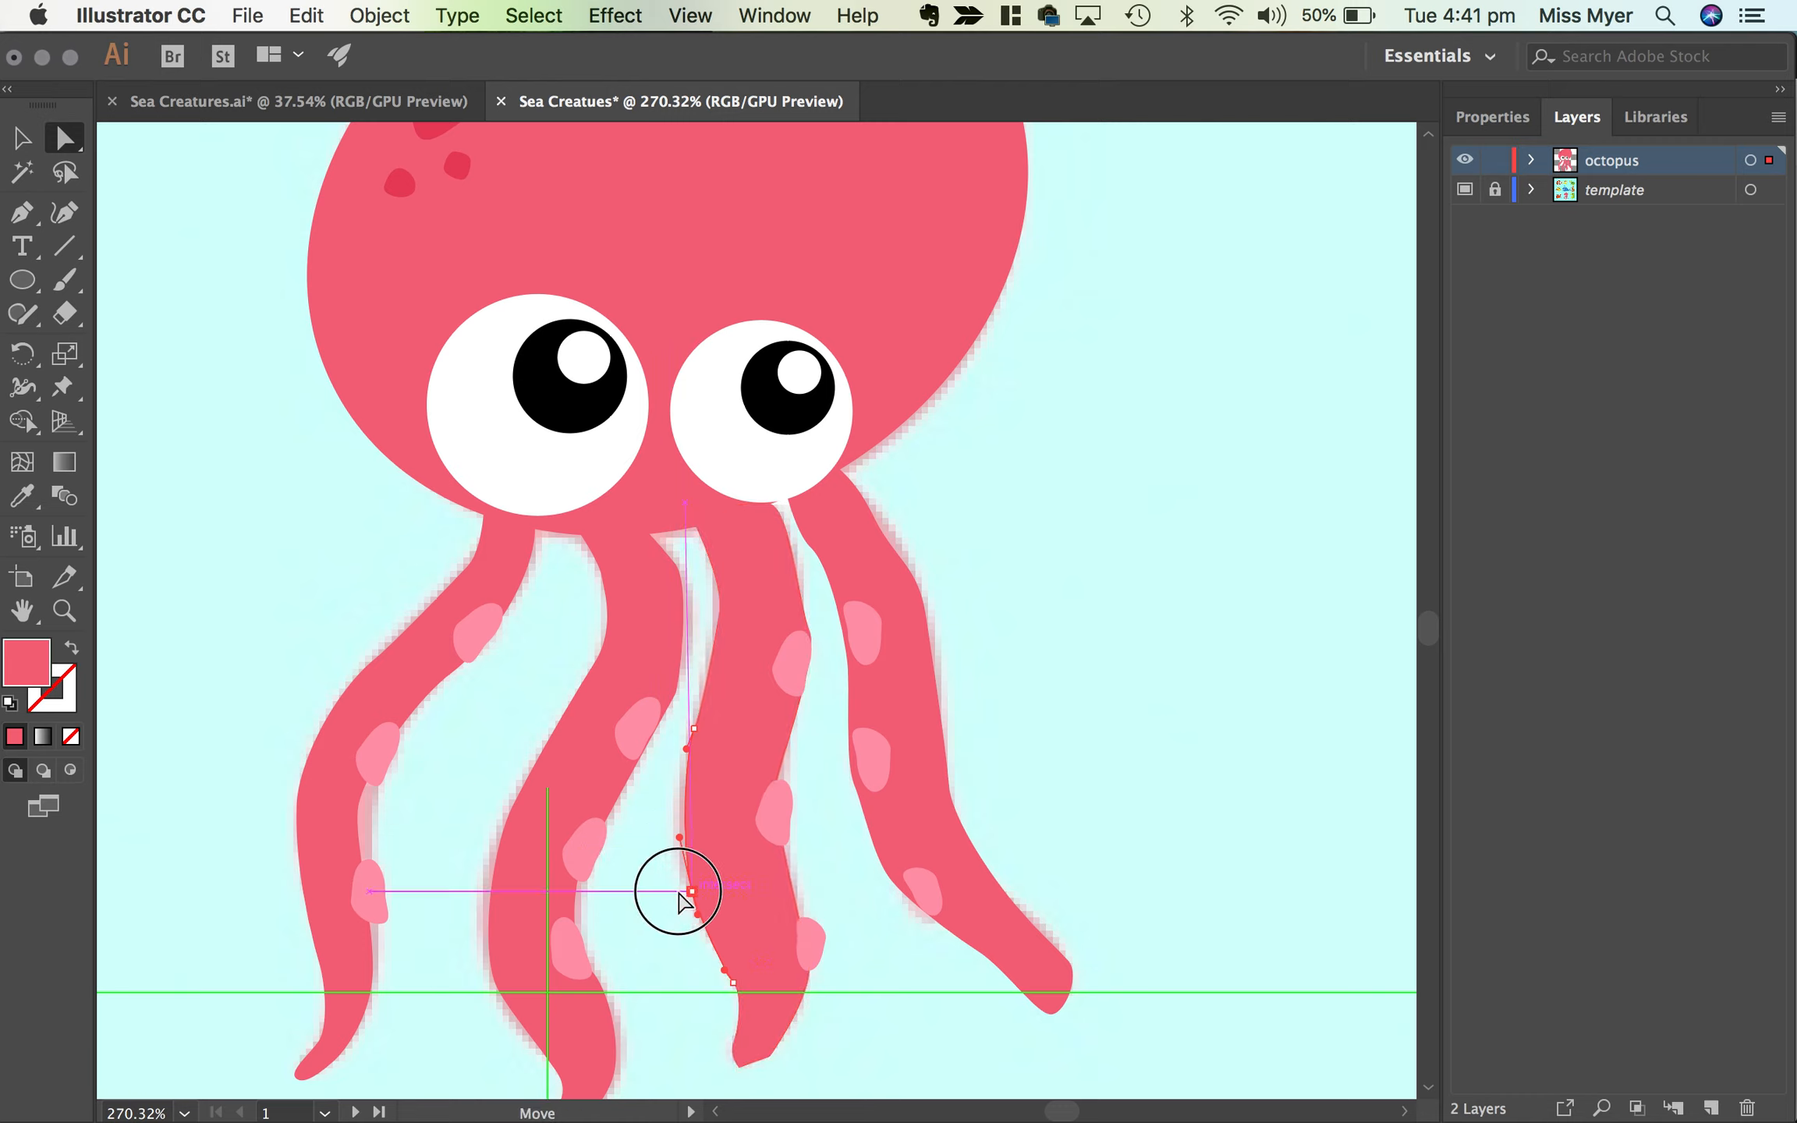
pyautogui.click(22, 138)
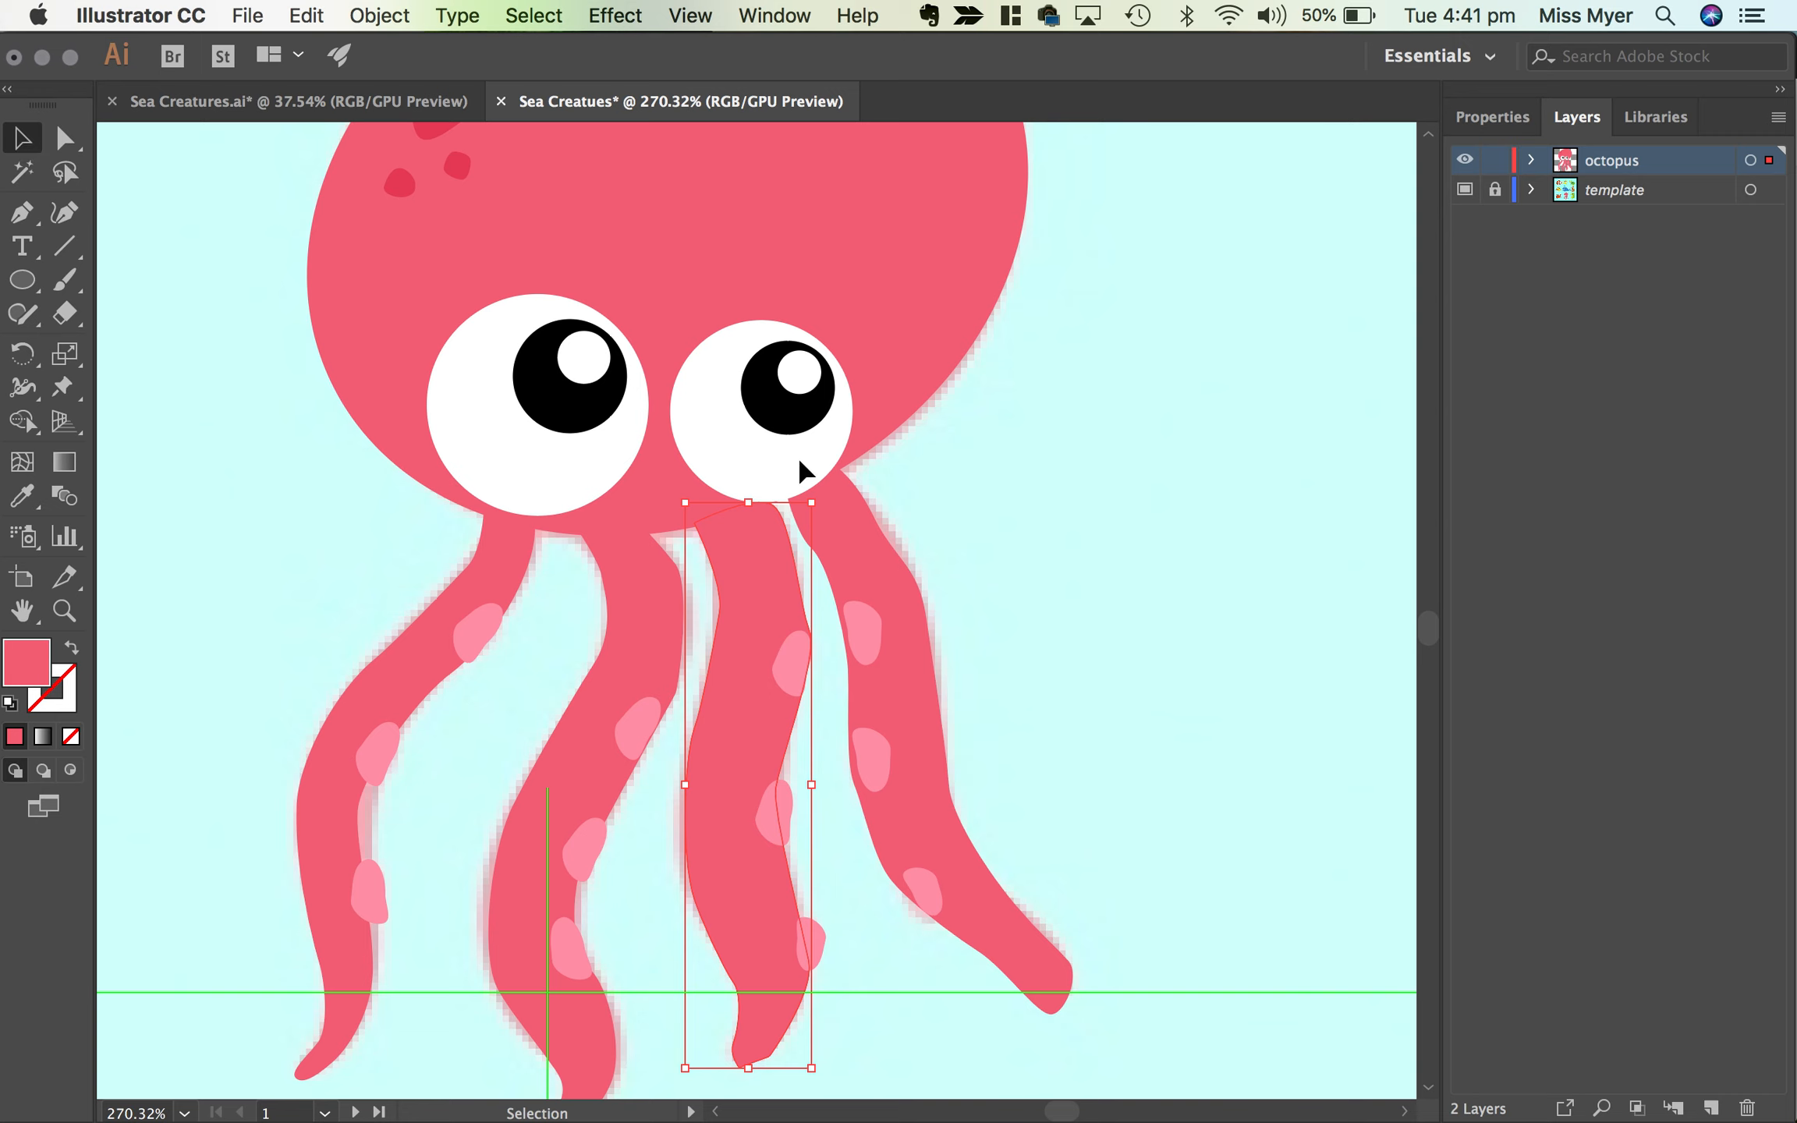
pyautogui.scroll(-5, 870, 498)
pyautogui.scroll(3, 1066, 549)
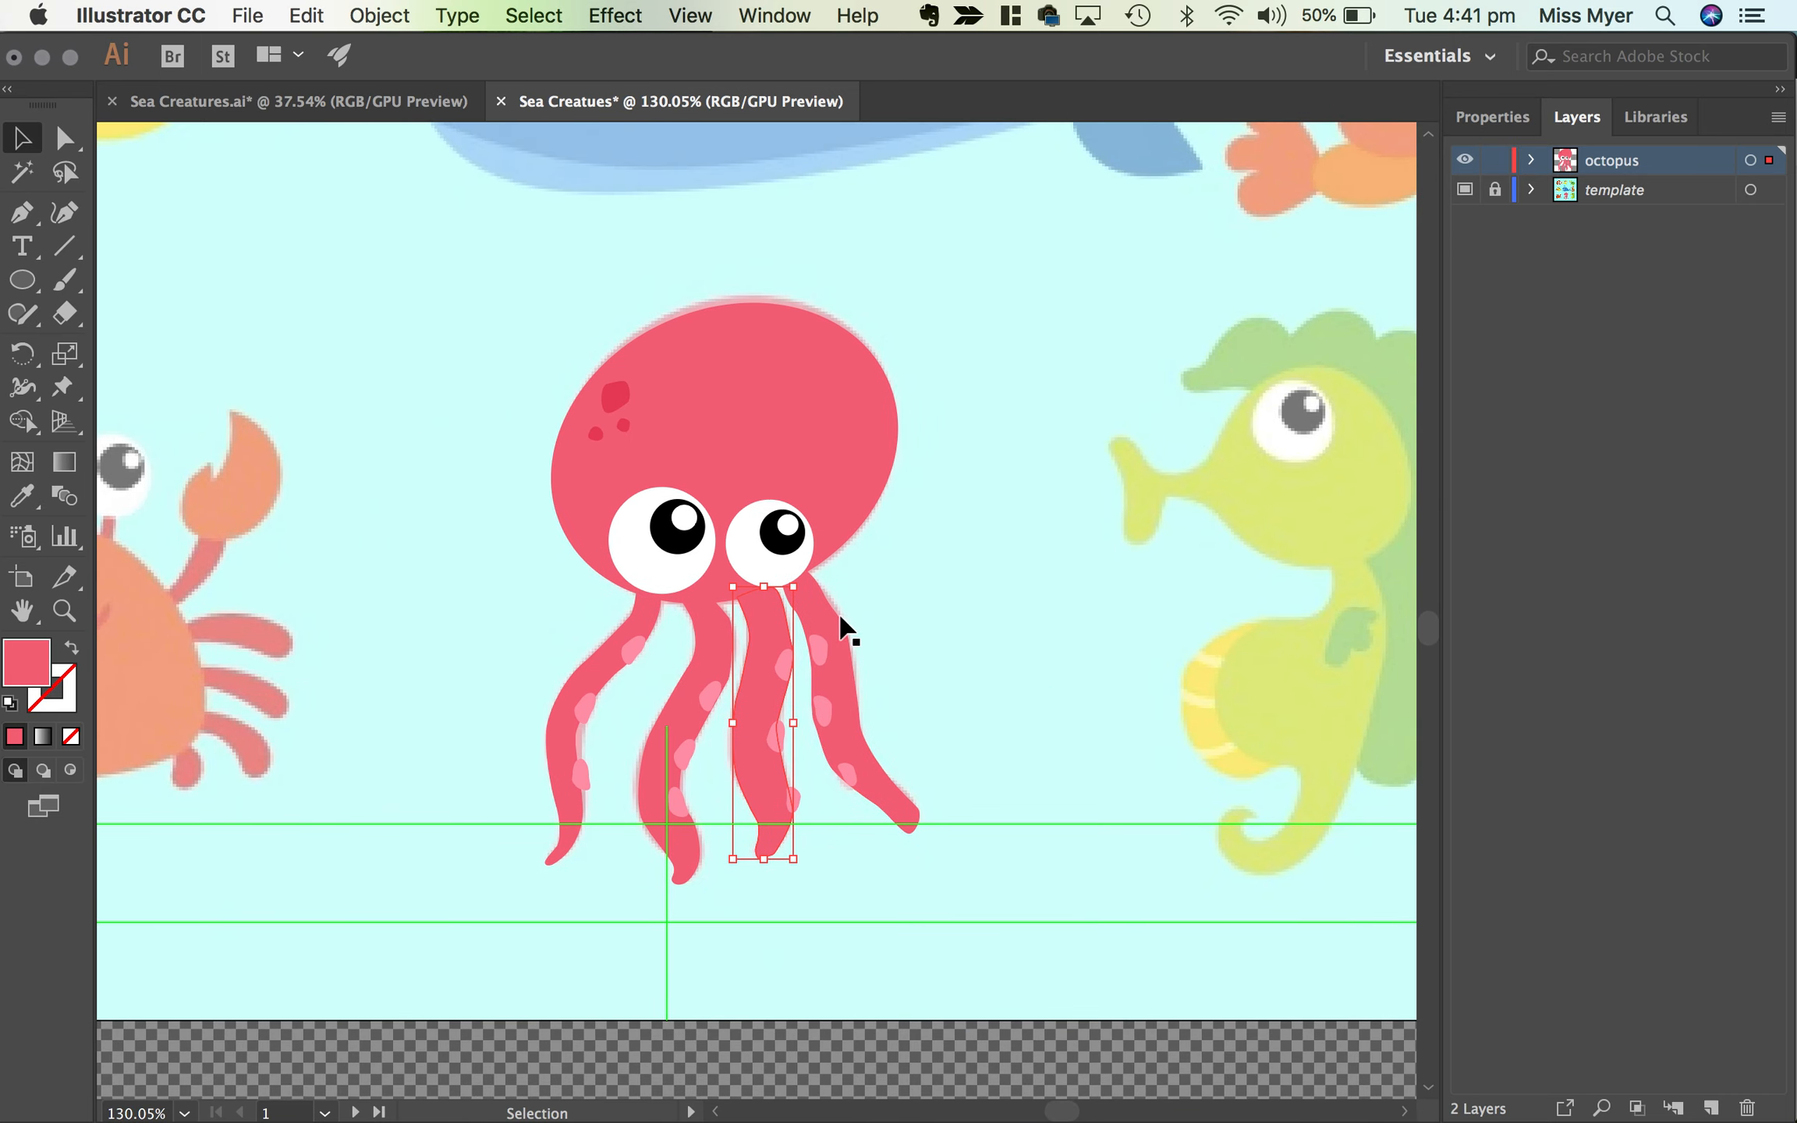
pyautogui.click(1455, 267)
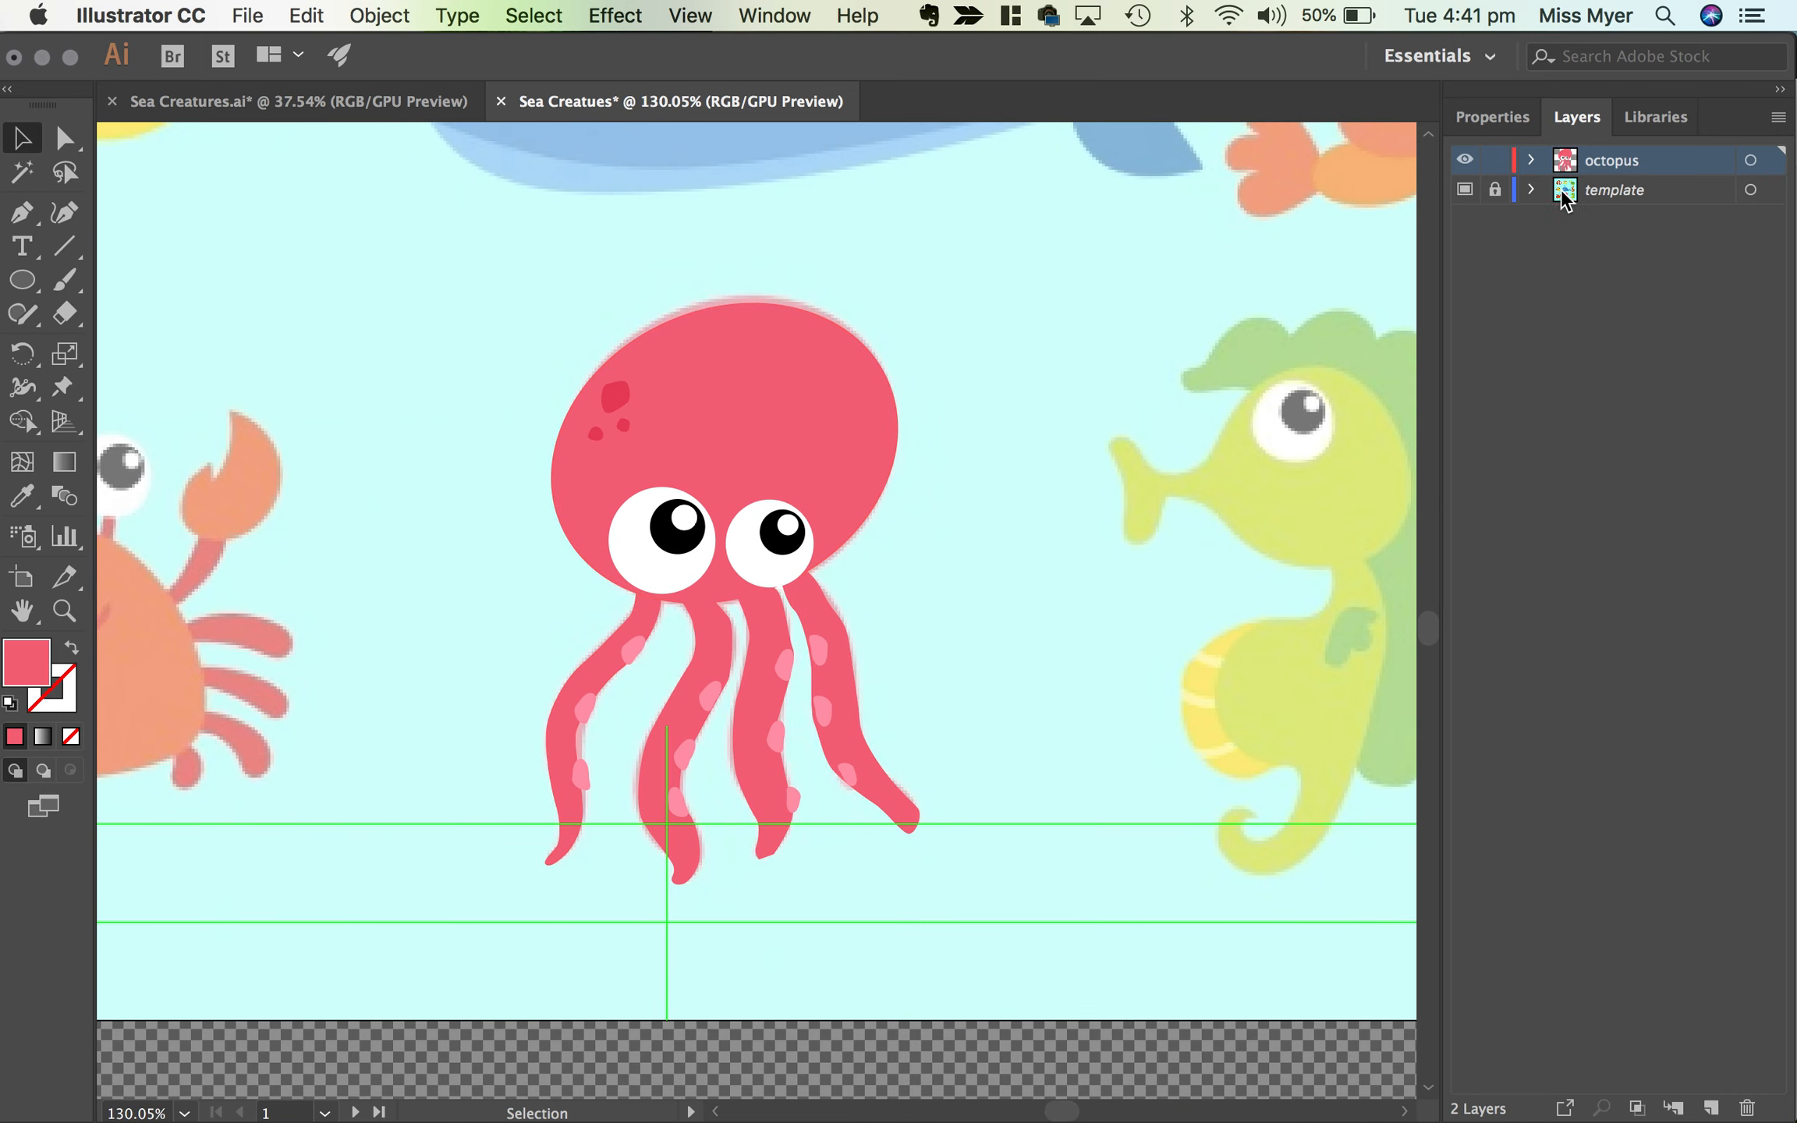
# Step: Expand the octopus layer and toggle the black pupil ellipses off and on to identify their entries
pyautogui.click(1532, 161)
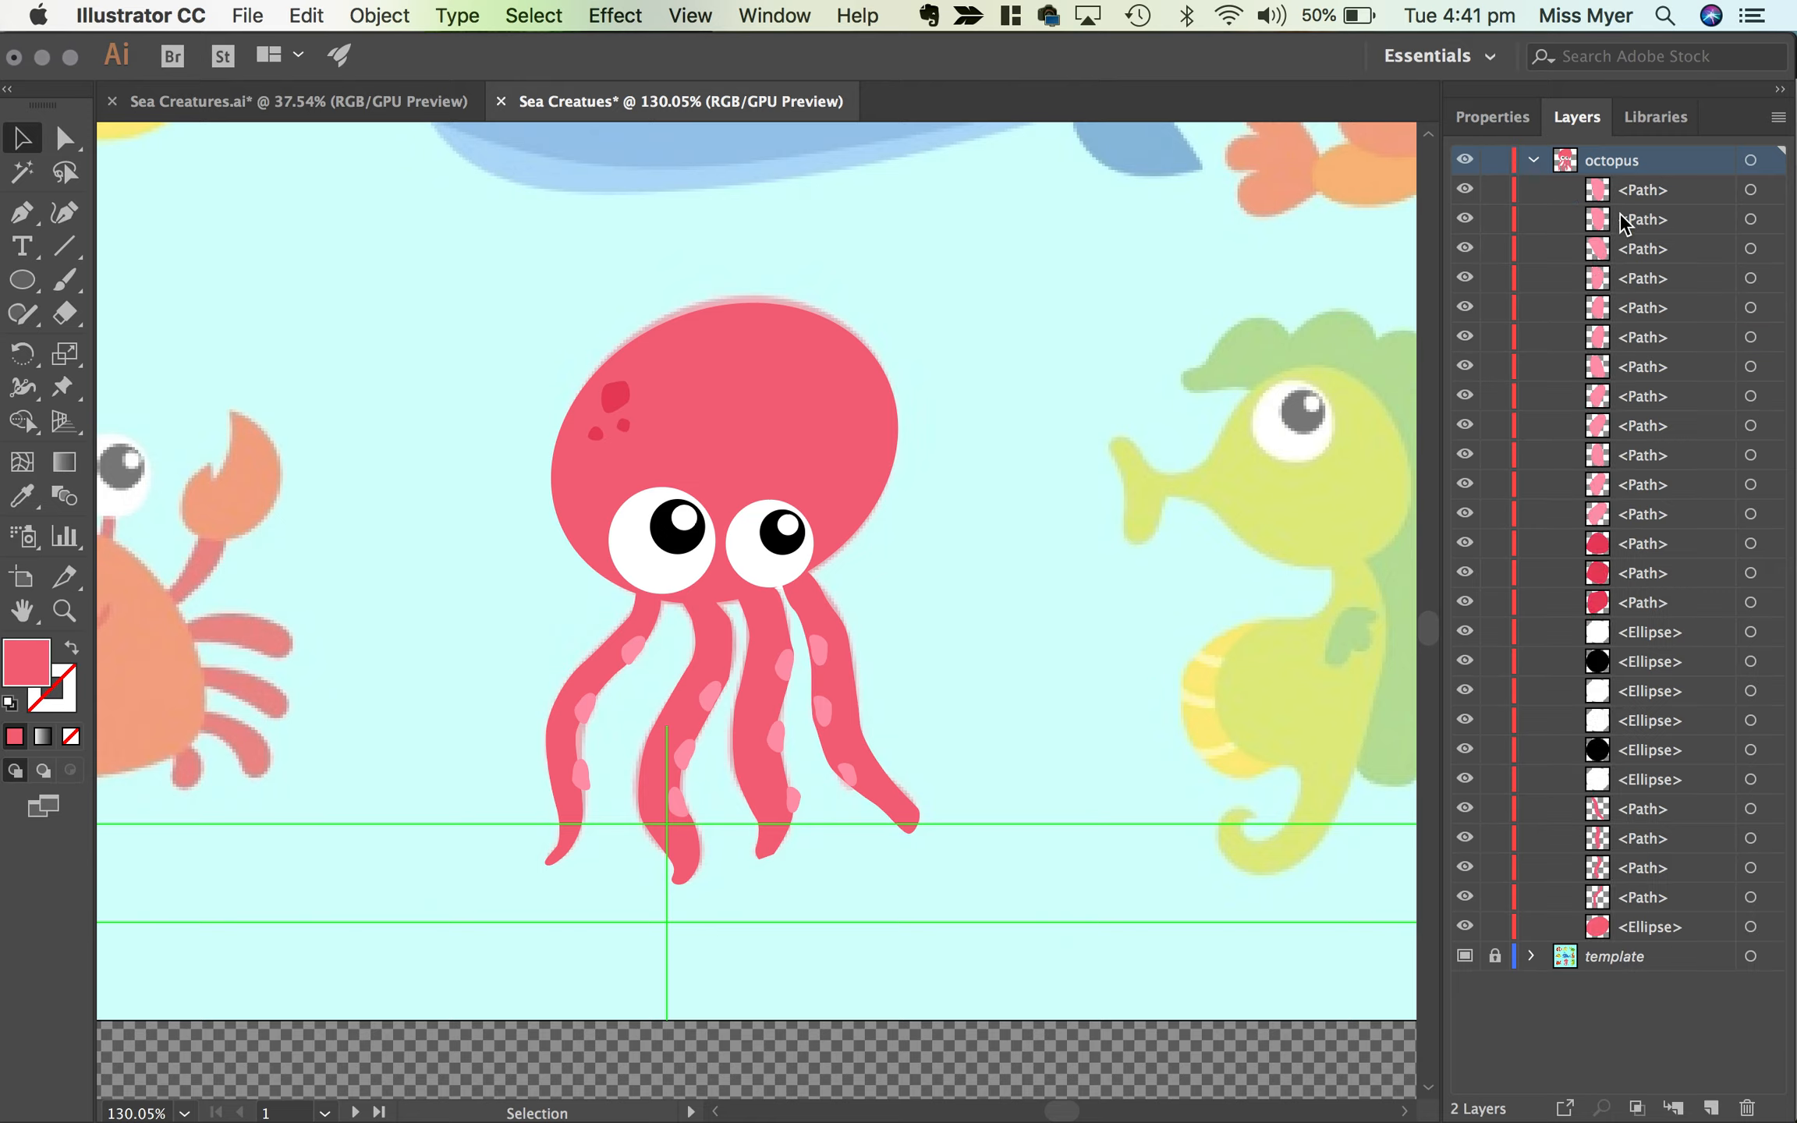
pyautogui.click(1466, 662)
pyautogui.click(1466, 661)
pyautogui.click(1465, 749)
pyautogui.click(1466, 749)
# Step: Try reordering a tentacle path relative to the head ellipse at the bottom of the octopus layer's stack
pyautogui.click(1639, 751)
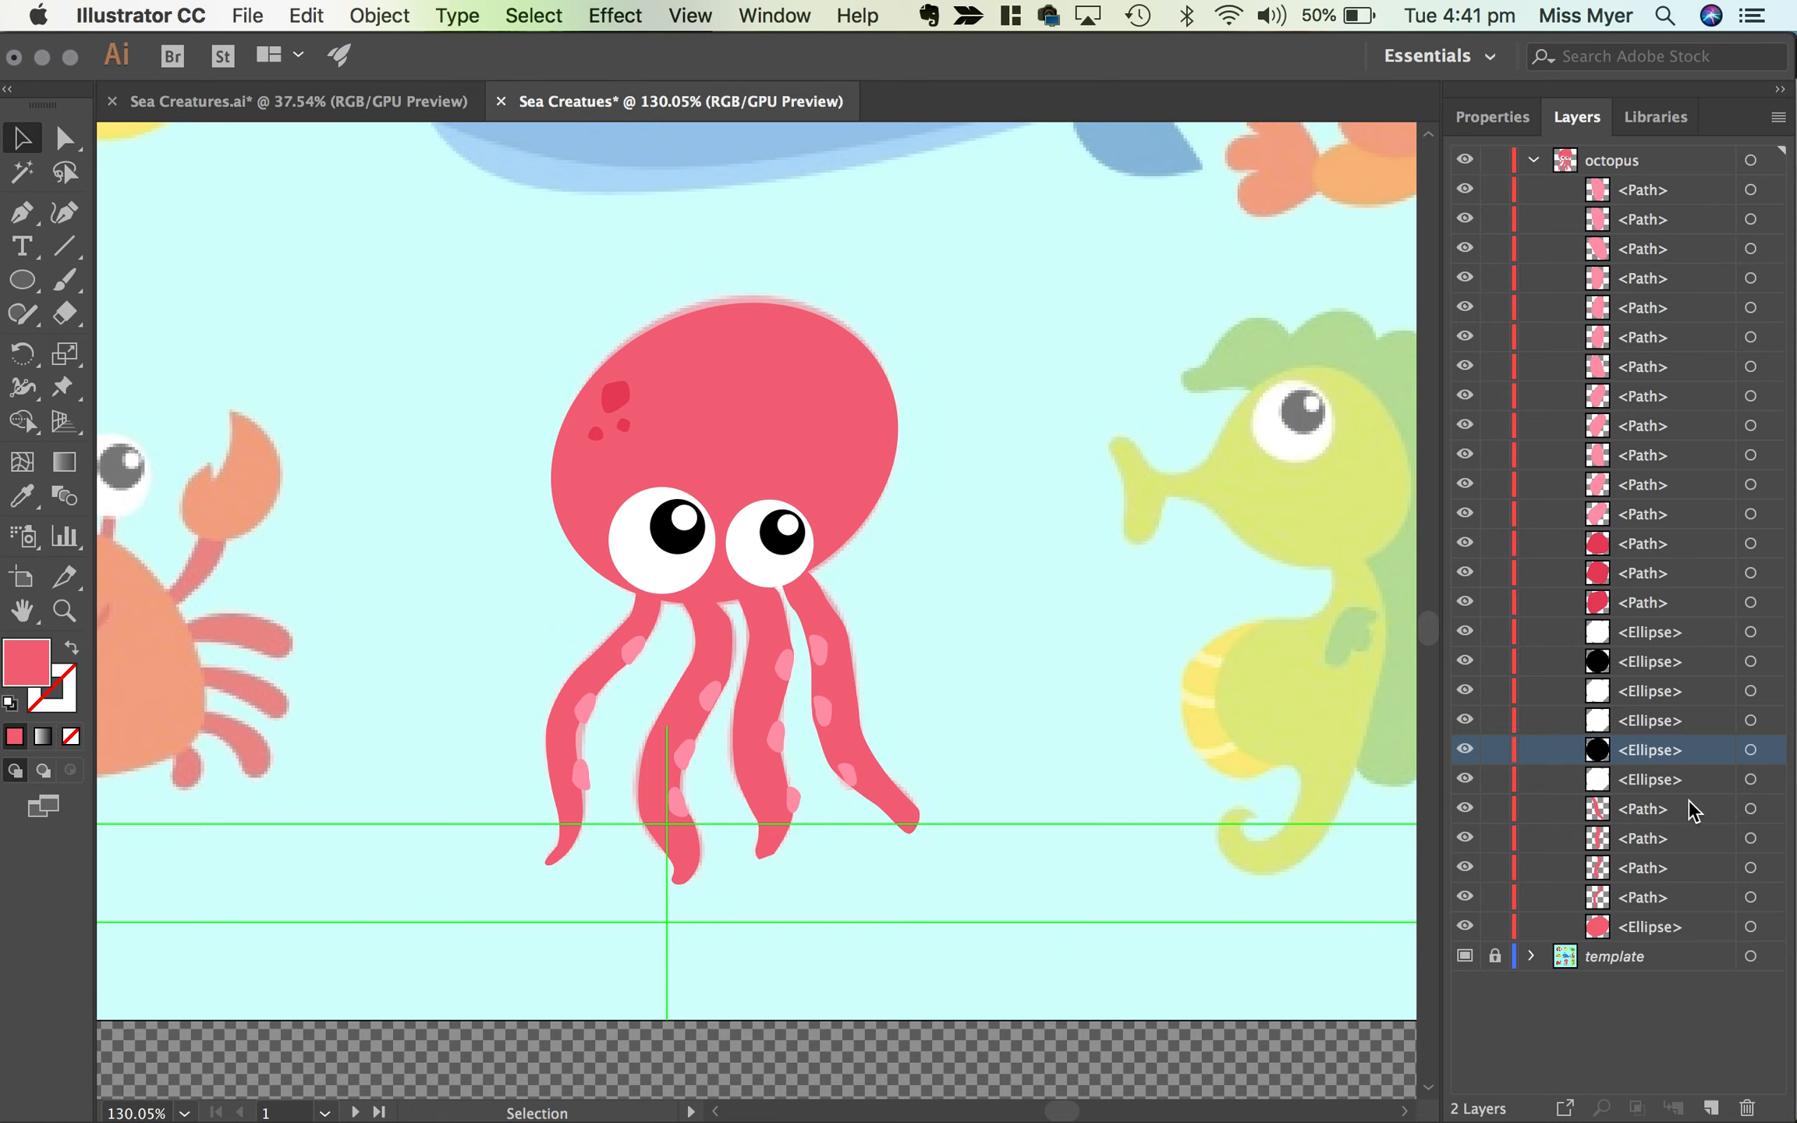
pyautogui.click(1677, 928)
pyautogui.moveTo(1641, 867); pyautogui.dragTo(1666, 932)
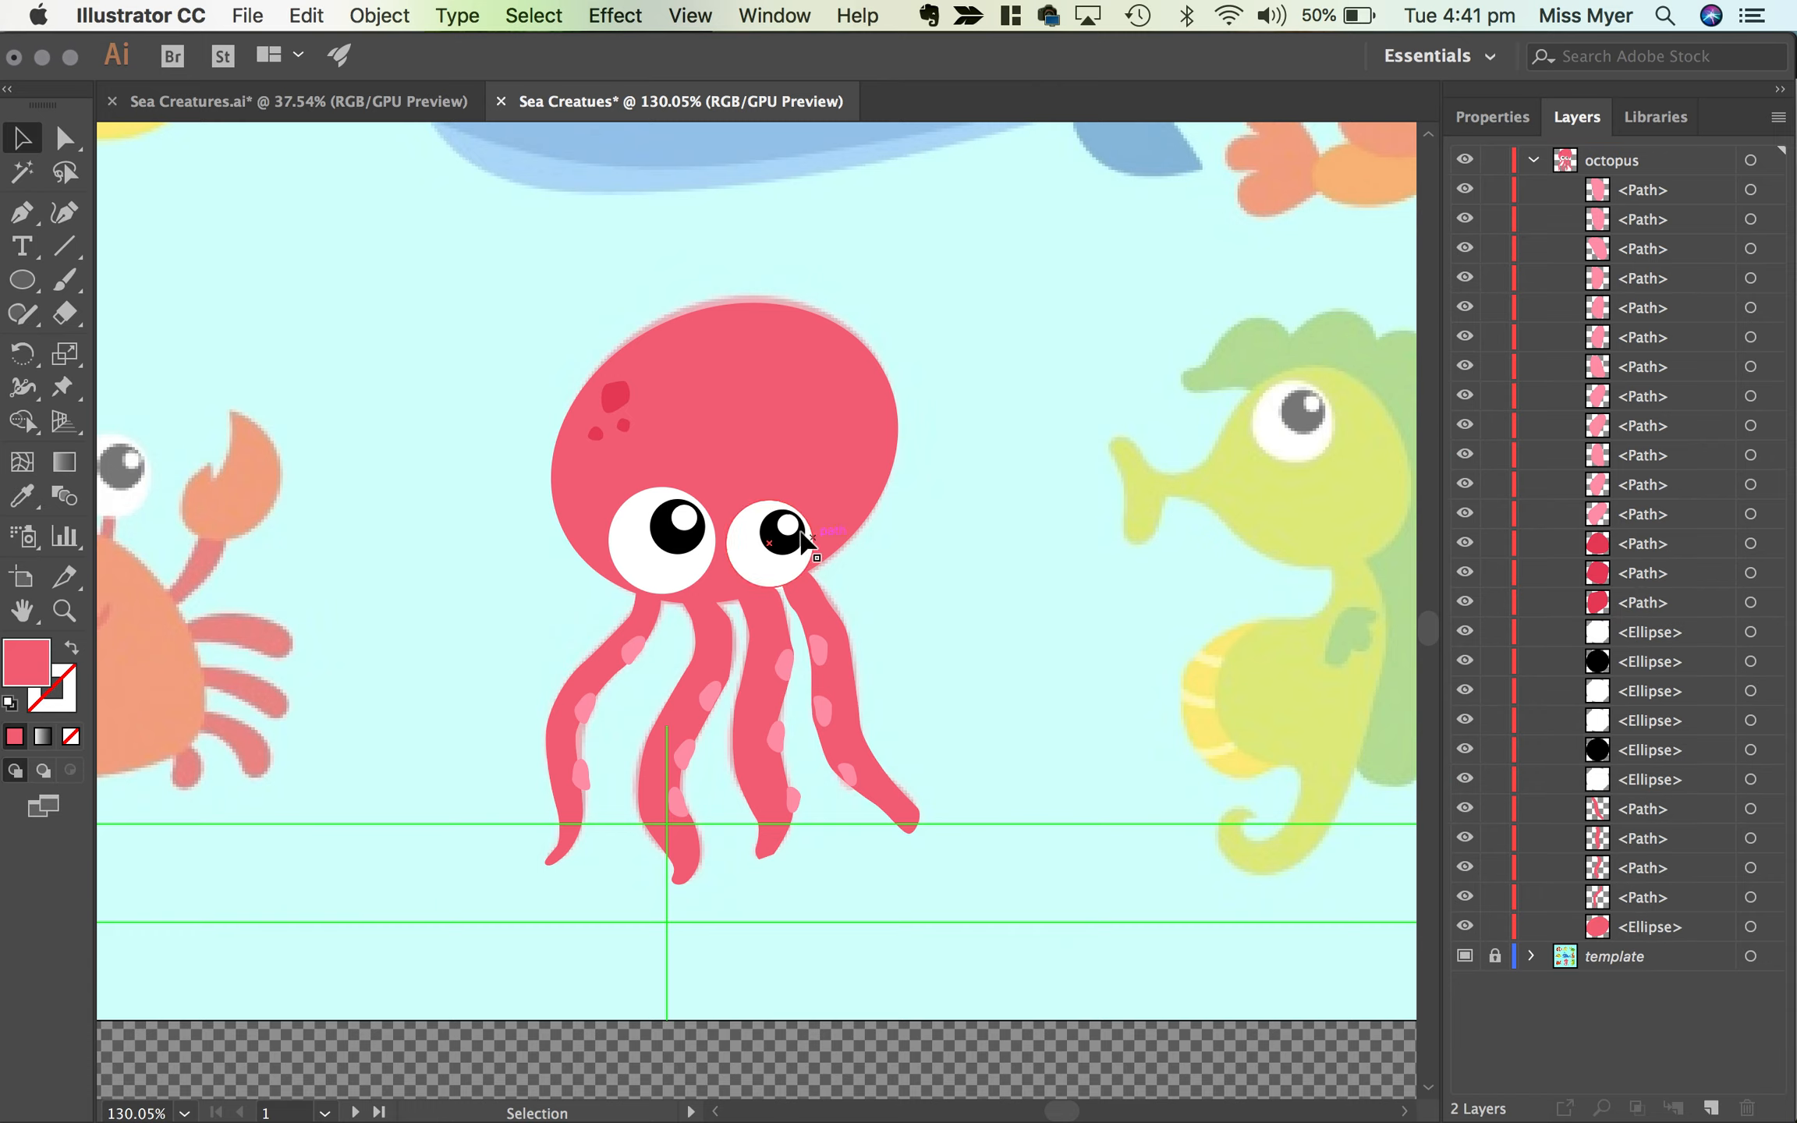
# Step: Send the octopus's head ellipse to the back, deselect it, and collapse the octopus layer
pyautogui.click(866, 433)
pyautogui.rightClick(849, 420)
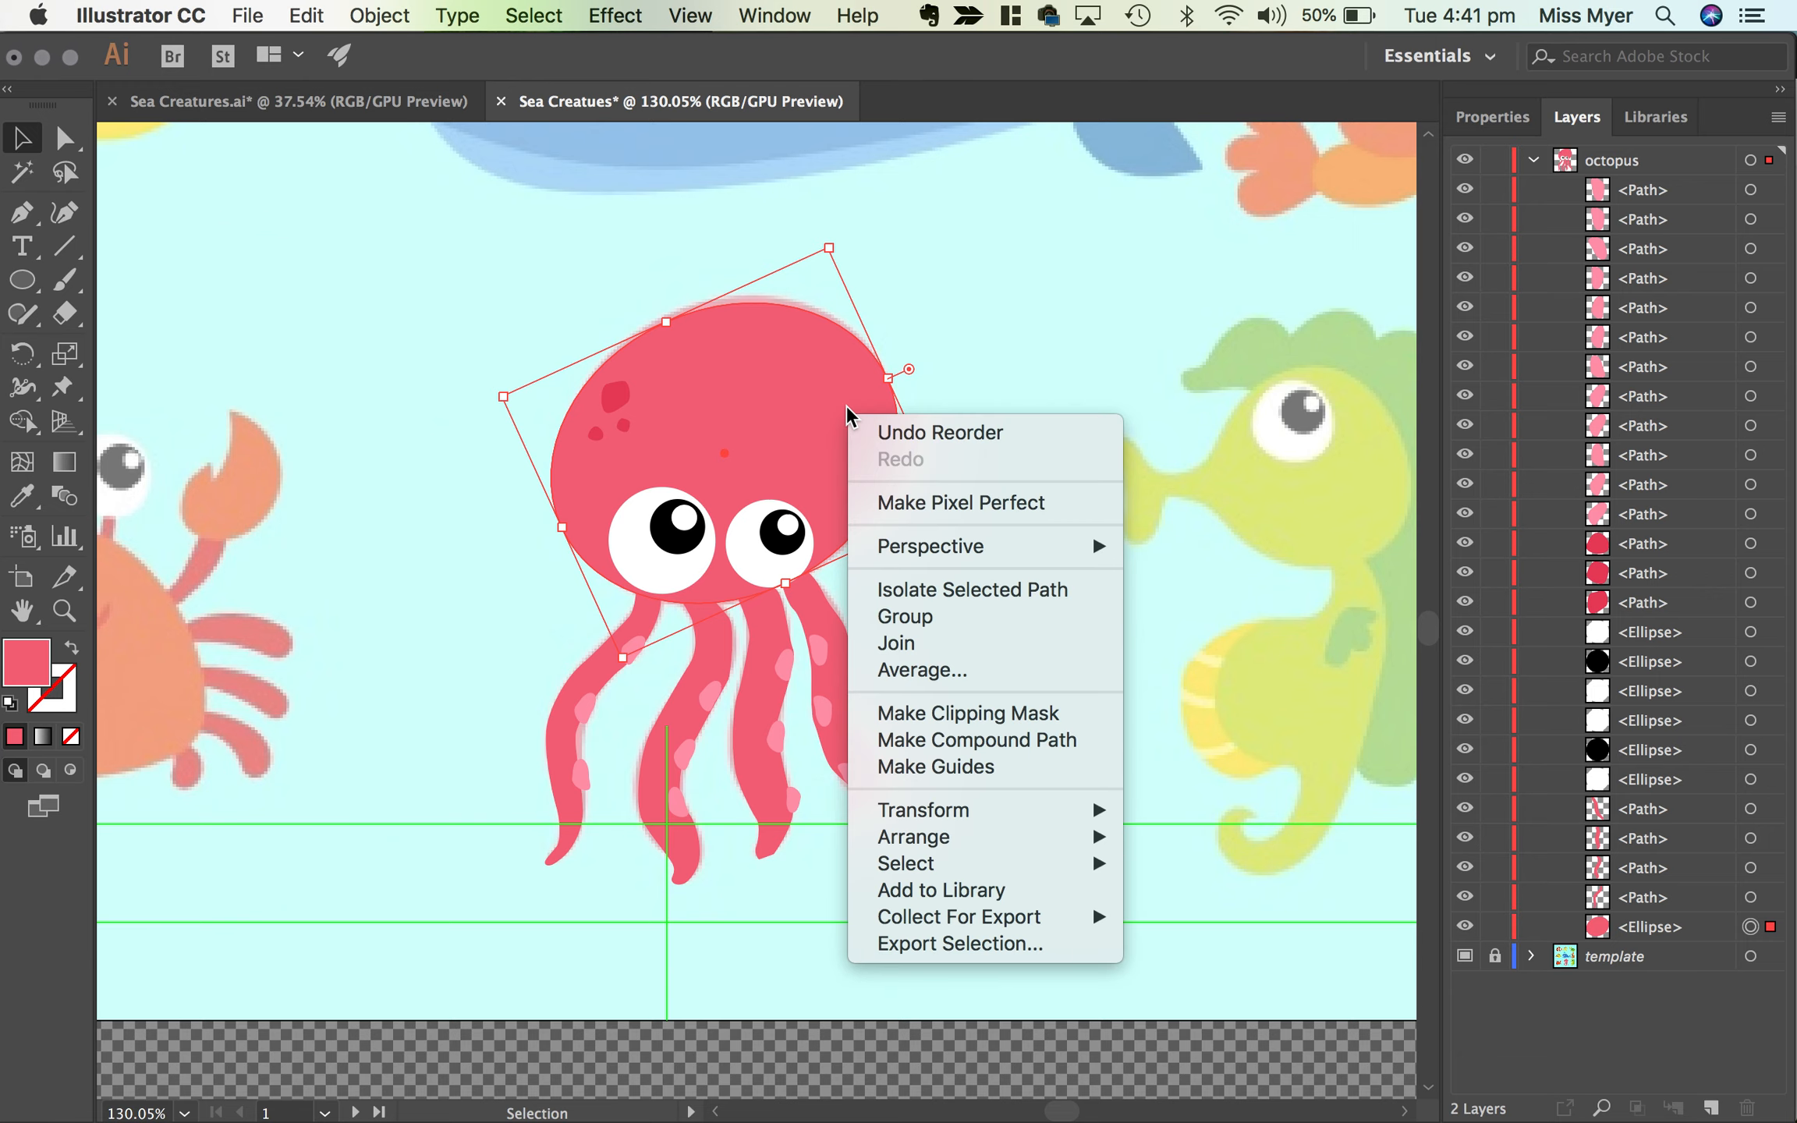
pyautogui.moveTo(995, 836)
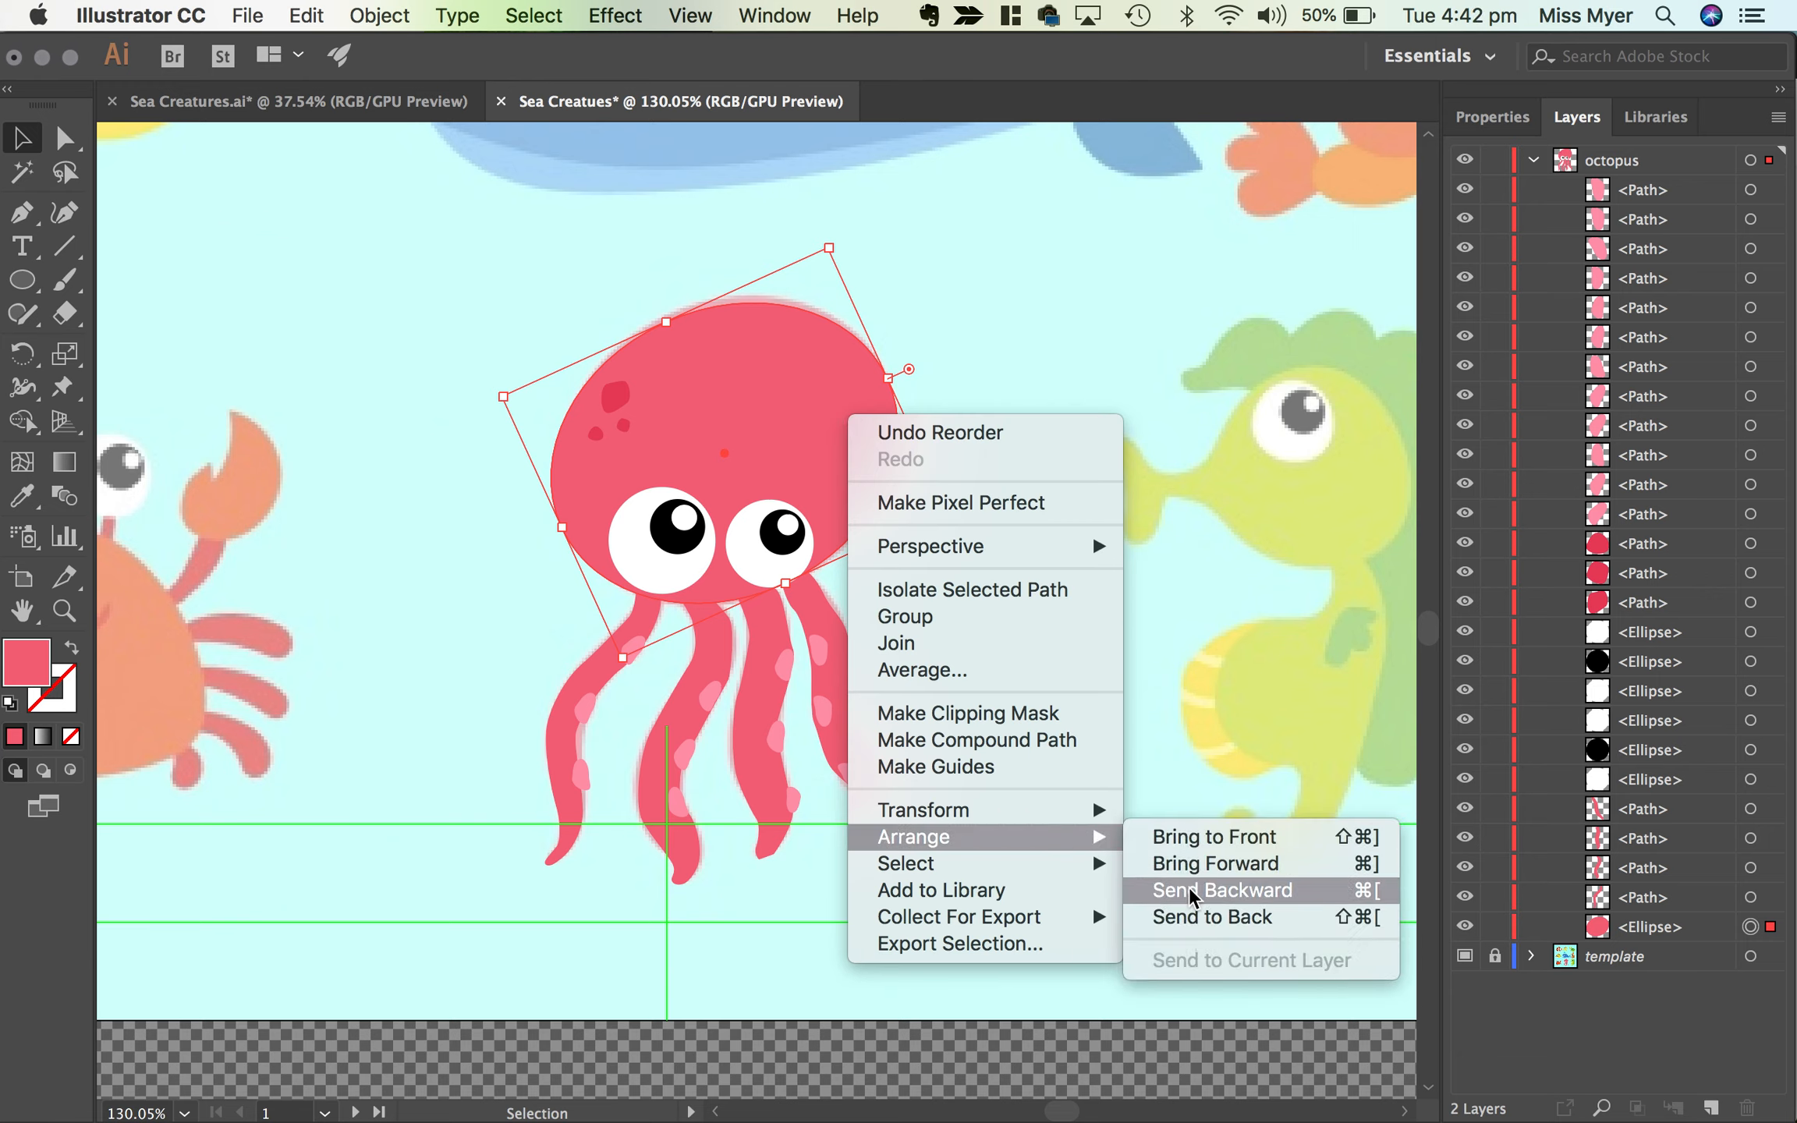
pyautogui.click(1205, 917)
pyautogui.click(1075, 449)
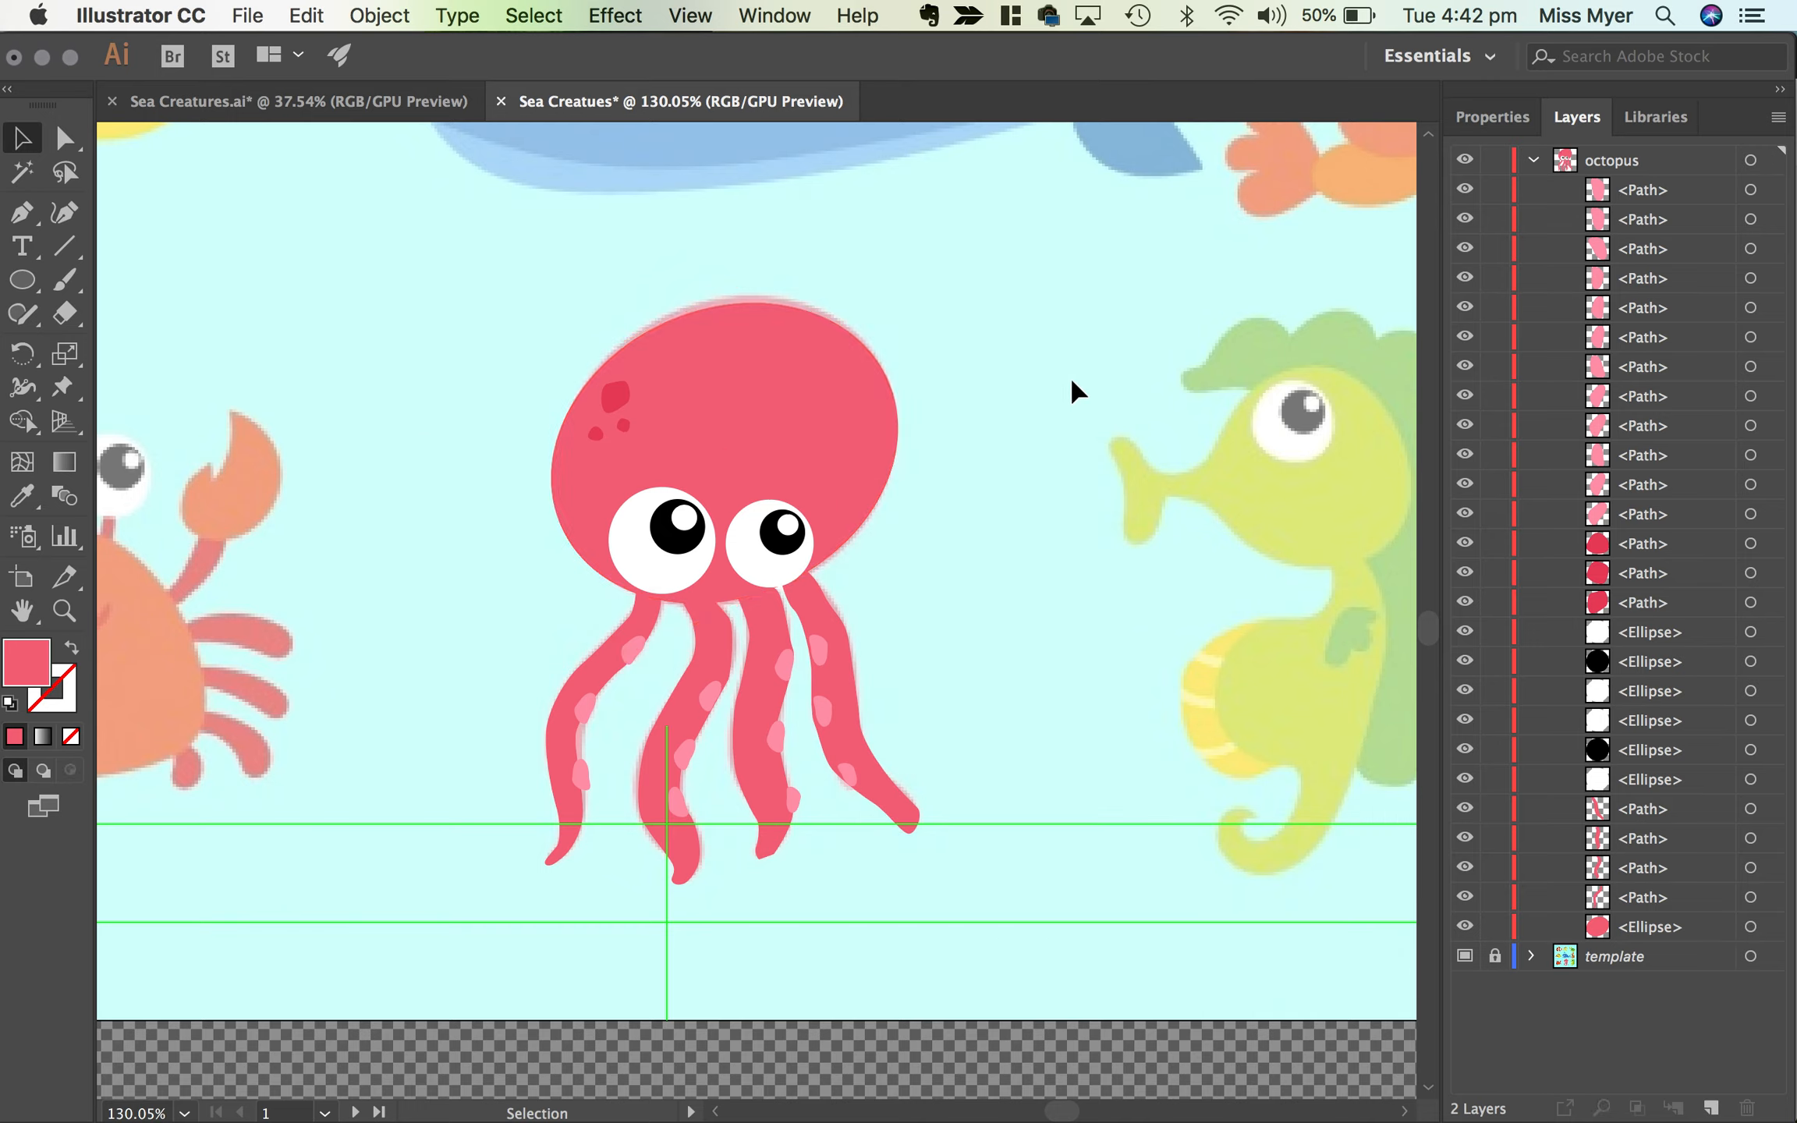
pyautogui.click(1533, 162)
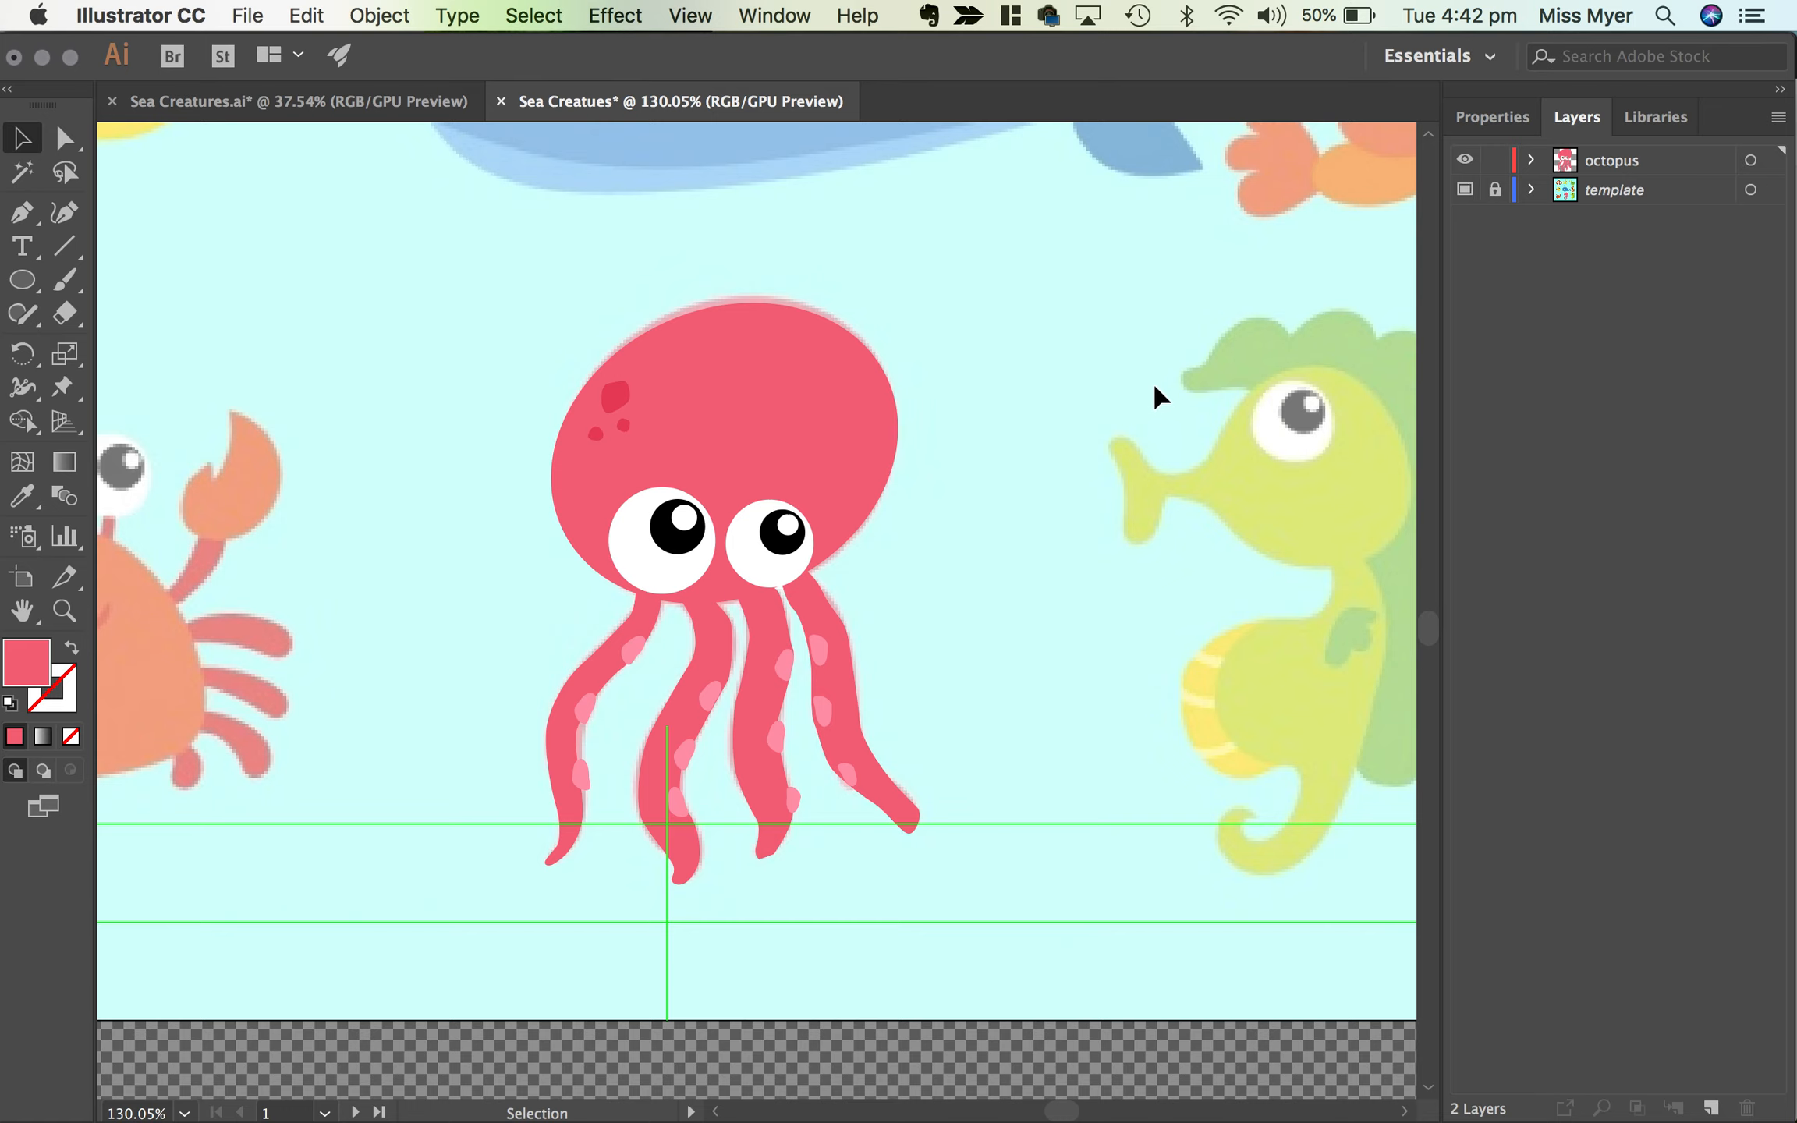
pyautogui.hscroll(-5, 1154, 390)
pyautogui.scroll(1, 1154, 390)
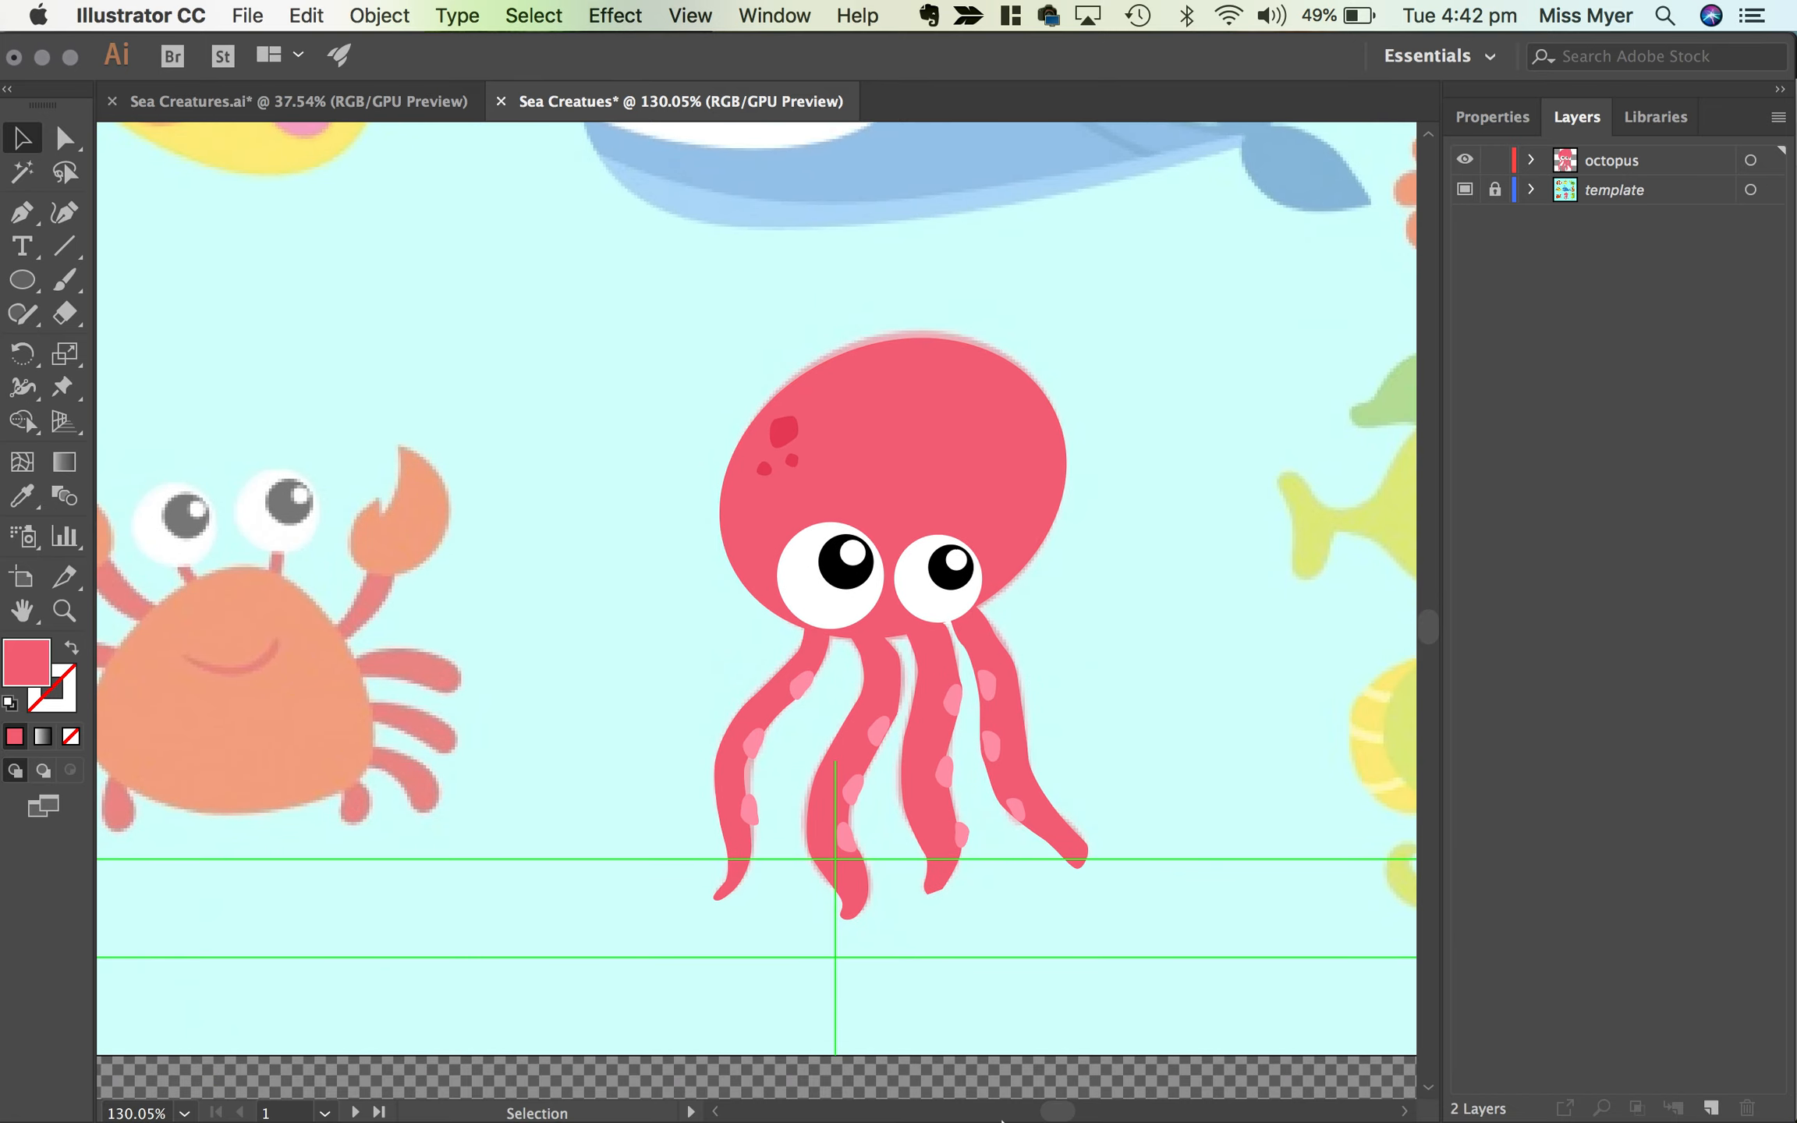